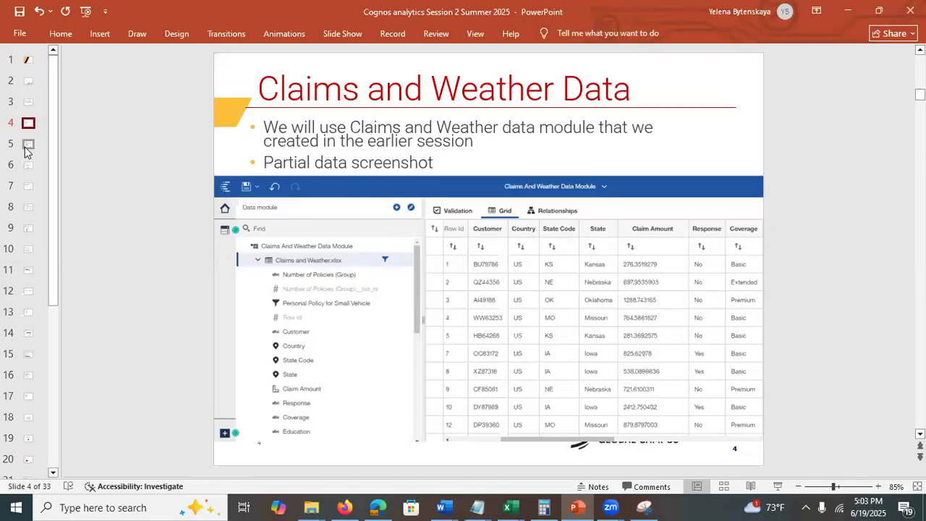
# Switch from the presentation to Cognos Analytics and open the Claims and weather data exploration from My content
pyautogui.click(24, 148)
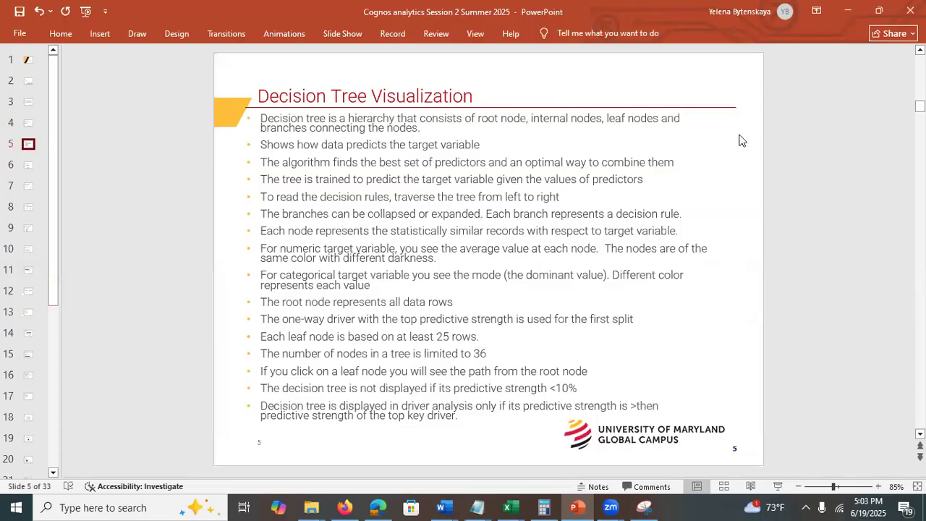
pyautogui.click(852, 11)
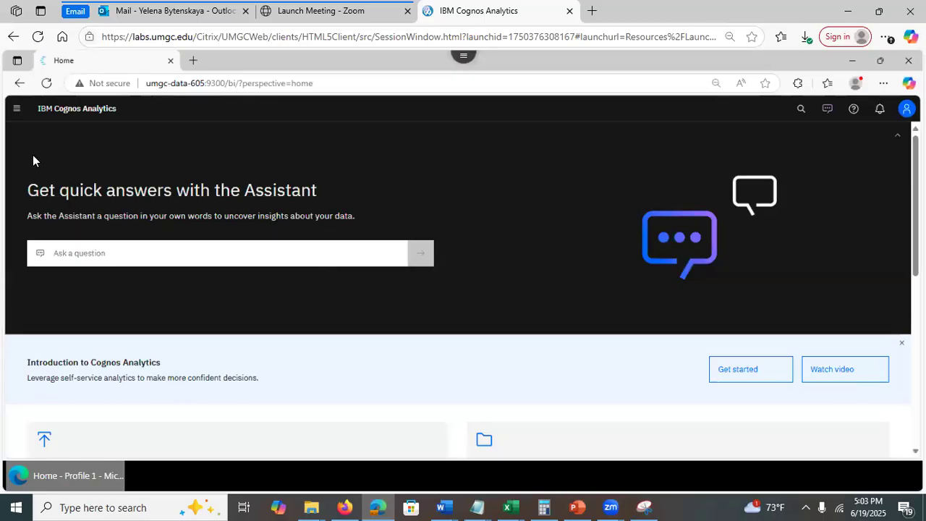
pyautogui.click(18, 116)
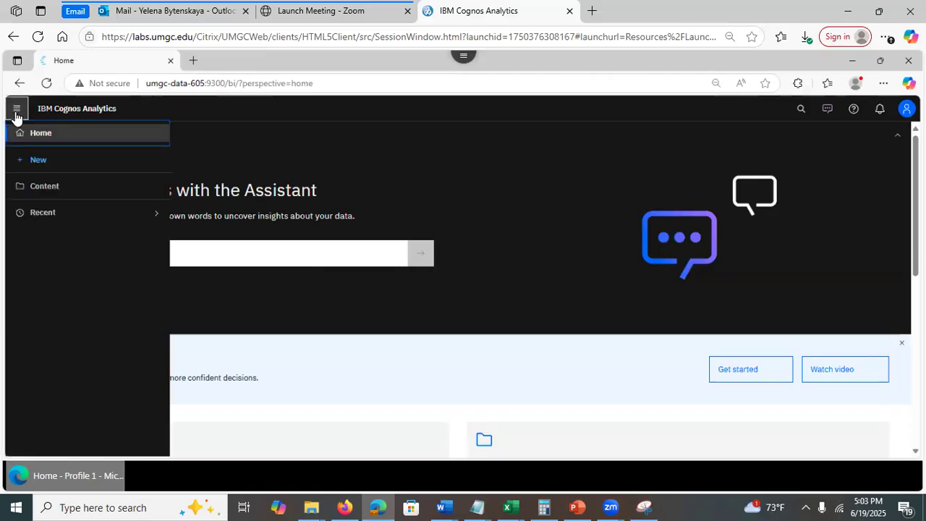
pyautogui.click(47, 186)
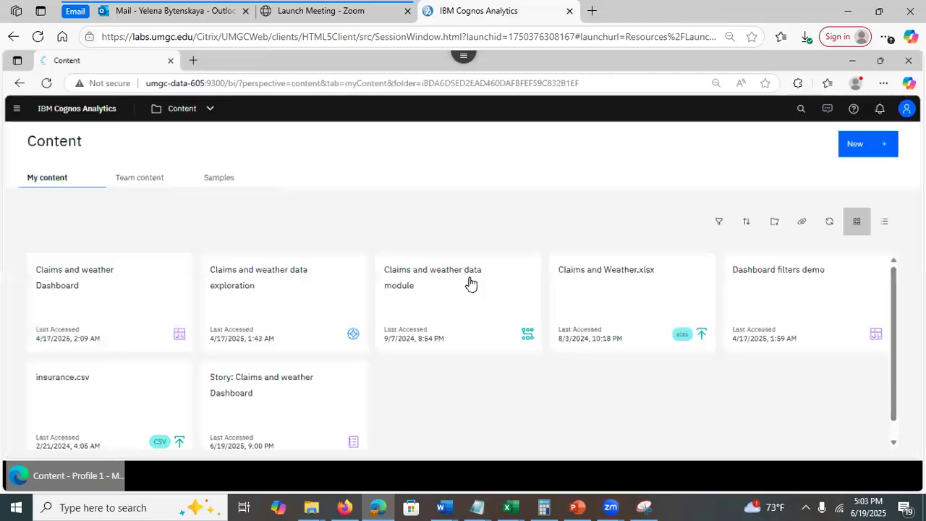
pyautogui.click(269, 279)
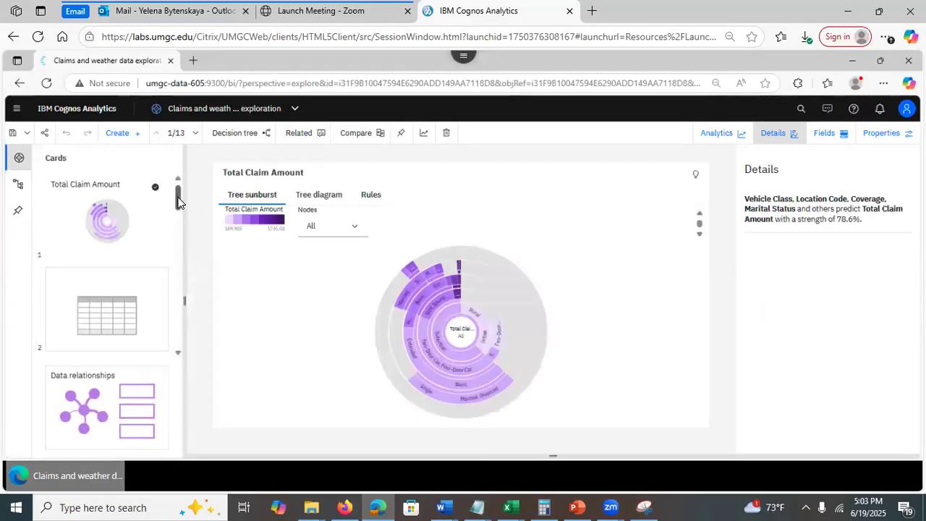
# Open the Total Claim Amount spiral on card 8 and show only its 1 Driver entries
pyautogui.scroll(-6, 176, 231)
pyautogui.scroll(-2, 181, 296)
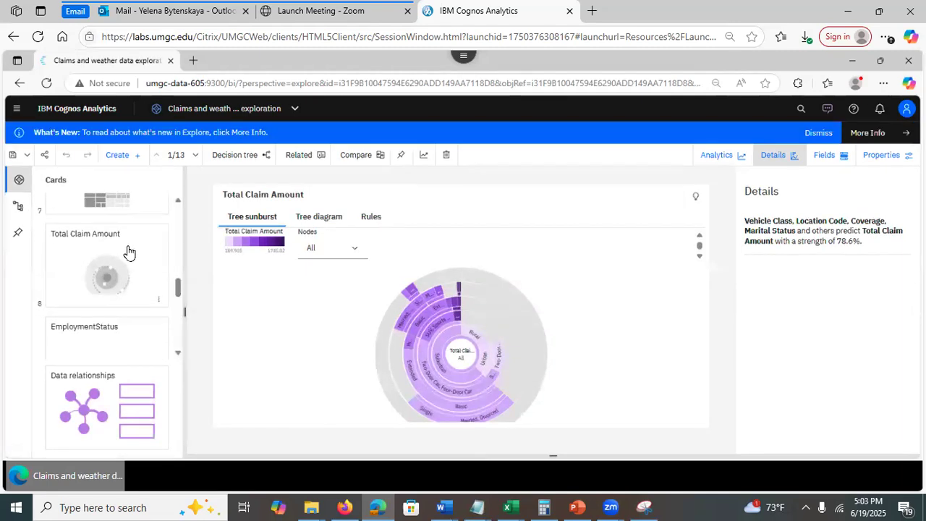
pyautogui.click(112, 264)
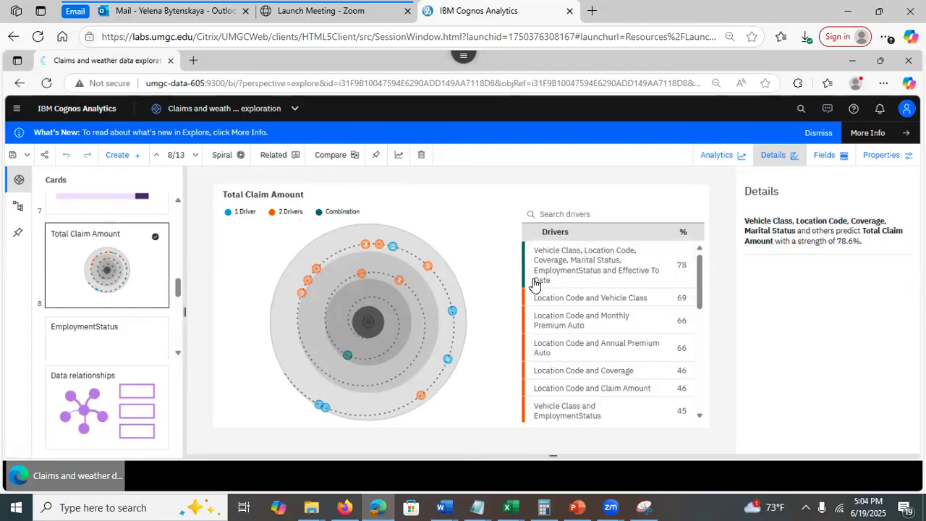
pyautogui.click(319, 212)
pyautogui.click(273, 212)
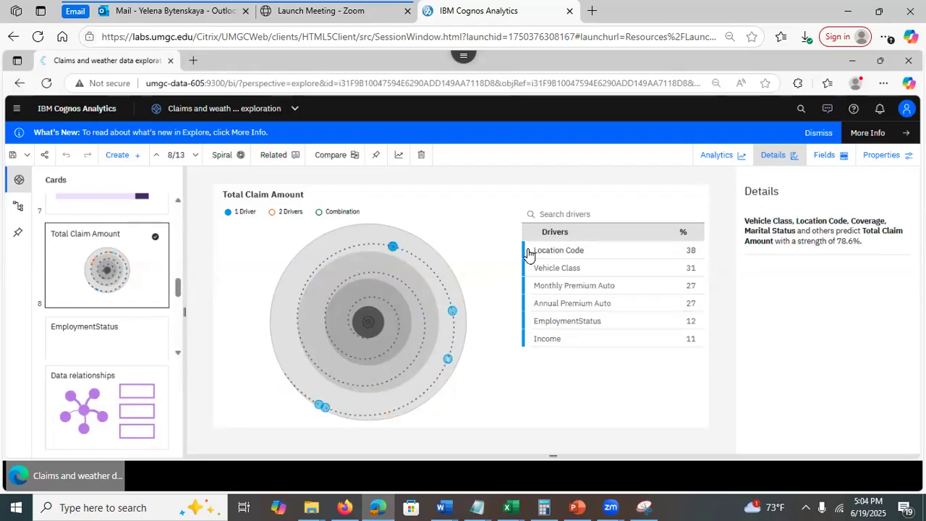
pyautogui.moveTo(548, 253)
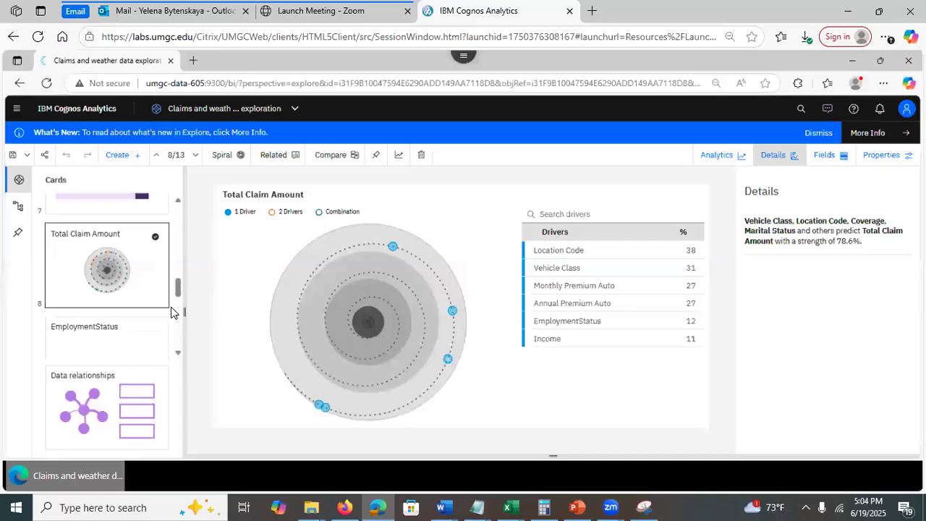
# Open the Total Claim Amount decision tree on card 12 and display it as a tree diagram
pyautogui.moveTo(179, 275); pyautogui.dragTo(180, 333)
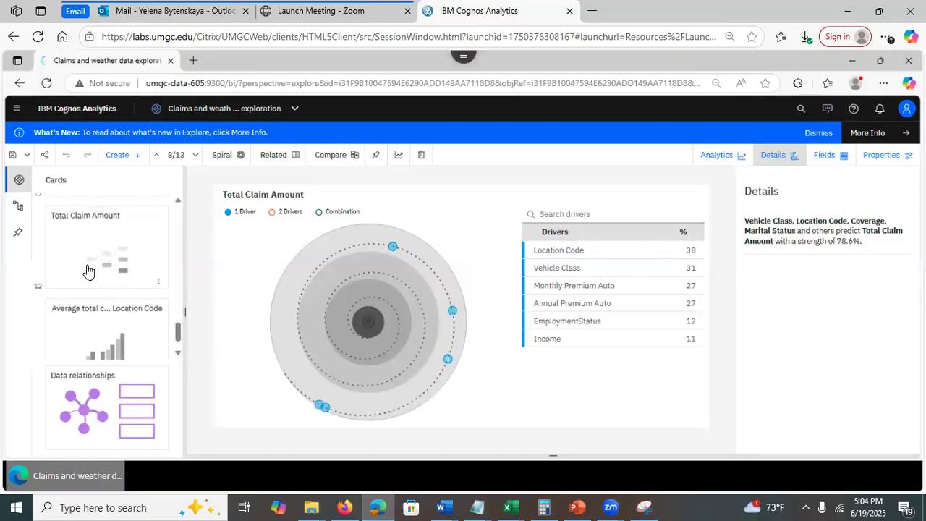
pyautogui.click(88, 271)
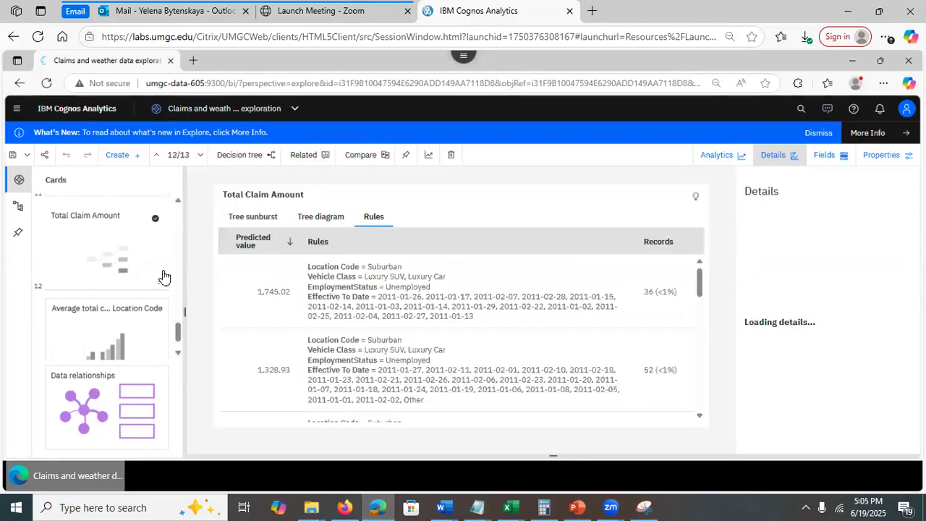
pyautogui.click(320, 221)
# Hide the exploration's card list and details, and show the remote session in full screen
pyautogui.click(15, 183)
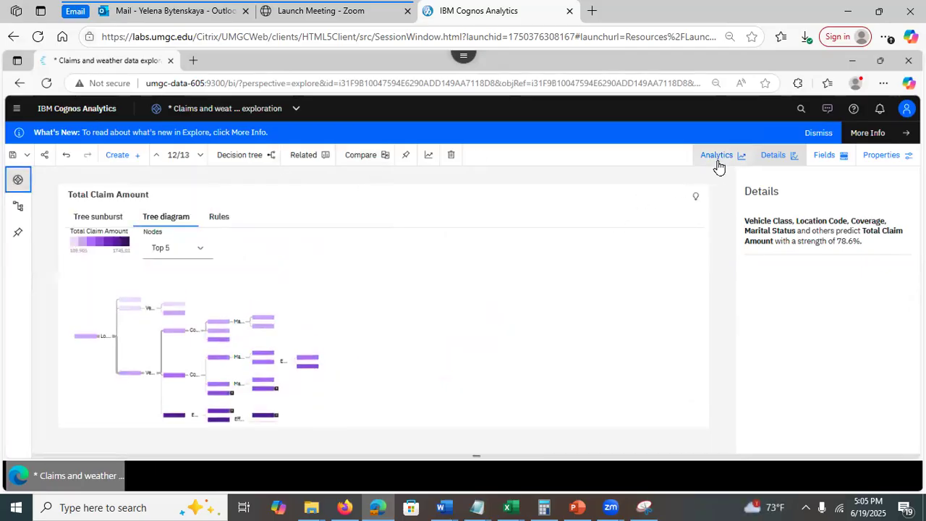
pyautogui.click(772, 159)
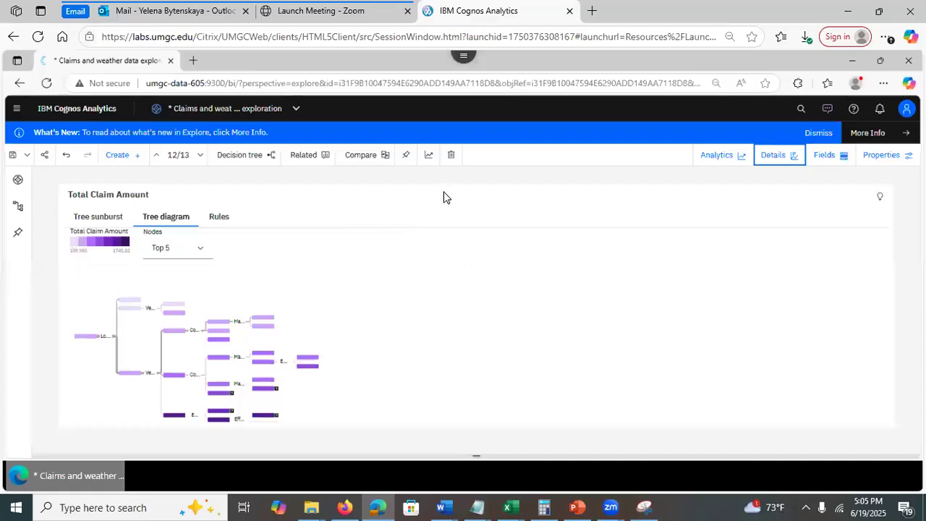
pyautogui.click(463, 63)
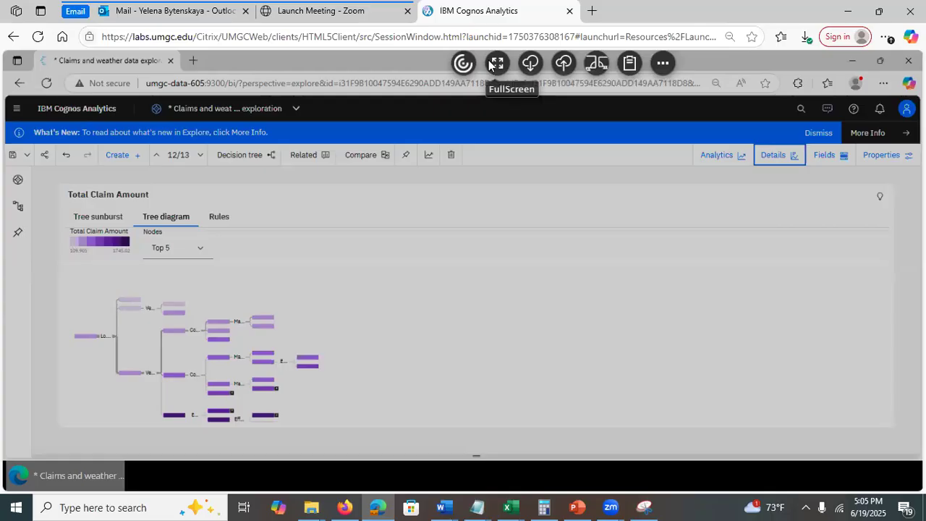
pyautogui.click(496, 63)
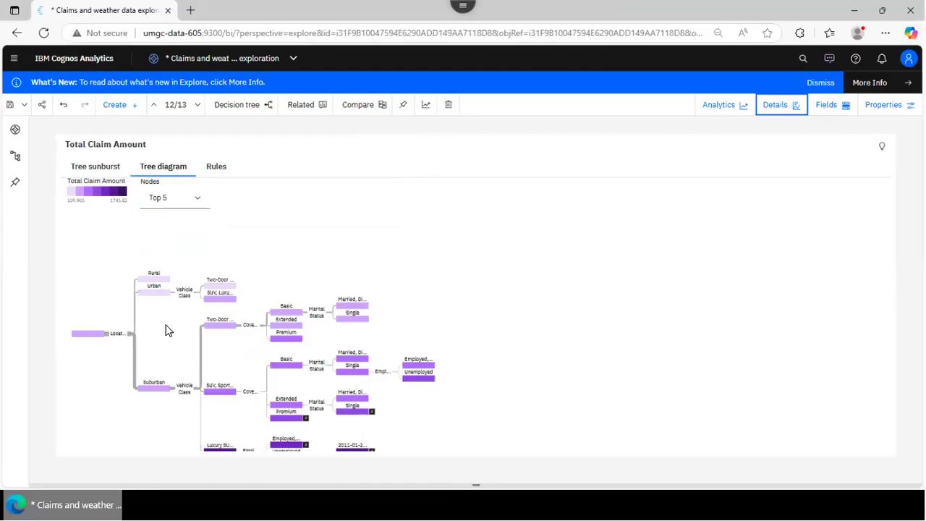
# Collapse the decision tree's branches back to the Rural, Urban and Suburban location nodes
pyautogui.scroll(-1, 163, 318)
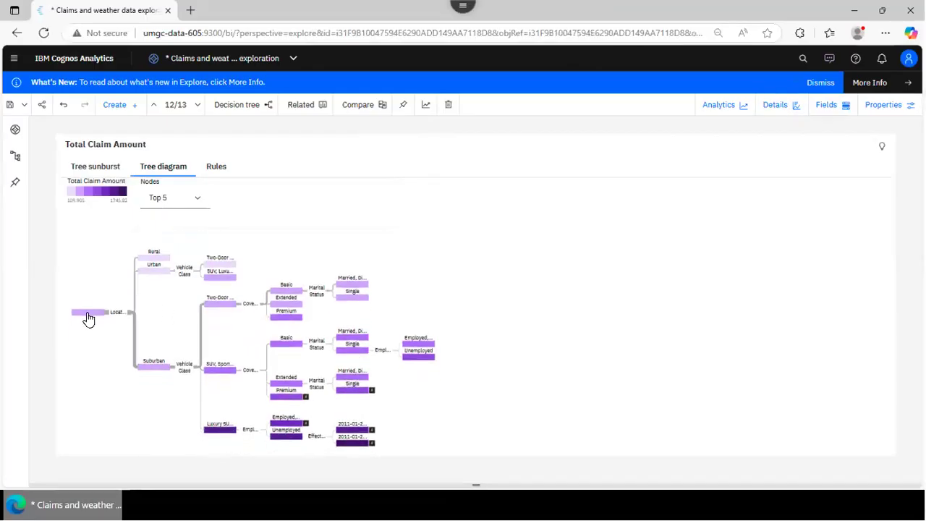
pyautogui.moveTo(87, 319)
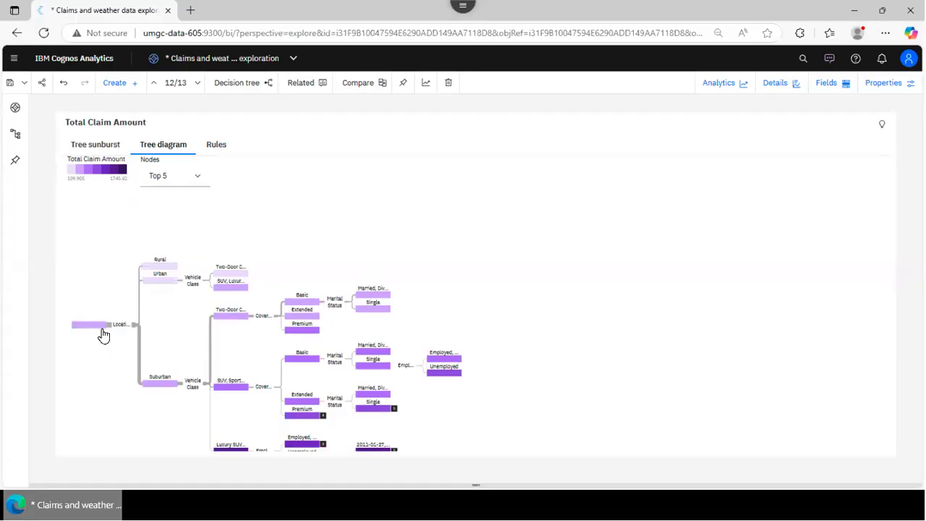
pyautogui.moveTo(103, 335)
pyautogui.click(310, 362)
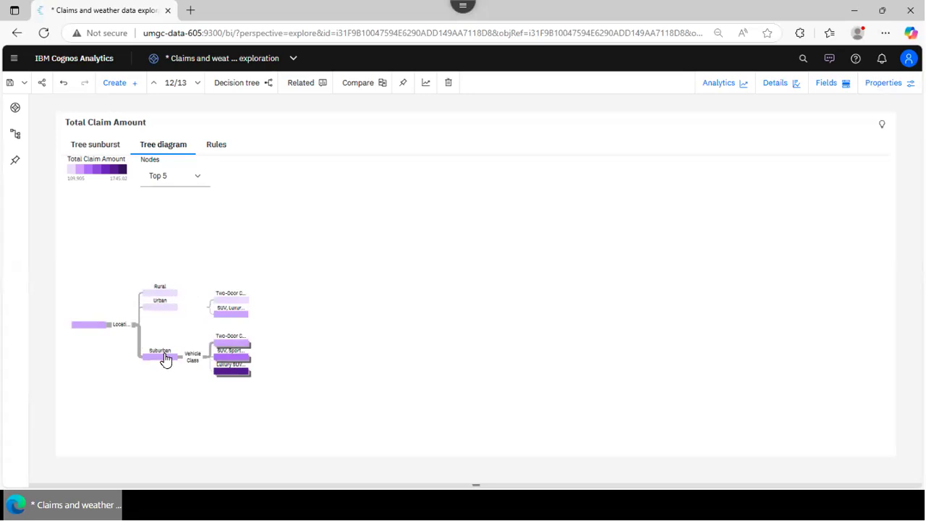
pyautogui.click(157, 310)
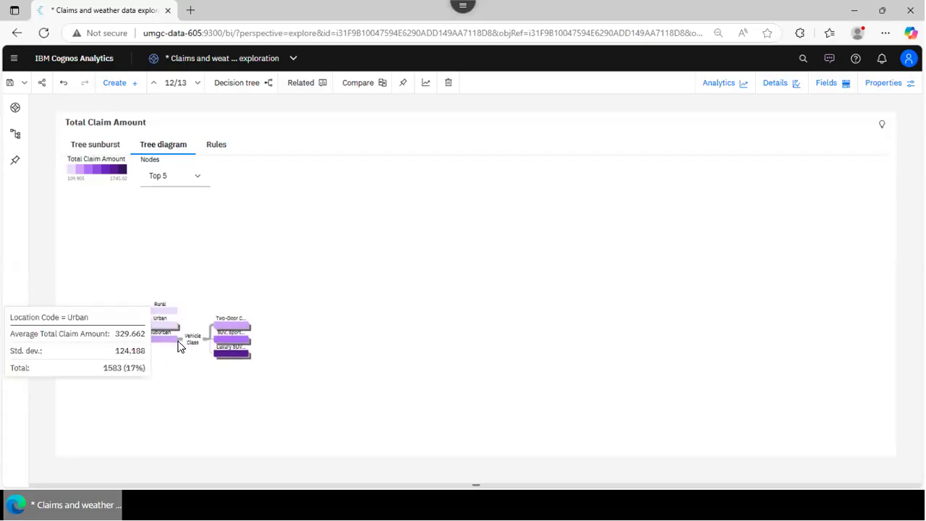
pyautogui.click(159, 344)
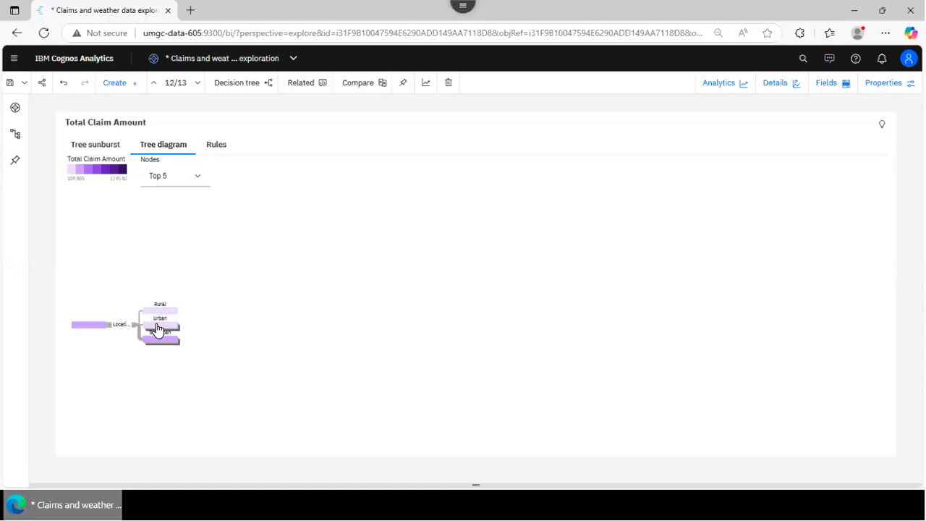
# Expand the Urban node and trace the decision path to its SUV and luxury vehicle class leaf, then clear the highlight
pyautogui.moveTo(158, 330)
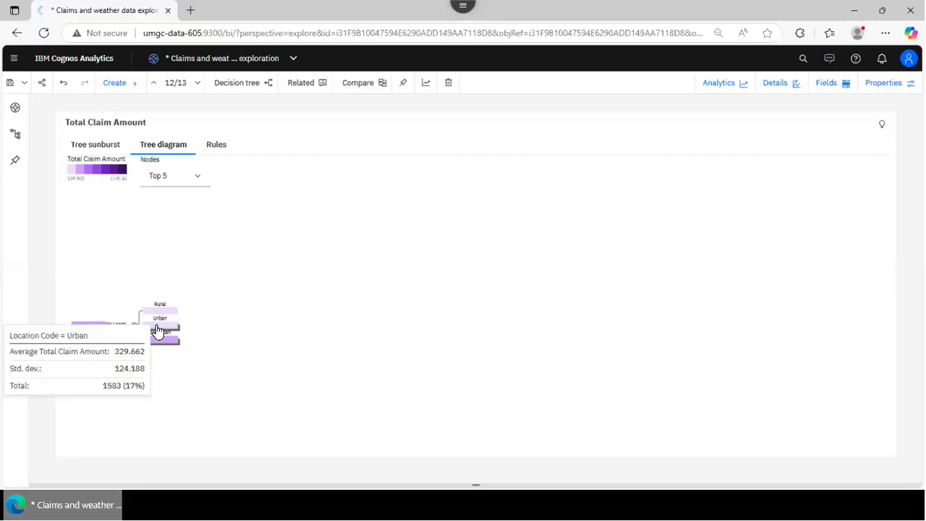
pyautogui.click(158, 330)
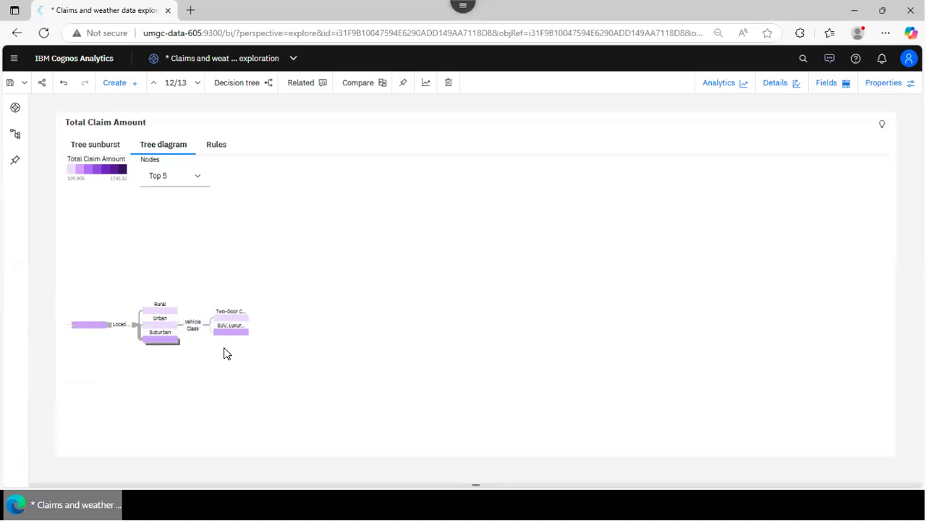
pyautogui.moveTo(224, 337)
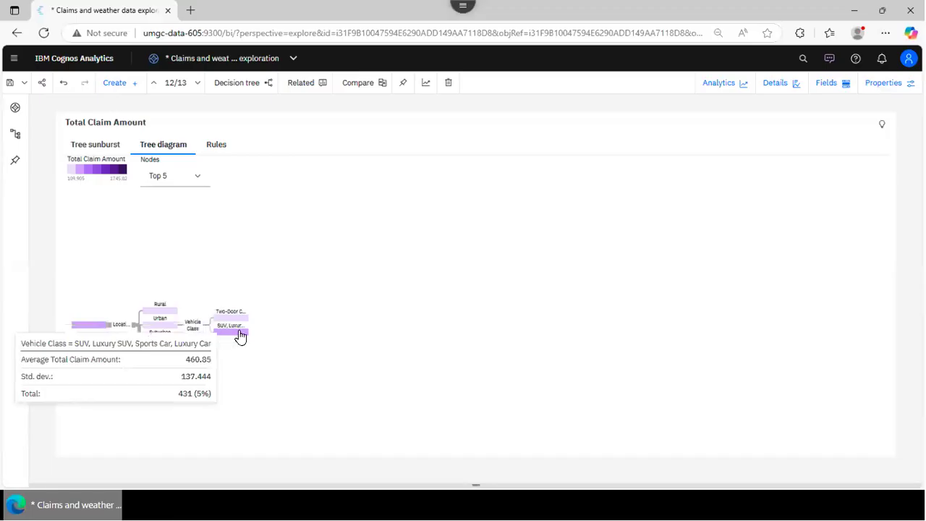
pyautogui.click(239, 336)
pyautogui.click(222, 319)
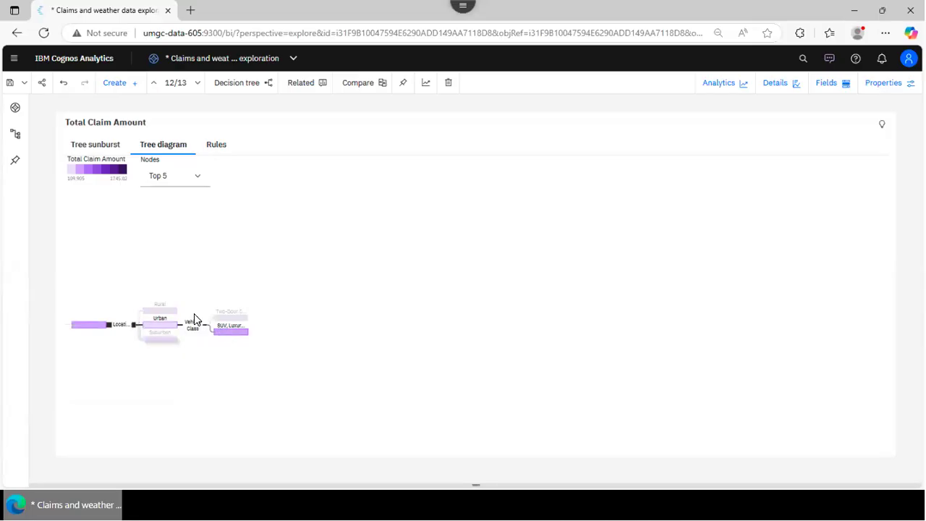
pyautogui.click(231, 333)
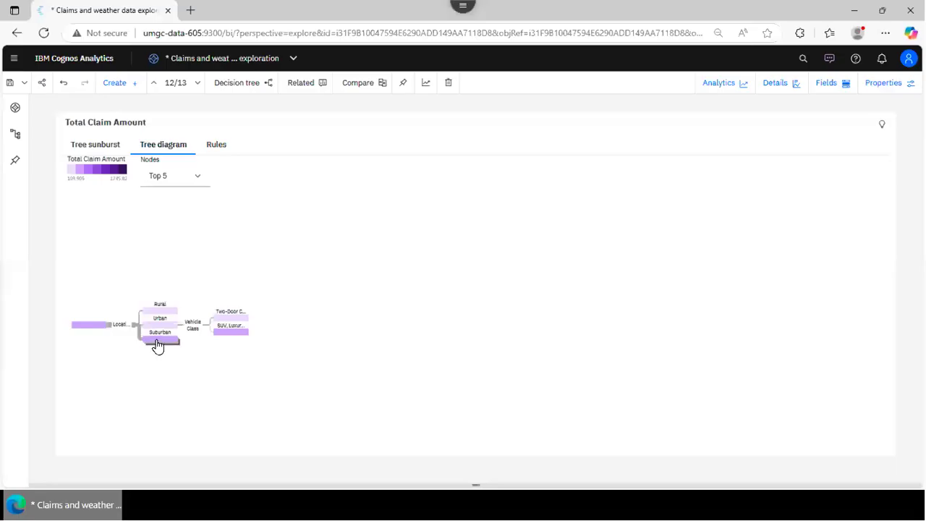
# Expand the Suburban branch through the two-door vehicle class and Basic coverage, and trace the decision path to the Single leaf
pyautogui.click(158, 344)
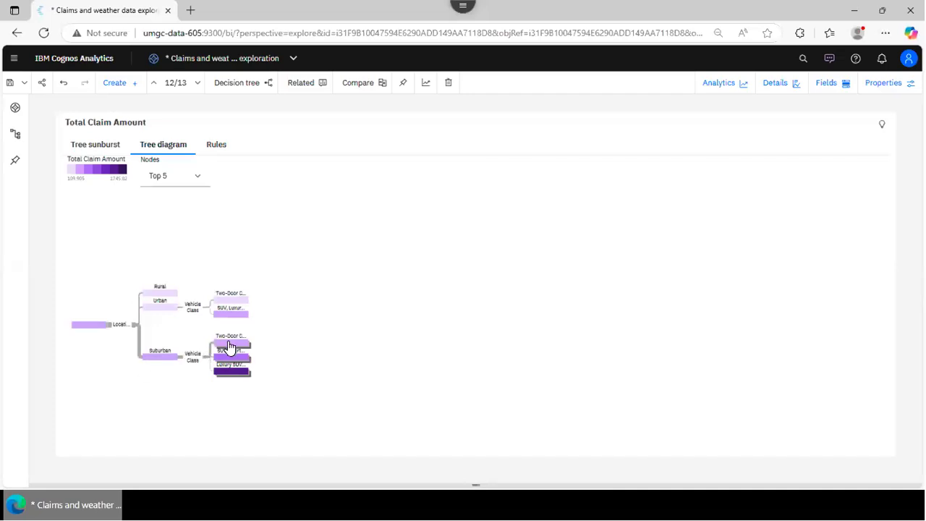
pyautogui.moveTo(112, 345)
pyautogui.click(235, 344)
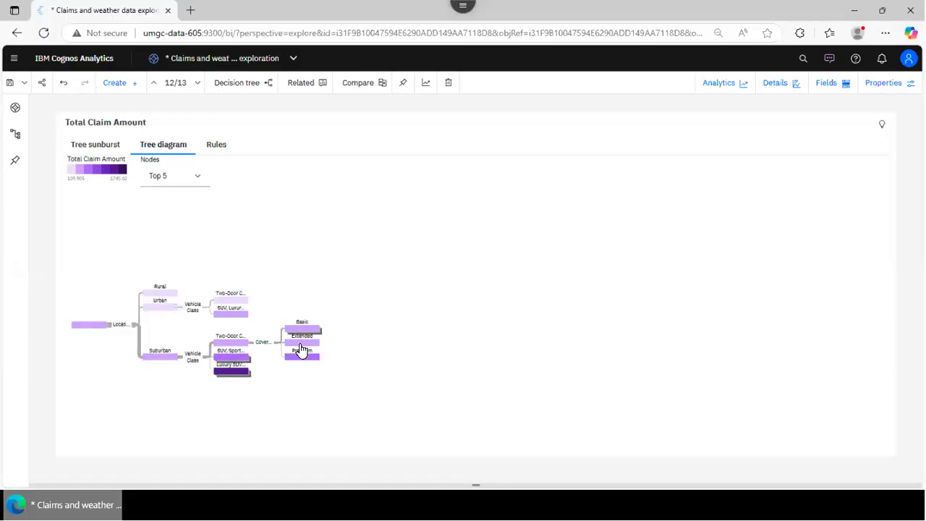
pyautogui.moveTo(302, 350)
pyautogui.click(302, 331)
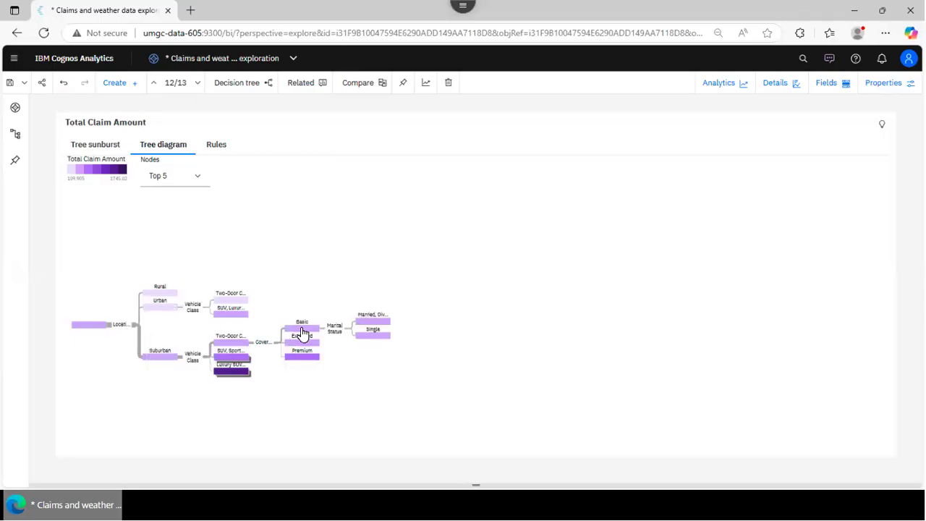
pyautogui.click(373, 339)
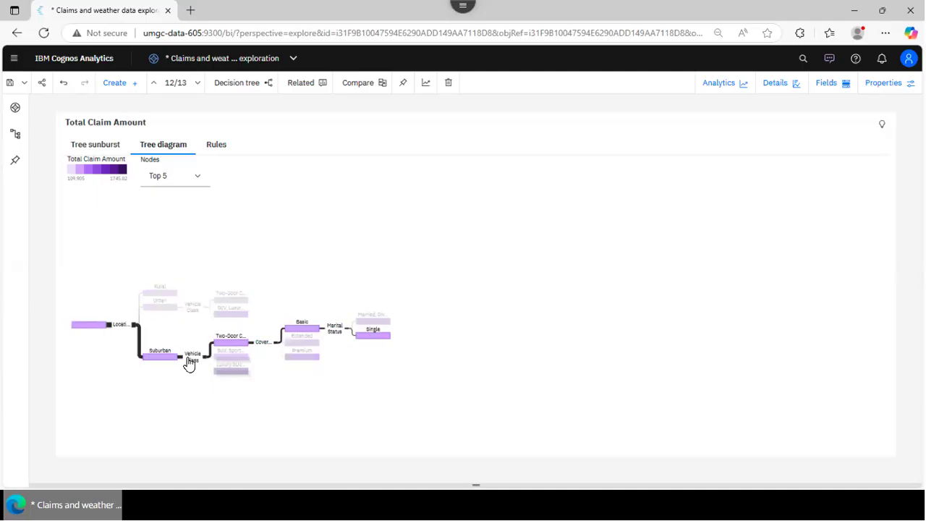
pyautogui.moveTo(246, 335)
pyautogui.moveTo(375, 342)
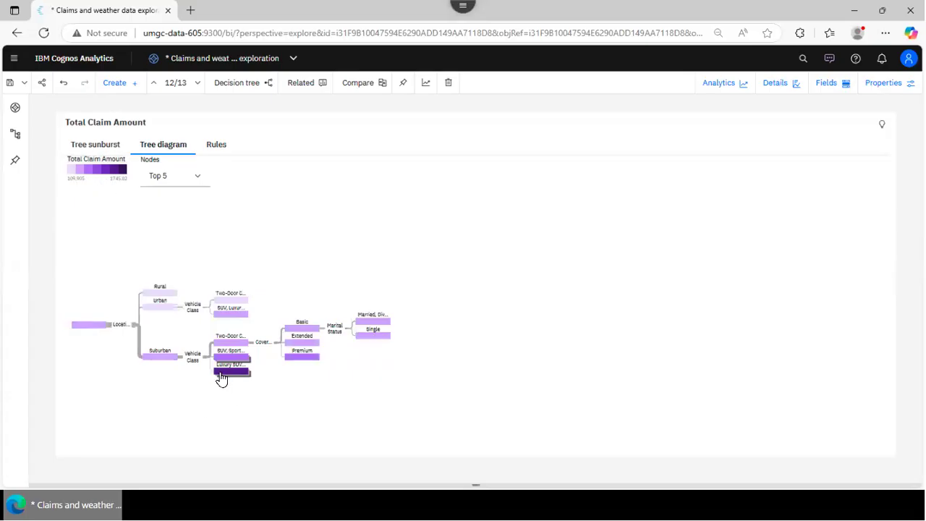
# Expand the Suburban branch's Luxury SUV vehicle class and its Unemployed node, examining the average claim amounts along the way
pyautogui.moveTo(221, 379)
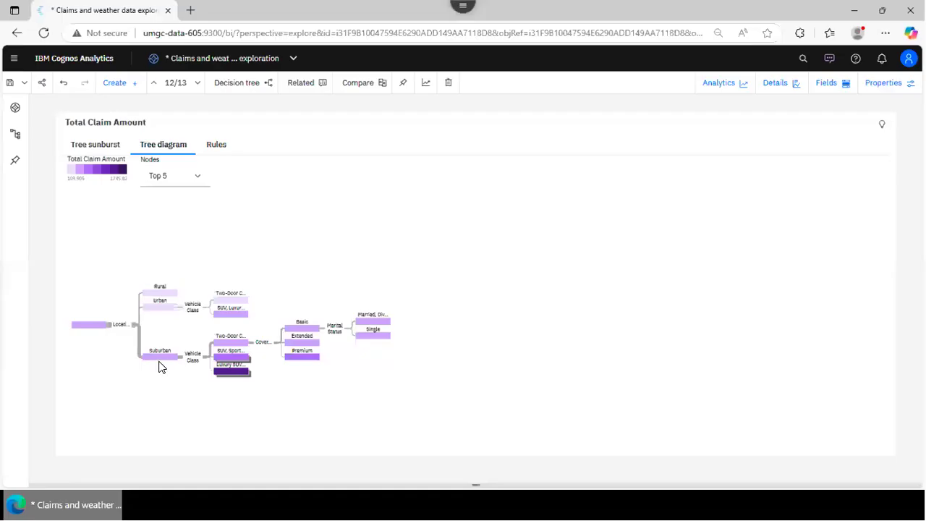
pyautogui.click(231, 373)
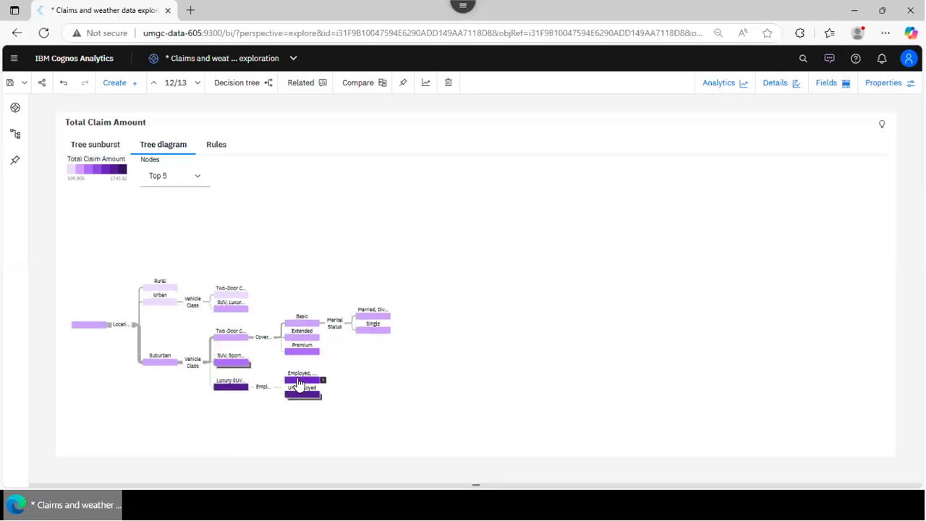
pyautogui.moveTo(299, 383)
pyautogui.moveTo(311, 402)
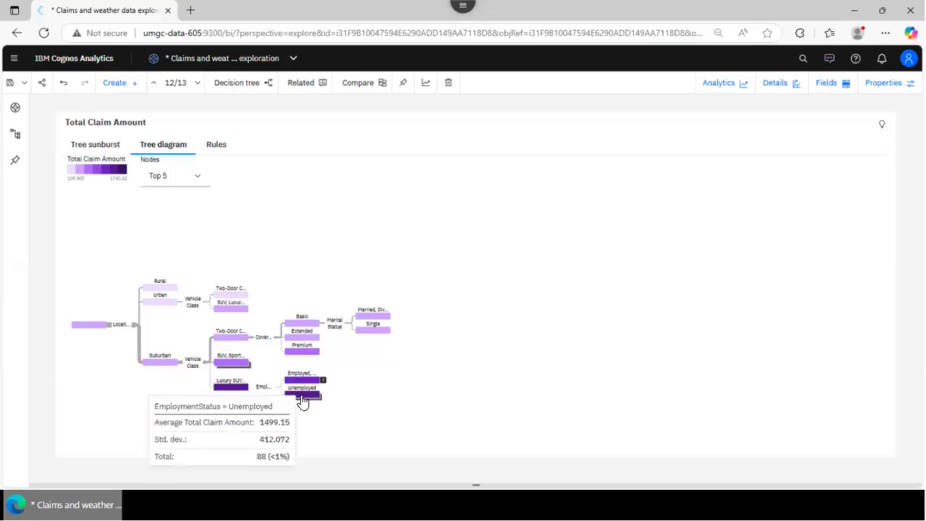
pyautogui.click(302, 396)
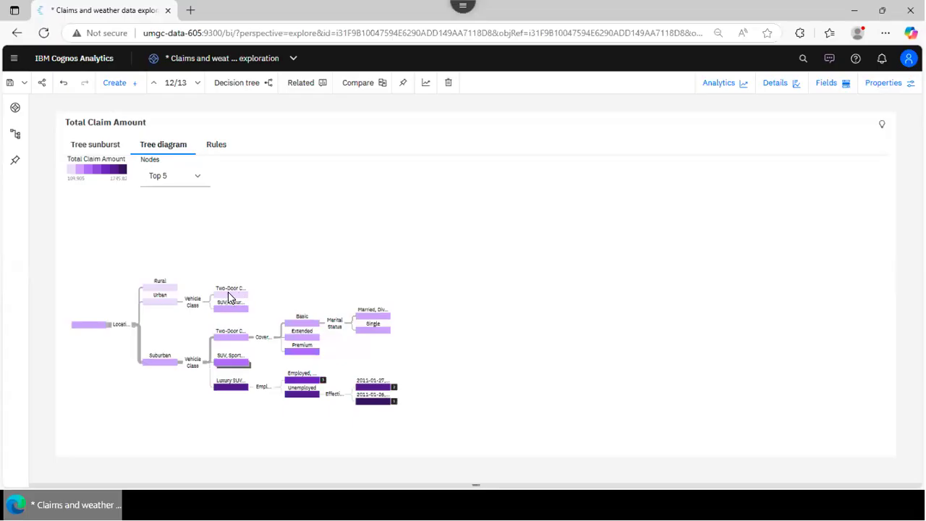
pyautogui.moveTo(228, 300)
pyautogui.moveTo(304, 331)
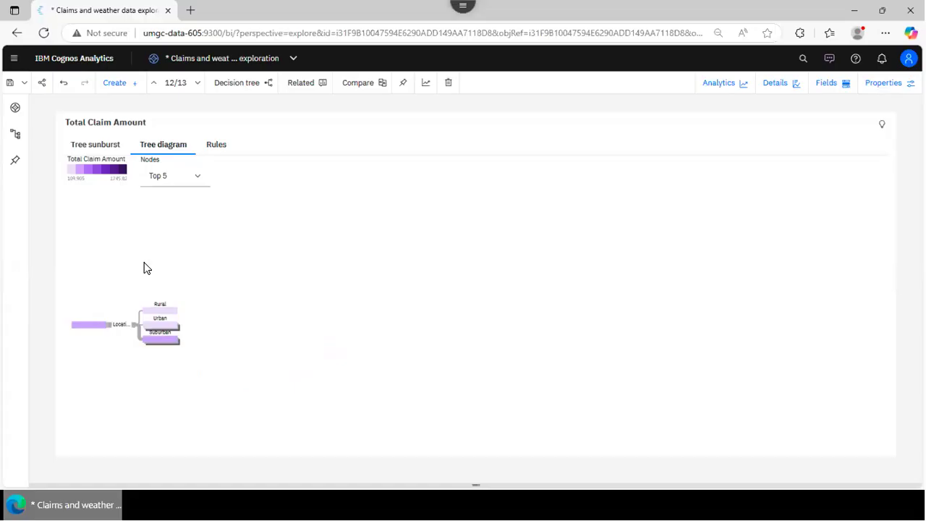
# Compare the collapsed Total Claim Amount tree in sunburst and tree diagram form, and examine the Suburban segment's claim statistics
pyautogui.click(85, 153)
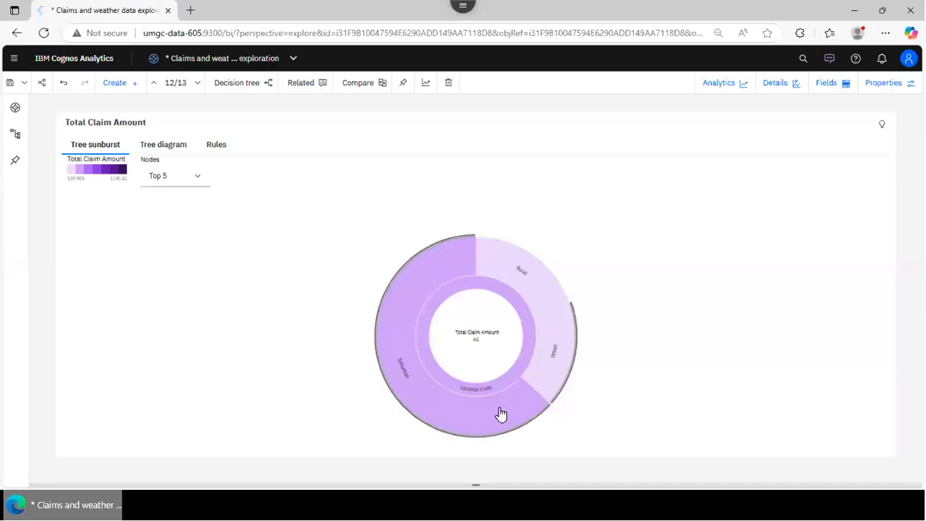
pyautogui.moveTo(500, 414)
pyautogui.click(165, 150)
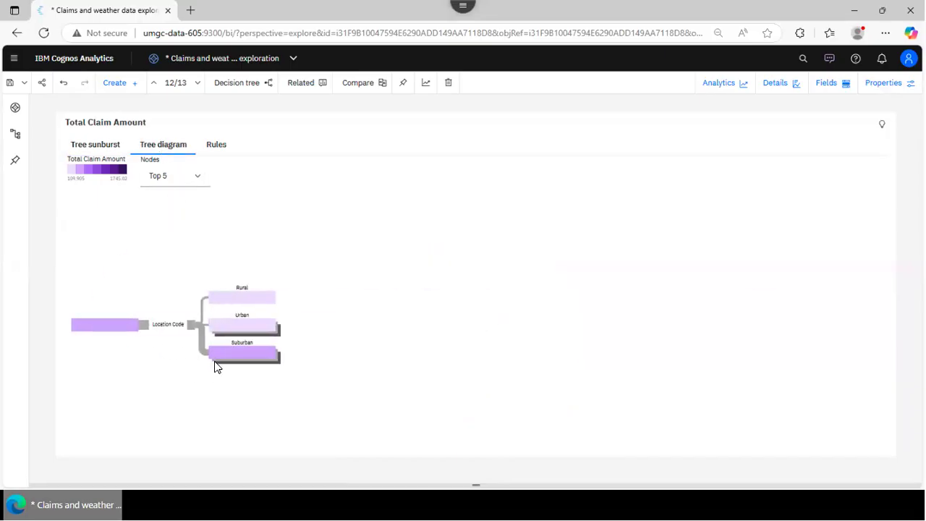
pyautogui.moveTo(240, 361)
pyautogui.click(98, 148)
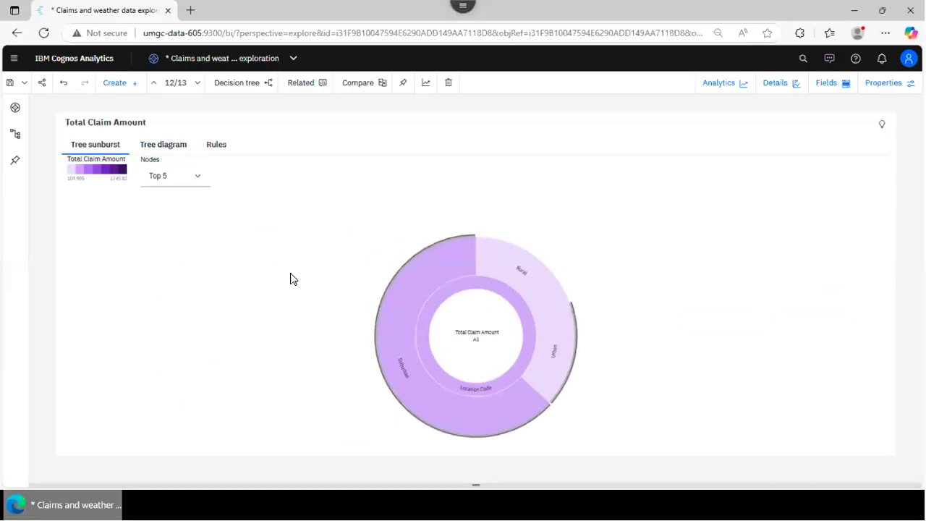
pyautogui.moveTo(404, 365)
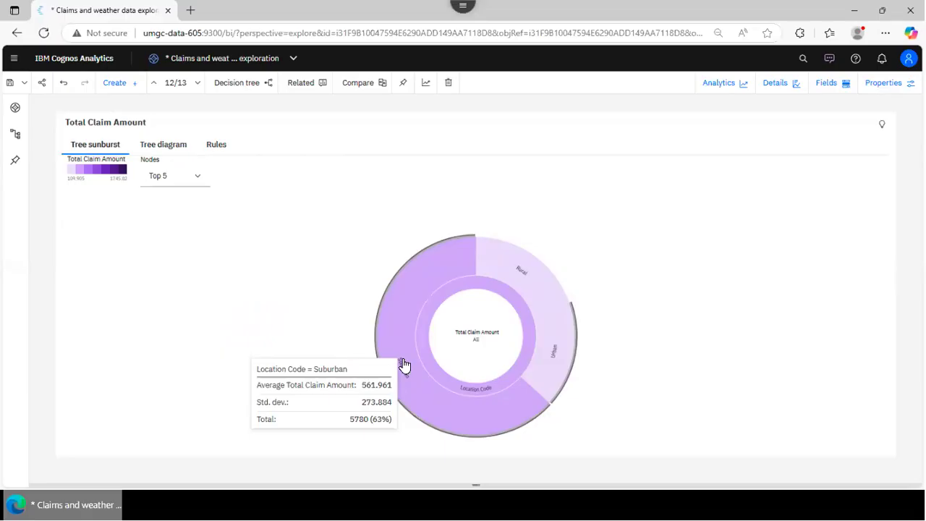
# Expand the Suburban and Urban segments of the sunburst into vehicle classes and examine the resulting segments
pyautogui.click(391, 319)
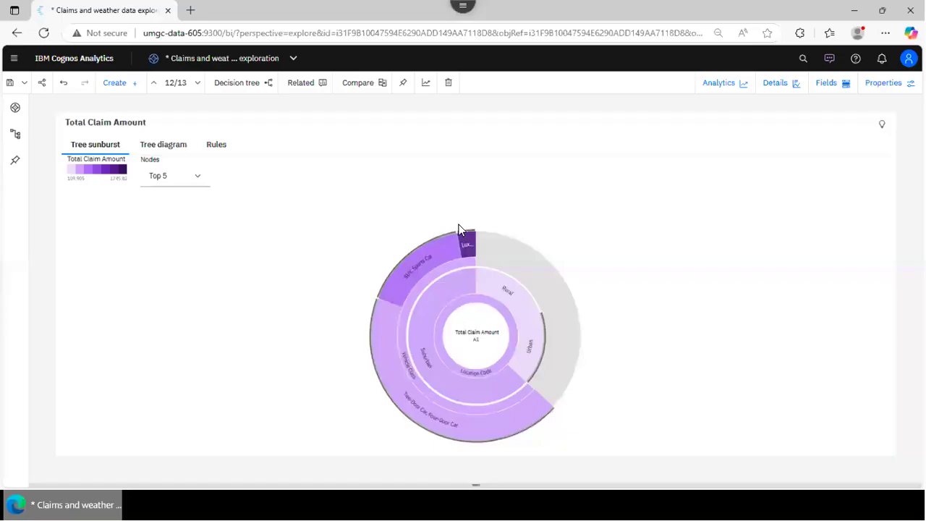
pyautogui.moveTo(466, 249)
pyautogui.moveTo(410, 280)
pyautogui.moveTo(525, 363)
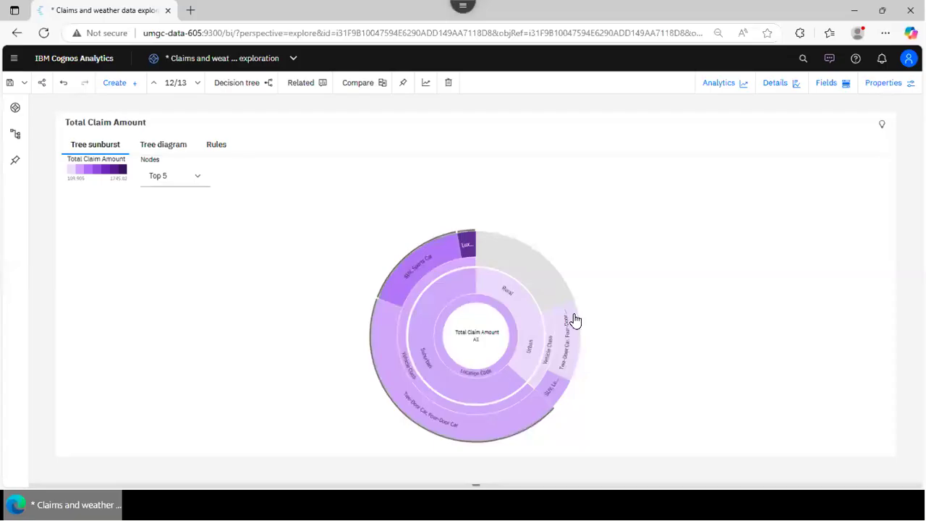
pyautogui.moveTo(575, 323)
# Review the decision rules sorted by ascending and descending predicted value, and save the exploration with the descending order
pyautogui.click(161, 147)
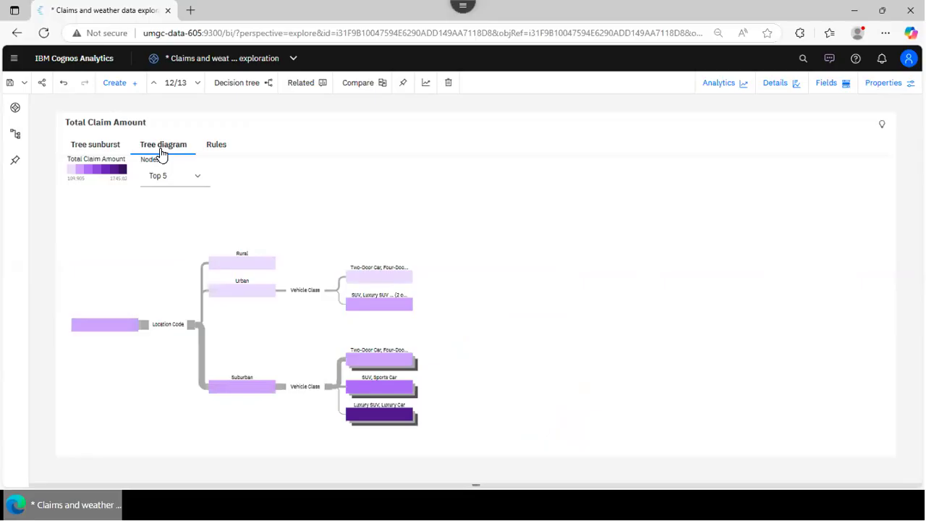
pyautogui.click(217, 147)
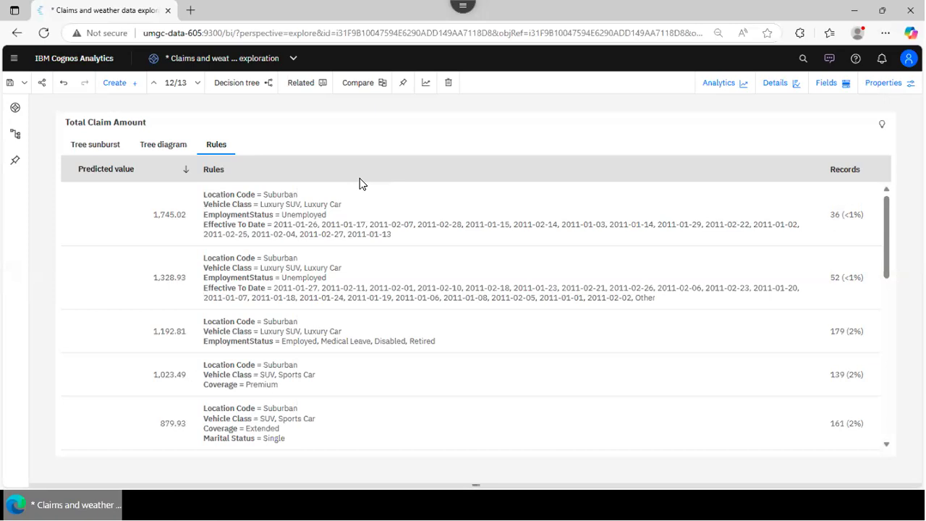
pyautogui.click(182, 173)
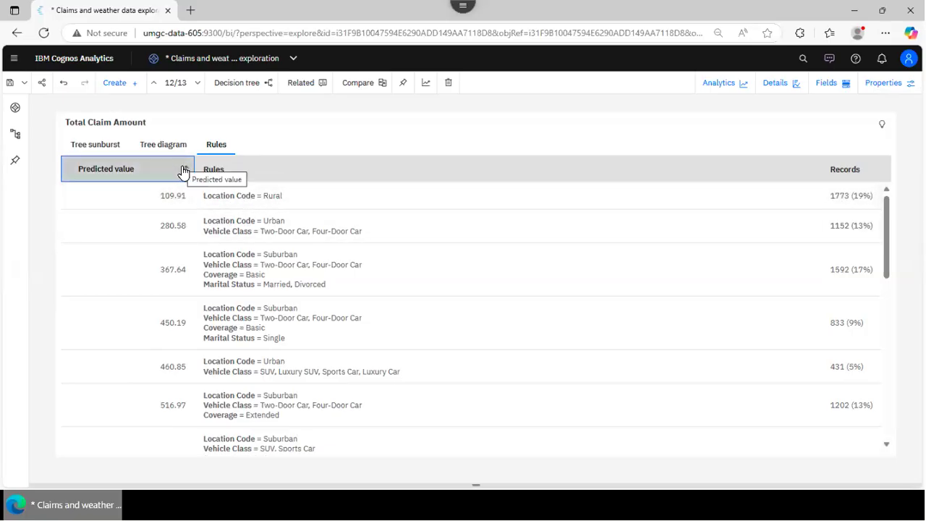
pyautogui.click(184, 171)
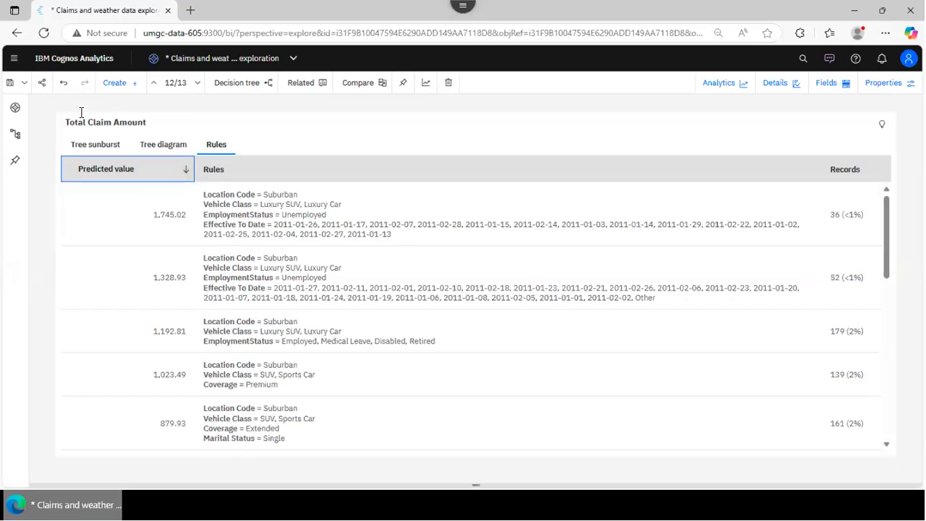
pyautogui.click(11, 86)
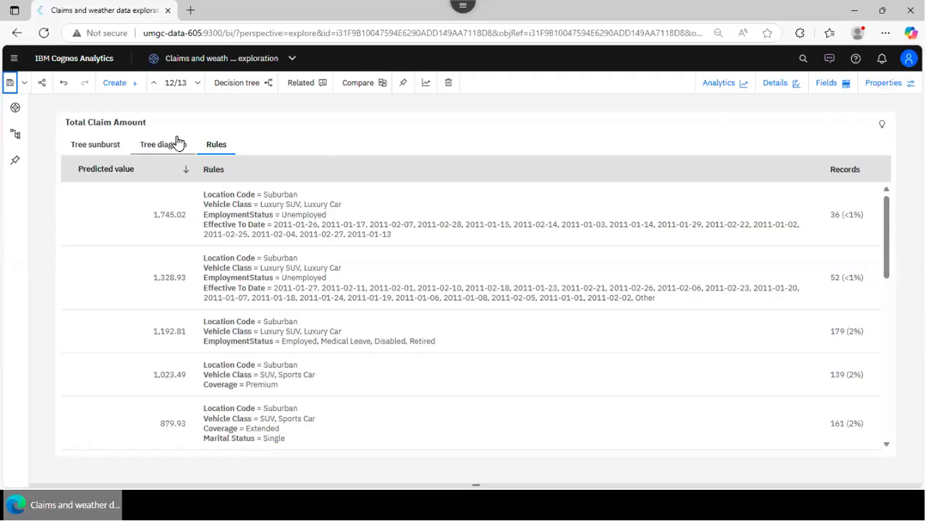
# Open the EmploymentStatus decision tree card and display it as a tree diagram
pyautogui.click(17, 107)
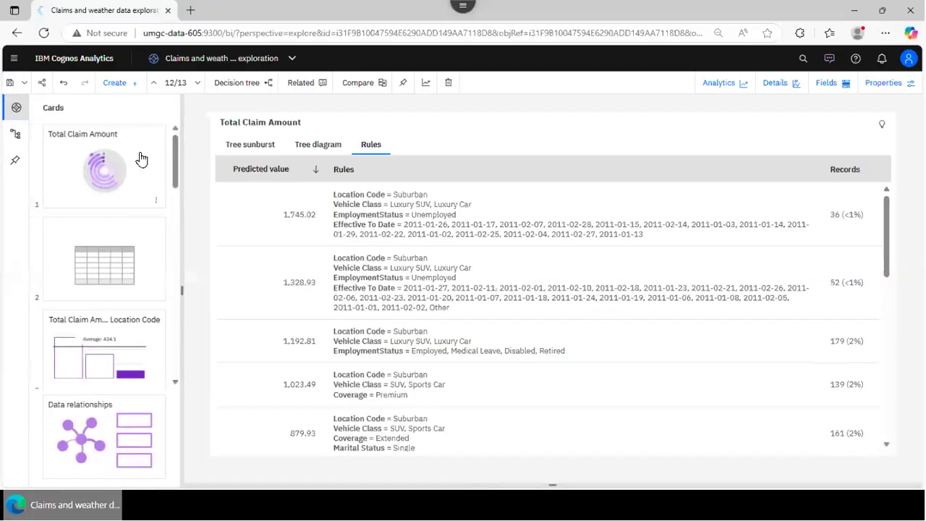
pyautogui.moveTo(174, 166); pyautogui.dragTo(174, 243)
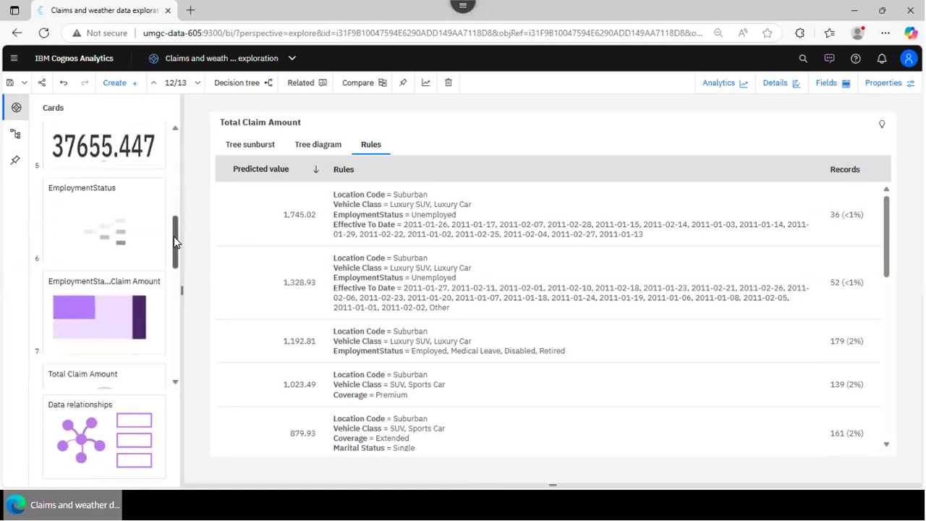
pyautogui.click(100, 231)
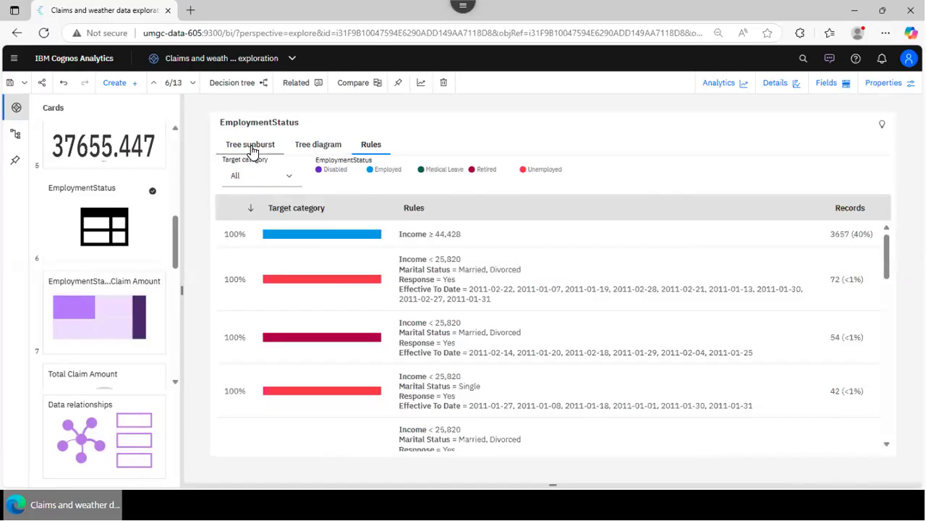
pyautogui.click(313, 148)
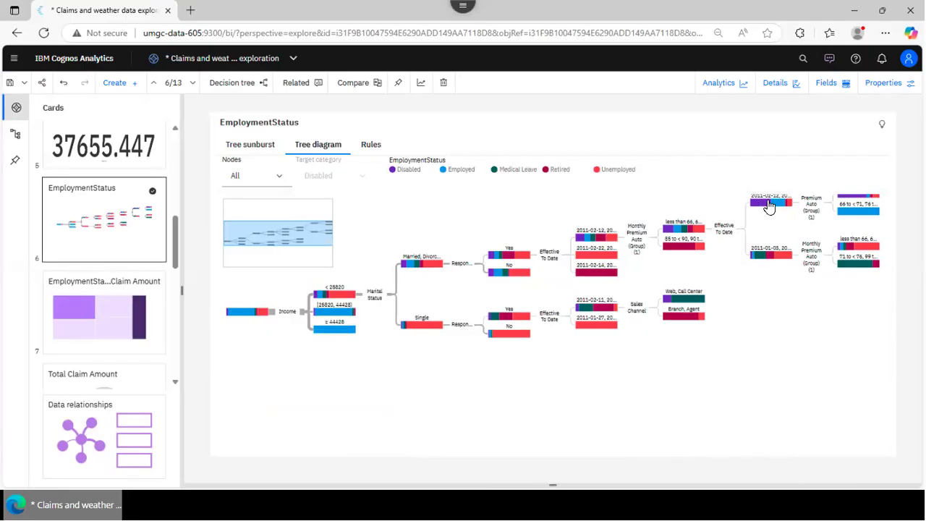
# Collapse the EmploymentStatus tree's branches back to its three Income nodes, examining the root and income breakdowns along the way
pyautogui.click(768, 207)
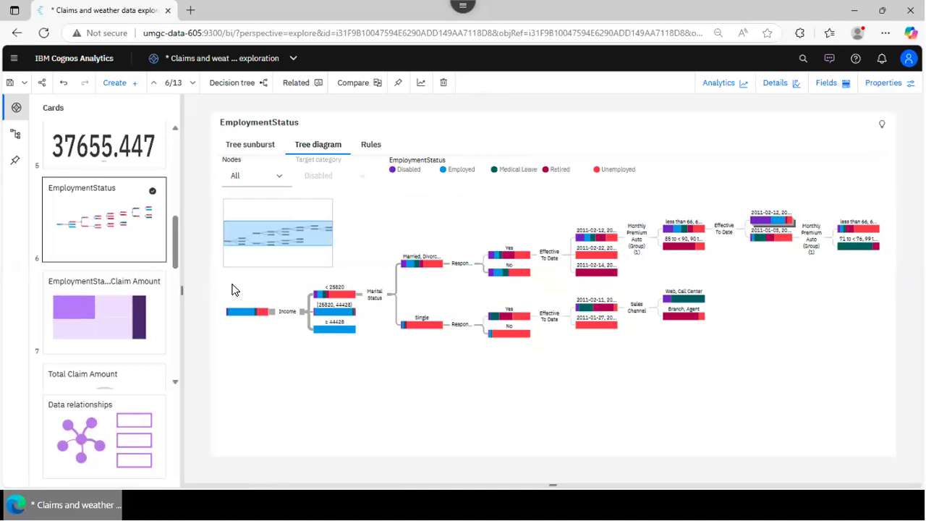
pyautogui.moveTo(242, 320)
pyautogui.moveTo(331, 332)
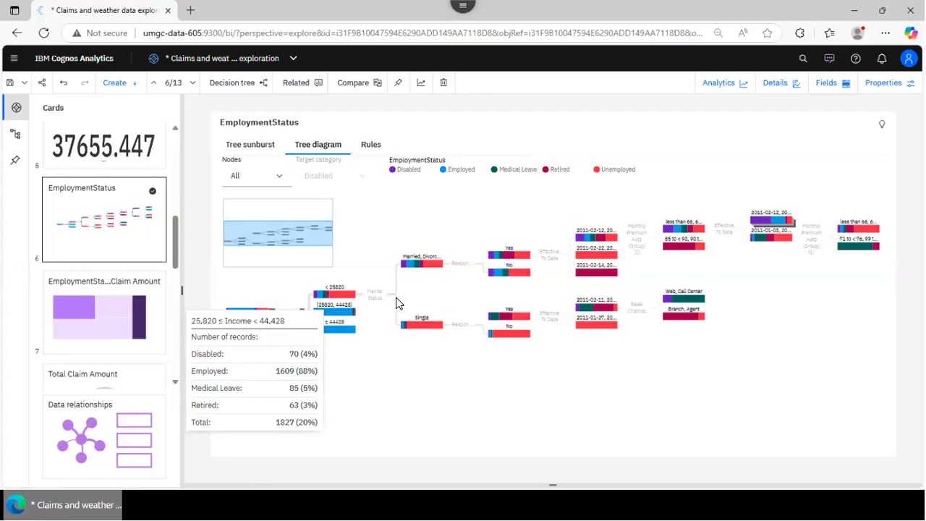
pyautogui.click(520, 321)
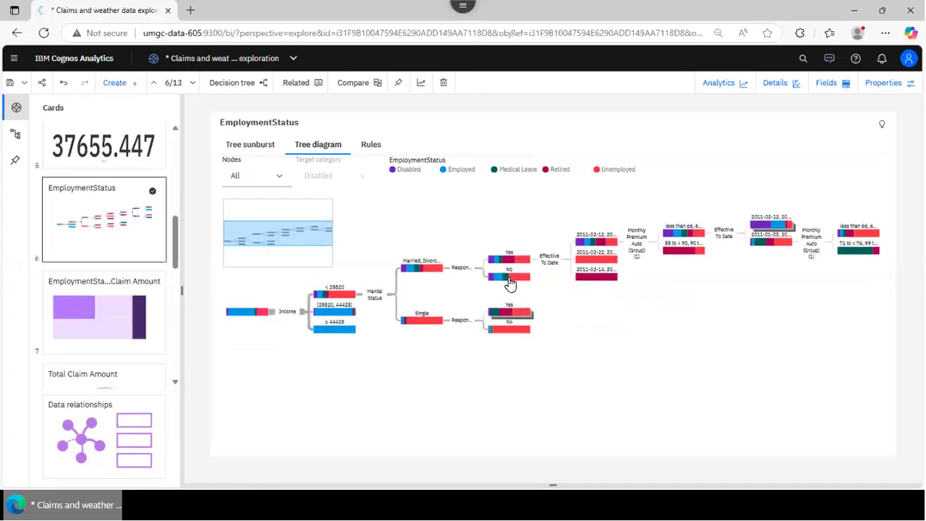
pyautogui.click(521, 259)
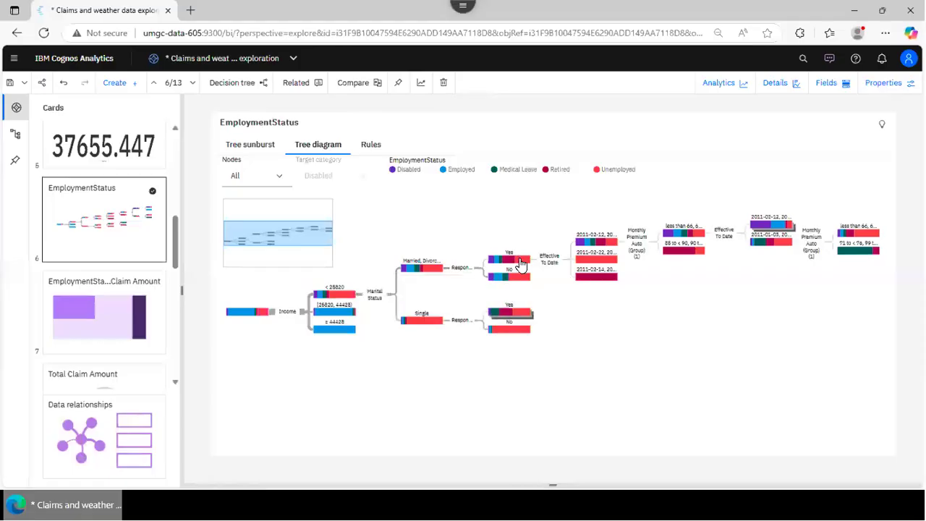
pyautogui.click(420, 270)
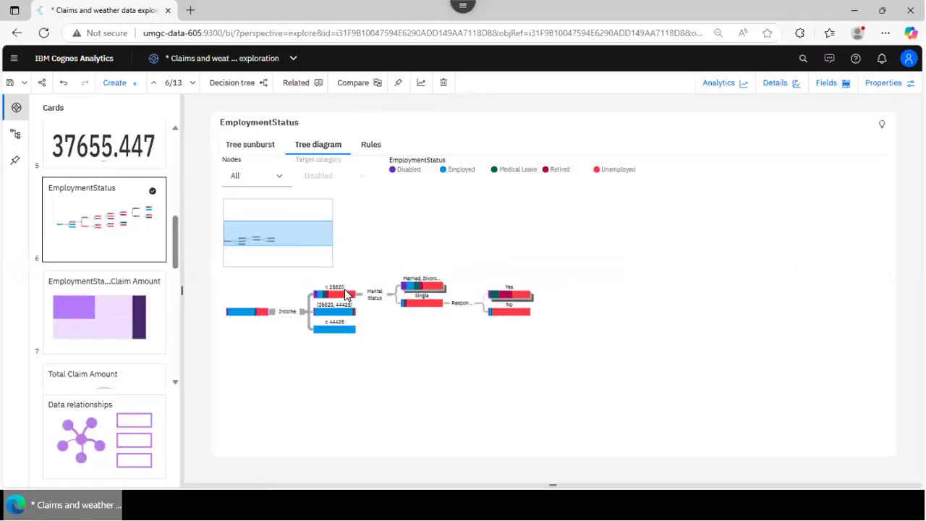
pyautogui.click(346, 295)
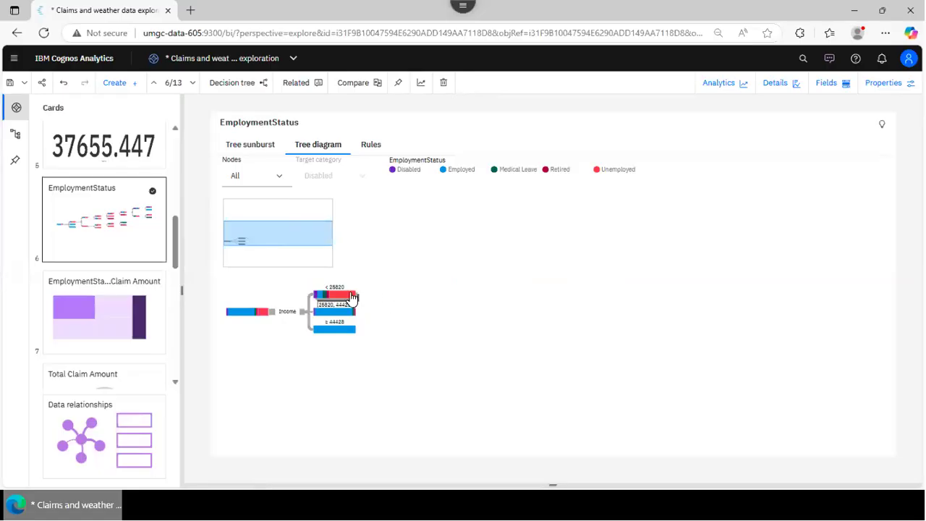
# Expand the Income node below 25820 and examine the employment breakdowns of its Single and Response No nodes
pyautogui.moveTo(343, 301)
pyautogui.click(341, 298)
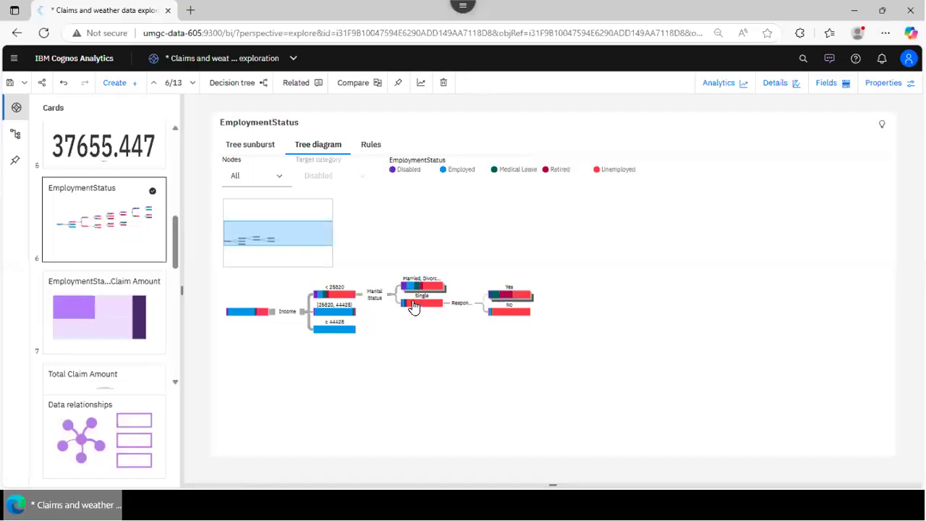
pyautogui.moveTo(411, 307)
pyautogui.moveTo(510, 317)
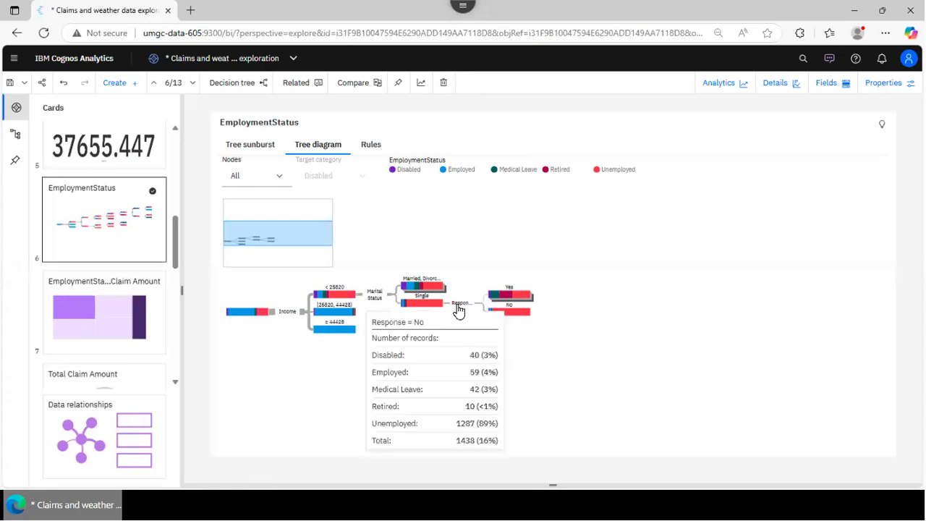
# Expand the Single branch's Response Yes node, examine its effective date leaf, and trace the decision path to Response No
pyautogui.click(514, 298)
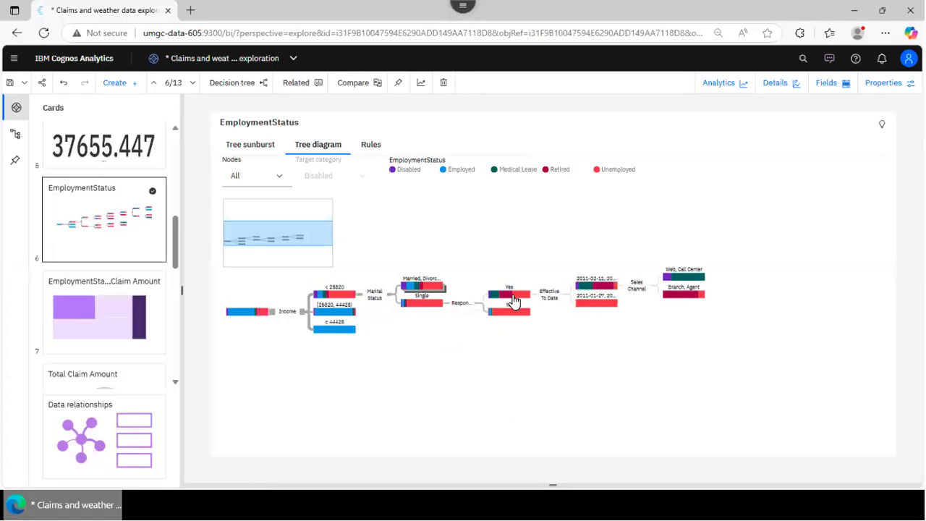
pyautogui.moveTo(590, 308)
pyautogui.click(504, 313)
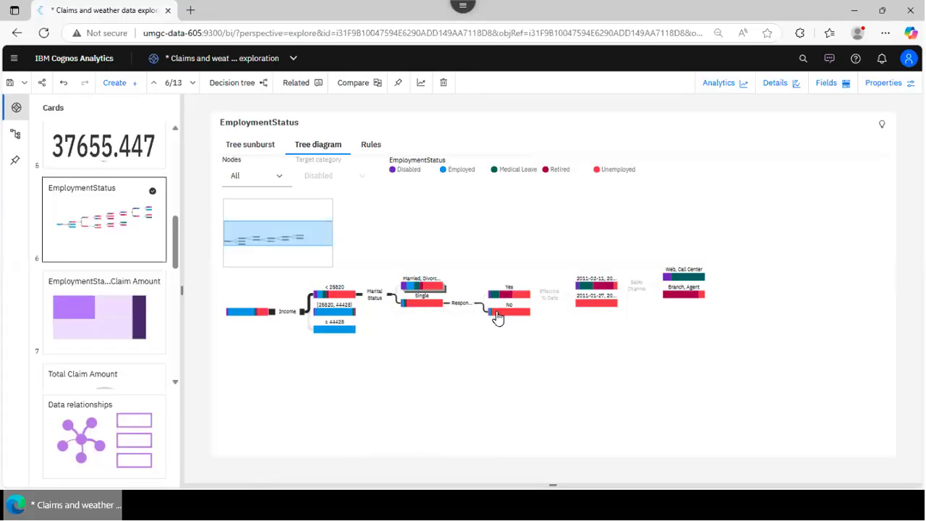
pyautogui.moveTo(497, 318)
# Collapse the tree back to the Income nodes and examine the segment for incomes of at least 44428 in the sunburst
pyautogui.click(427, 308)
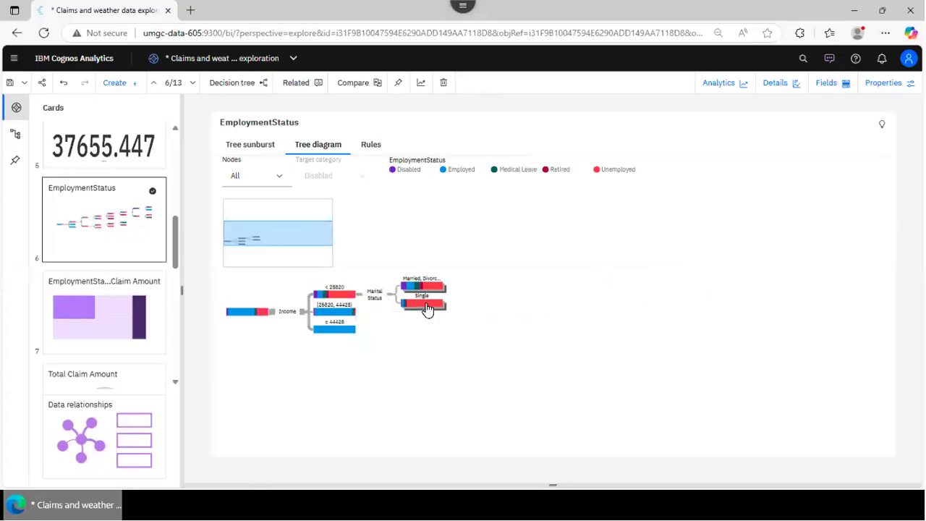
pyautogui.click(345, 295)
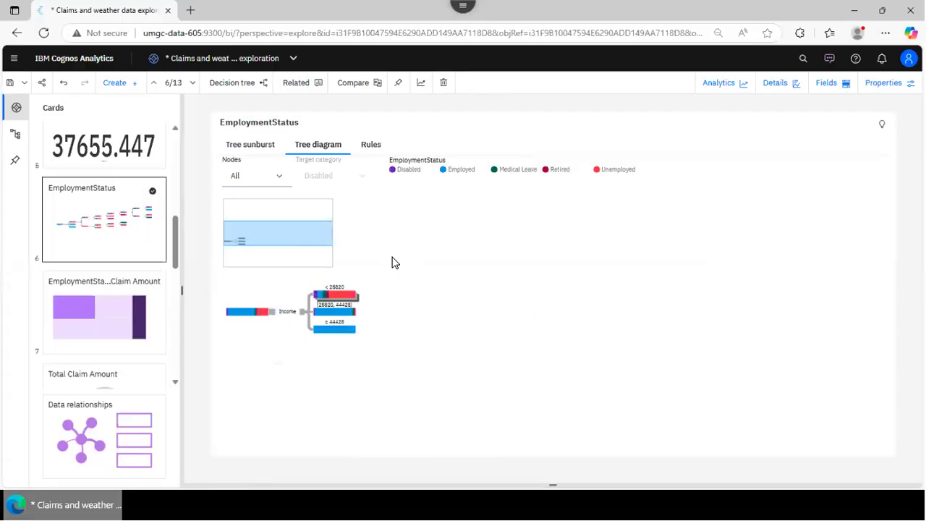
pyautogui.click(251, 148)
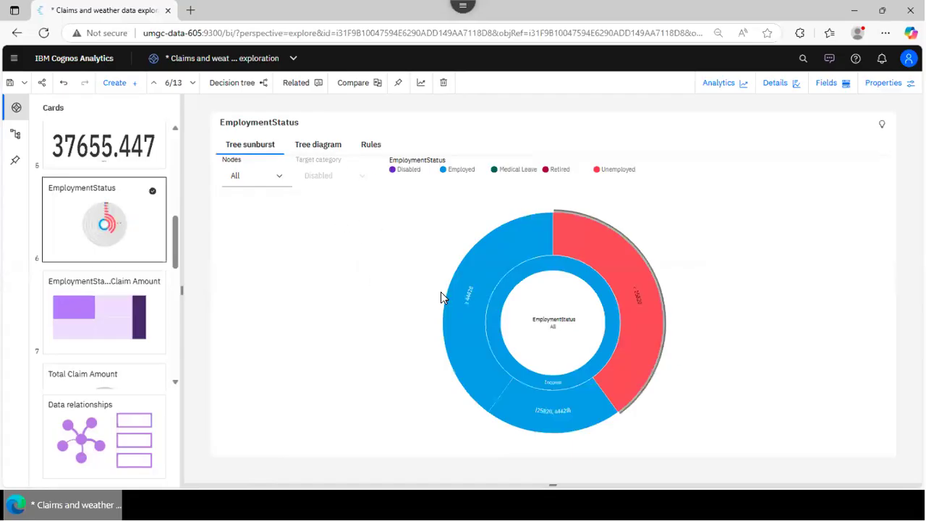
pyautogui.moveTo(452, 303)
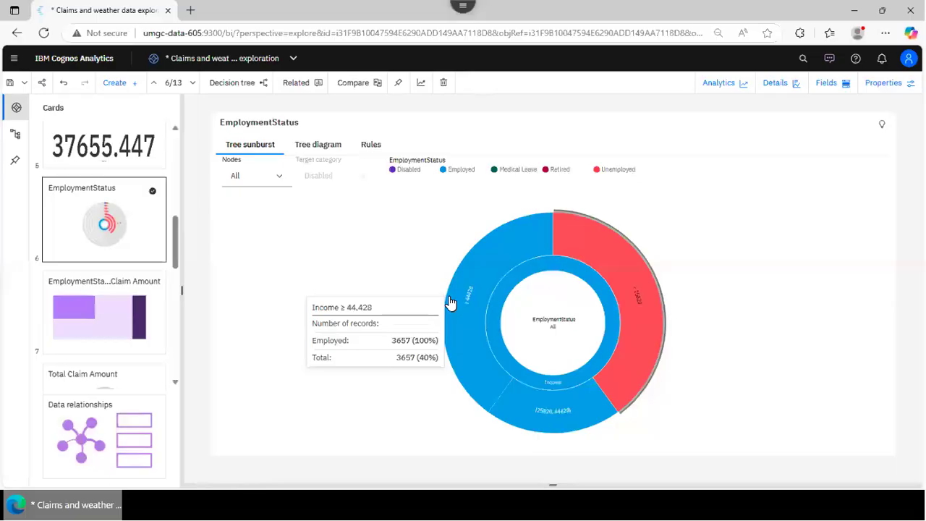
# Display the EmploymentStatus decision rules and save the exploration
pyautogui.click(371, 147)
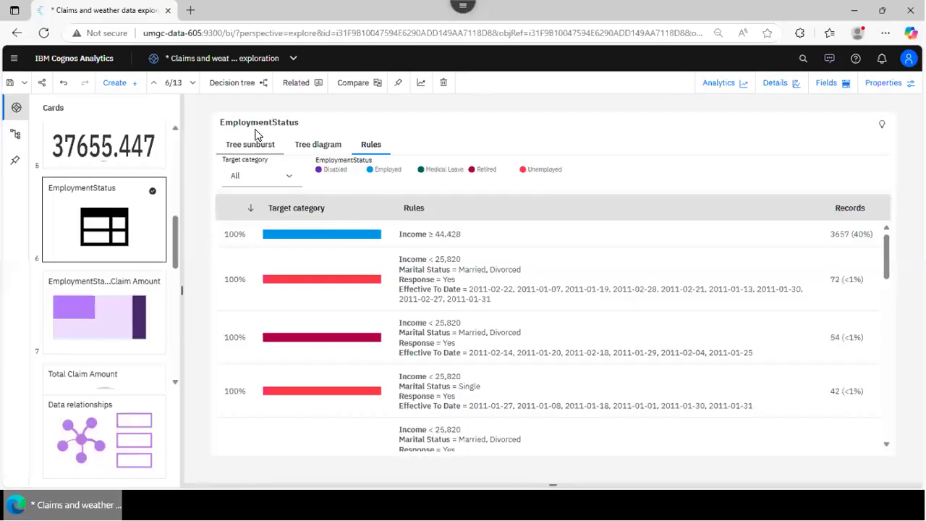
pyautogui.click(9, 82)
# View the blank table card and the Total Claim Amount by Location Code column chart card
pyautogui.moveTo(178, 225); pyautogui.dragTo(177, 142)
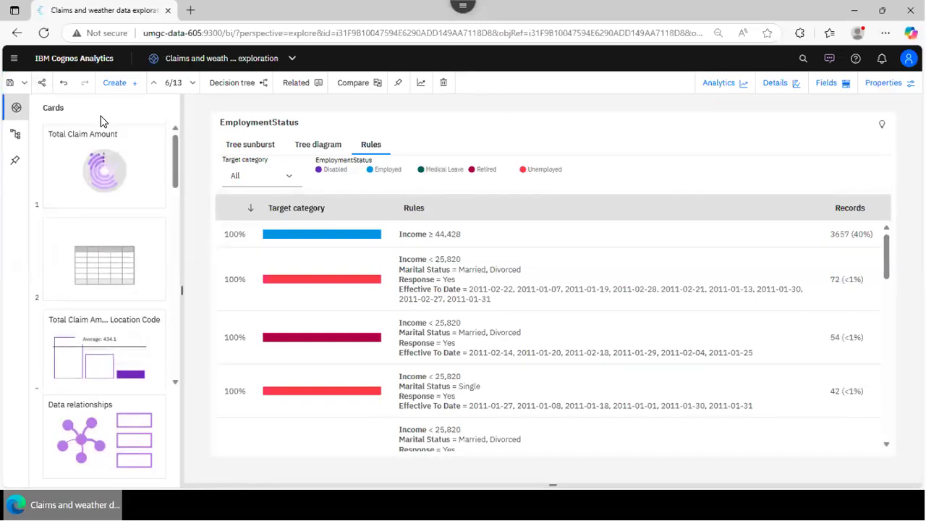
pyautogui.click(99, 258)
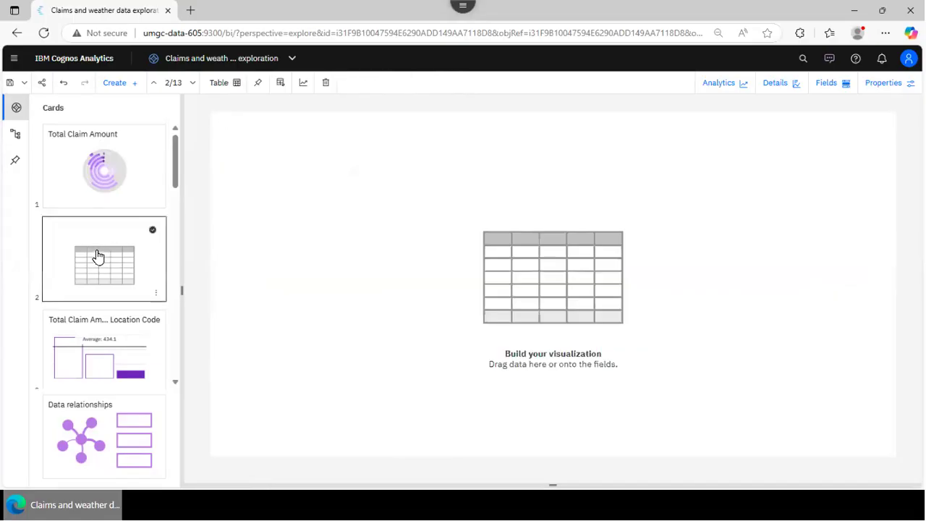
pyautogui.click(80, 371)
# Open the Customer by Total Claim Amount (Group) (1) column chart card
pyautogui.scroll(-1, 81, 371)
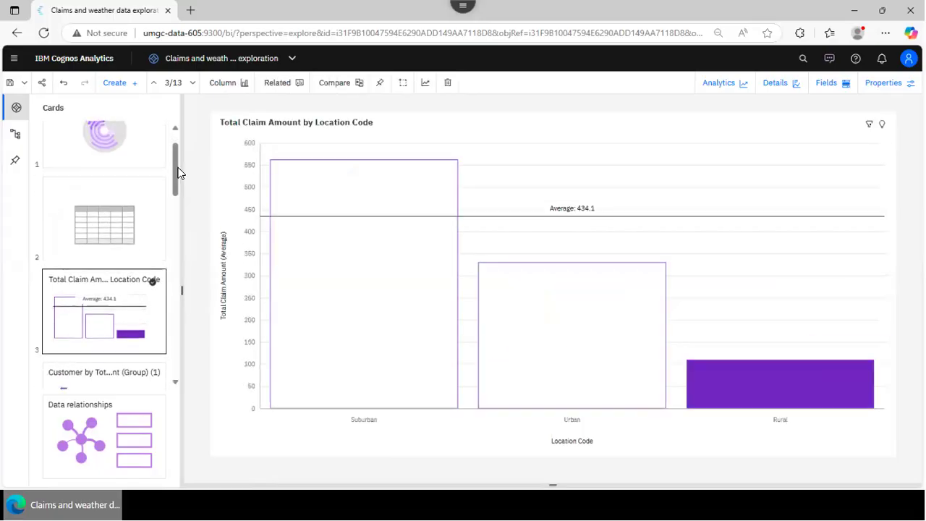
pyautogui.moveTo(175, 178); pyautogui.dragTo(175, 196)
pyautogui.scroll(-2, 175, 197)
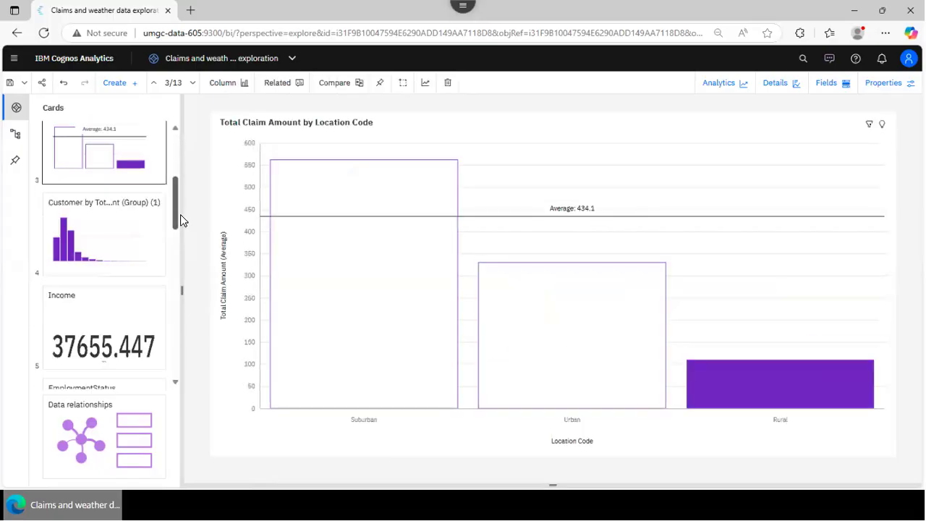
pyautogui.click(114, 250)
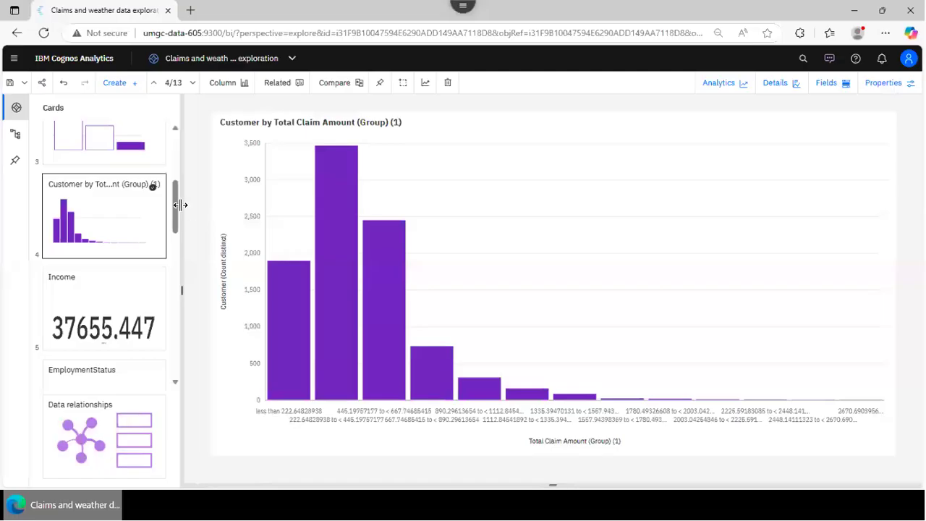
# Look through the exploration's cards and open the tree map of EmploymentStatus colored by Months Since Last Claim and sized by Total Claim Amount
pyautogui.moveTo(173, 204)
pyautogui.mouseDown()
pyautogui.moveTo(184, 146)
pyautogui.moveTo(187, 207)
pyautogui.mouseUp()
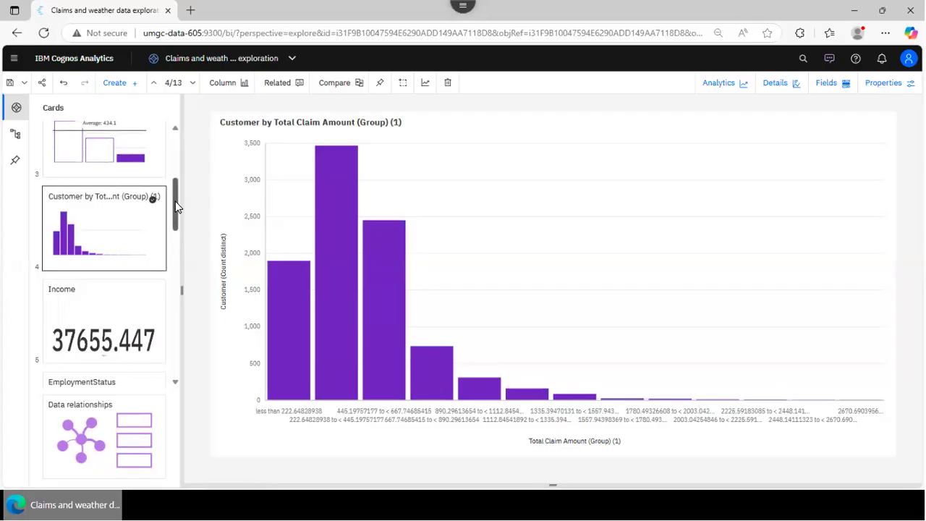
pyautogui.moveTo(175, 201); pyautogui.dragTo(182, 118)
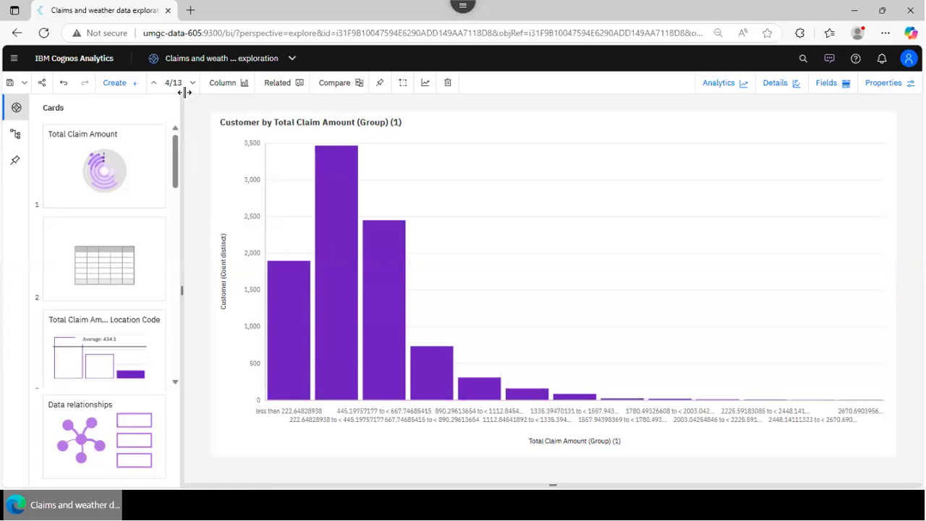
pyautogui.scroll(-1, 170, 198)
pyautogui.scroll(-3, 171, 206)
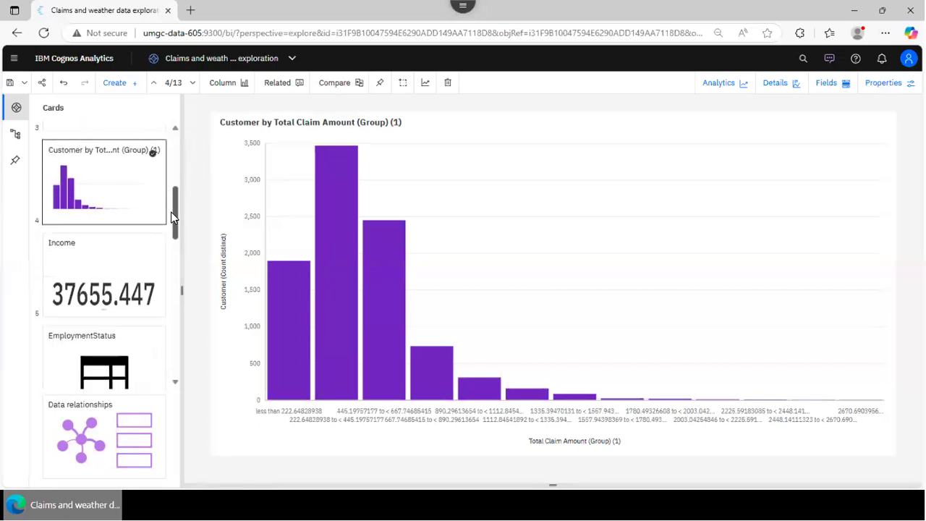
pyautogui.moveTo(172, 215); pyautogui.dragTo(175, 262)
pyautogui.click(134, 211)
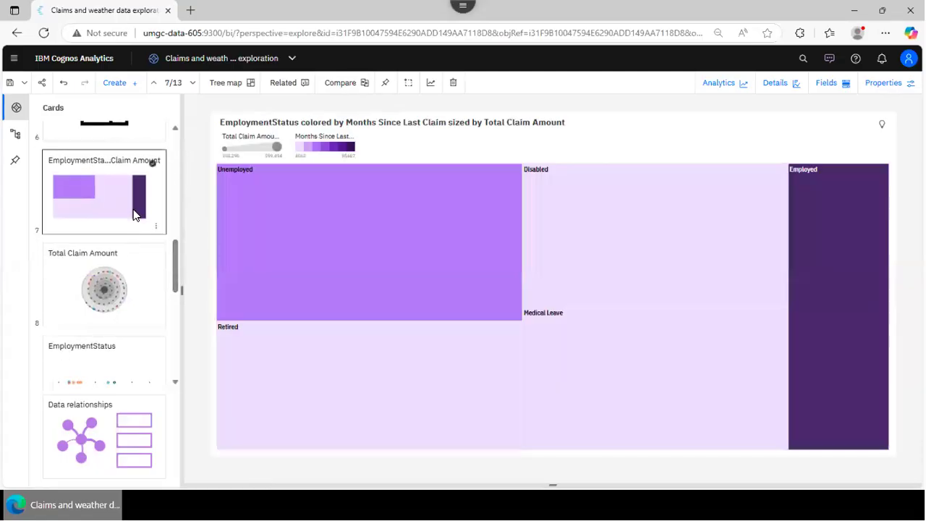
# Open the Total Claim Amount spiral card and add the 2 Drivers and Combination drivers to the chart
pyautogui.click(153, 279)
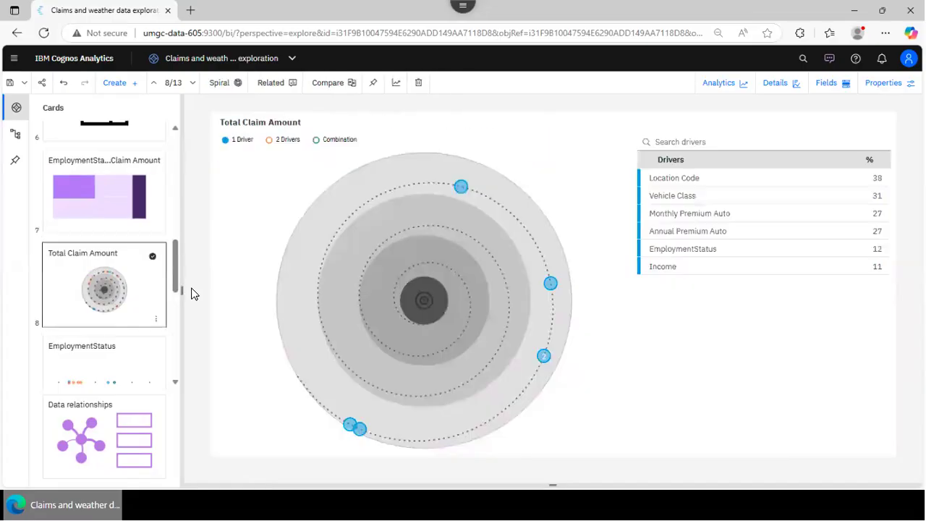
pyautogui.click(272, 141)
pyautogui.click(316, 141)
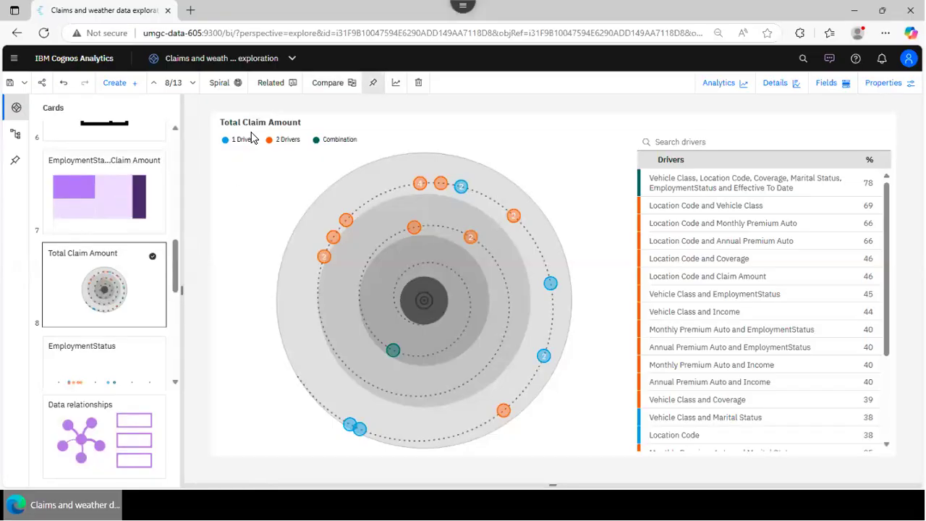
# Pin the Total Claim Amount spiral chart and display the collection of pinned visualizations
pyautogui.click(373, 83)
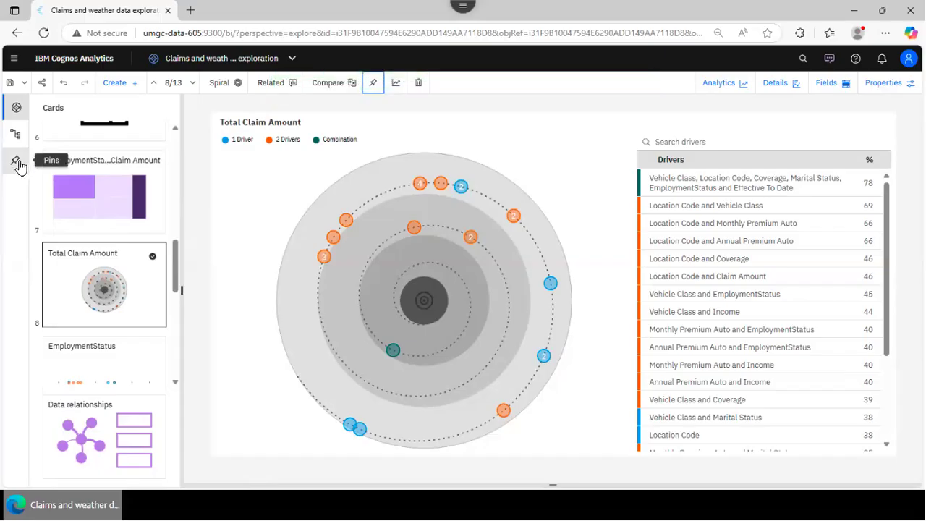
pyautogui.click(18, 164)
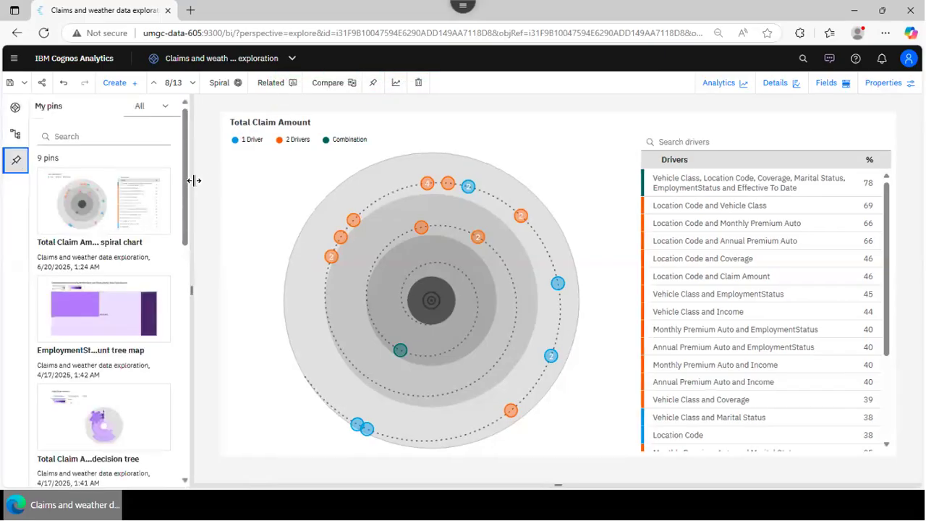
pyautogui.moveTo(185, 179); pyautogui.dragTo(182, 146)
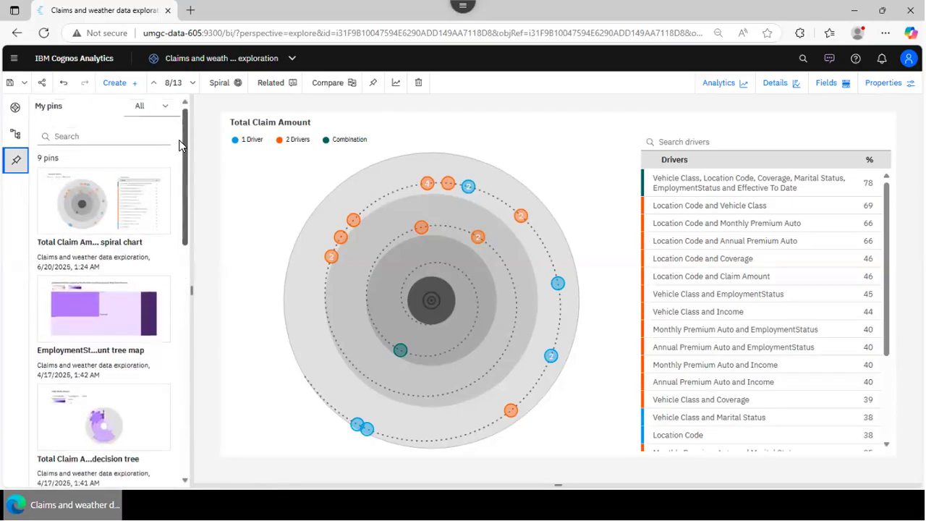
pyautogui.click(91, 137)
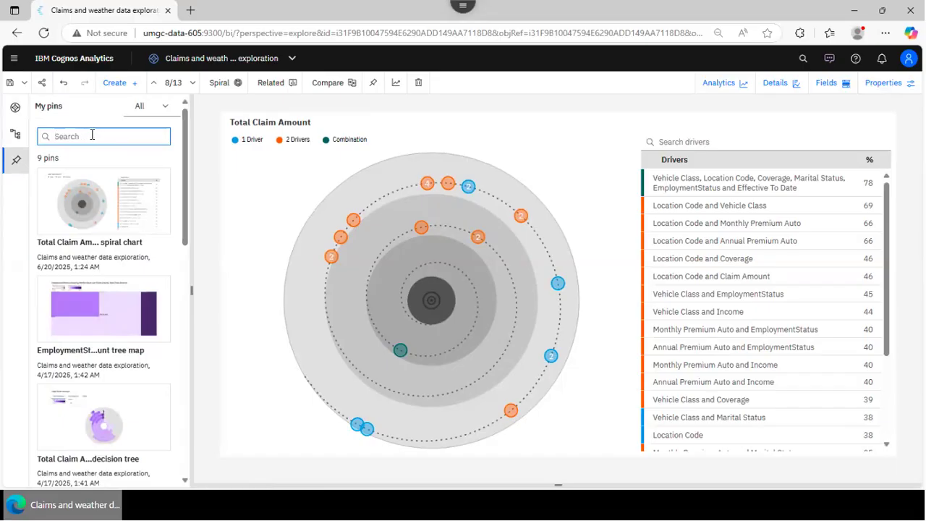
# Filter the pins to those made Today, and restore the list to All
pyautogui.click(163, 112)
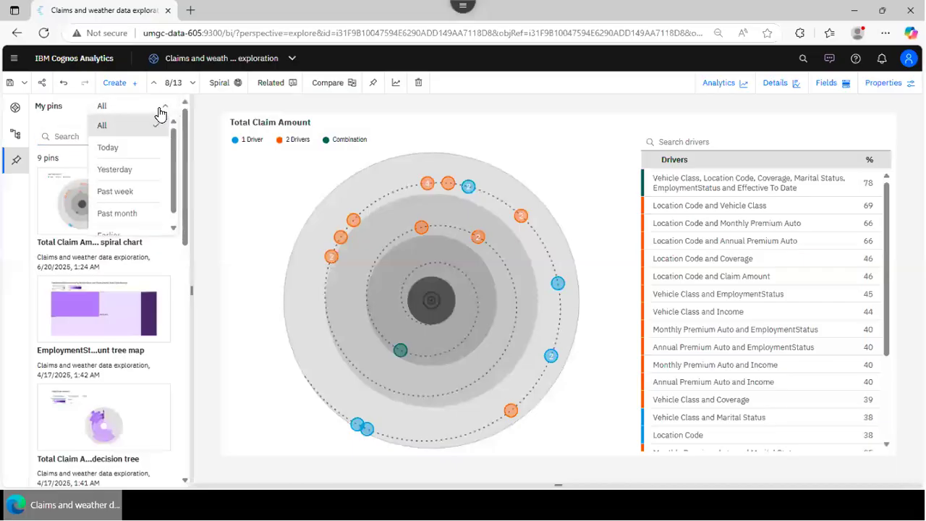
pyautogui.click(116, 149)
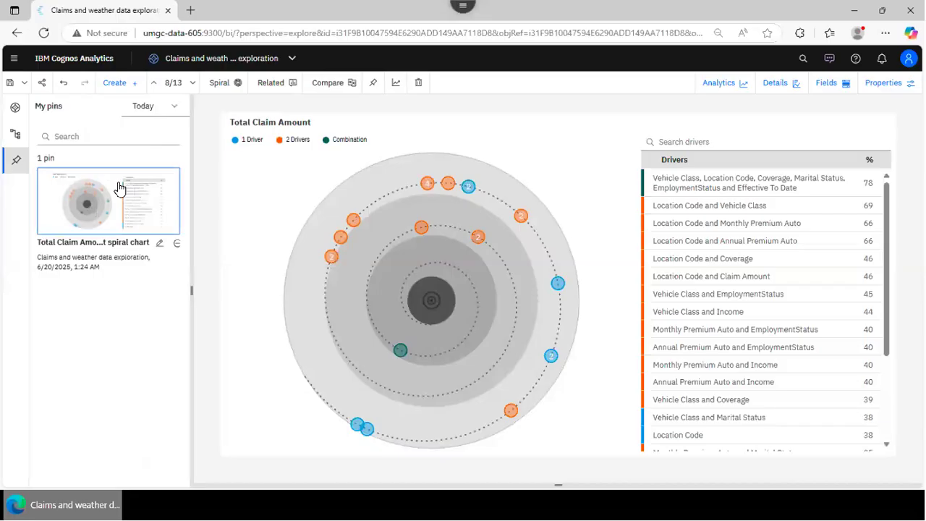
pyautogui.click(161, 109)
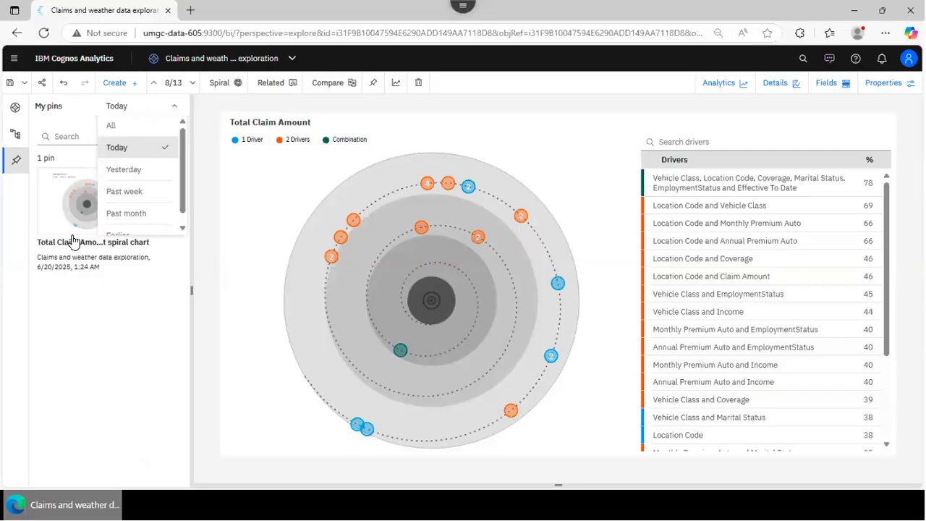
pyautogui.click(63, 138)
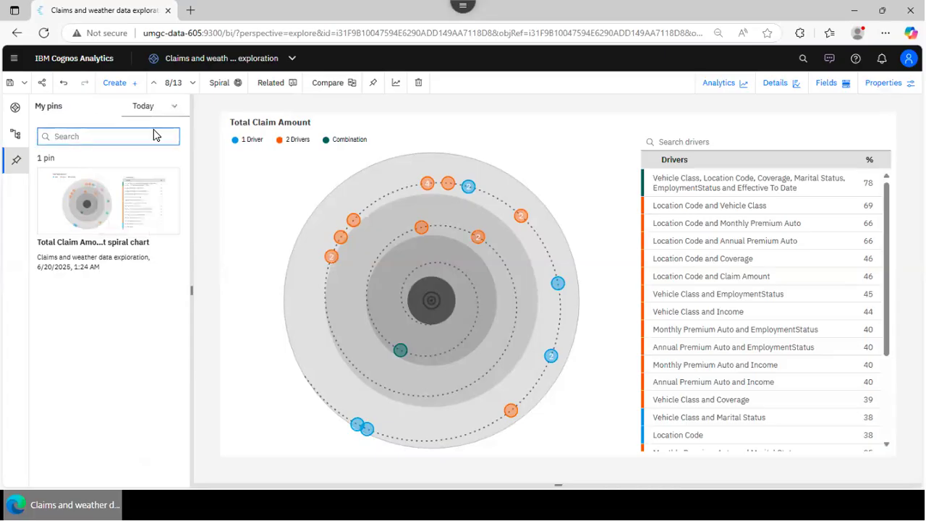
pyautogui.click(170, 113)
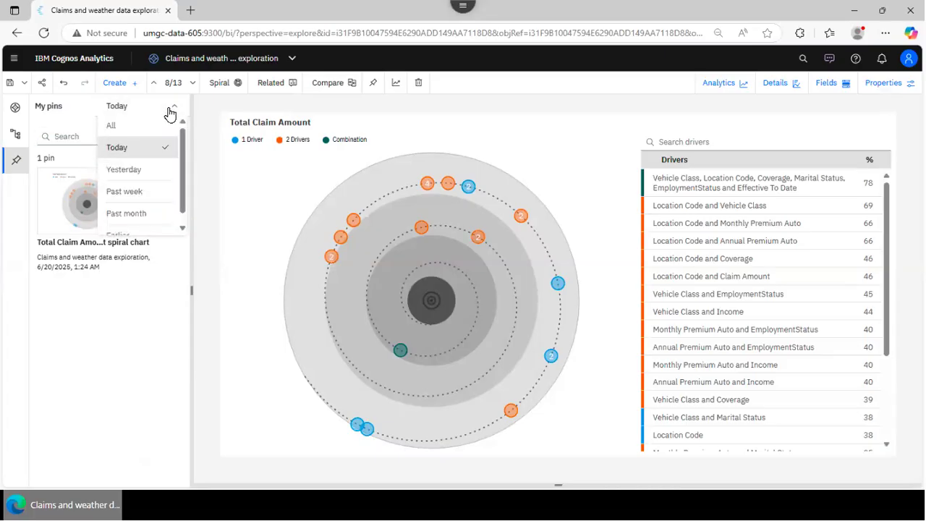
pyautogui.click(125, 131)
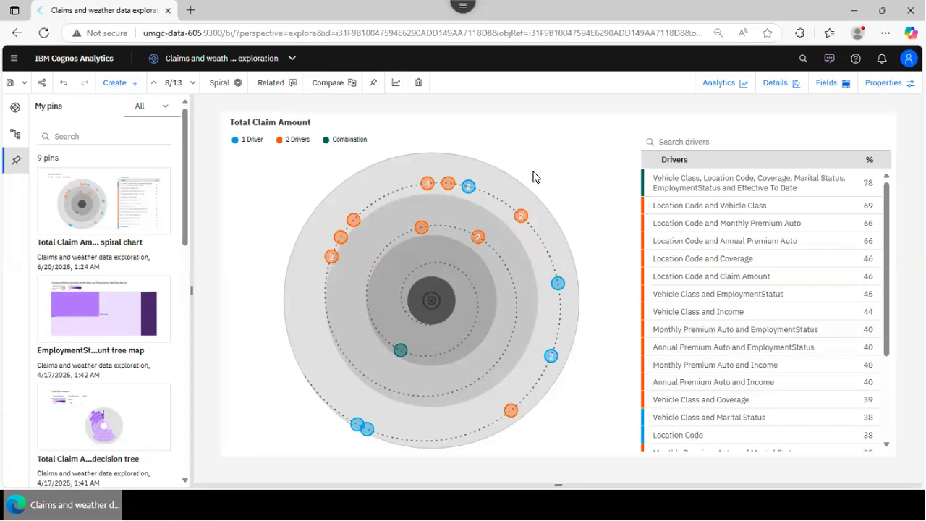
# Switch from the exploration to the content library and open the team folder Data for DATA 605 Assignments / Units 6-8 Assignments
pyautogui.click(293, 63)
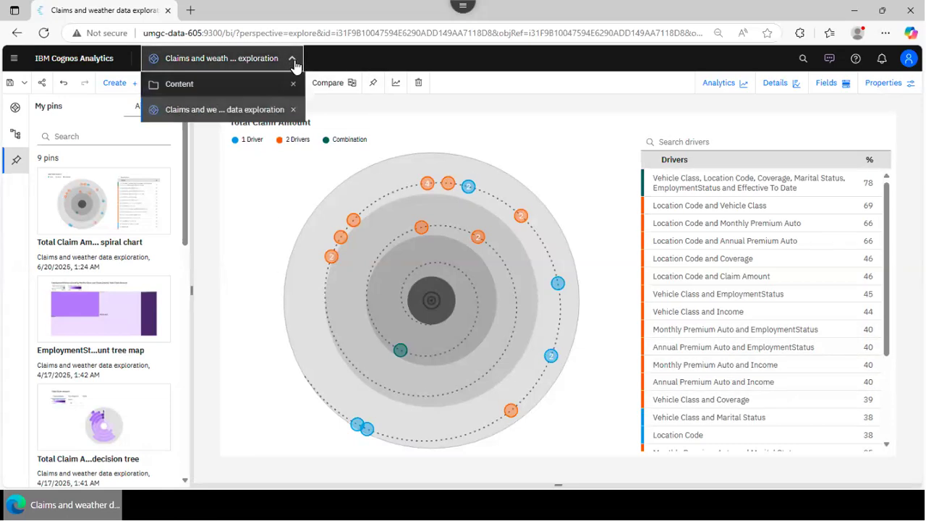
pyautogui.click(293, 82)
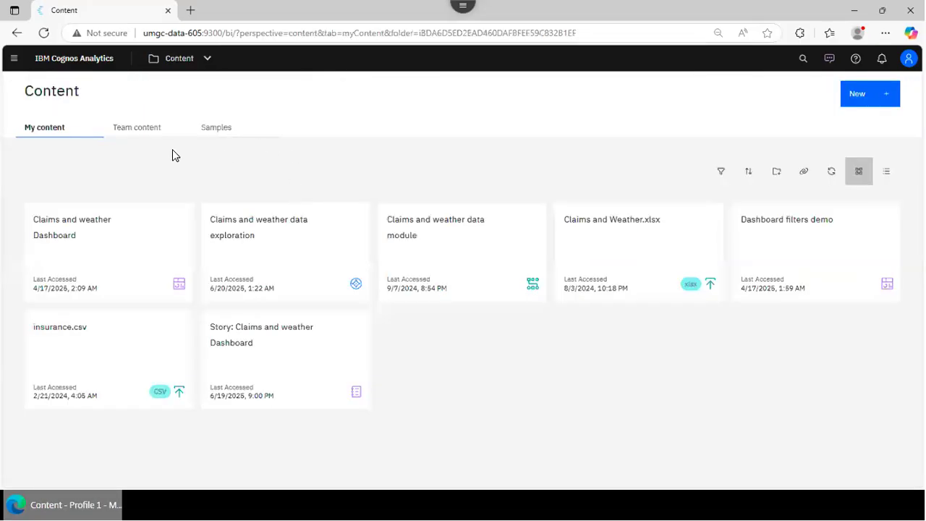
pyautogui.click(137, 129)
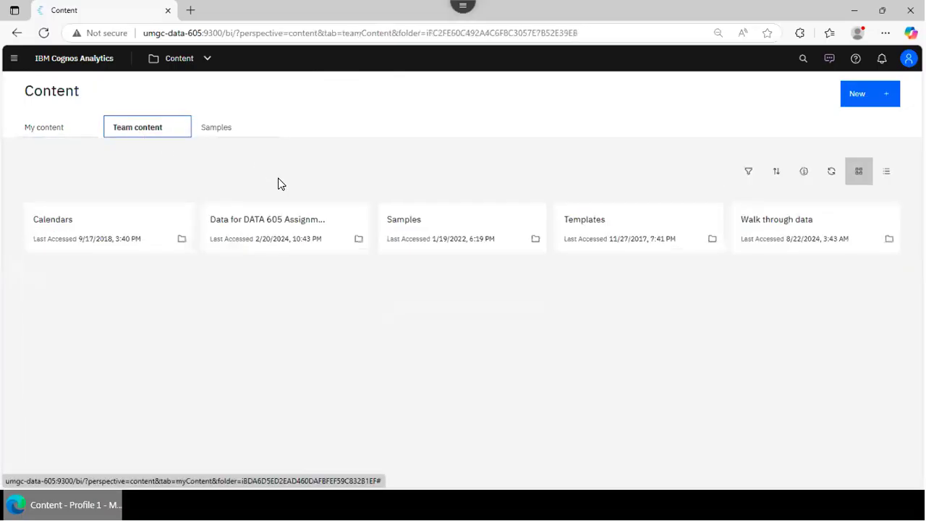
pyautogui.click(271, 224)
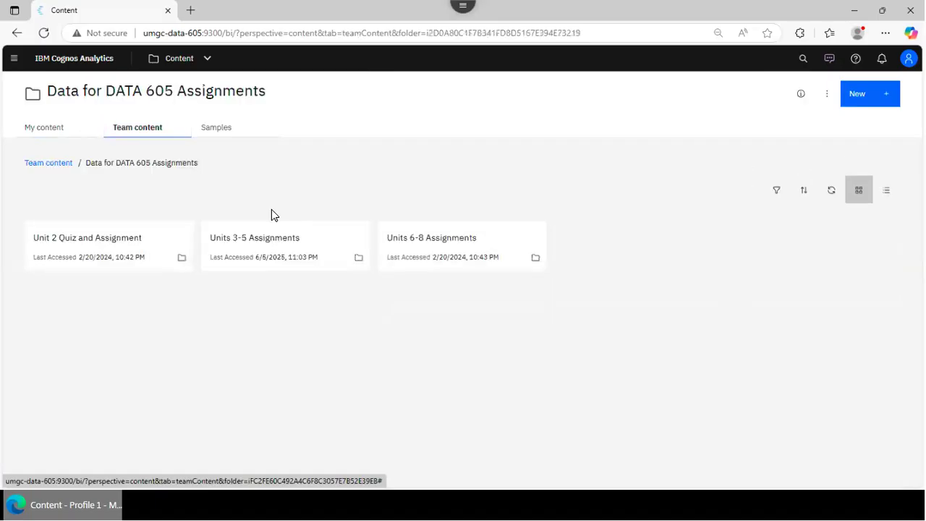
pyautogui.click(403, 241)
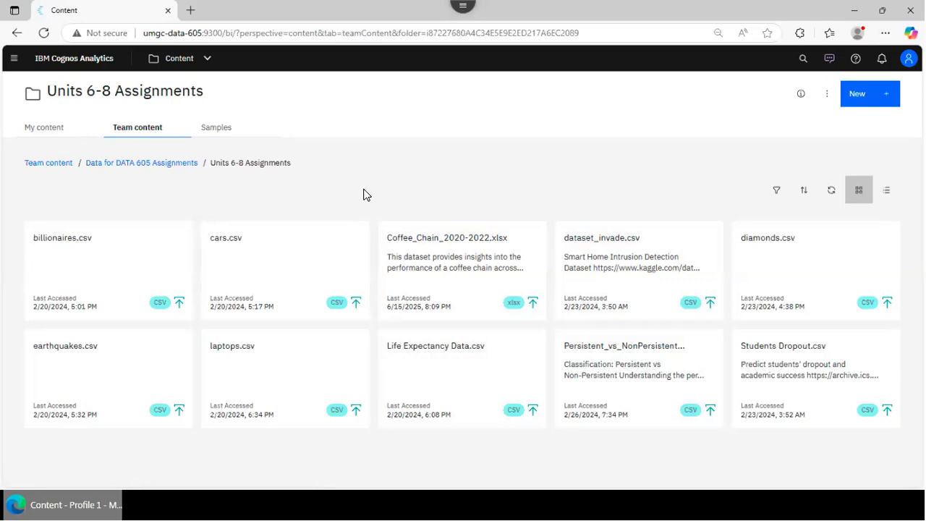
# Return to the personal content library and take the remote session out of full-screen mode
pyautogui.click(42, 134)
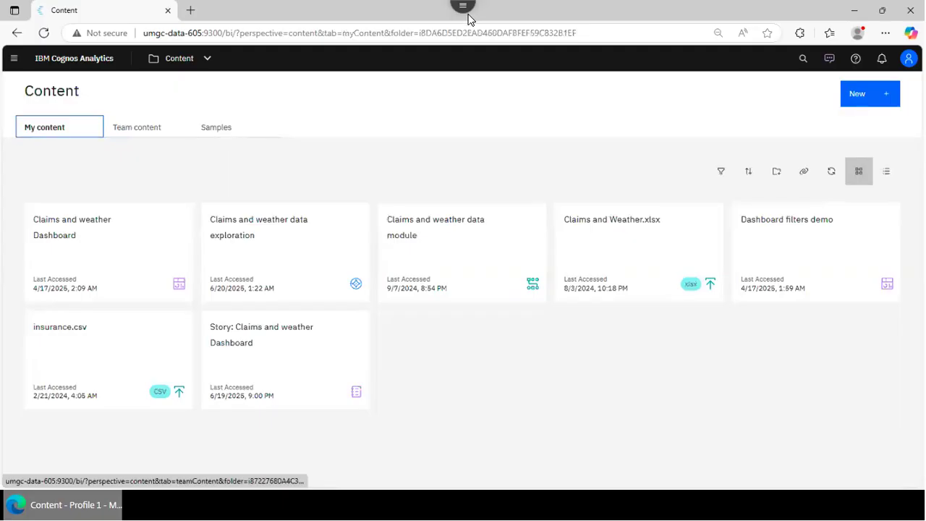
pyautogui.moveTo(466, 14)
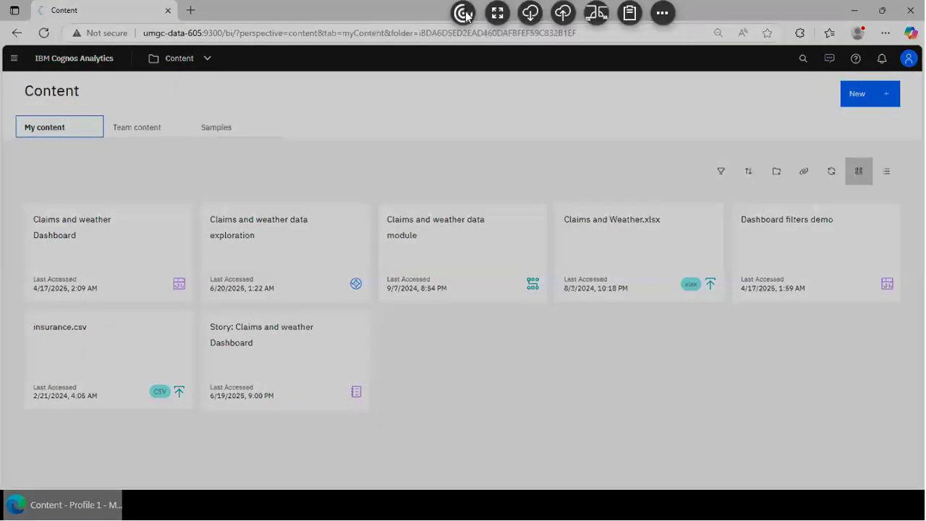
pyautogui.click(499, 14)
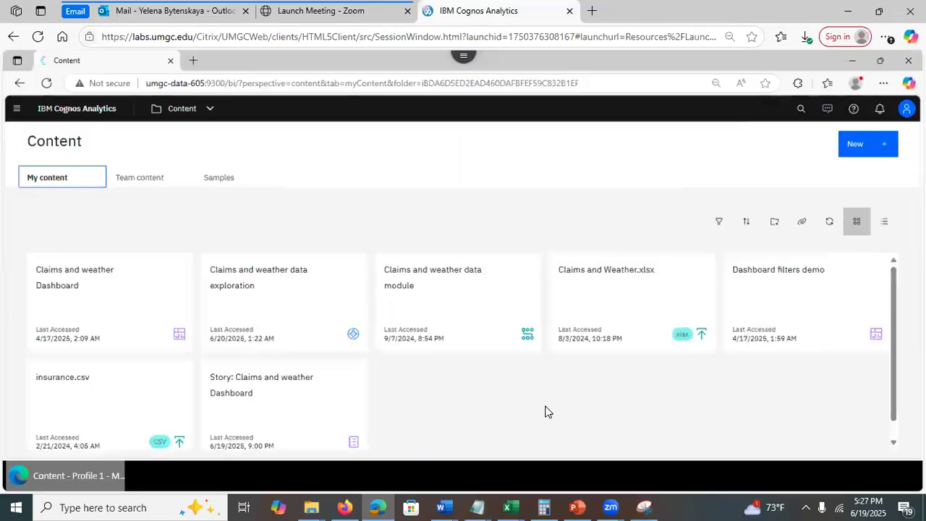
# Switch to the PowerPoint presentation and go through slides 6 to 9, from Decision Tree for Total Claim Amount to Add/edit Key Drivers
pyautogui.click(578, 506)
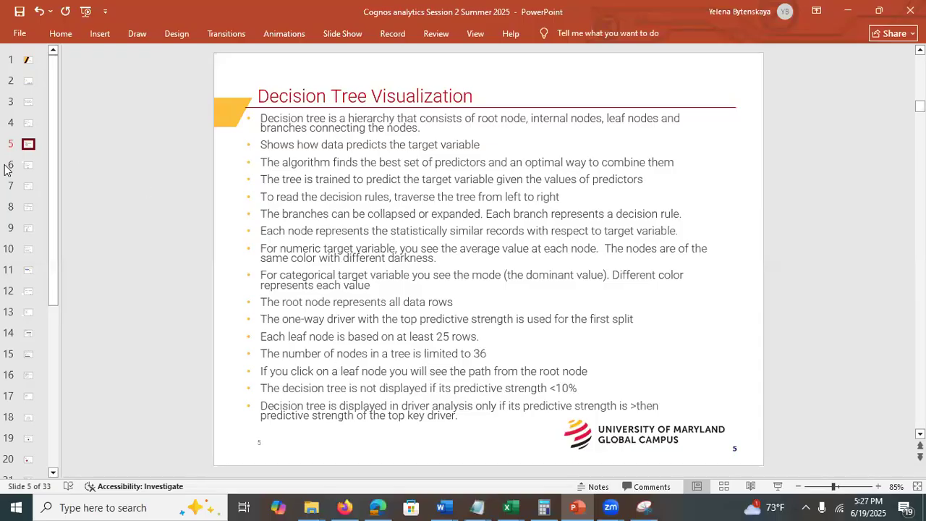
pyautogui.click(27, 167)
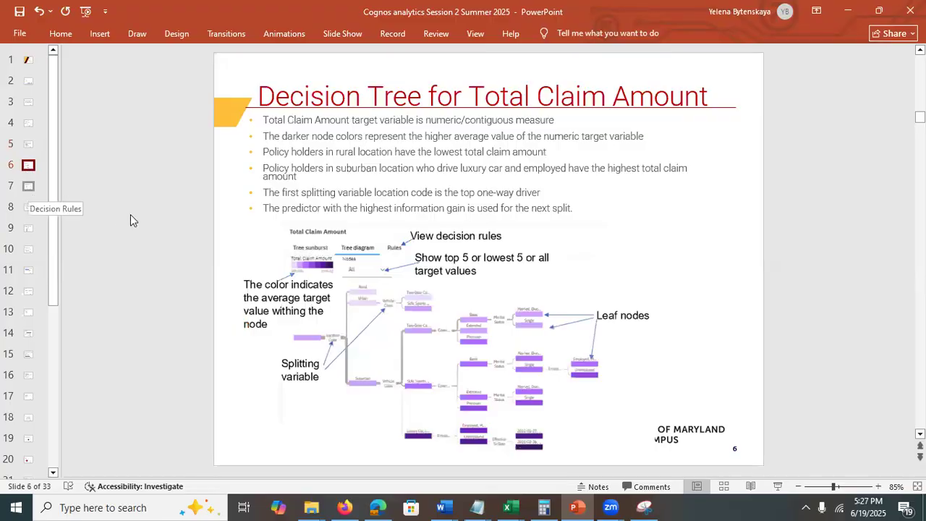
pyautogui.click(32, 187)
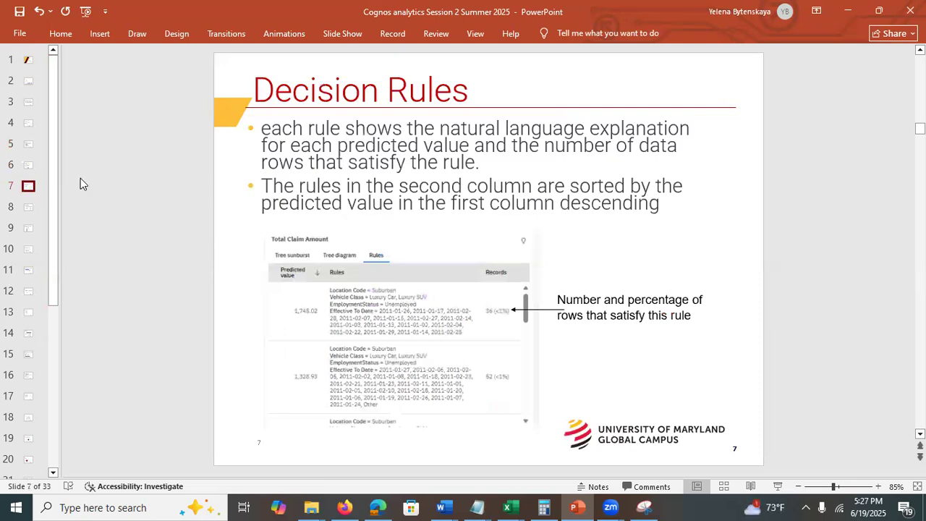
pyautogui.click(27, 208)
pyautogui.click(30, 229)
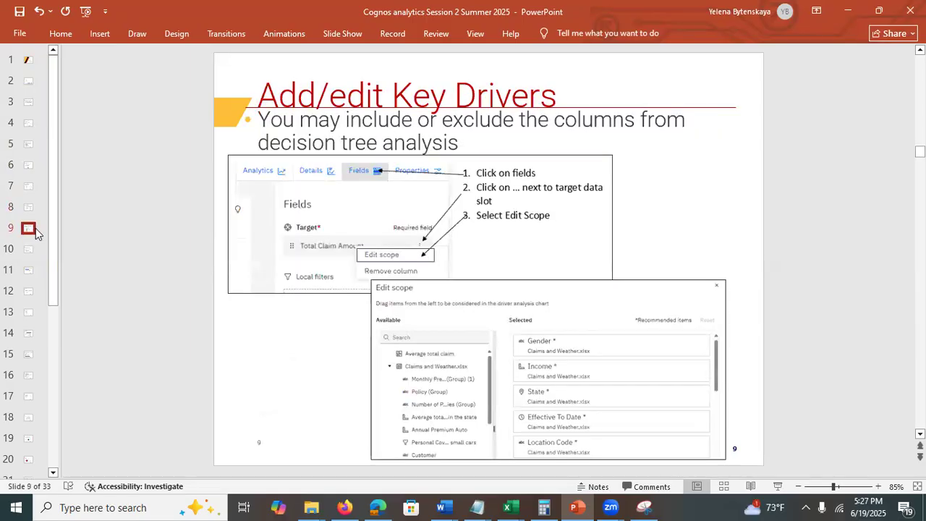
# Return to Cognos Analytics, reopen the Claims and weather data exploration, and display the Total Claim Amount decision tree as a tree diagram
pyautogui.click(852, 12)
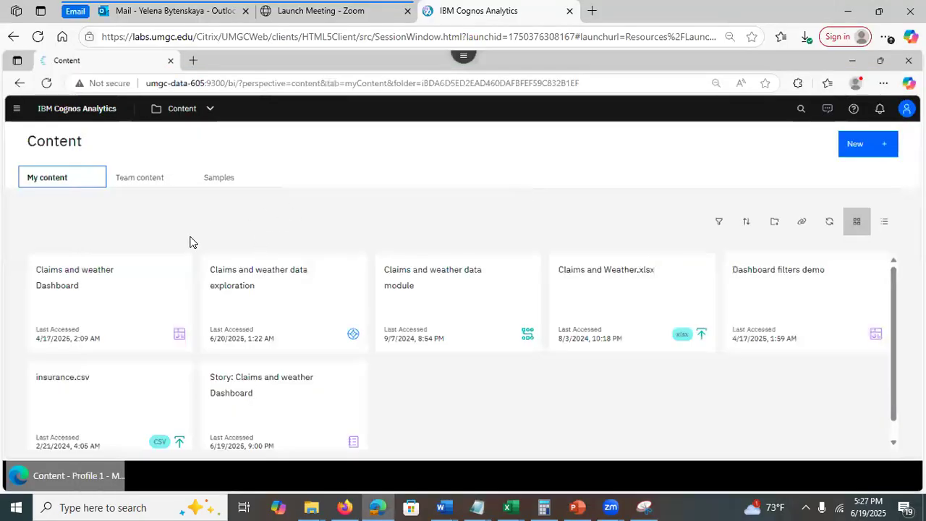
pyautogui.click(236, 284)
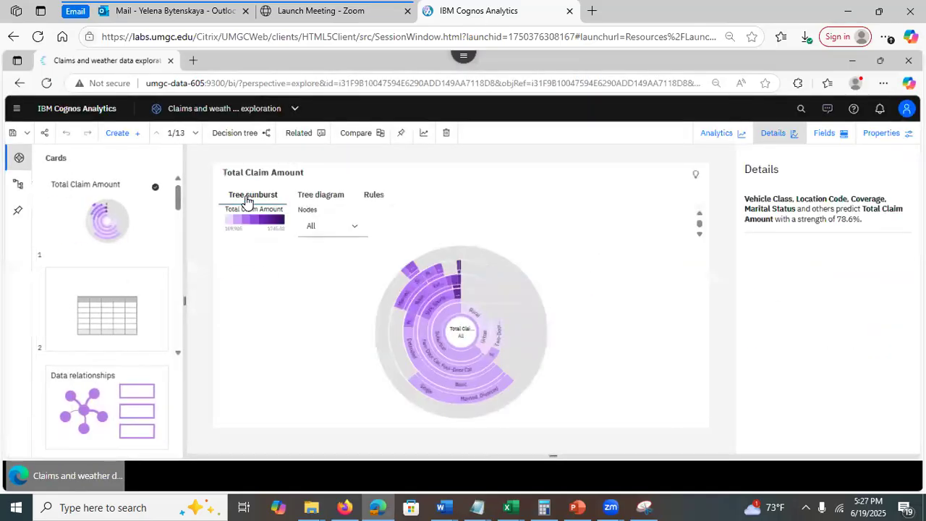
pyautogui.click(320, 195)
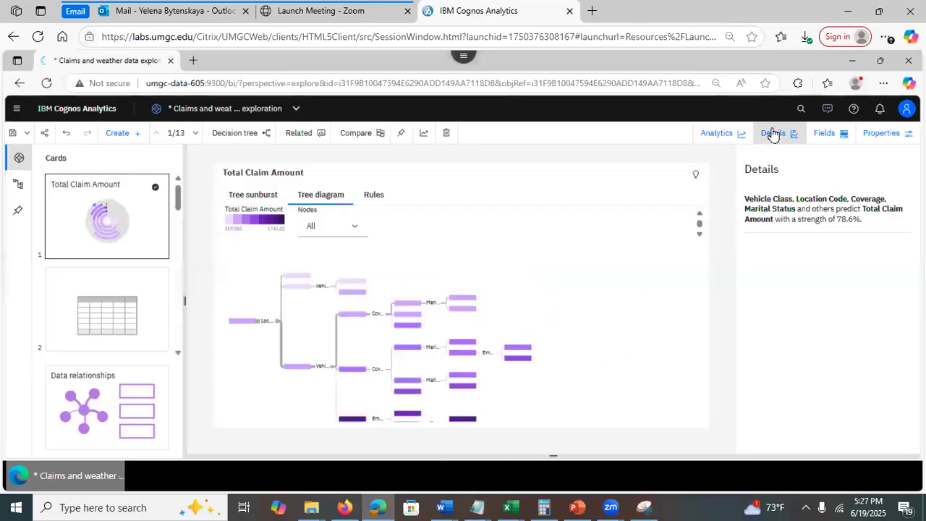
# Open the scope of the Total Claim Amount target for editing and review the selected driver items
pyautogui.click(823, 134)
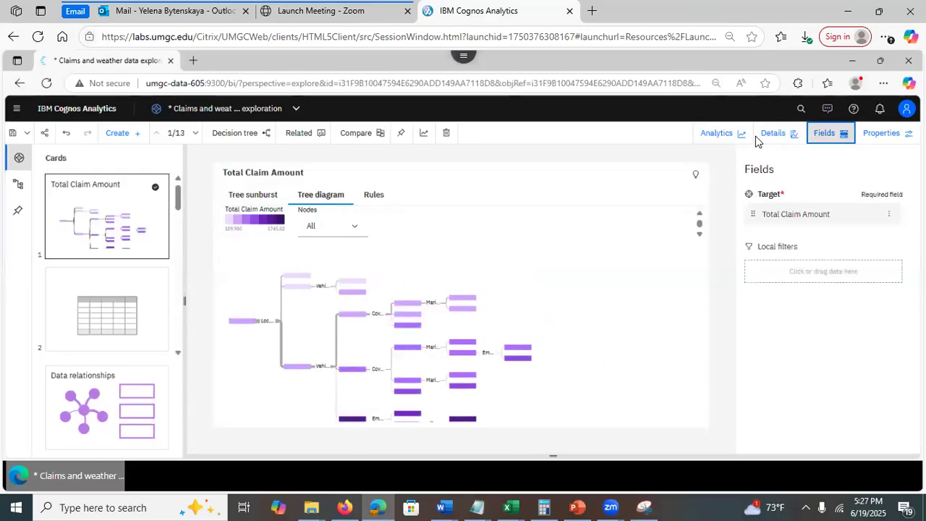
pyautogui.click(889, 213)
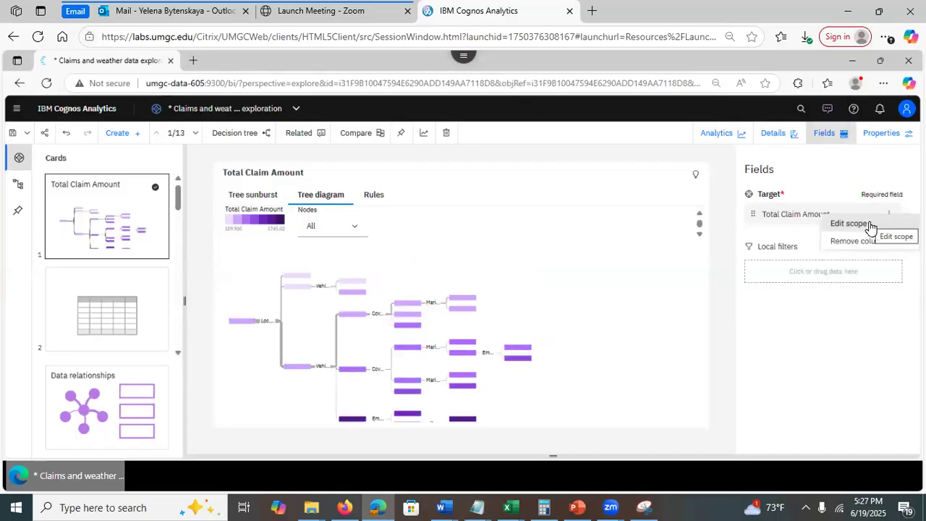
pyautogui.click(868, 224)
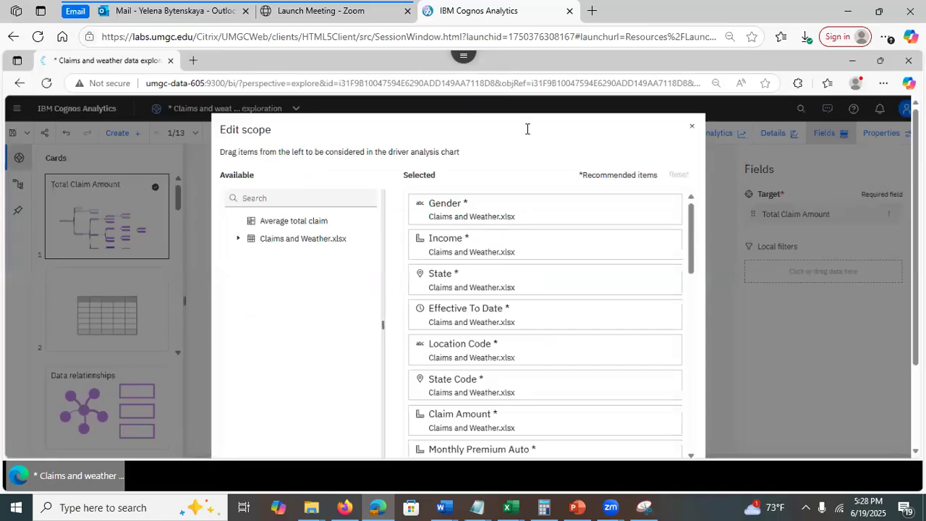
pyautogui.scroll(-3, 693, 269)
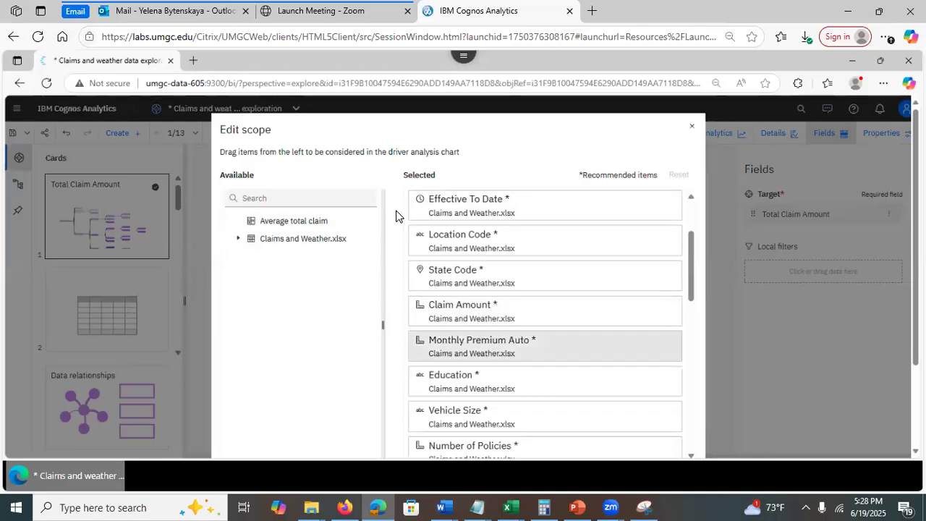
# Expand Claims and Weather.xlsx to review the available driver items, and close the scope editor
pyautogui.click(237, 239)
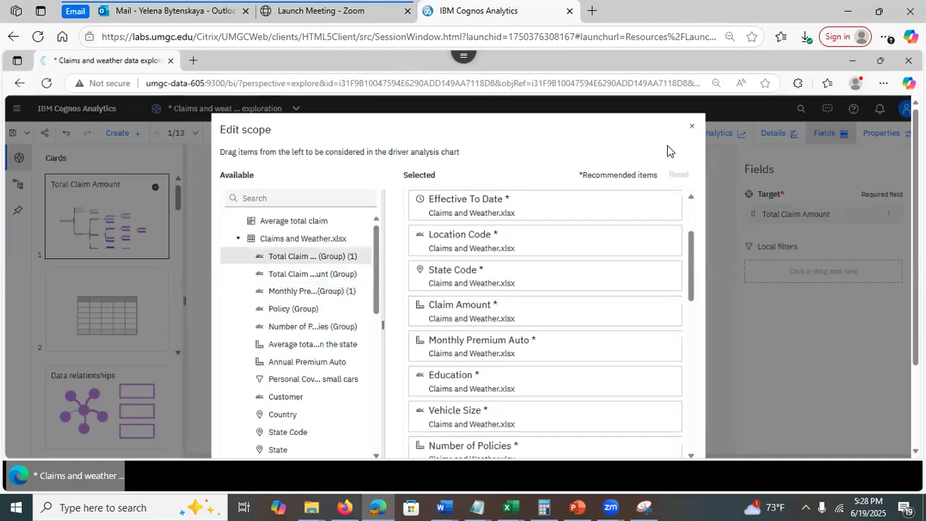
pyautogui.click(691, 132)
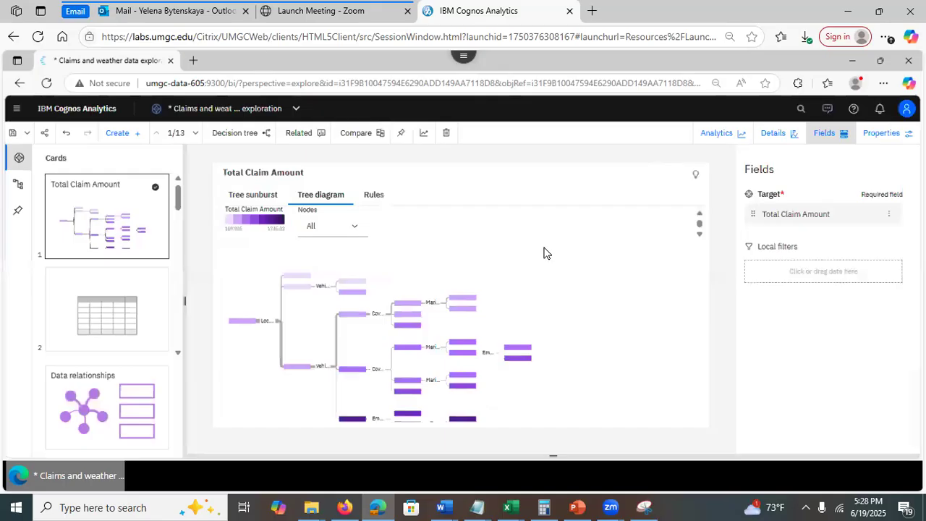
# Save the Claims and weather data exploration and return to the personal content library
pyautogui.click(46, 83)
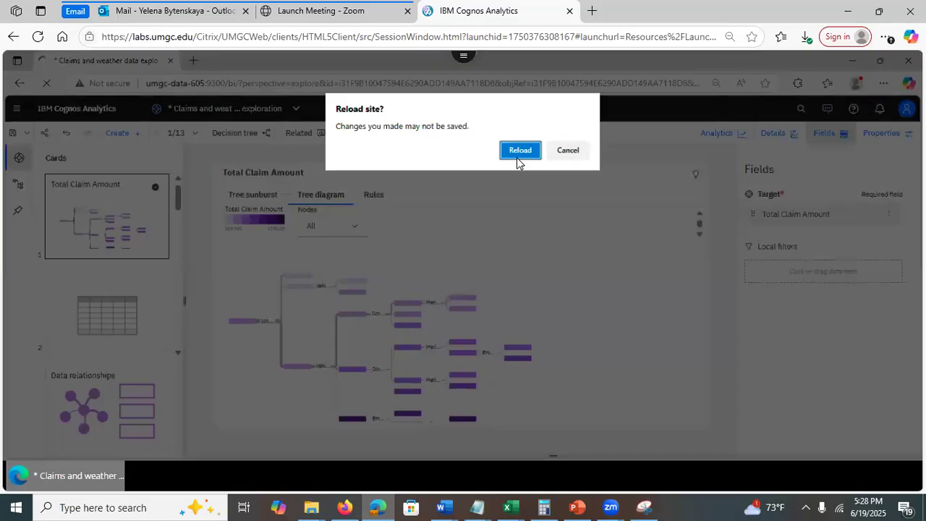
pyautogui.click(558, 150)
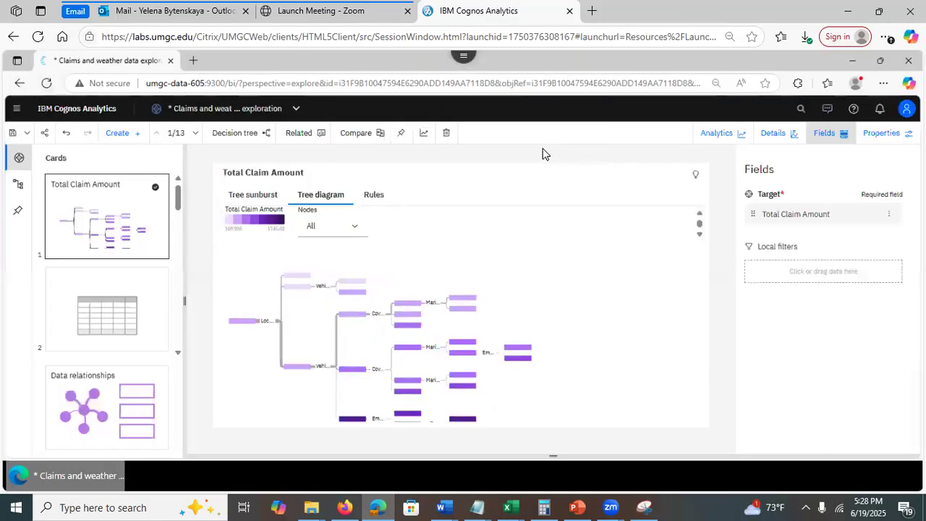
pyautogui.click(13, 138)
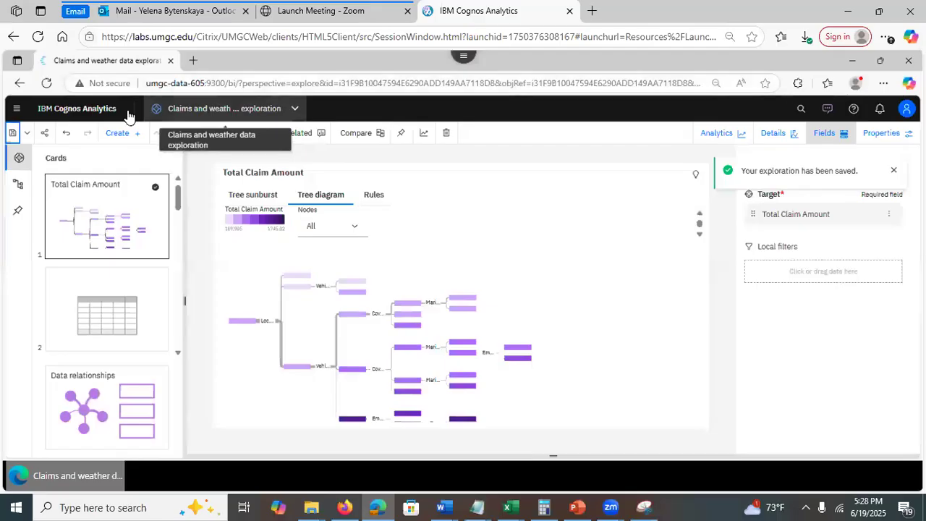
pyautogui.click(293, 109)
pyautogui.click(298, 161)
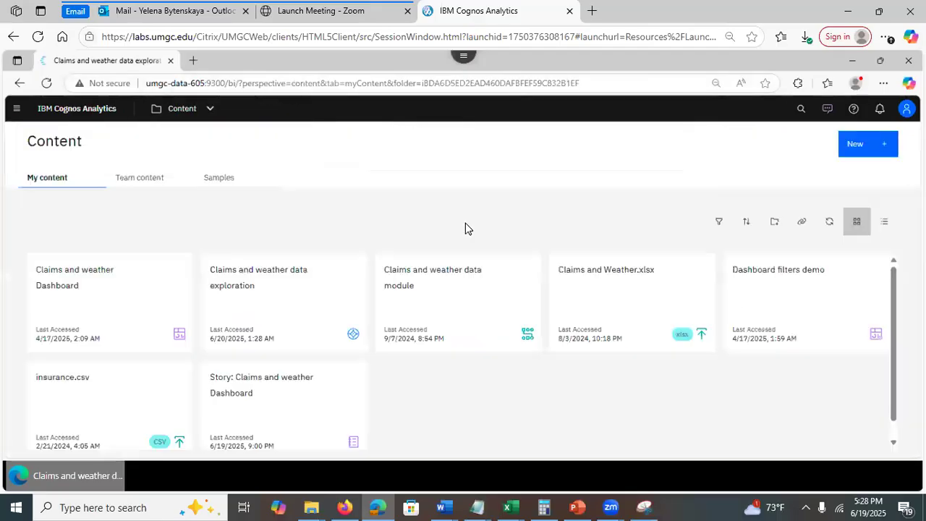
# Switch to the PowerPoint presentation and show slide 10, Dashboards
pyautogui.click(575, 506)
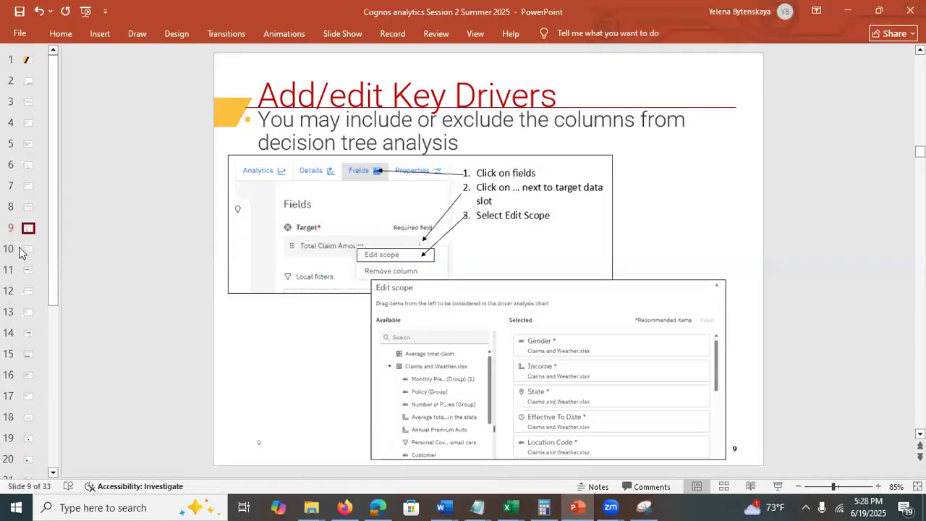
pyautogui.click(26, 250)
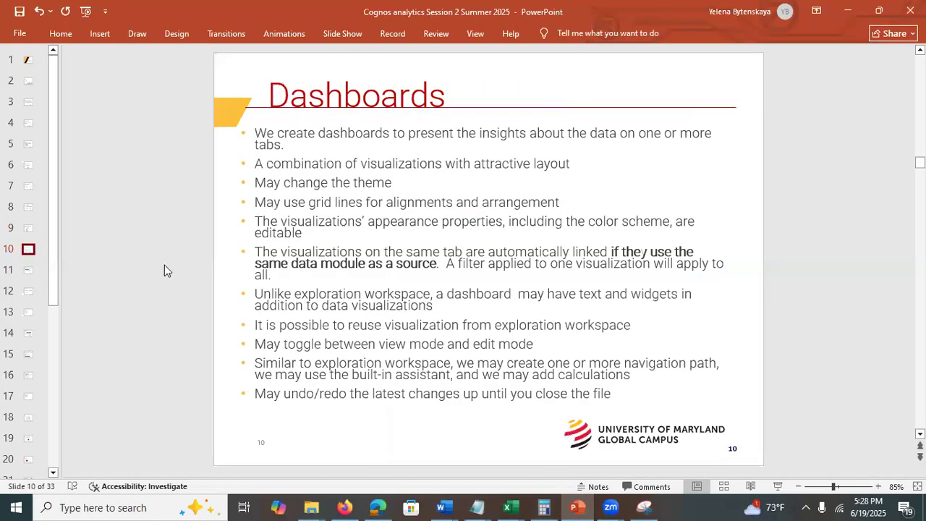
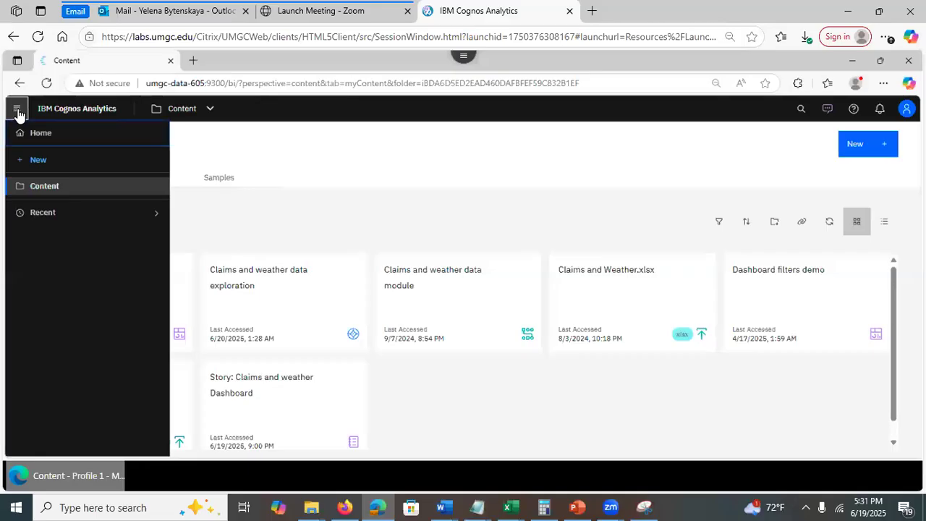
# Return to Cognos Analytics and start a new dashboard based on the Claims and weather data module
pyautogui.click(97, 162)
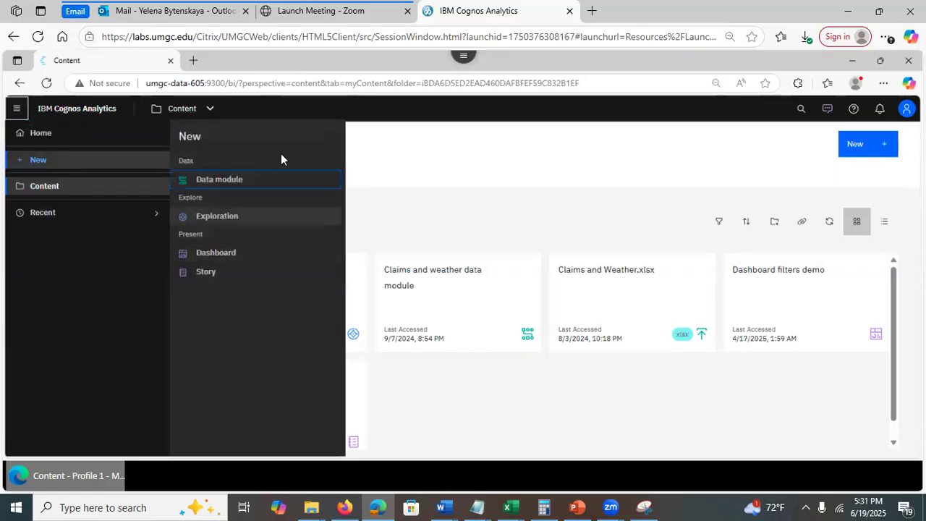
pyautogui.click(492, 162)
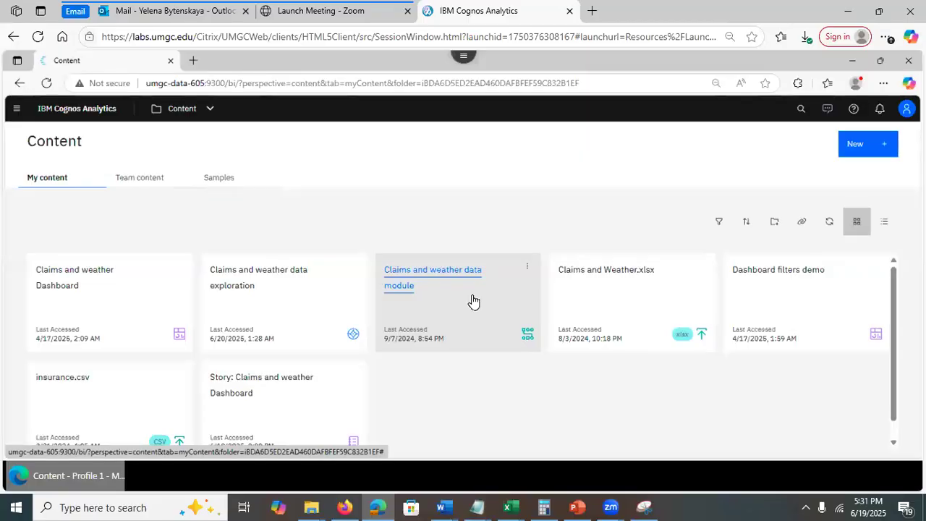
pyautogui.click(525, 269)
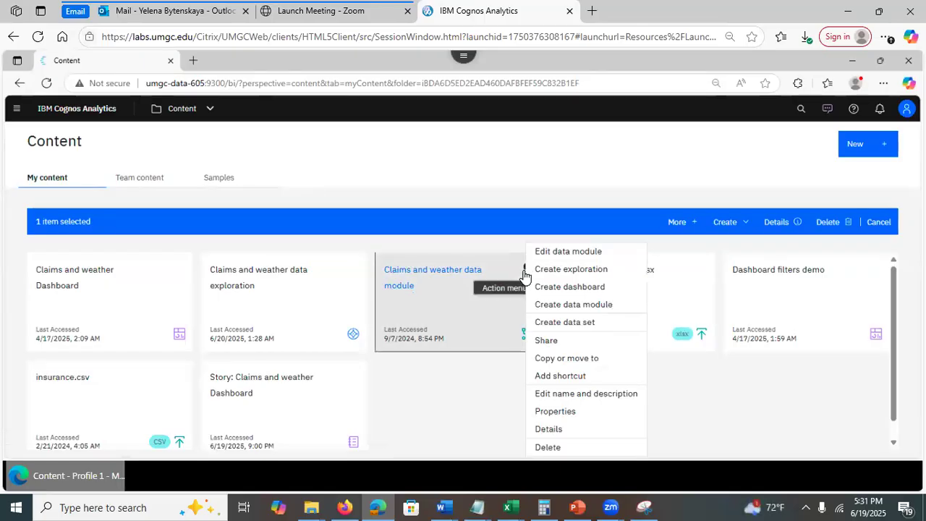
pyautogui.click(551, 290)
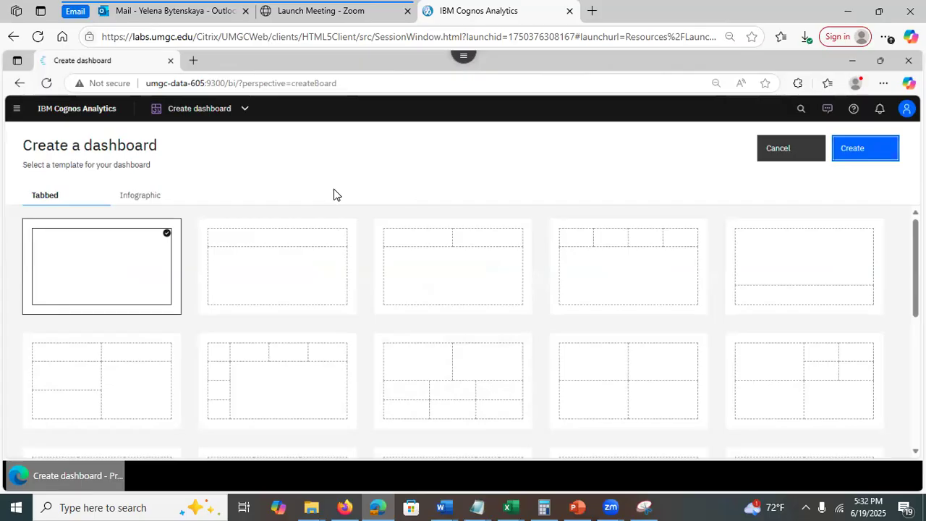
# Compare the infographic and tabbed templates, and create the dashboard with the tabbed two-by-two grid template
pyautogui.click(157, 201)
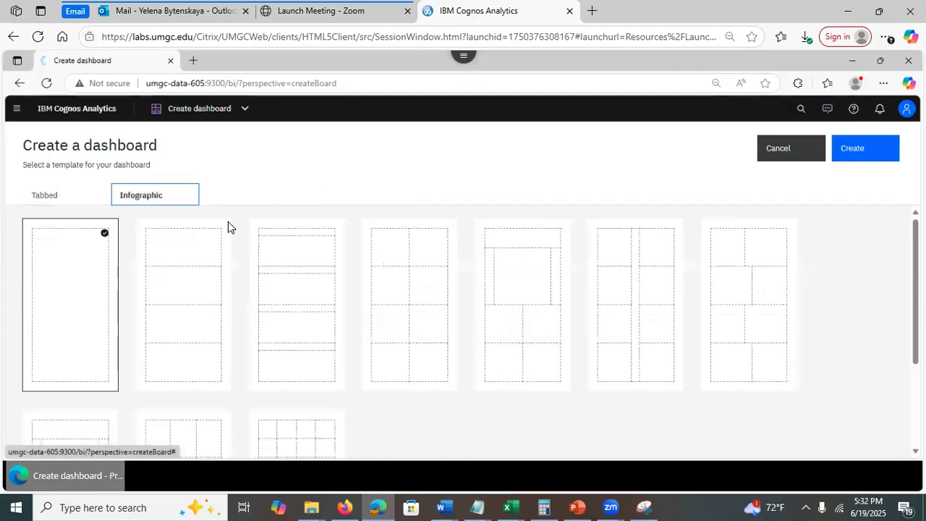
pyautogui.click(54, 201)
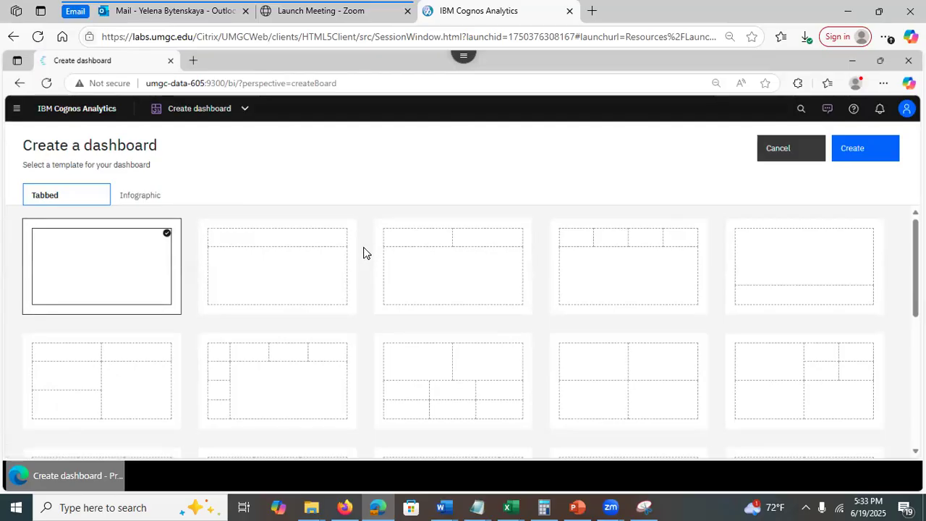
pyautogui.click(593, 367)
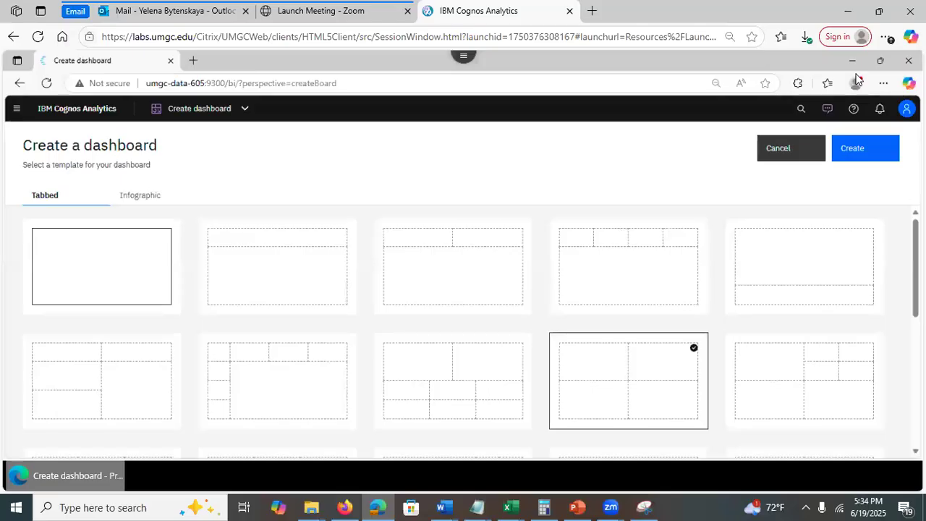
pyautogui.click(872, 154)
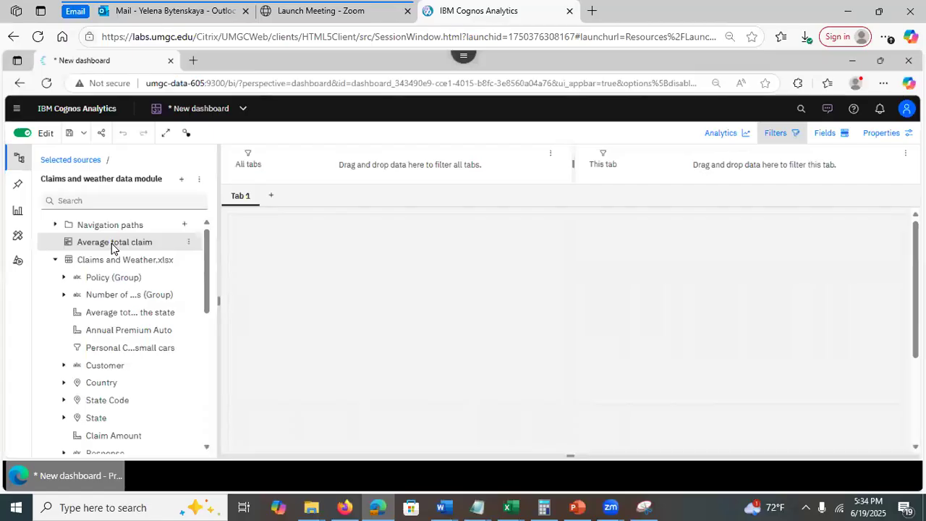
# Review the members of Policy (Group) and Number of Policies (Group) in the data source tree
pyautogui.click(64, 279)
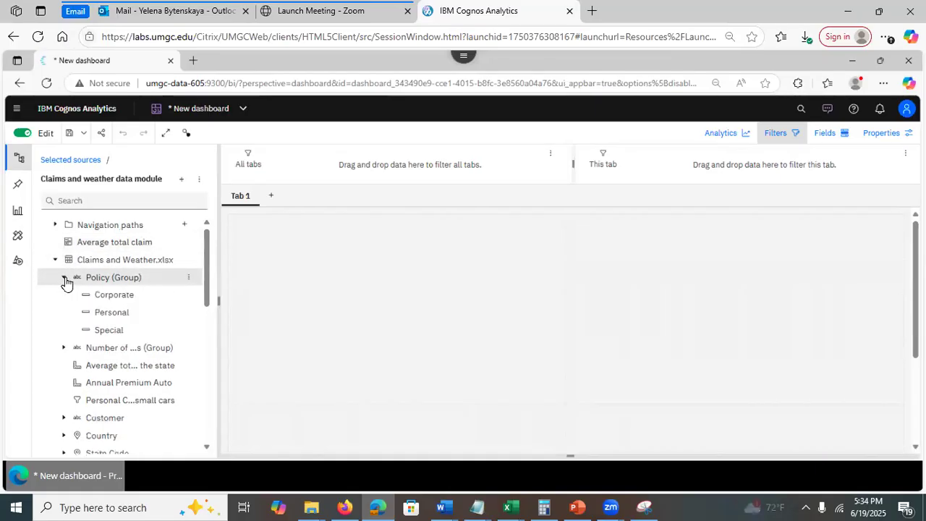
pyautogui.click(64, 279)
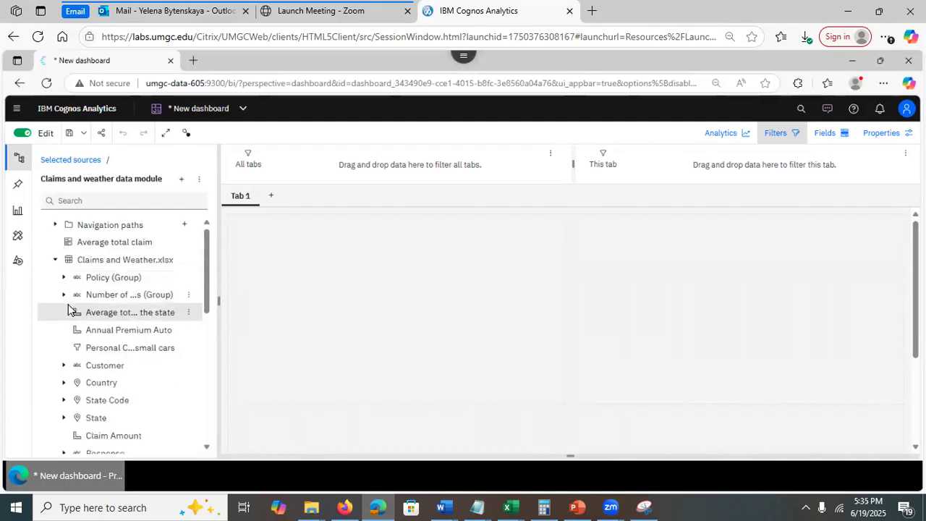
pyautogui.click(62, 298)
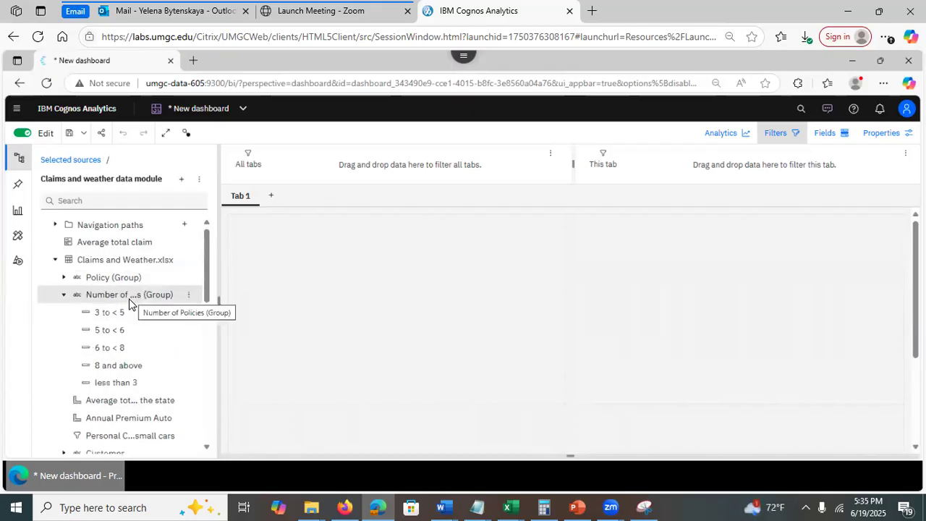
pyautogui.click(63, 297)
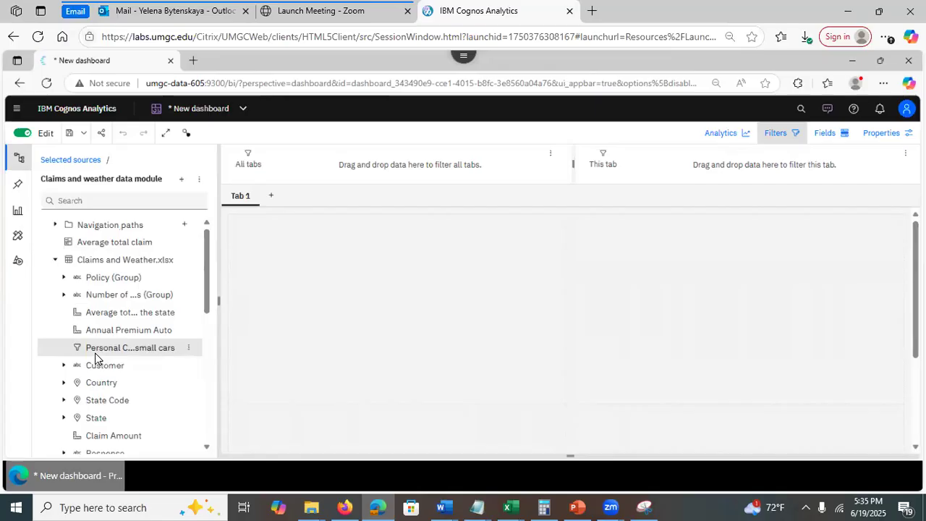
# View the properties of the Personal Coverage for the small cars filter and close them
pyautogui.rightClick(186, 349)
pyautogui.click(208, 354)
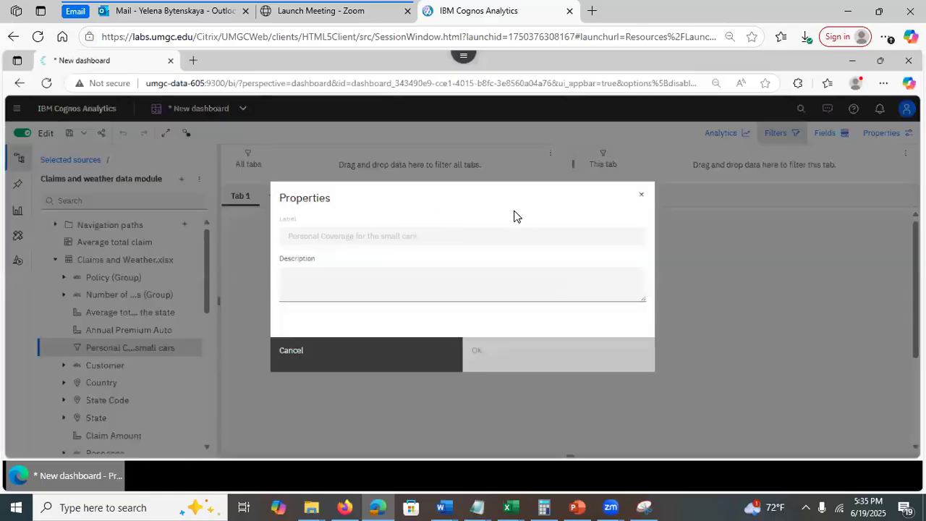
pyautogui.click(639, 198)
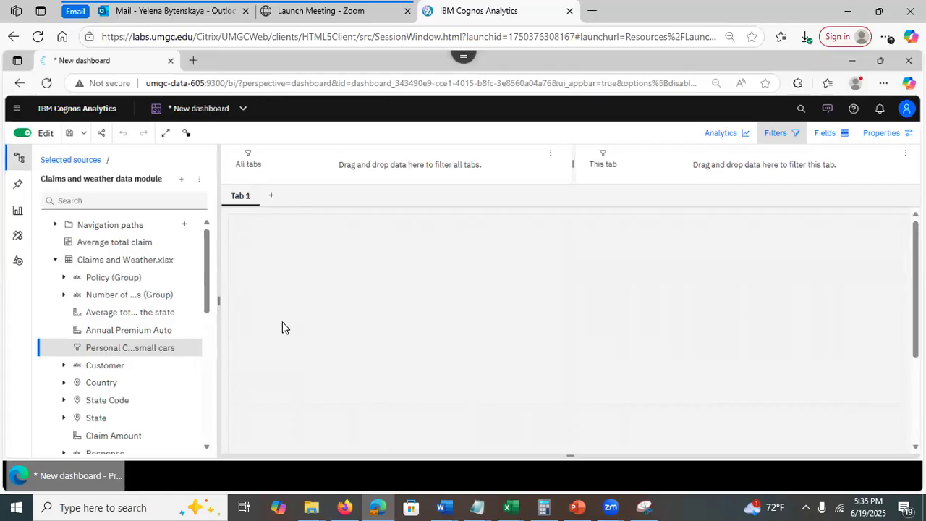
# Look through the source items and inspect the State Code and Location Code navigation path, collapsing it again
pyautogui.scroll(-3, 209, 300)
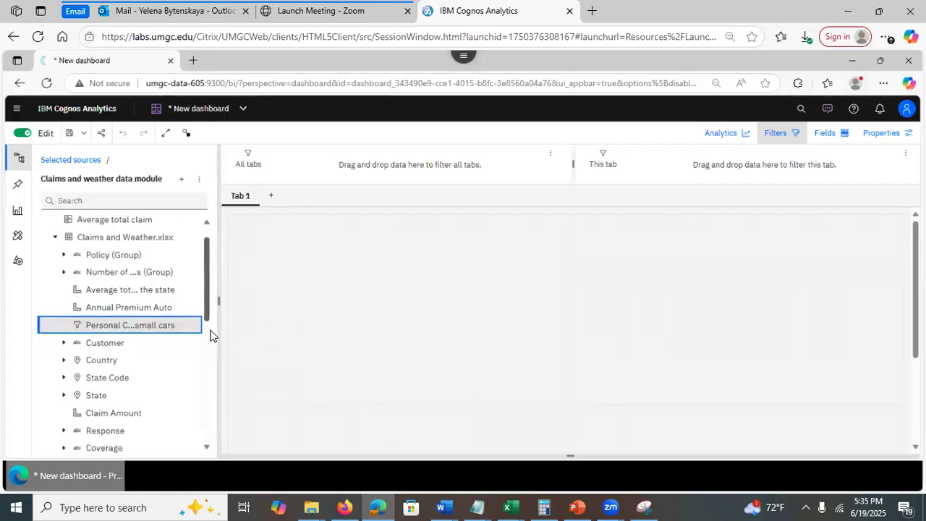
pyautogui.moveTo(211, 354); pyautogui.dragTo(224, 183)
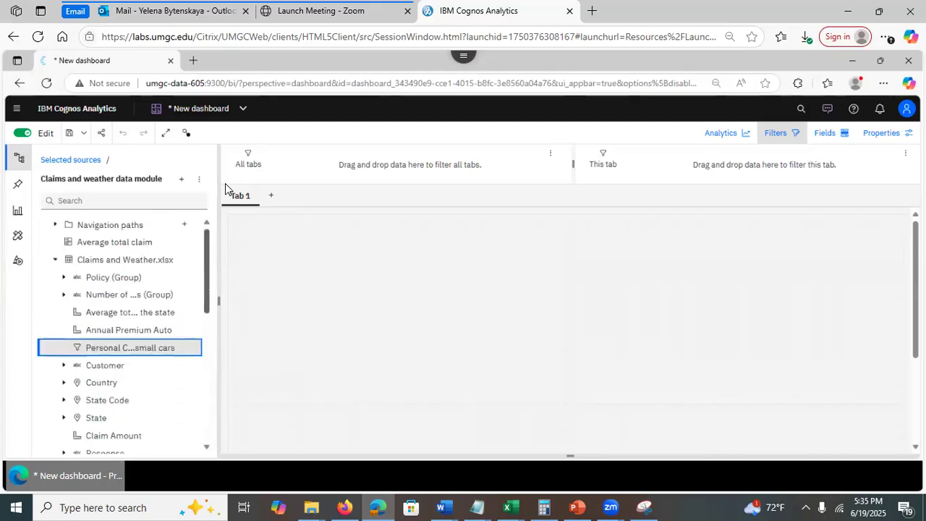
pyautogui.click(53, 226)
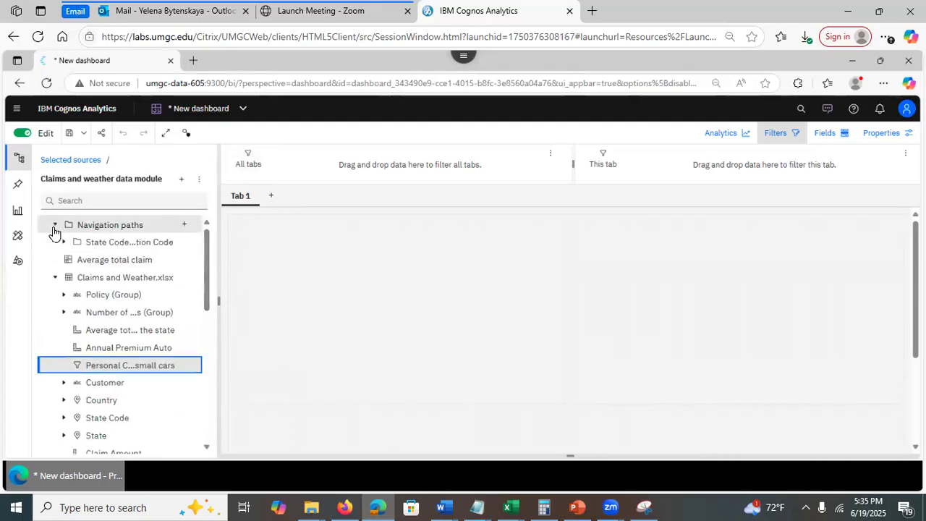
pyautogui.click(63, 243)
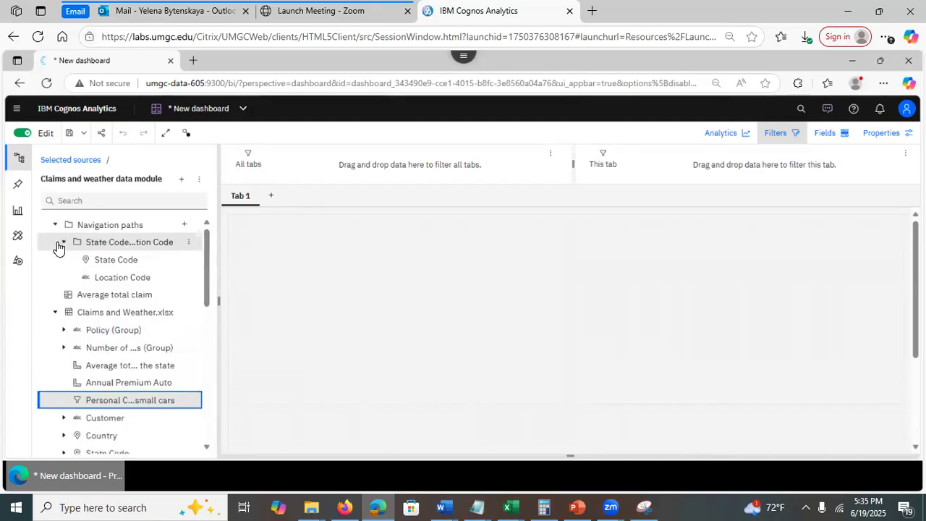
pyautogui.click(59, 244)
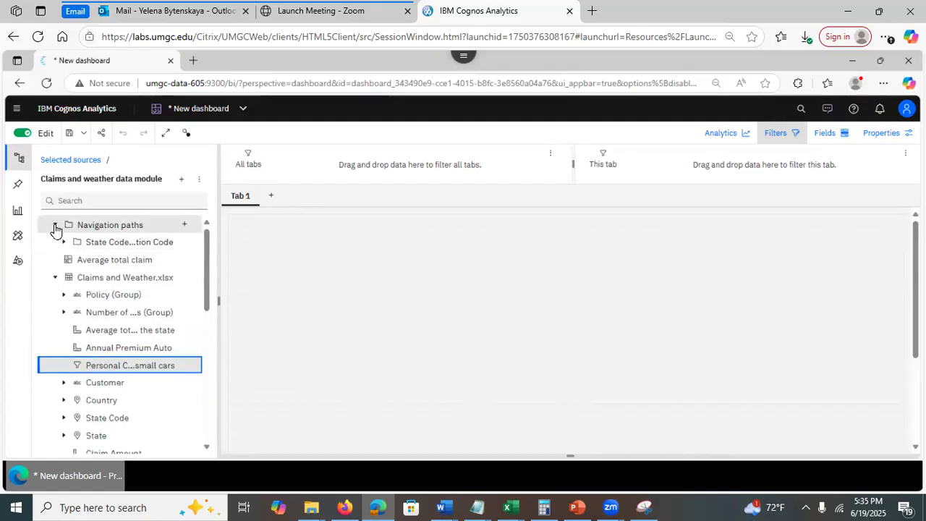
pyautogui.click(56, 226)
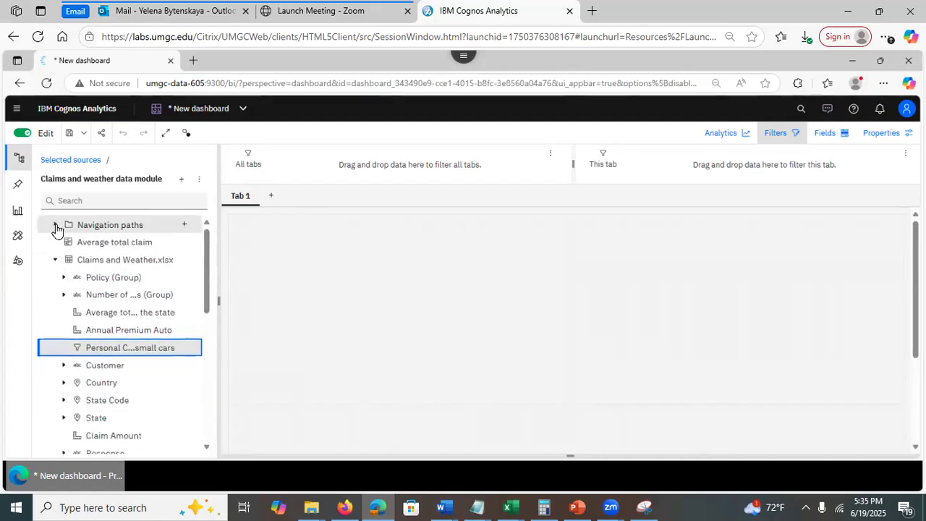
# Hide the dashboard's filter area and add a second tab with the two-by-two grid template
pyautogui.click(103, 201)
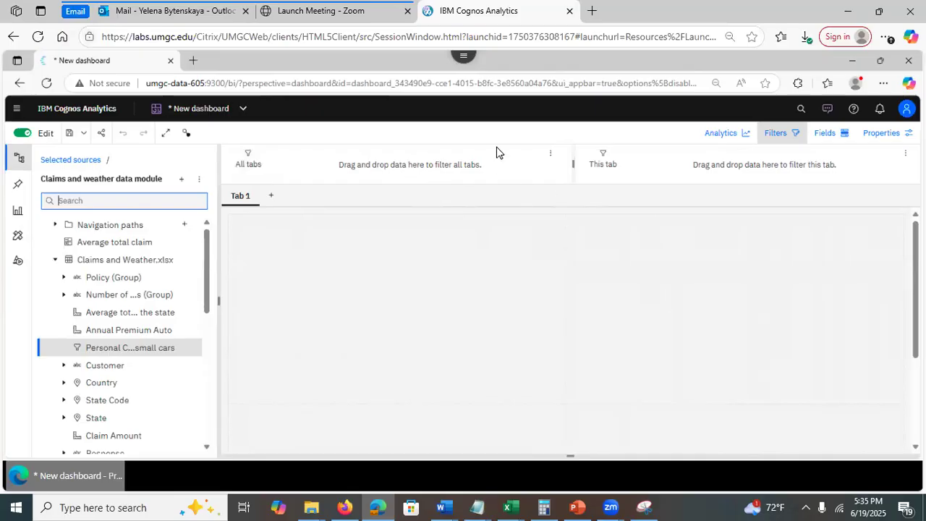
pyautogui.click(782, 136)
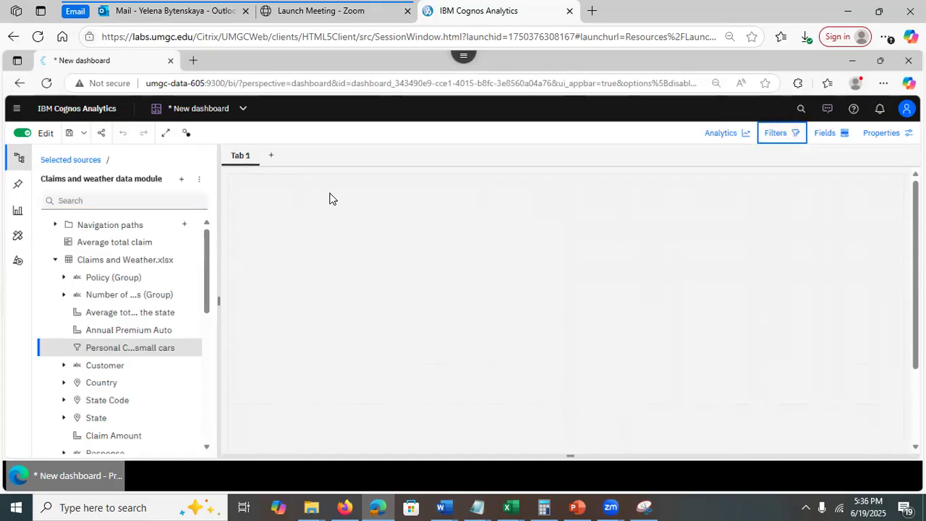
pyautogui.click(269, 161)
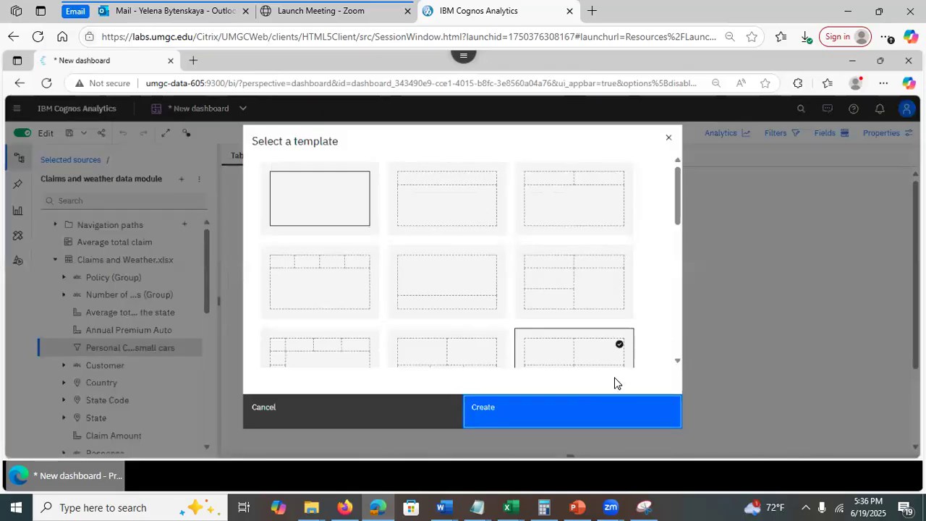
pyautogui.click(577, 410)
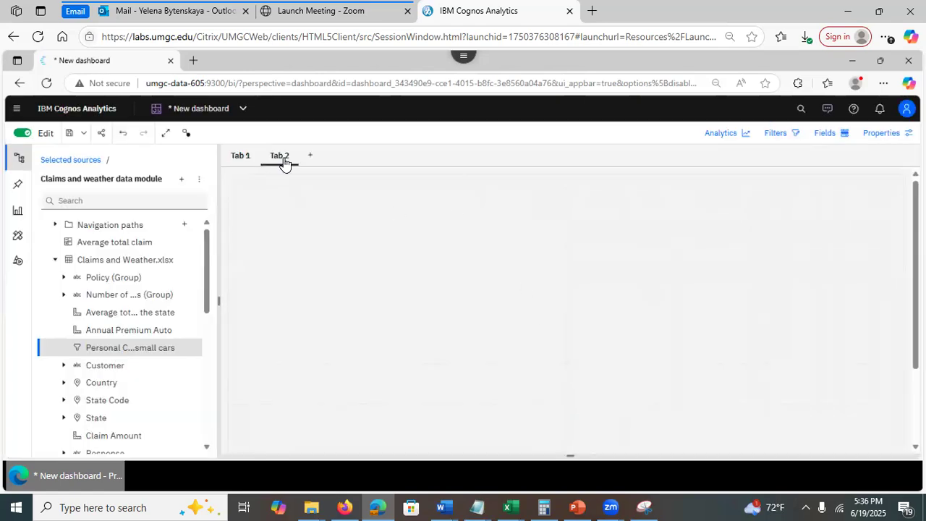
# View the template choices for changing Tab 2's layout and close them without picking one
pyautogui.click(240, 158)
pyautogui.click(279, 157)
pyautogui.click(287, 158)
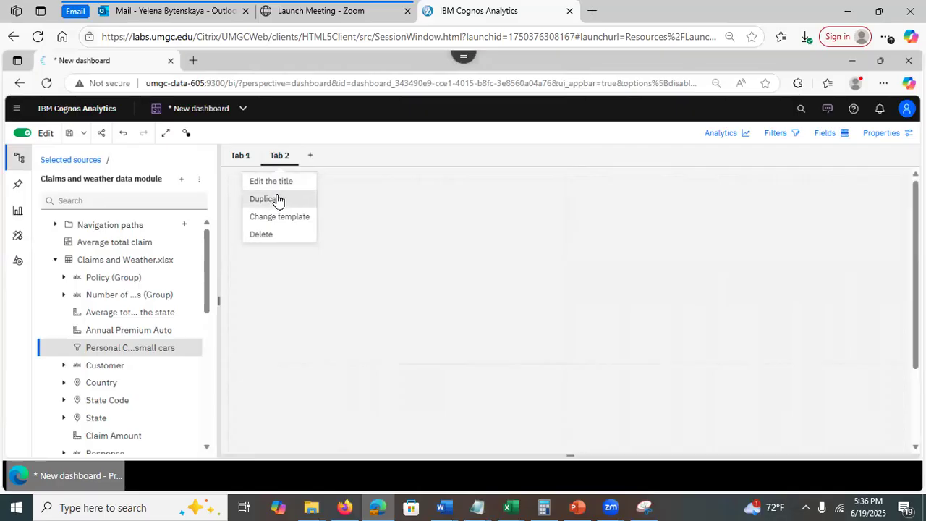
pyautogui.click(296, 216)
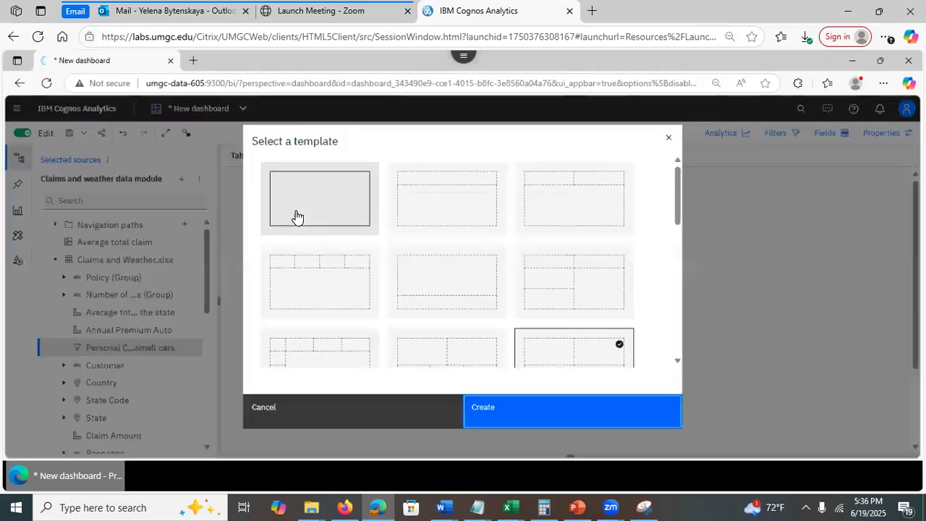
pyautogui.click(669, 142)
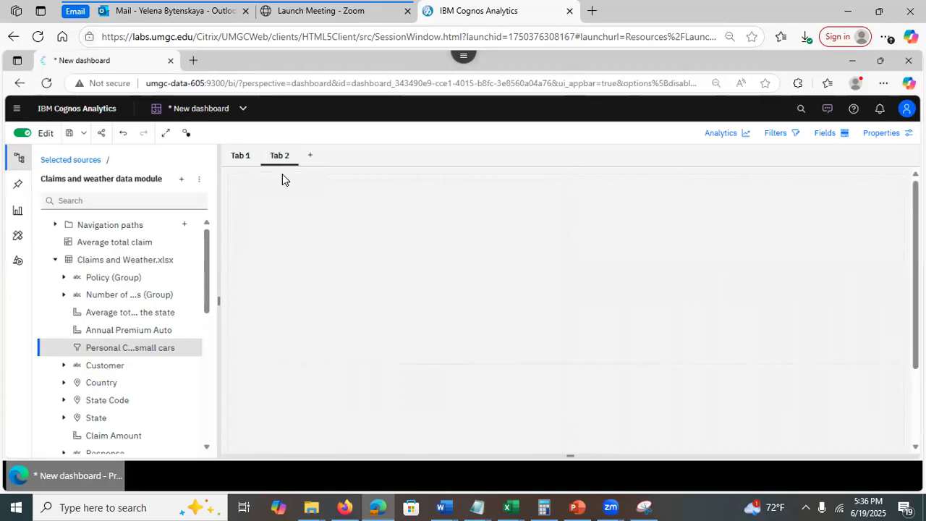
# Open the dashboard properties on Tab 1 and review the tab label settings, including the tab position choices
pyautogui.click(241, 158)
pyautogui.click(880, 135)
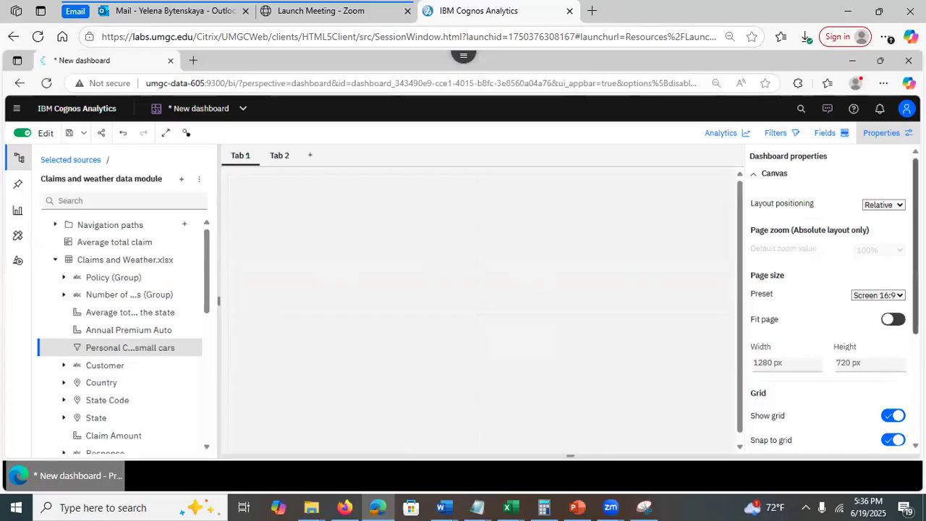
pyautogui.scroll(-5, 832, 304)
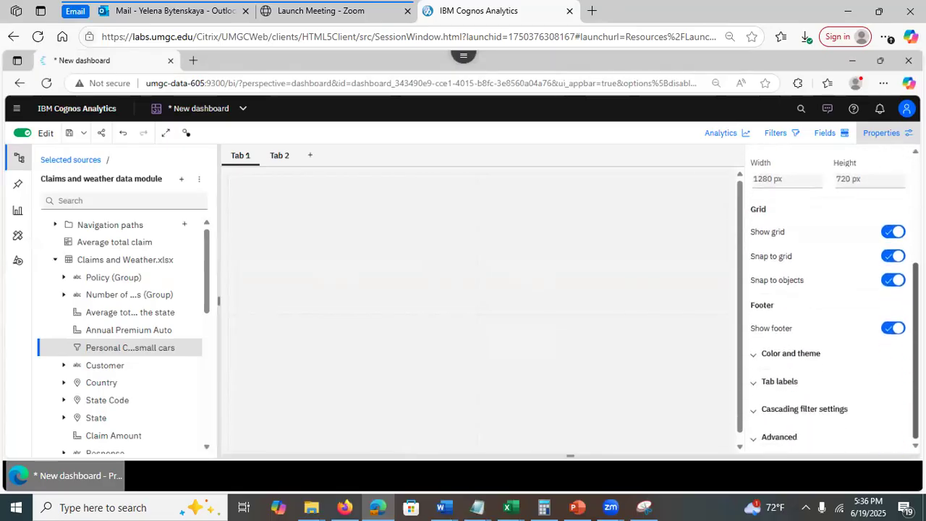
pyautogui.click(758, 383)
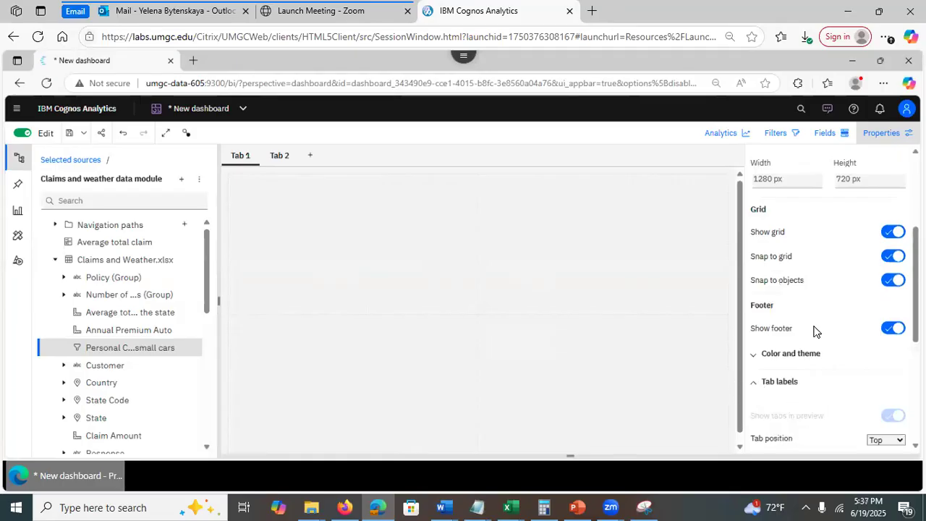
pyautogui.scroll(-3, 831, 303)
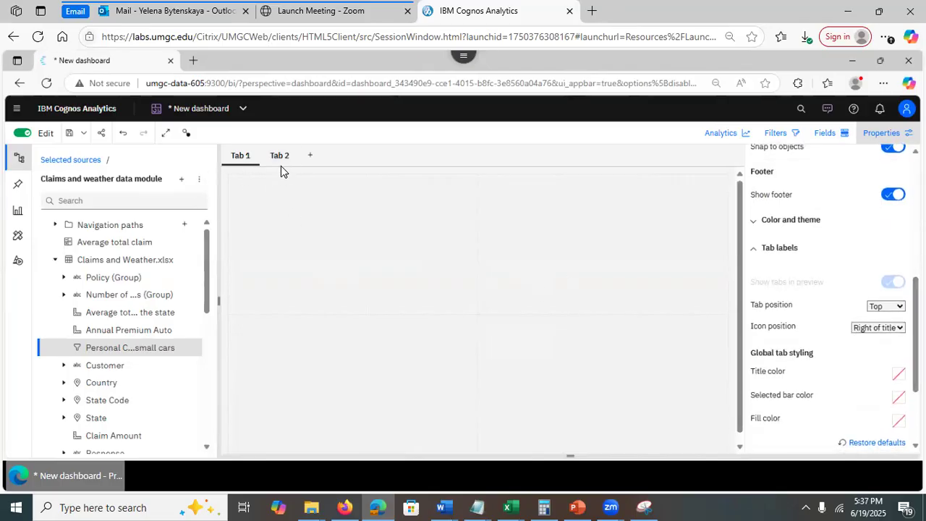
pyautogui.click(238, 164)
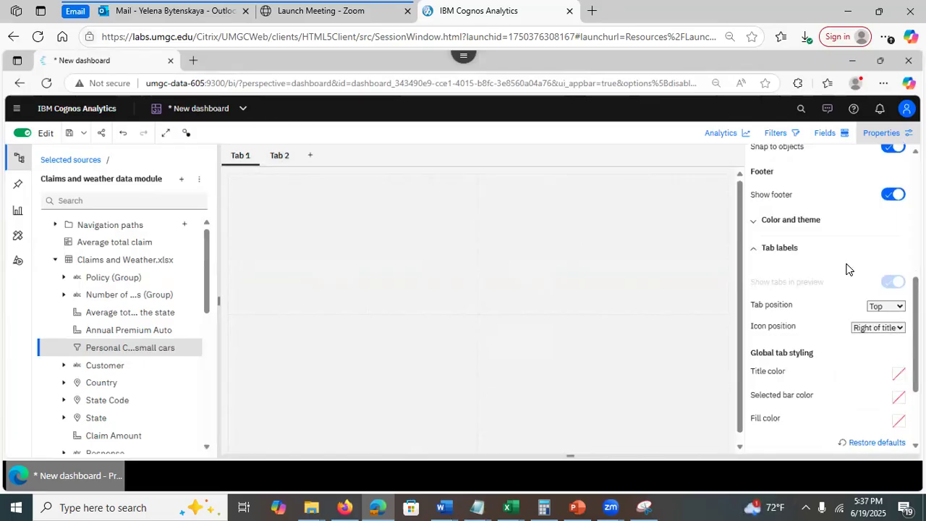
pyautogui.click(898, 308)
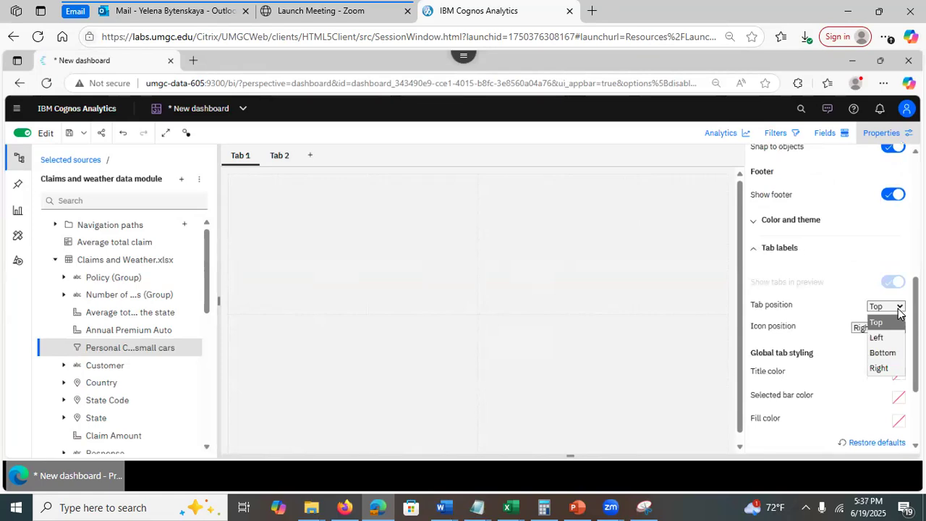
pyautogui.click(588, 352)
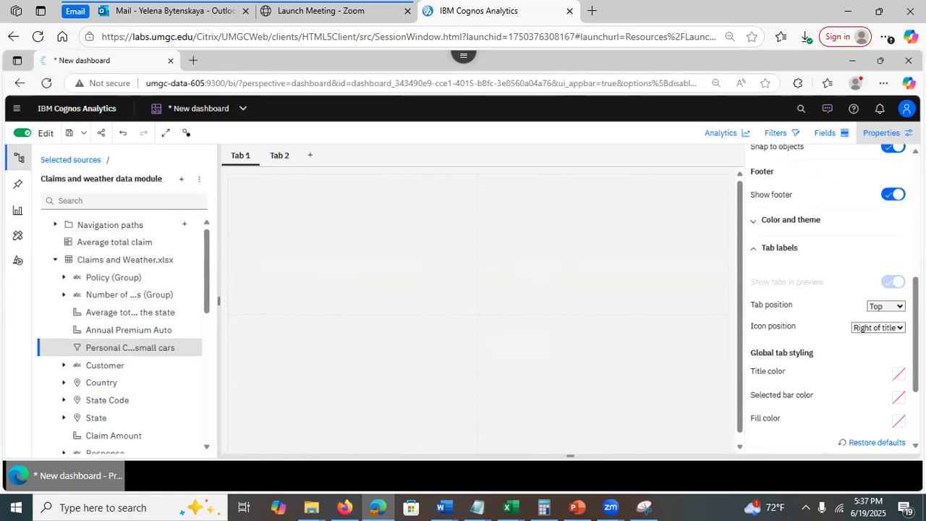
# Set the global tab title color to red (#DA1E28) and the selected bar color to green (#198038)
pyautogui.scroll(-2, 863, 329)
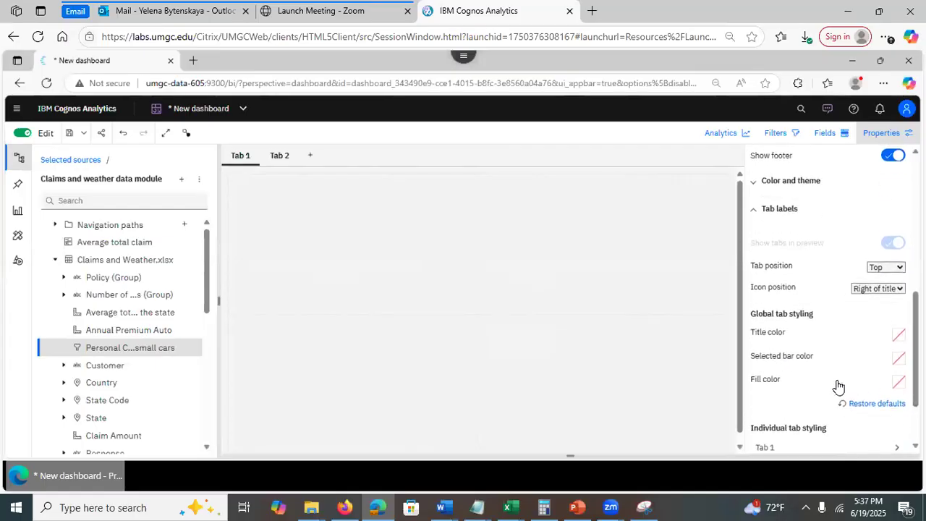
pyautogui.click(899, 336)
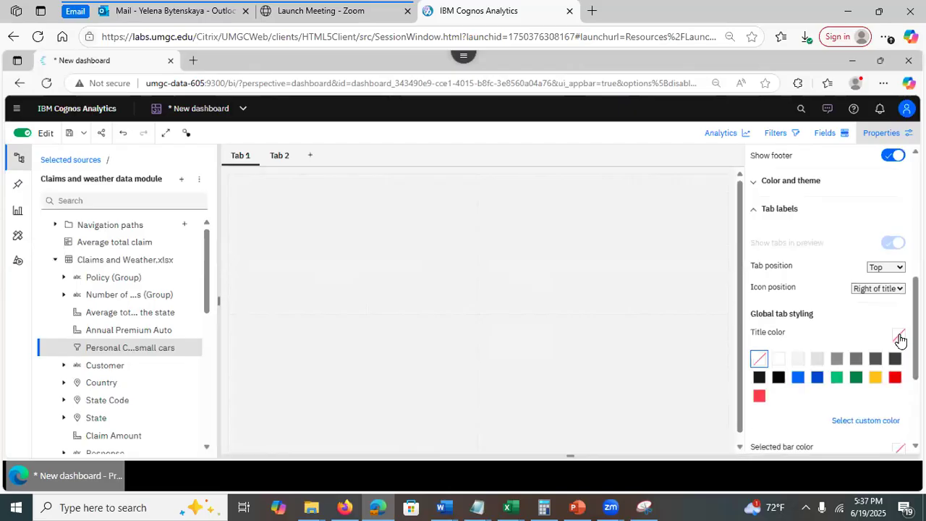
pyautogui.click(894, 377)
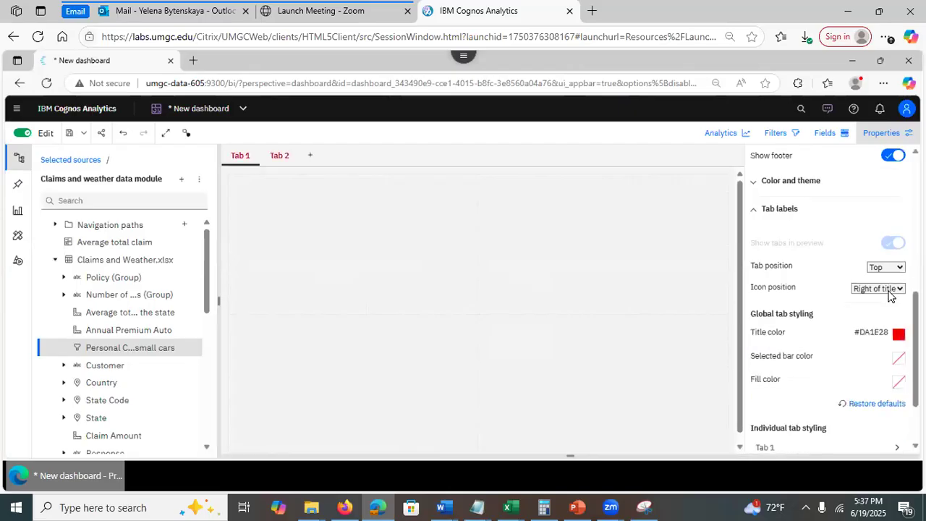
pyautogui.click(897, 363)
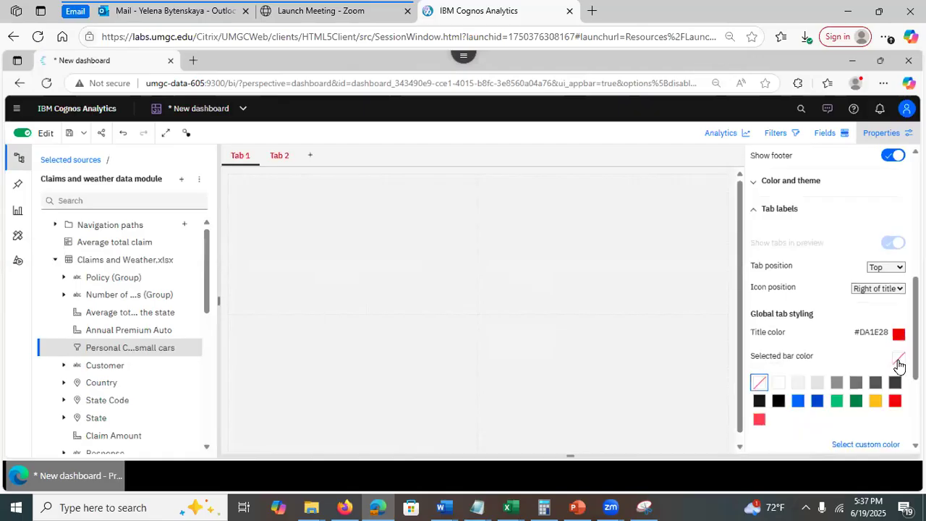
pyautogui.click(857, 402)
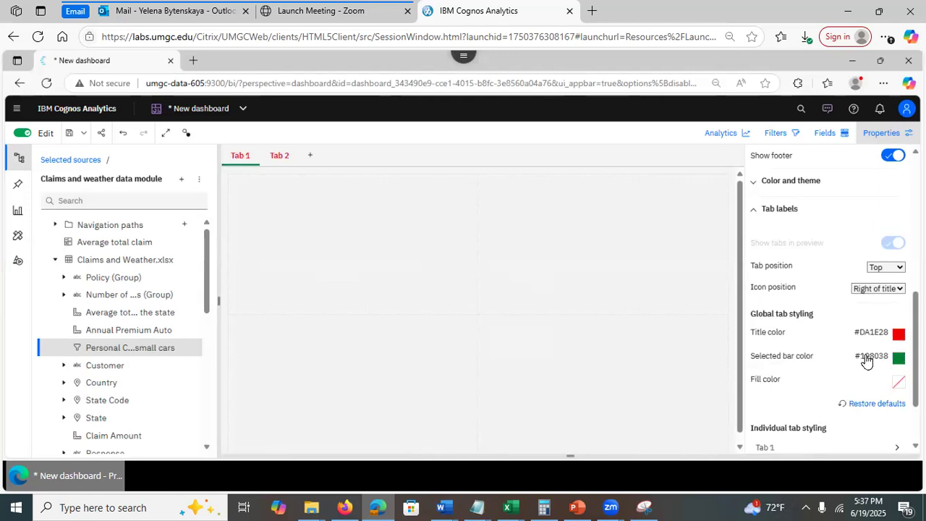
# Try blue (#0F62FE) as the global tab fill color, and settle on Grey 20 (#E0E0E0)
pyautogui.click(897, 383)
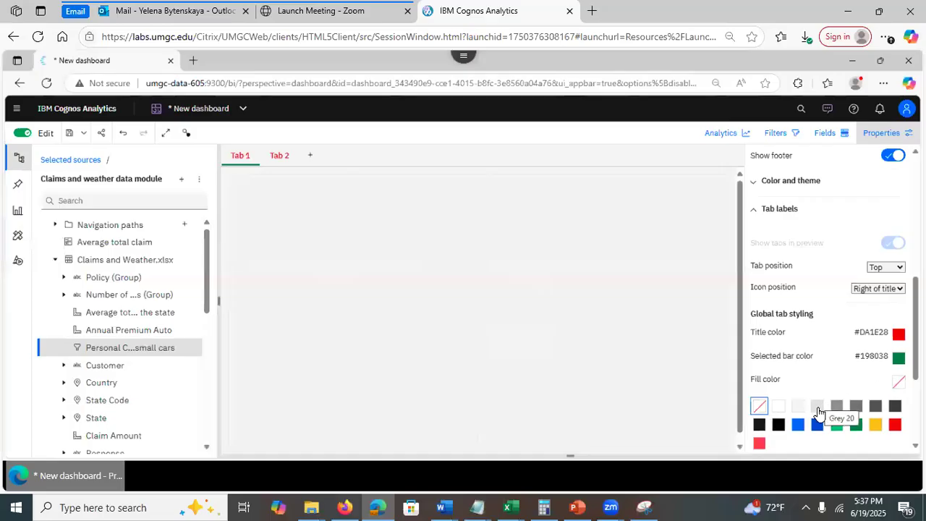
pyautogui.click(797, 424)
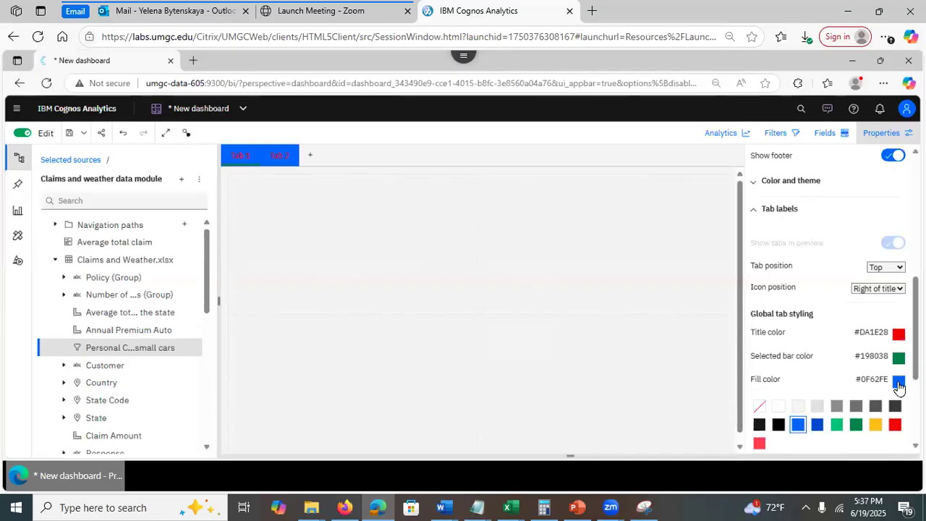
pyautogui.click(816, 406)
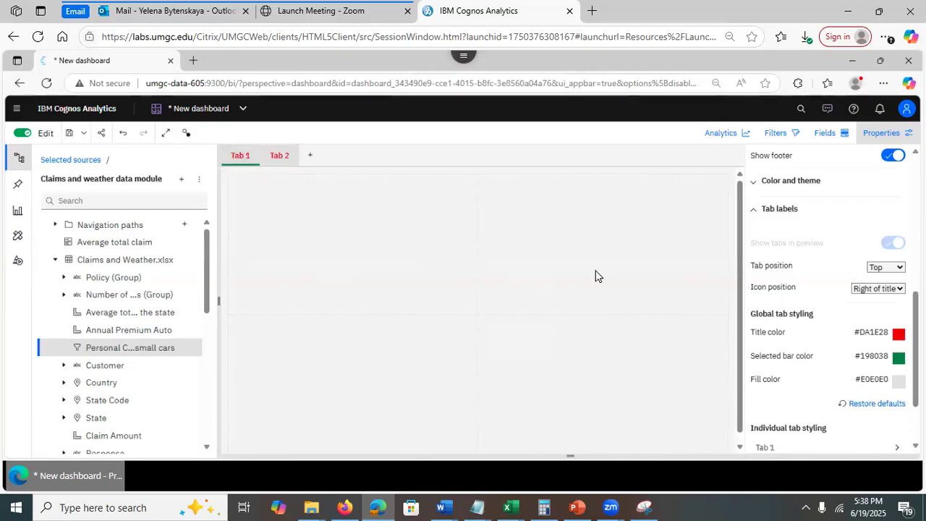
# Give Tab 1 the chain link icon in its individual tab properties and close the properties
pyautogui.scroll(-2, 861, 289)
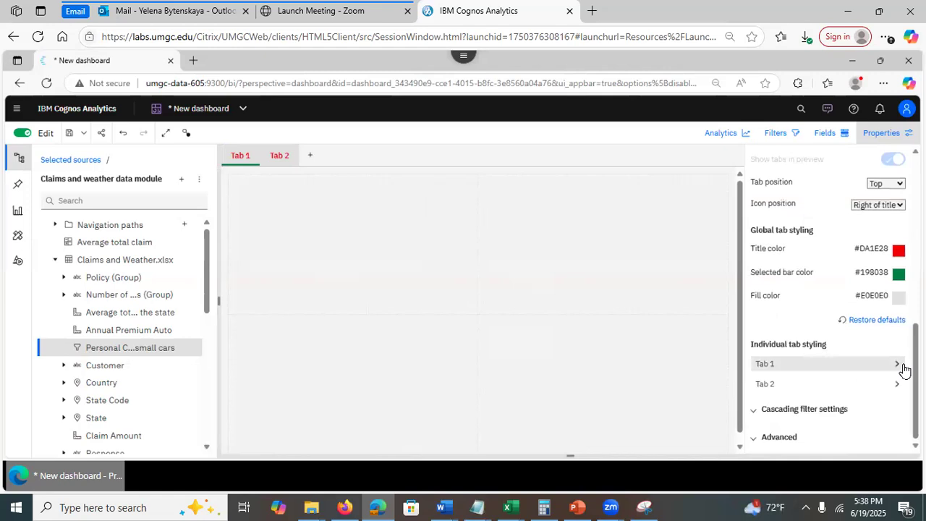
pyautogui.click(898, 365)
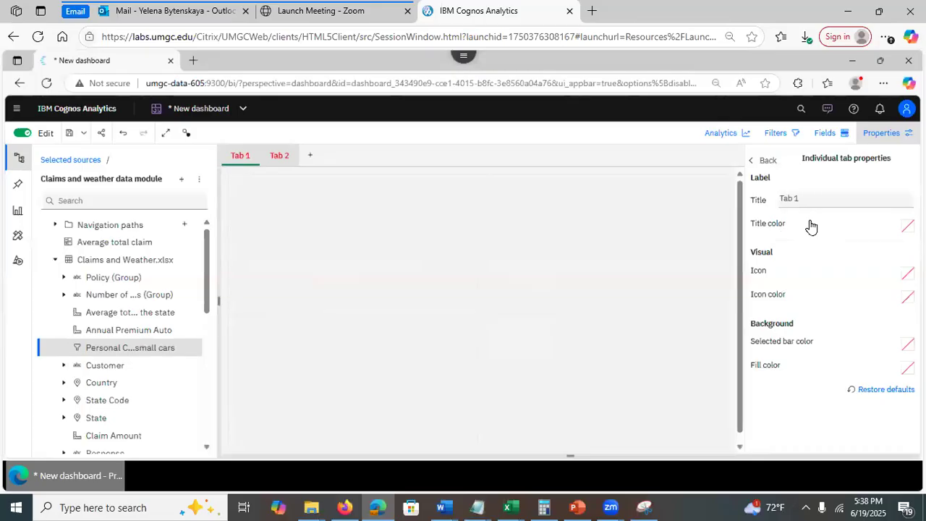
pyautogui.click(907, 274)
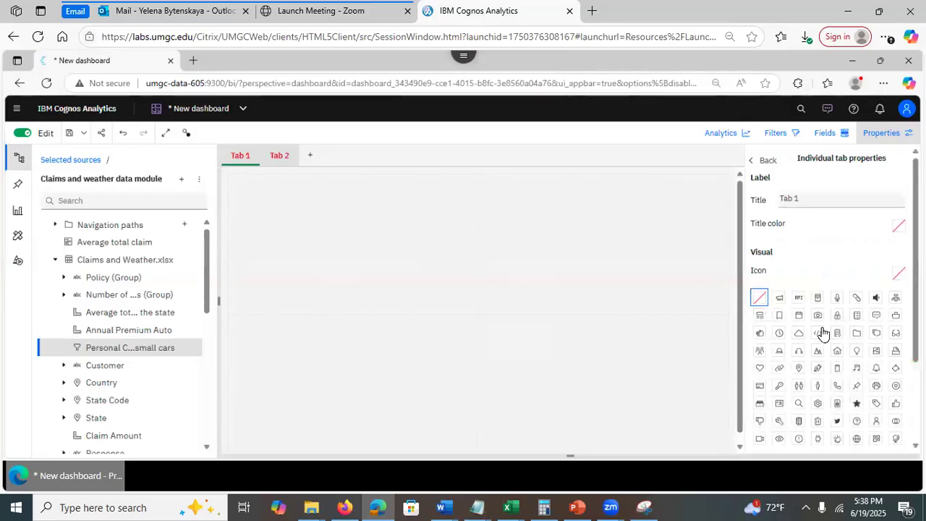
pyautogui.click(857, 299)
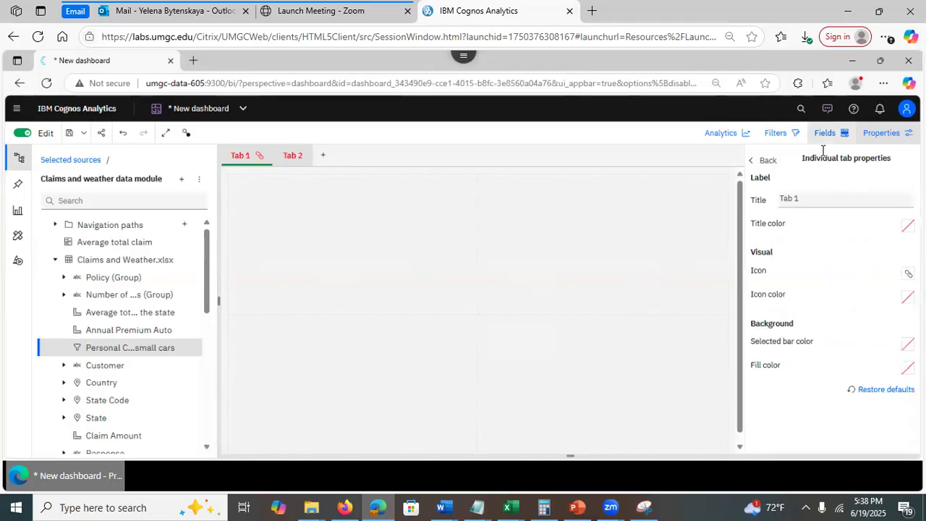
pyautogui.click(888, 136)
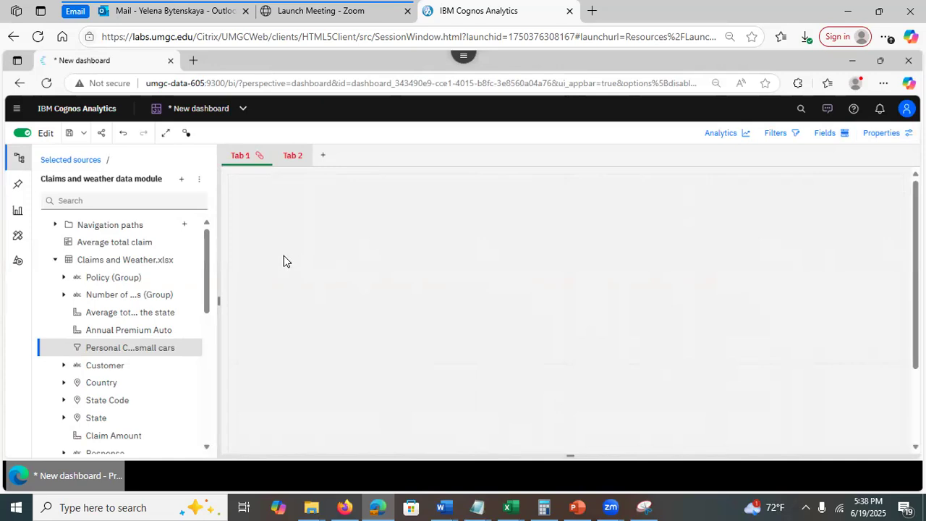
# Place the pinned EmploymentStatus tree map in the upper-right cell of Tab 1's grid and hide the pins
pyautogui.click(16, 192)
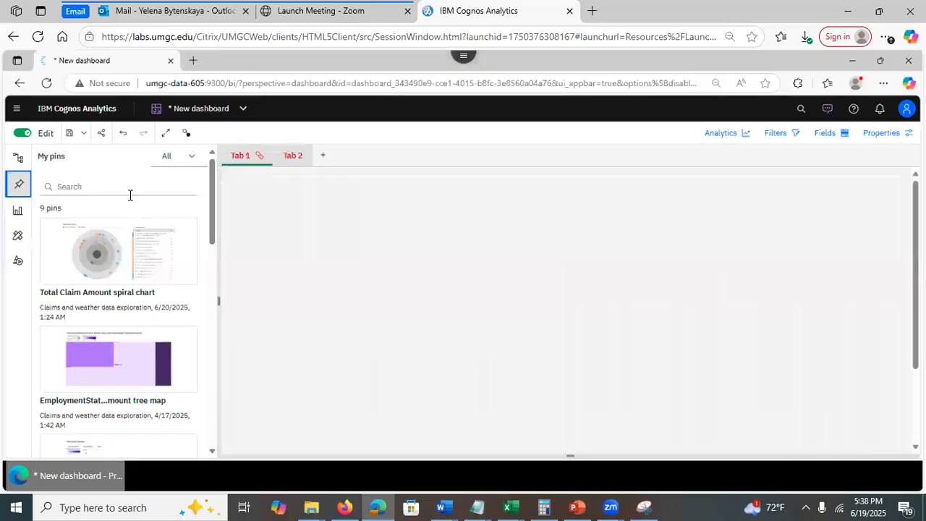
pyautogui.scroll(-1, 215, 221)
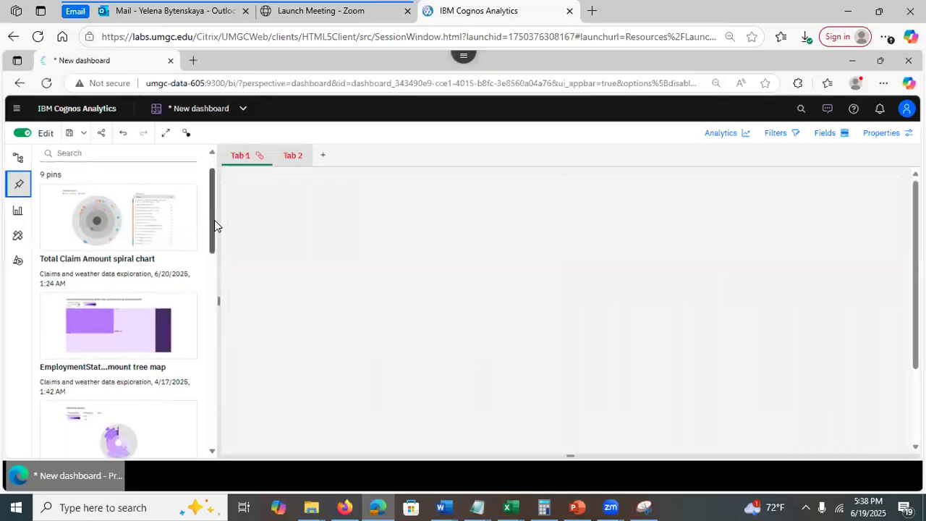
pyautogui.scroll(-2, 215, 223)
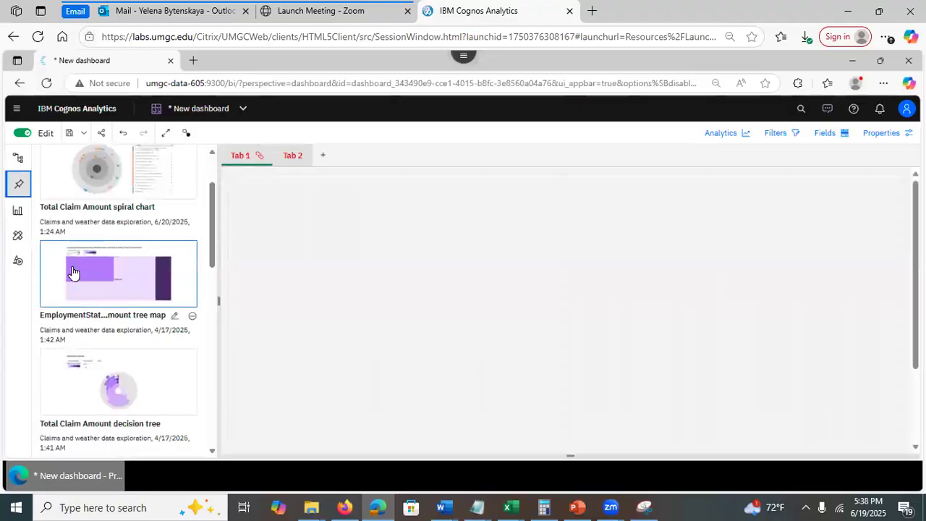
pyautogui.click(122, 277)
pyautogui.moveTo(121, 278); pyautogui.dragTo(730, 267)
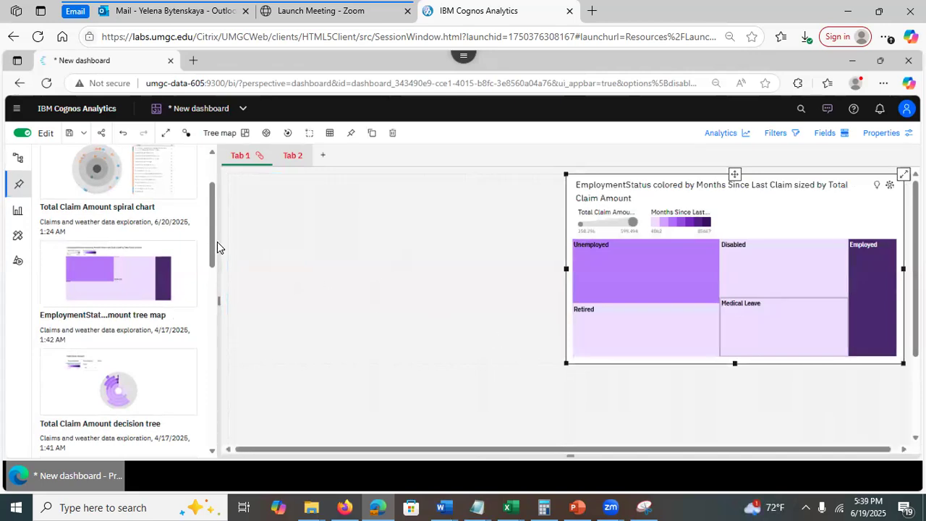
pyautogui.click(21, 184)
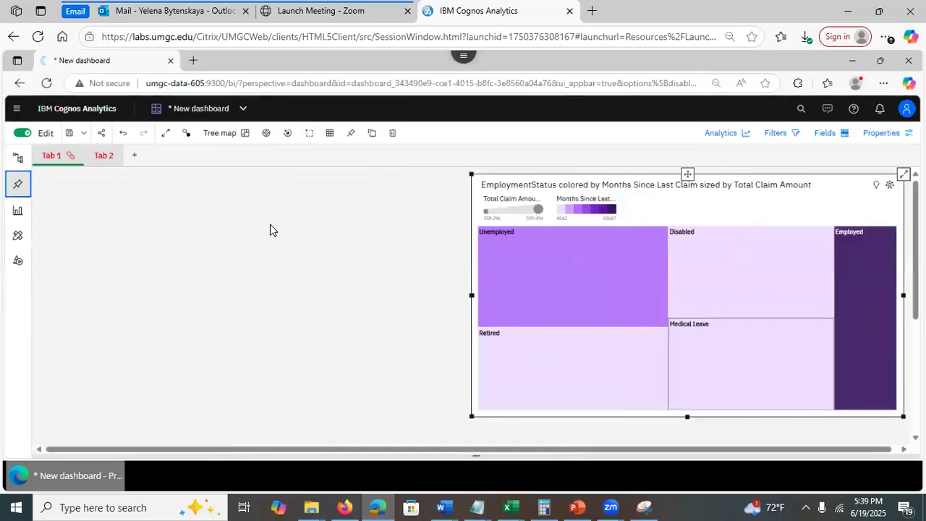
pyautogui.click(268, 230)
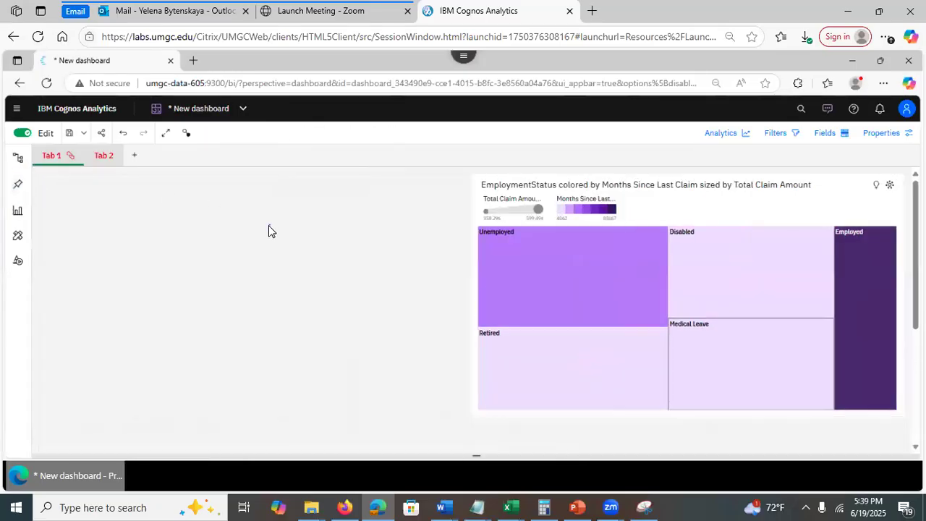
# Add an empty Pie visualization to the upper-left cell of Tab 1's grid
pyautogui.click(18, 212)
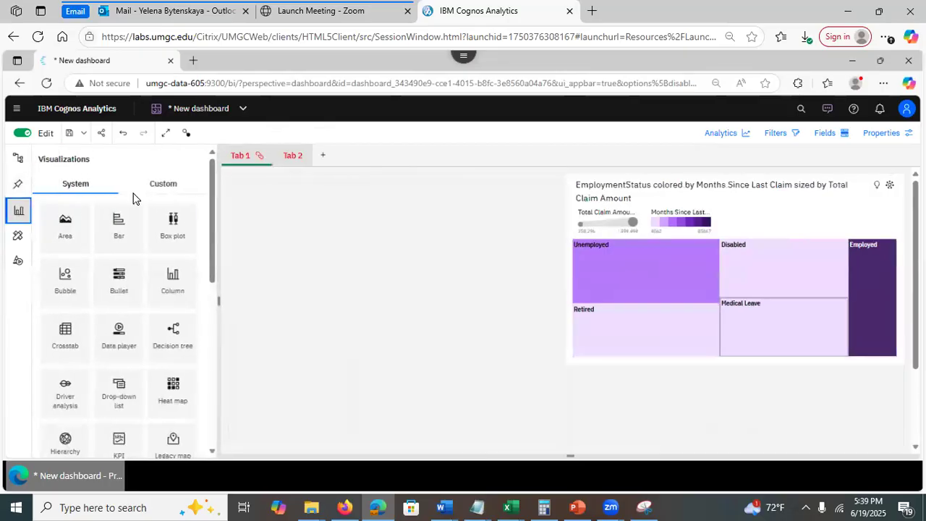
pyautogui.moveTo(213, 248); pyautogui.dragTo(222, 358)
pyautogui.moveTo(116, 358); pyautogui.dragTo(396, 267)
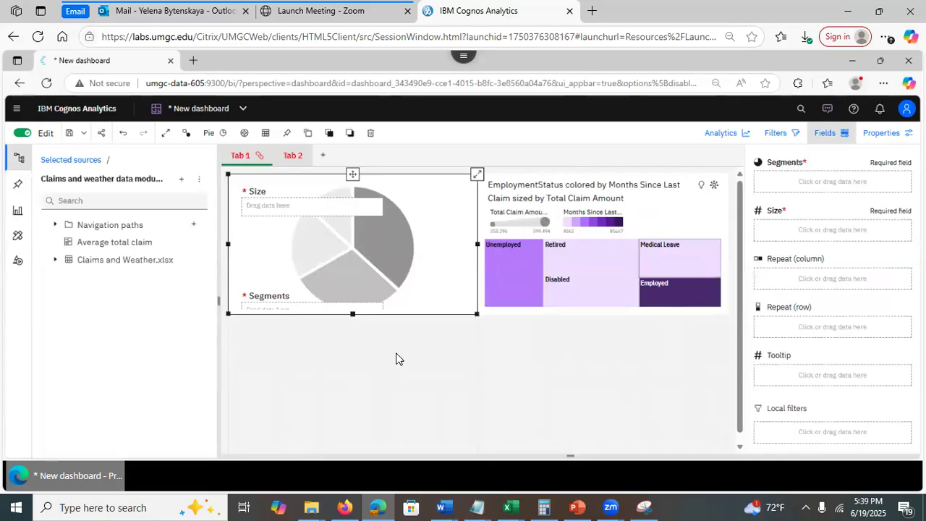
# Maximize the pie chart and assign State Code from Claims and Weather.xlsx to its Segments
pyautogui.click(475, 175)
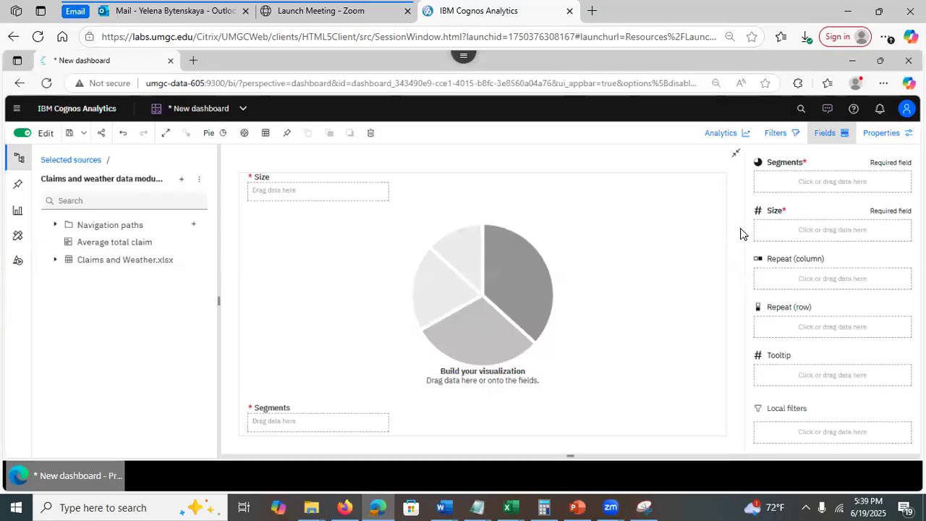
pyautogui.click(55, 260)
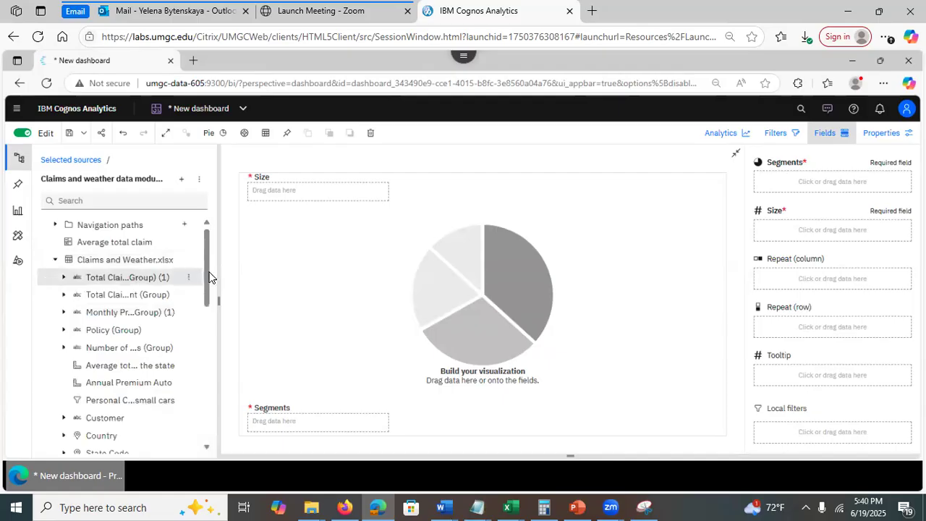
pyautogui.moveTo(206, 273); pyautogui.dragTo(207, 296)
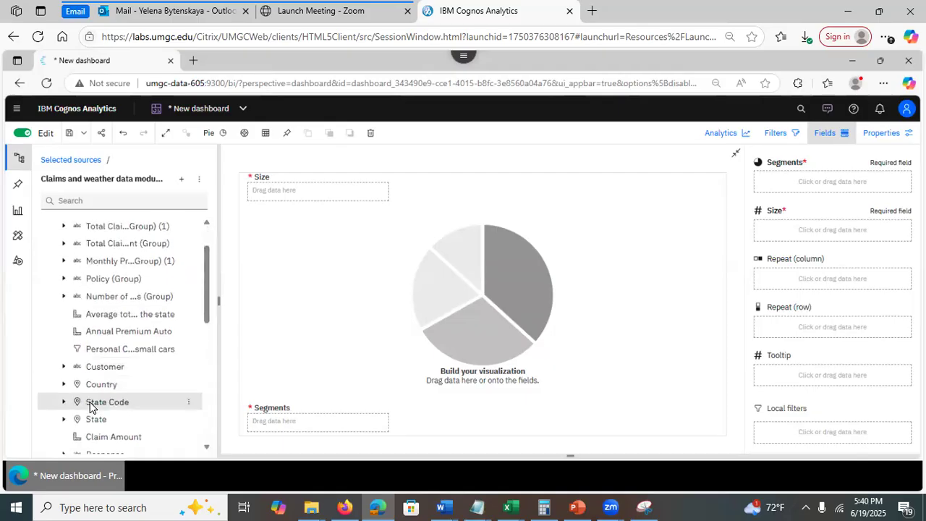
pyautogui.moveTo(91, 405); pyautogui.dragTo(781, 177)
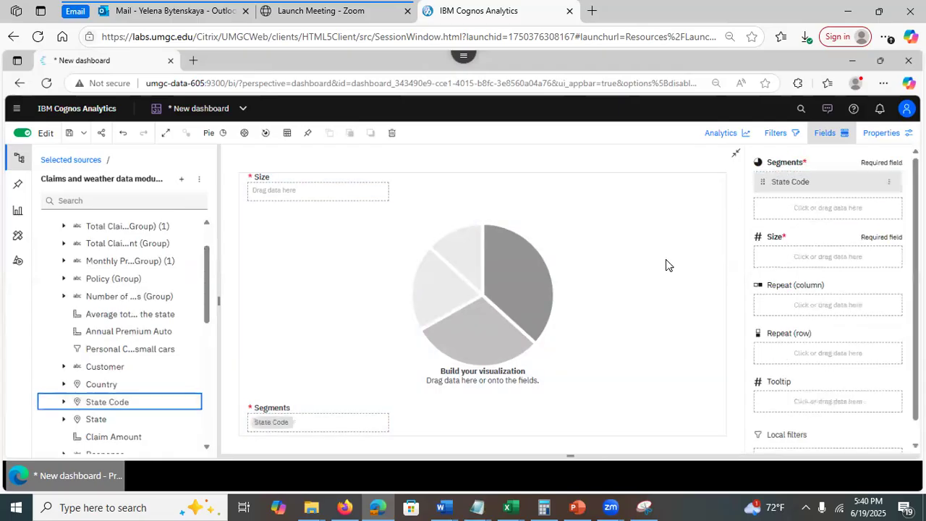
# Search the Size field's data items and assign Customer from Claims and Weather.xlsx to the pie chart's Size
pyautogui.click(778, 255)
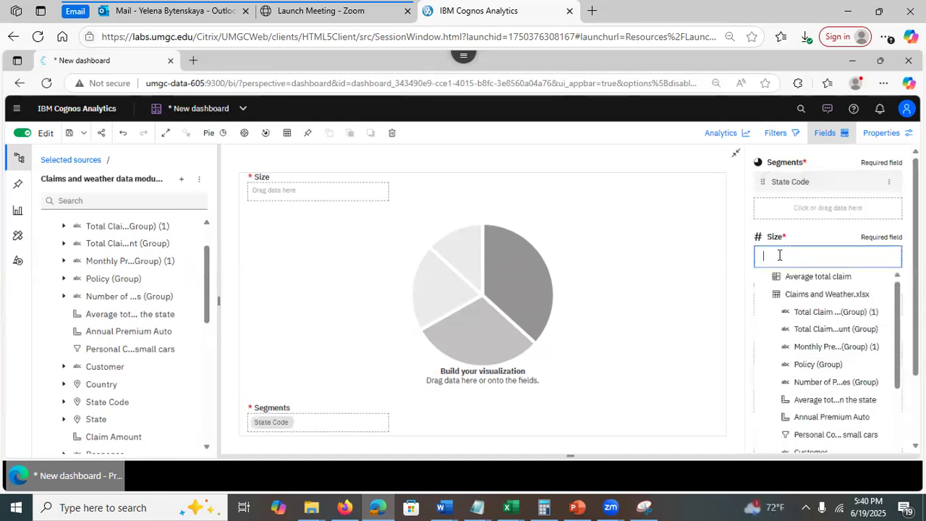
pyautogui.moveTo(896, 321); pyautogui.dragTo(901, 466)
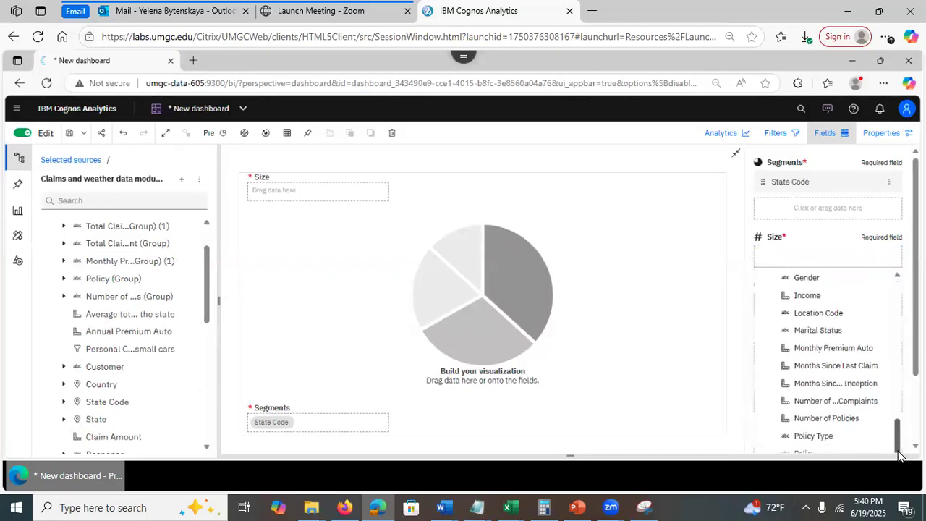
pyautogui.click(827, 254)
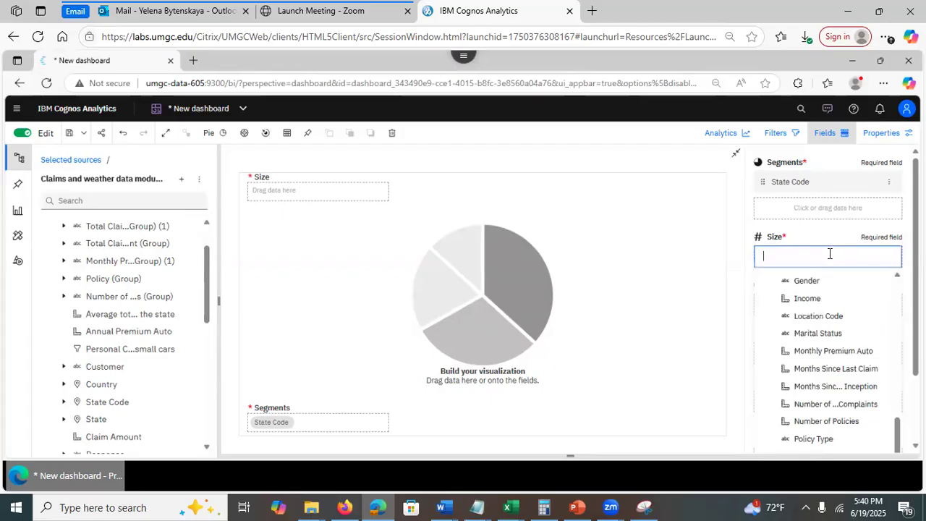
pyautogui.write('per')
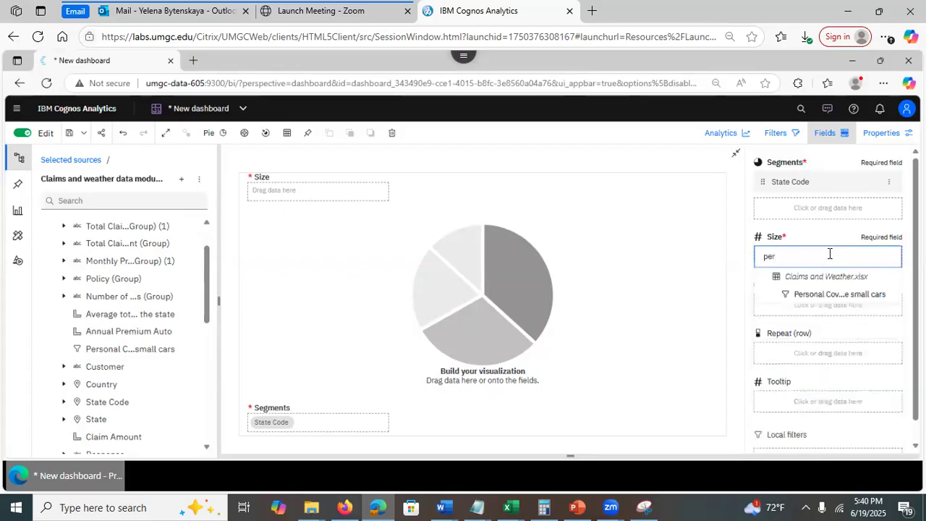
pyautogui.press('BackSpace')
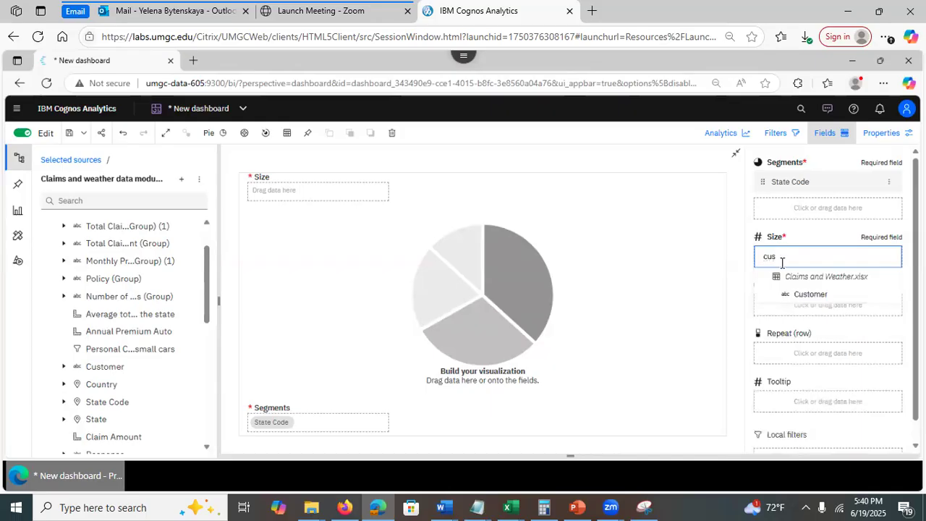
pyautogui.click(808, 294)
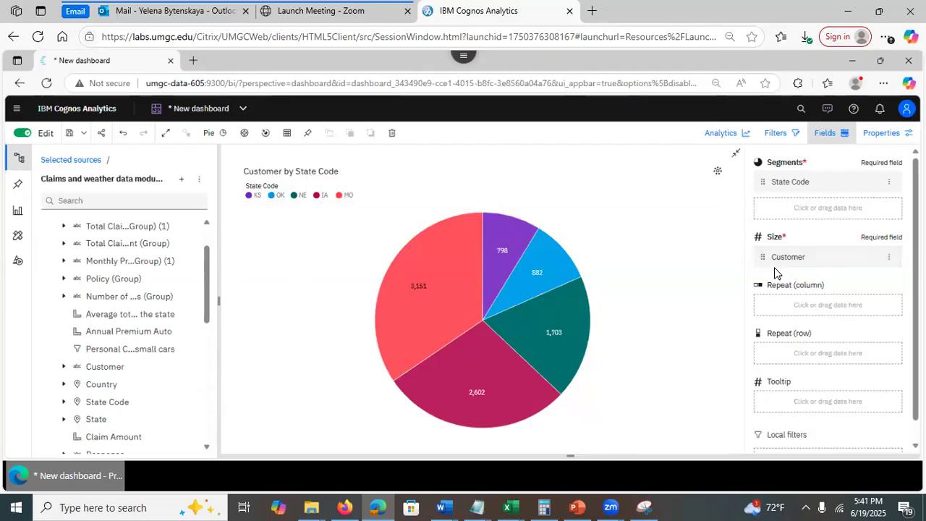
# Check which summarize method is applied to Customer in the pie chart's Size
pyautogui.click(891, 263)
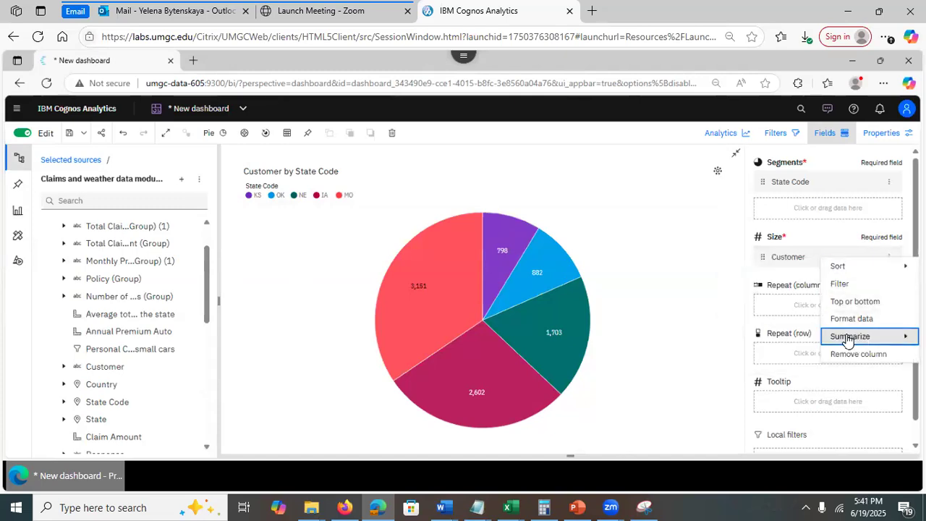
pyautogui.click(888, 338)
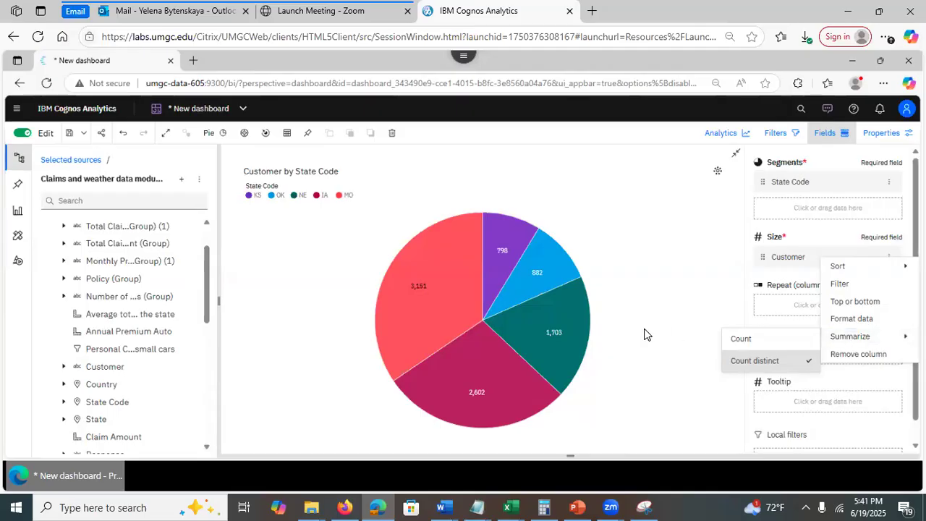
pyautogui.click(623, 372)
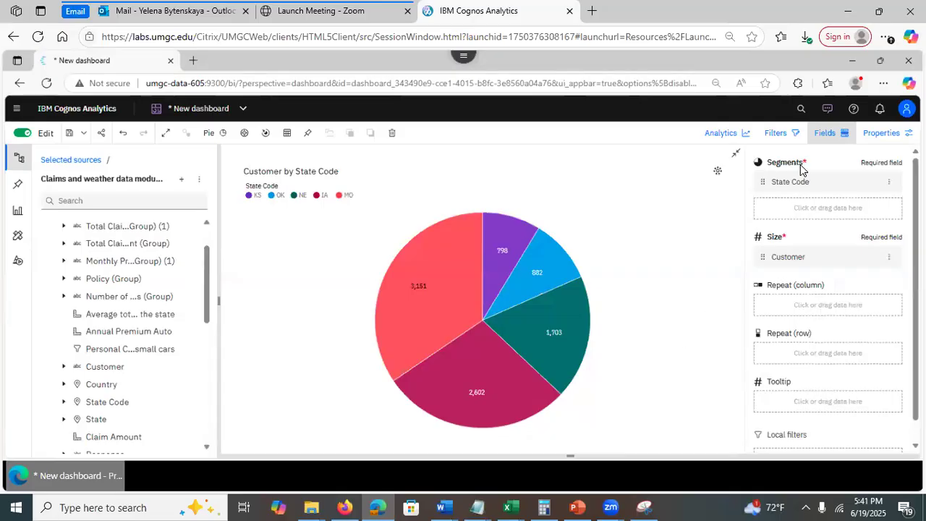
# In the pie chart's legend properties, switch the legend off and back on, and set the legend position to Bottom
pyautogui.click(876, 134)
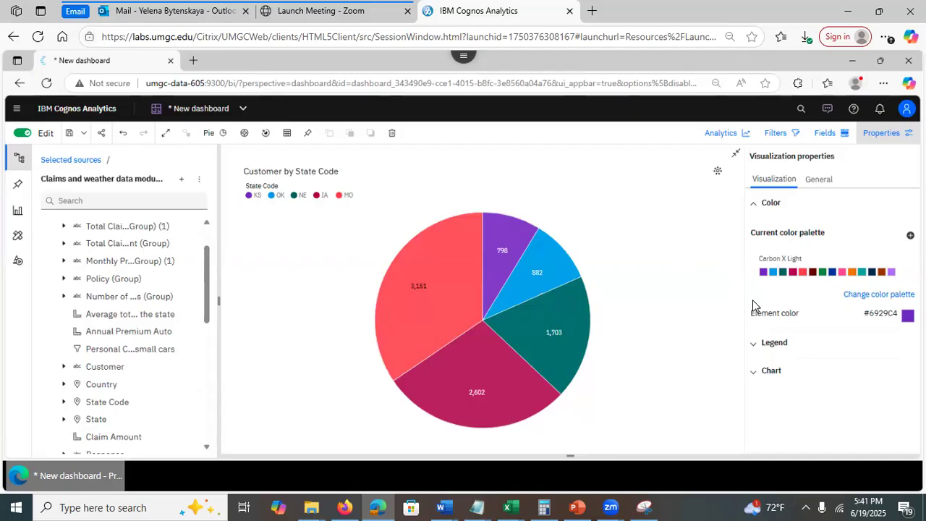
pyautogui.click(757, 345)
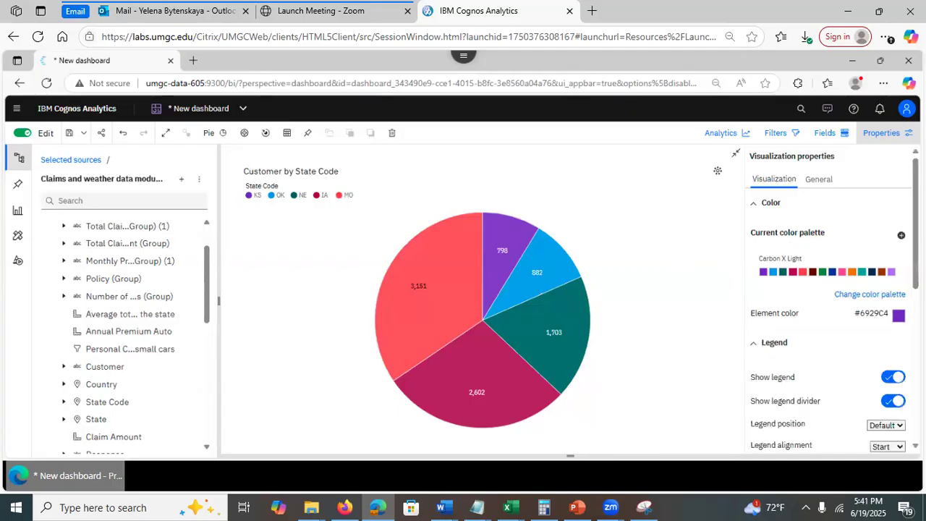
pyautogui.scroll(-2, 828, 304)
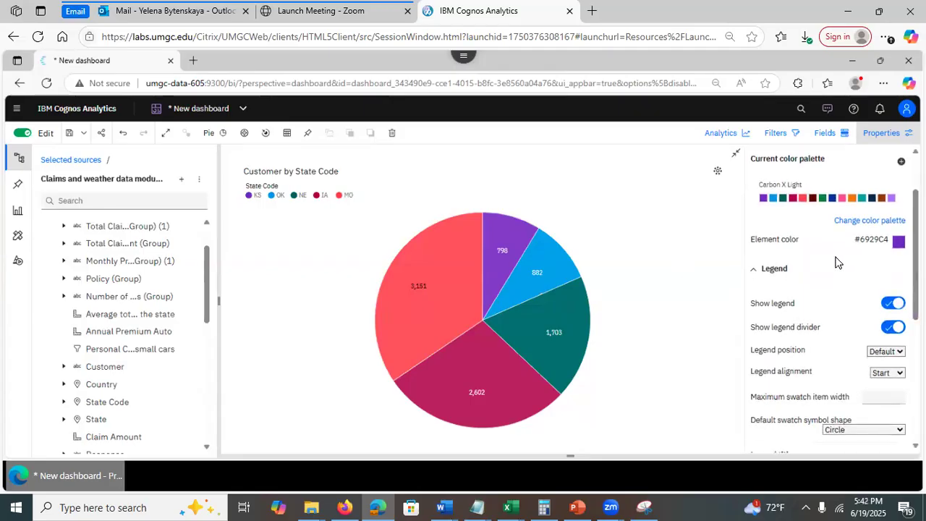
pyautogui.click(894, 306)
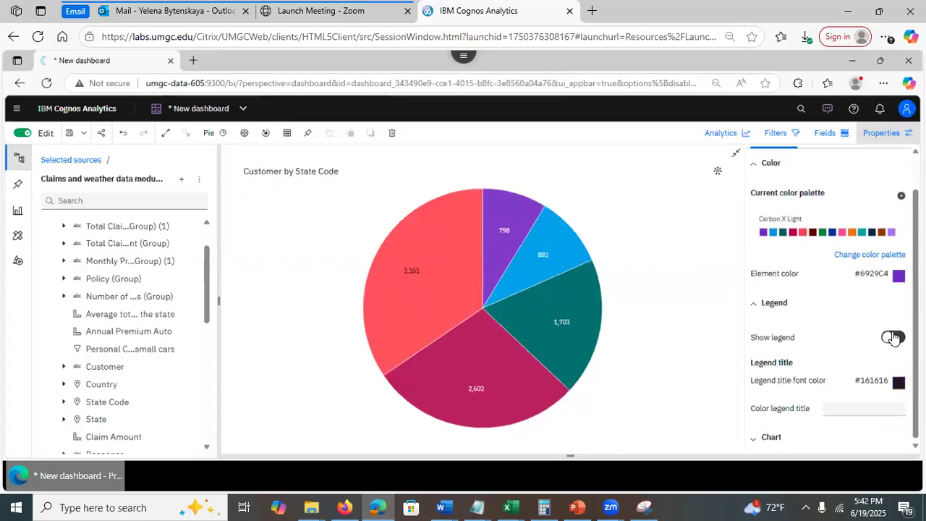
pyautogui.click(889, 339)
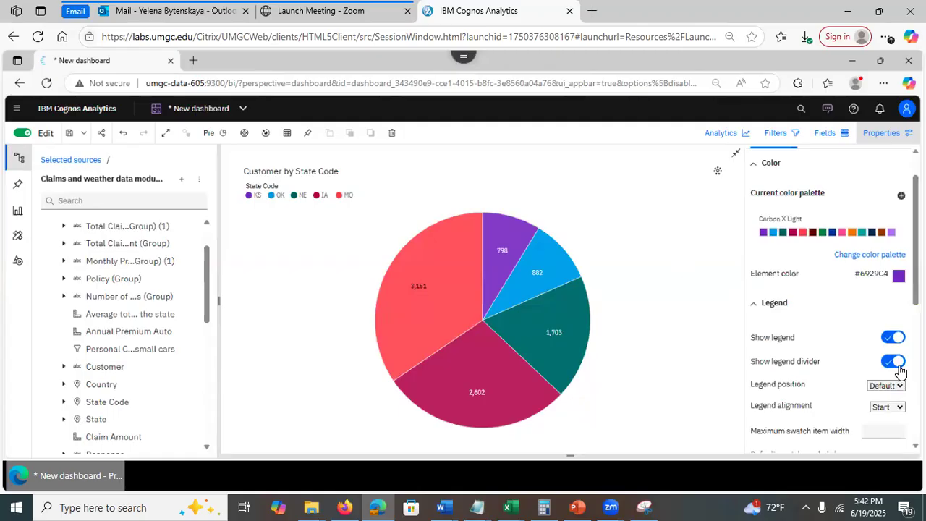
pyautogui.scroll(-1, 832, 304)
pyautogui.scroll(-2, 808, 283)
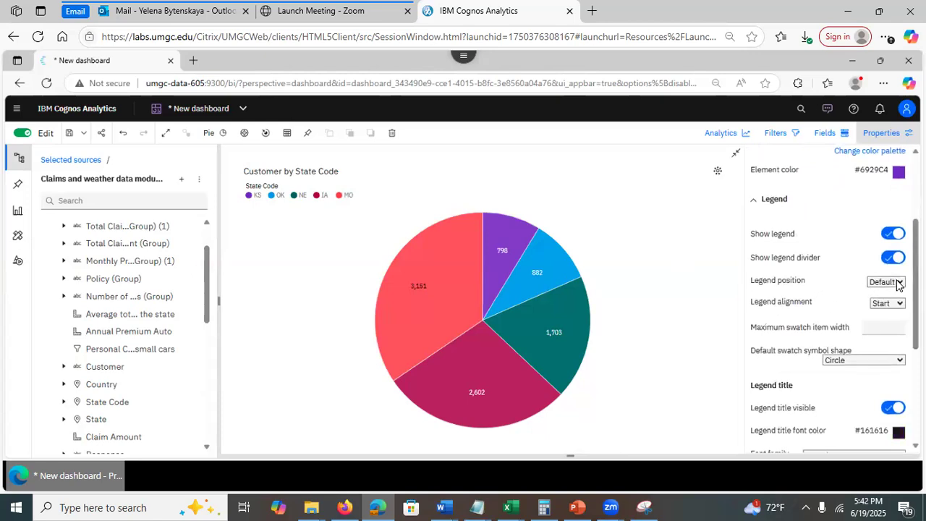
pyautogui.click(898, 282)
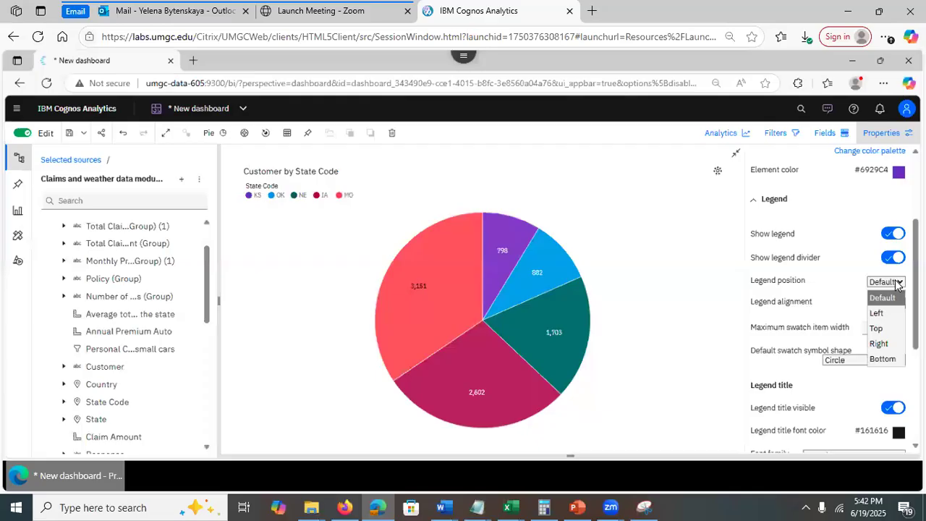
pyautogui.click(883, 359)
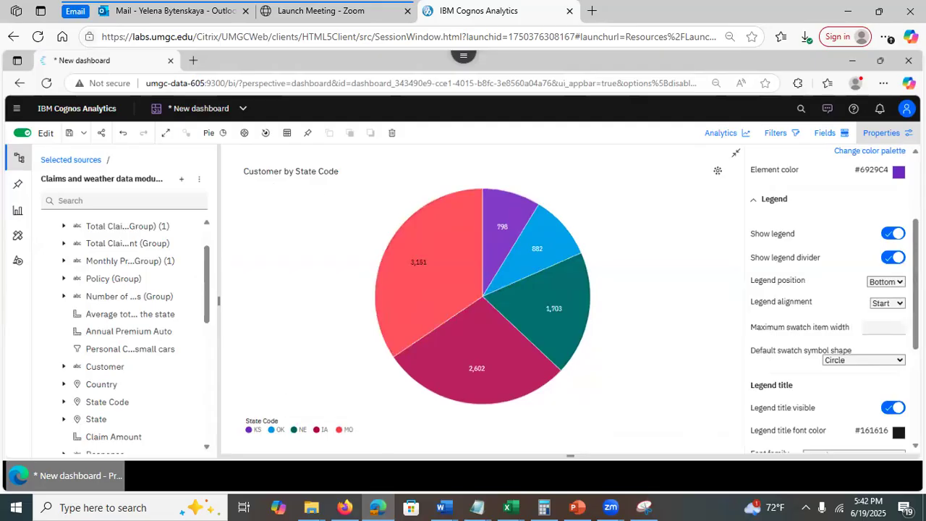
# Enable Display % in the pie chart's chart properties so the slice labels show percentages
pyautogui.scroll(-1, 834, 298)
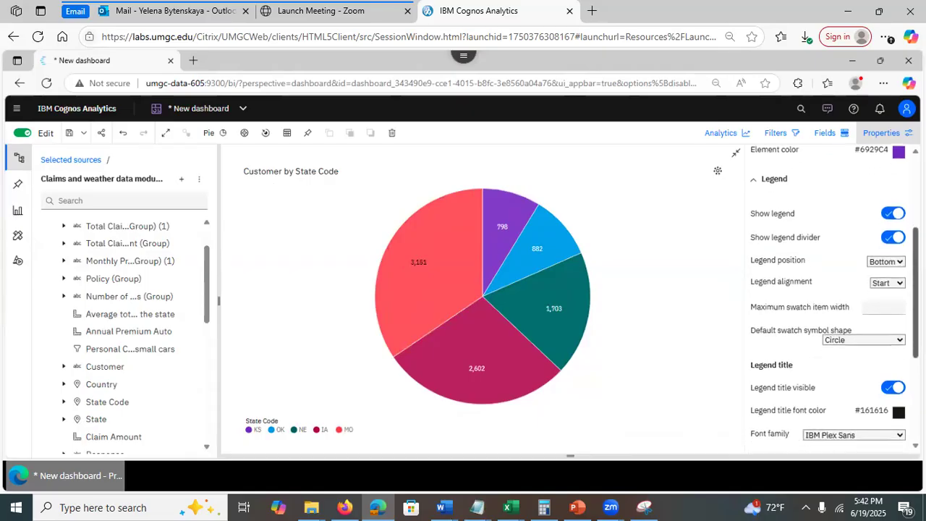
pyautogui.scroll(-4, 831, 299)
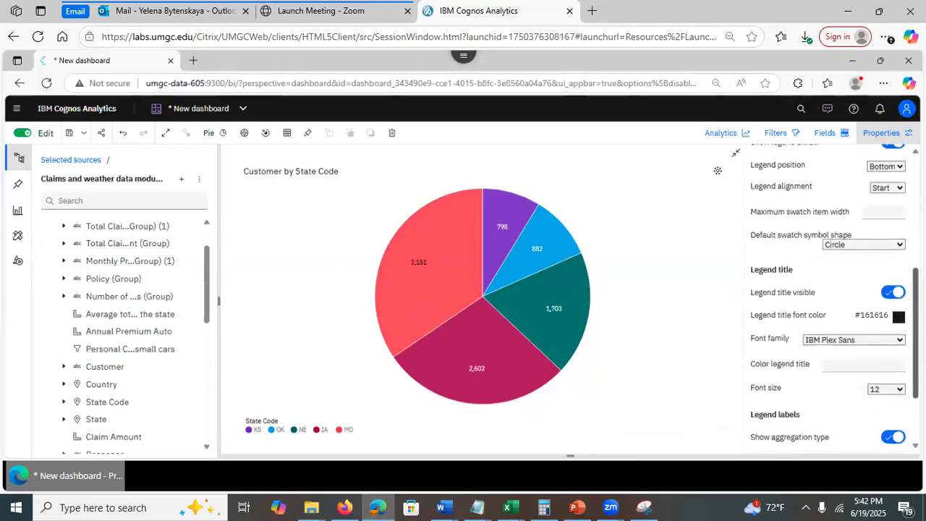
pyautogui.scroll(-4, 832, 299)
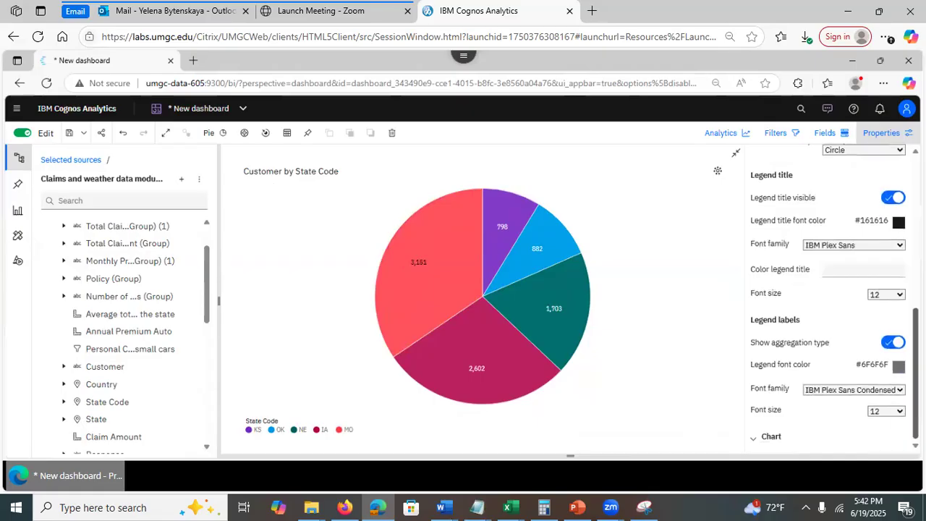
pyautogui.click(754, 443)
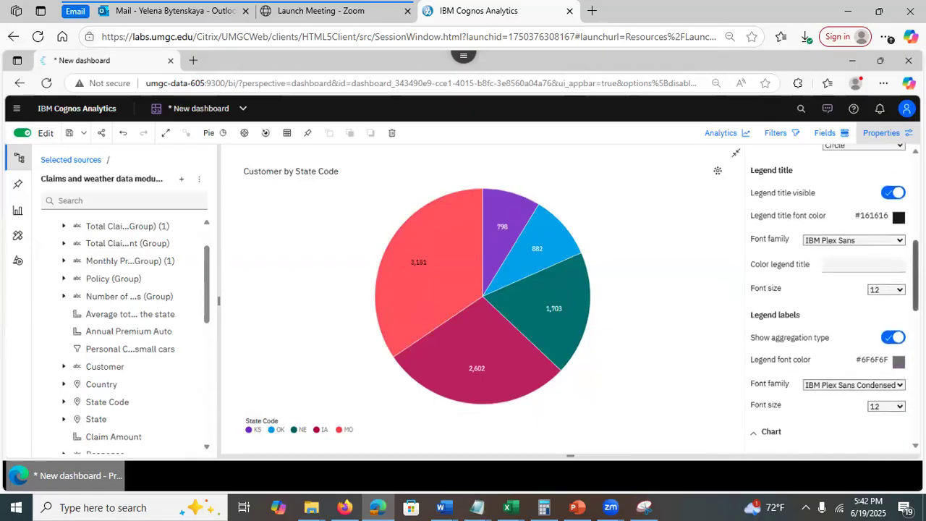
pyautogui.scroll(-2, 827, 299)
pyautogui.scroll(-2, 832, 298)
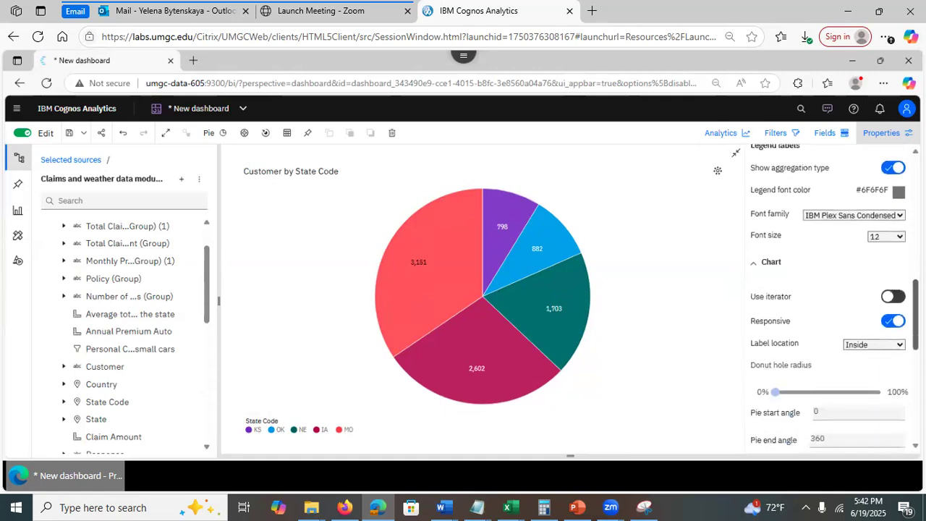
pyautogui.scroll(-1, 831, 298)
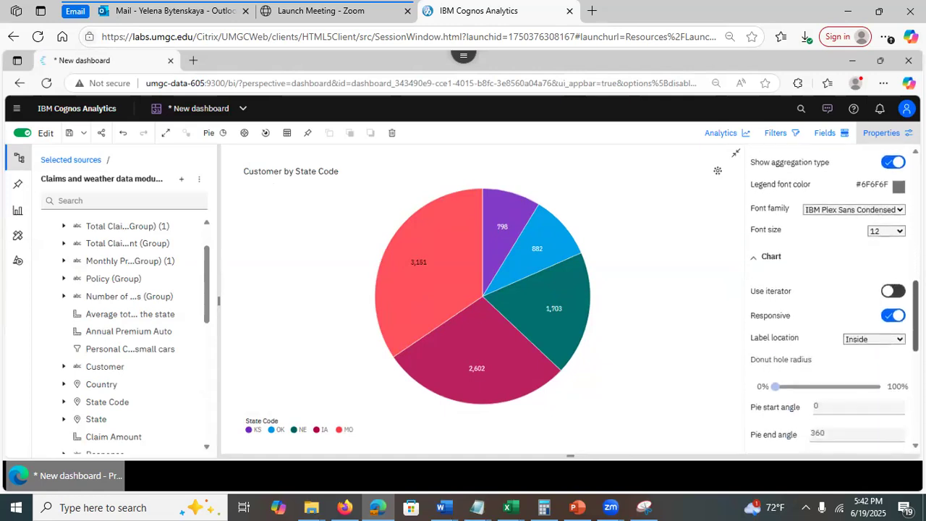
pyautogui.scroll(-3, 832, 299)
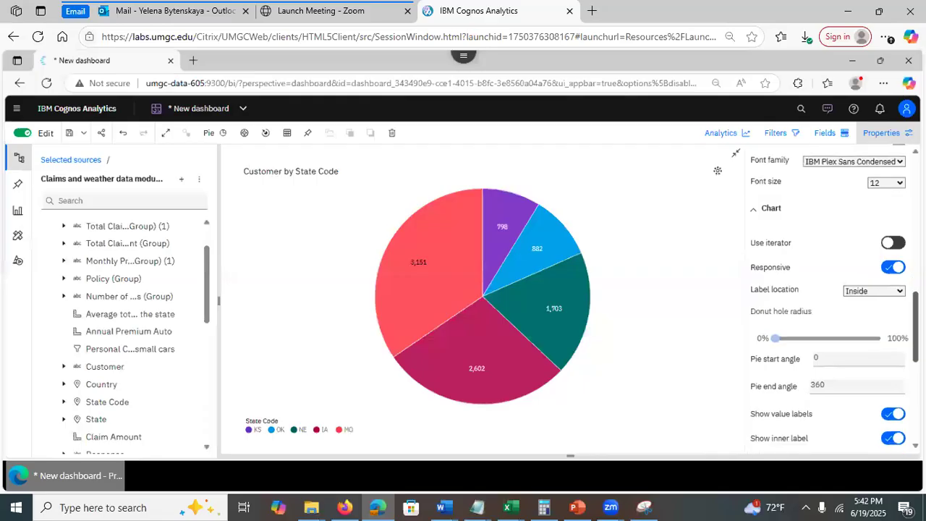
pyautogui.scroll(-1, 831, 299)
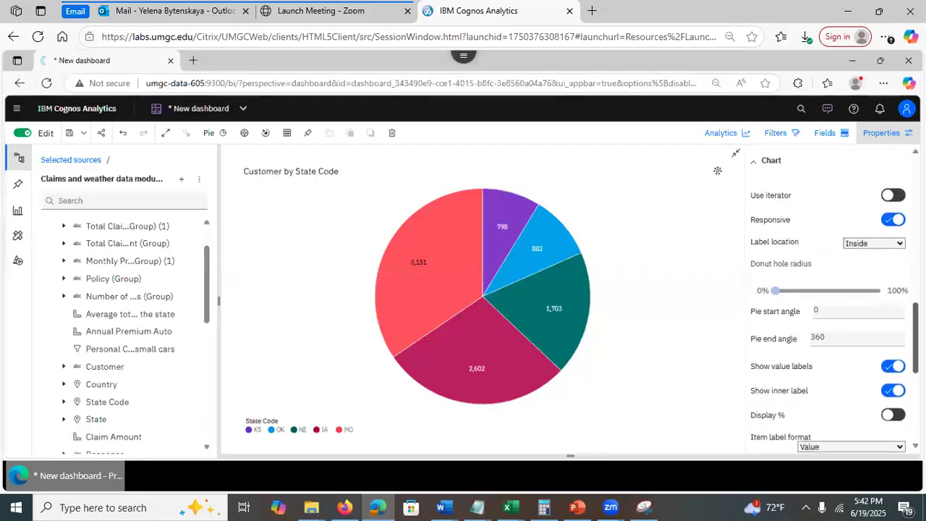
pyautogui.click(892, 405)
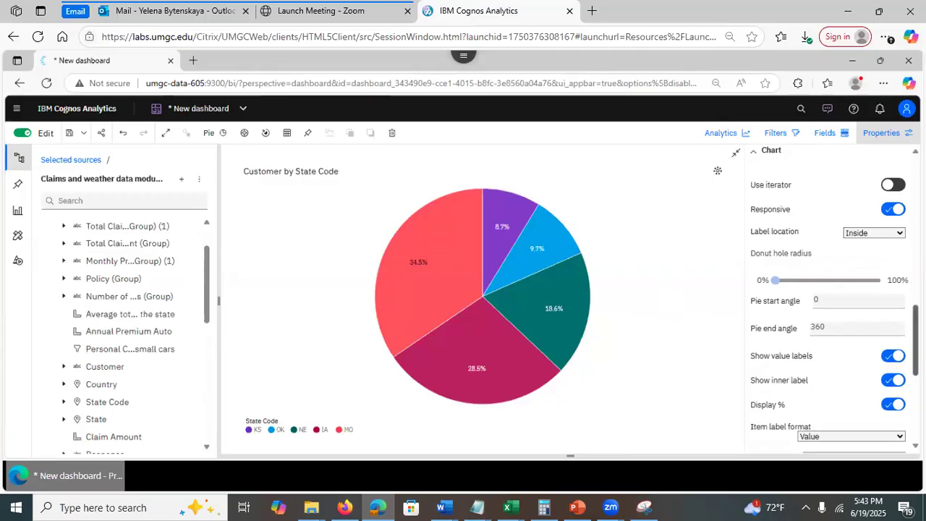
# Increase the pie chart's donut hole radius to about 30% to turn it into a donut
pyautogui.scroll(6, 828, 297)
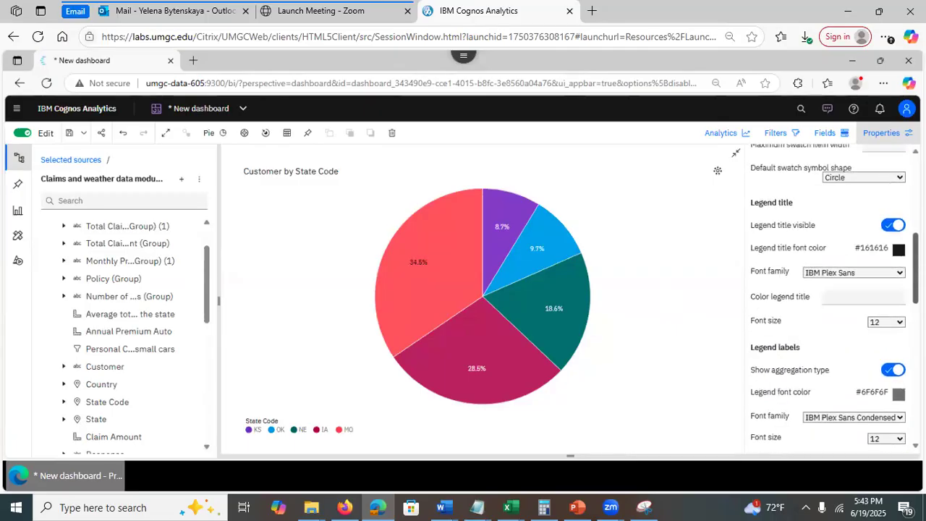
pyautogui.scroll(2, 828, 296)
pyautogui.scroll(-5, 828, 297)
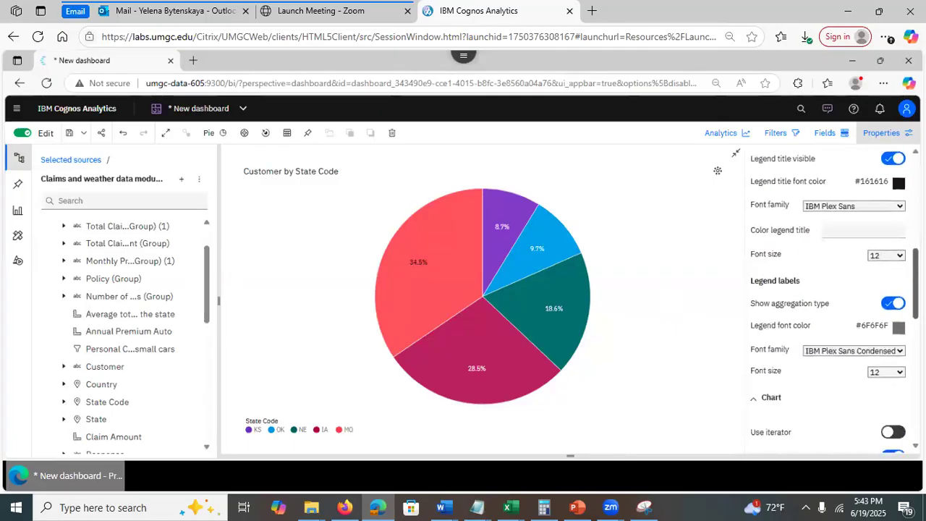
pyautogui.scroll(-3, 828, 296)
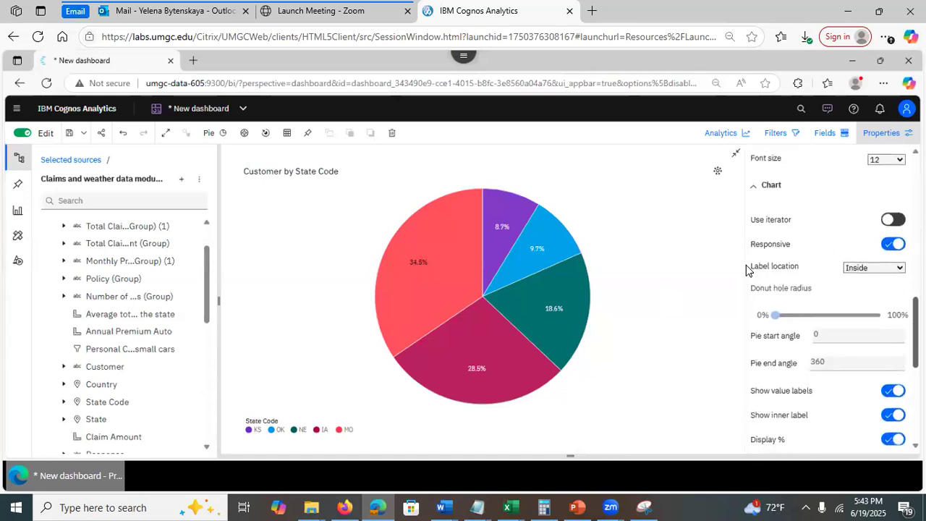
pyautogui.moveTo(774, 316); pyautogui.dragTo(807, 315)
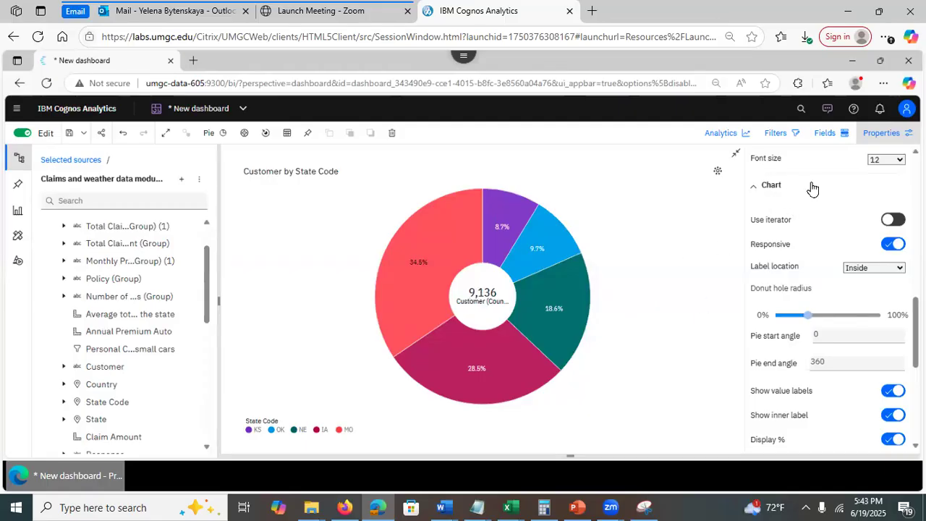
# Set the border color of the State Code donut chart to black (#000000) in its general appearance properties
pyautogui.scroll(8, 828, 304)
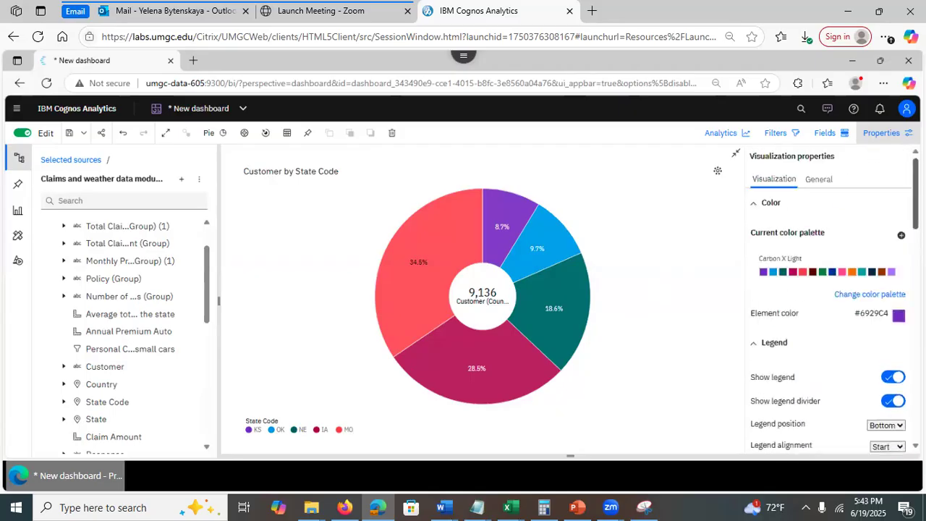
pyautogui.click(824, 180)
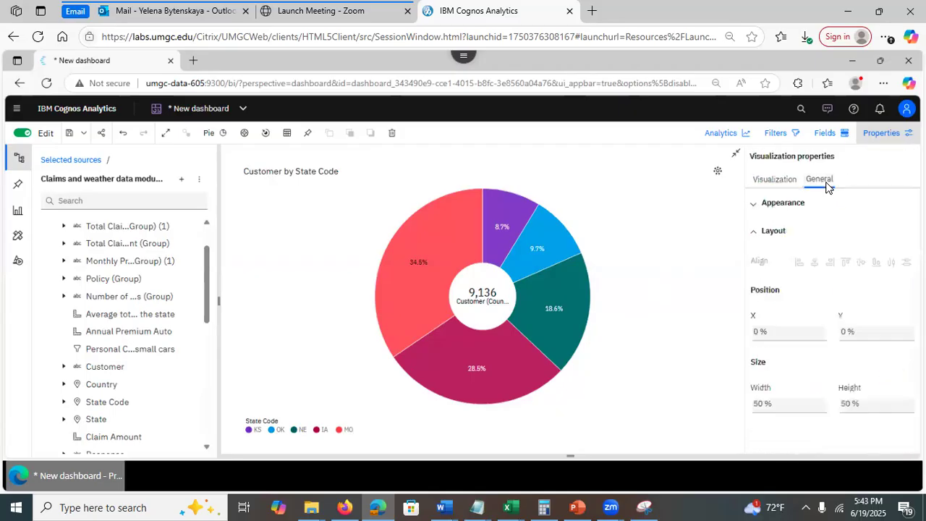
pyautogui.click(756, 210)
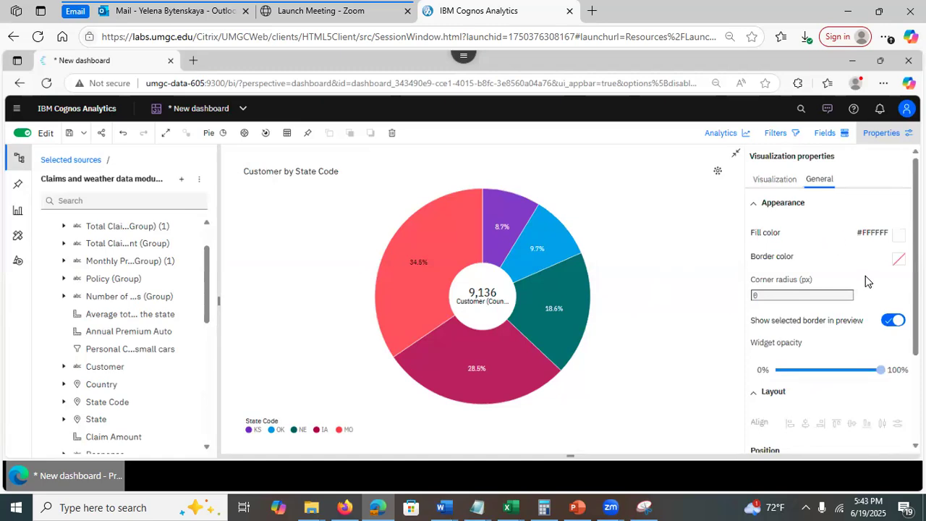
pyautogui.click(897, 262)
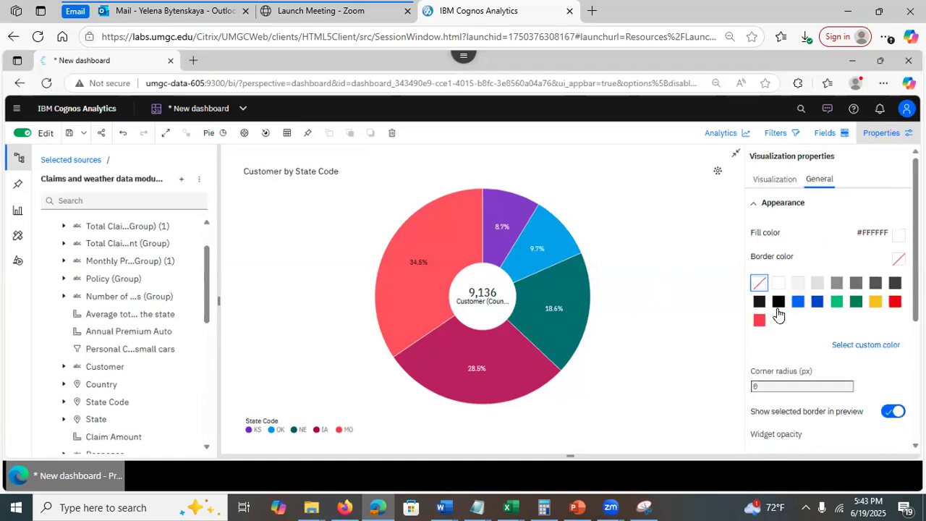
pyautogui.click(777, 301)
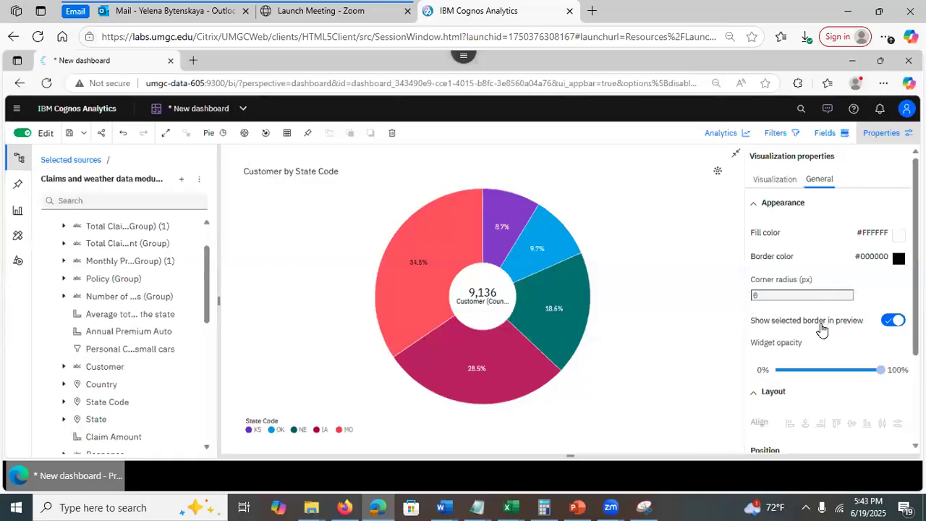
# Make the donut chart's title bold, trying centered alignment and setting it back to left-aligned
pyautogui.scroll(-3, 831, 297)
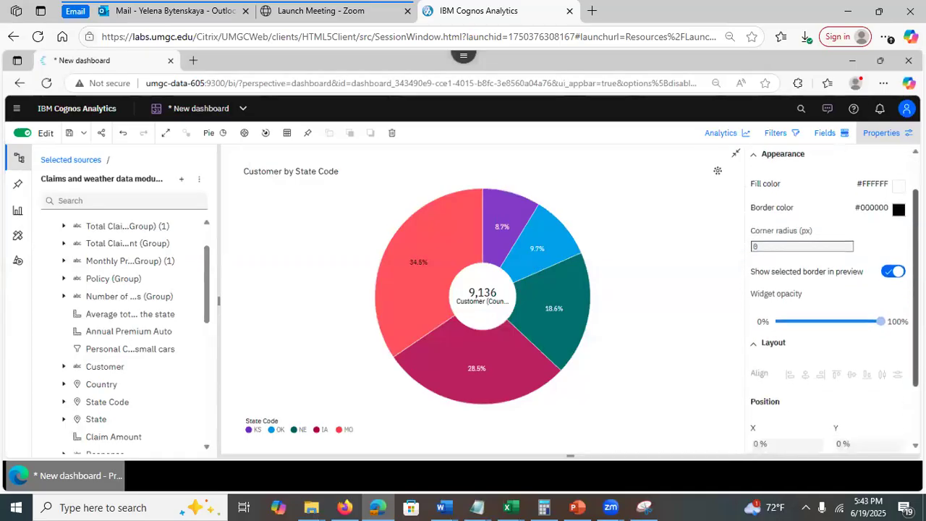
pyautogui.scroll(3, 832, 296)
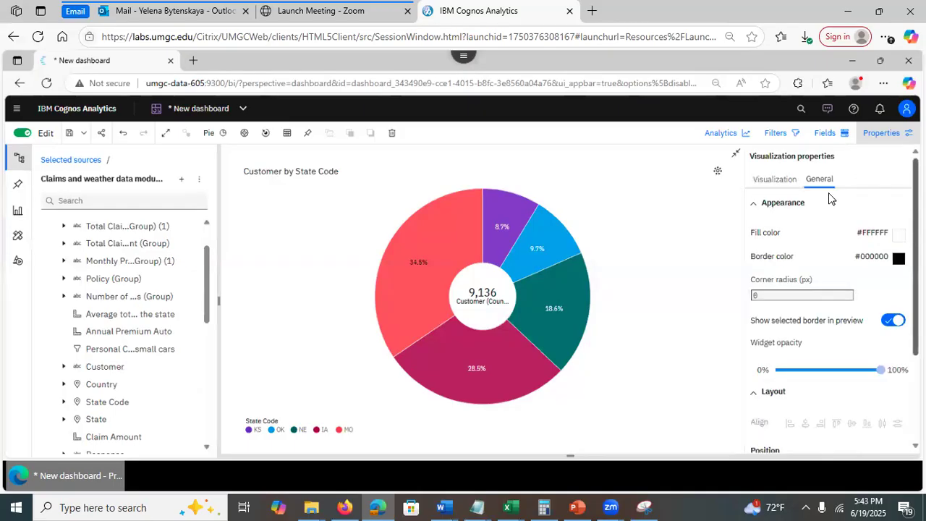
pyautogui.doubleClick(310, 172)
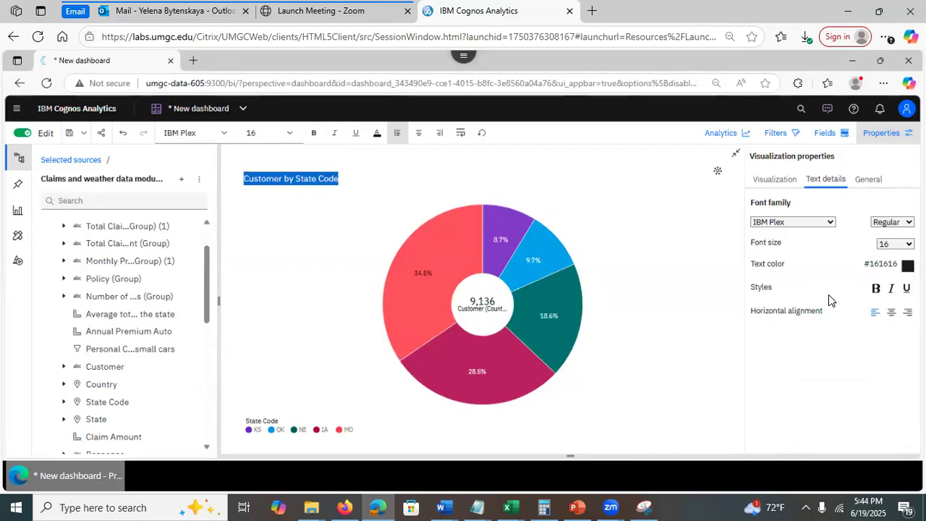
pyautogui.click(892, 313)
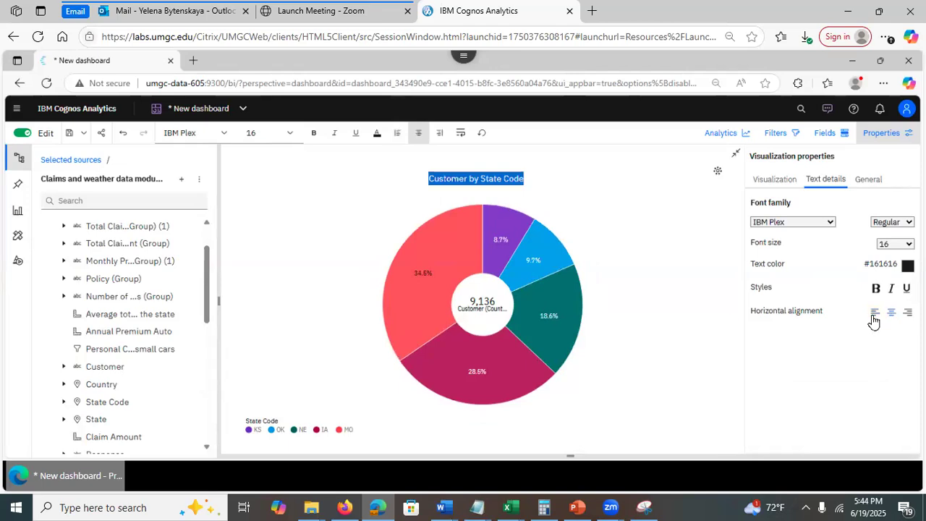
pyautogui.click(874, 313)
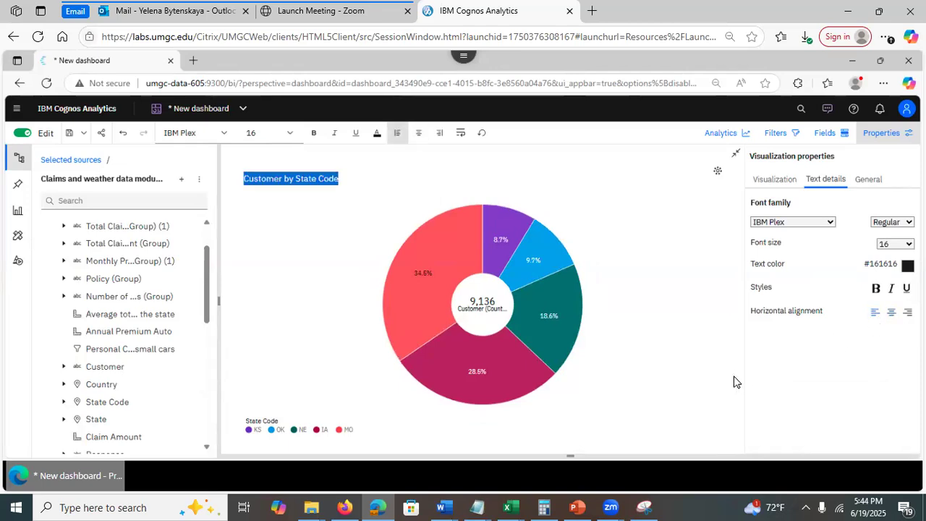
pyautogui.click(875, 288)
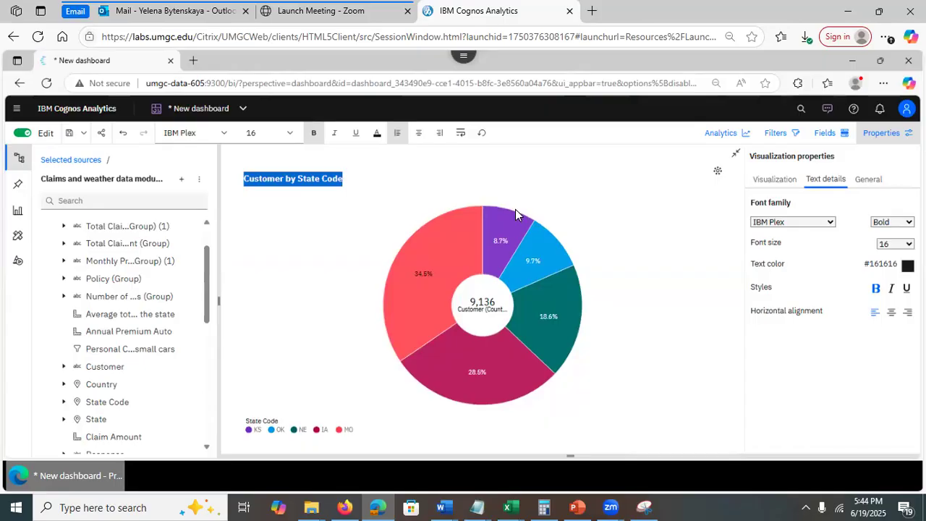
pyautogui.click(327, 229)
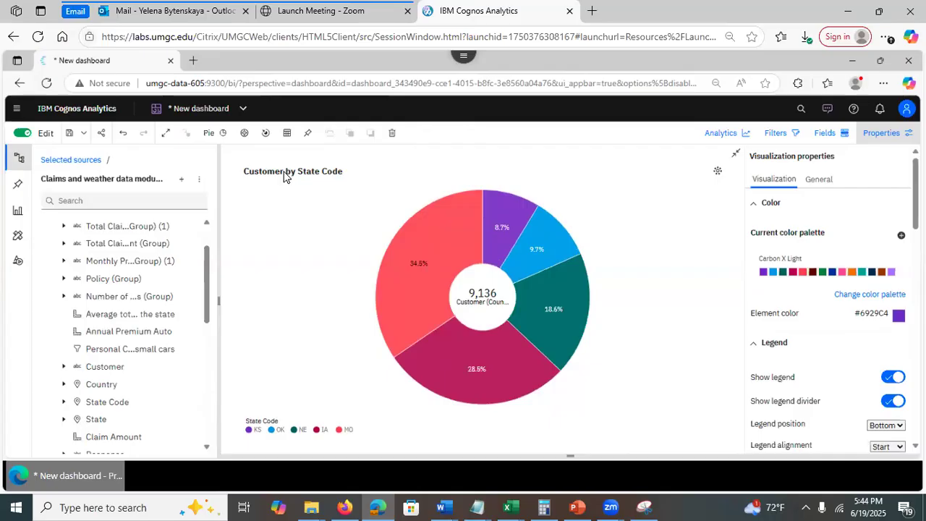
# Save the dashboard as Claims dashboard in My content and dismiss the local cache notification
pyautogui.click(214, 112)
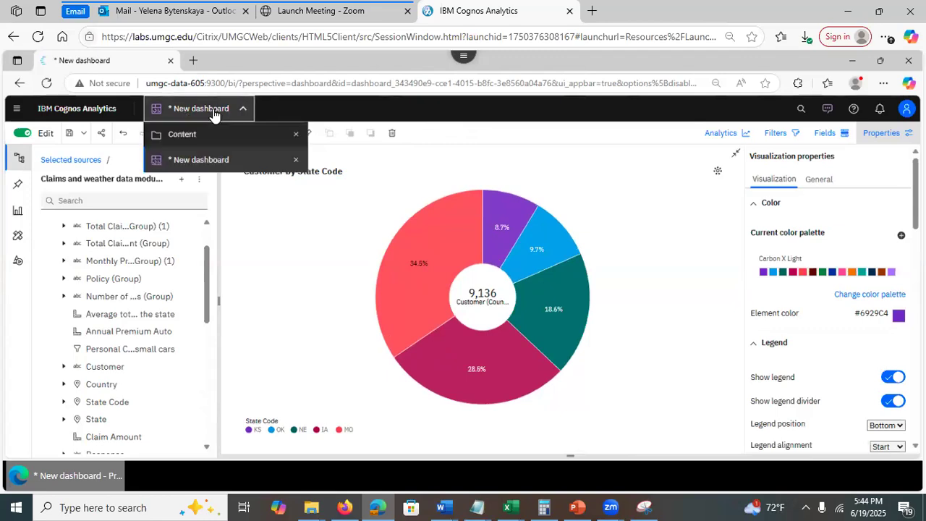
pyautogui.click(87, 173)
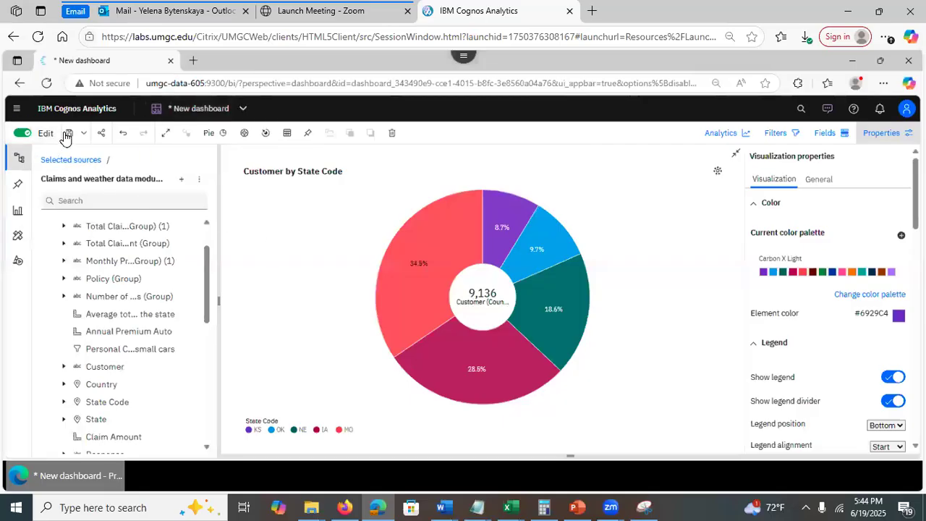
pyautogui.click(67, 135)
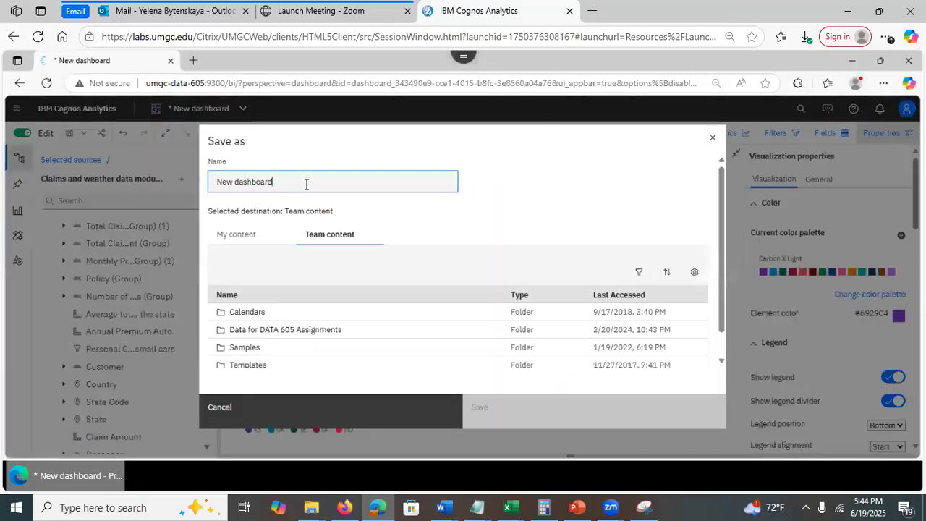
pyautogui.doubleClick(233, 181)
pyautogui.moveTo(207, 181); pyautogui.dragTo(210, 192)
pyautogui.write('Cla')
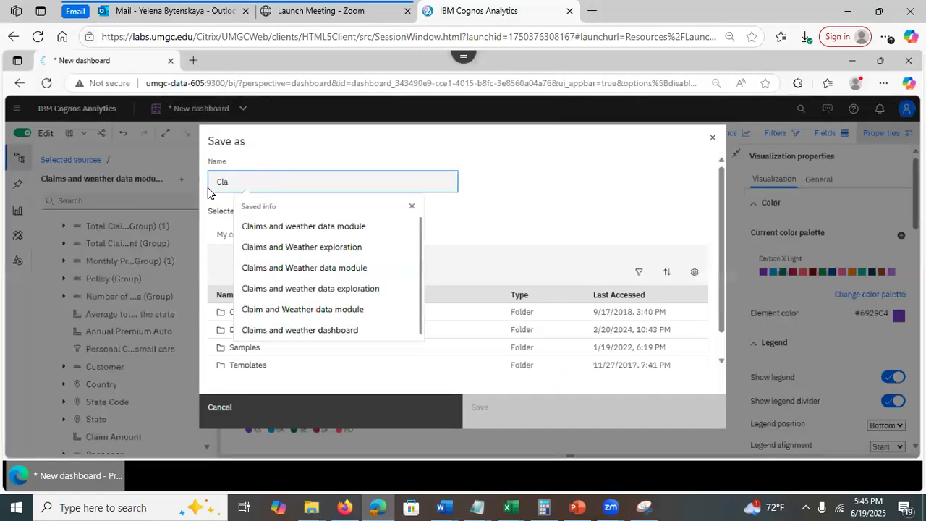
pyautogui.write('ims dashboard')
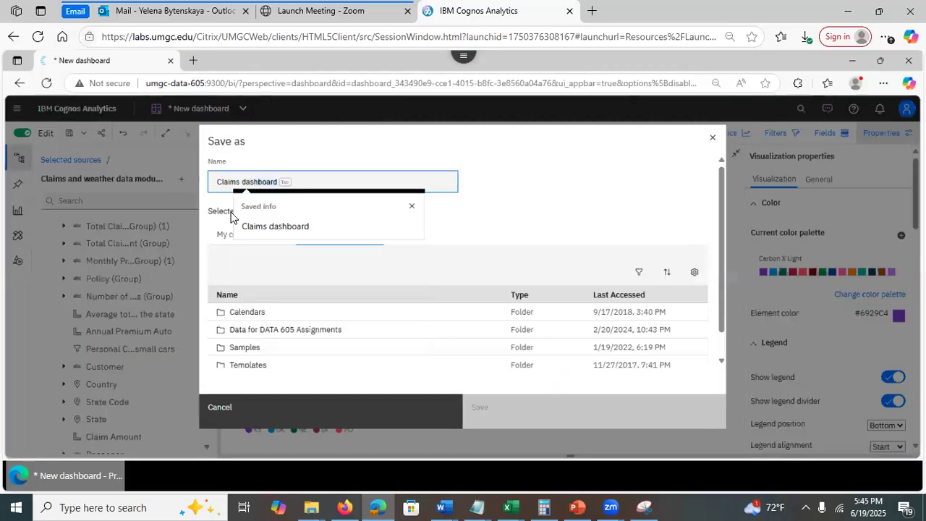
pyautogui.click(267, 226)
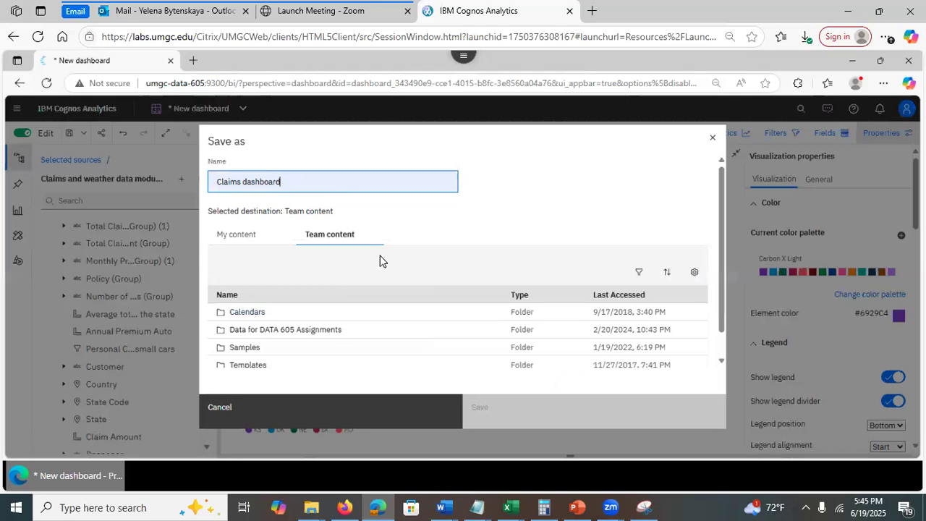
pyautogui.click(248, 237)
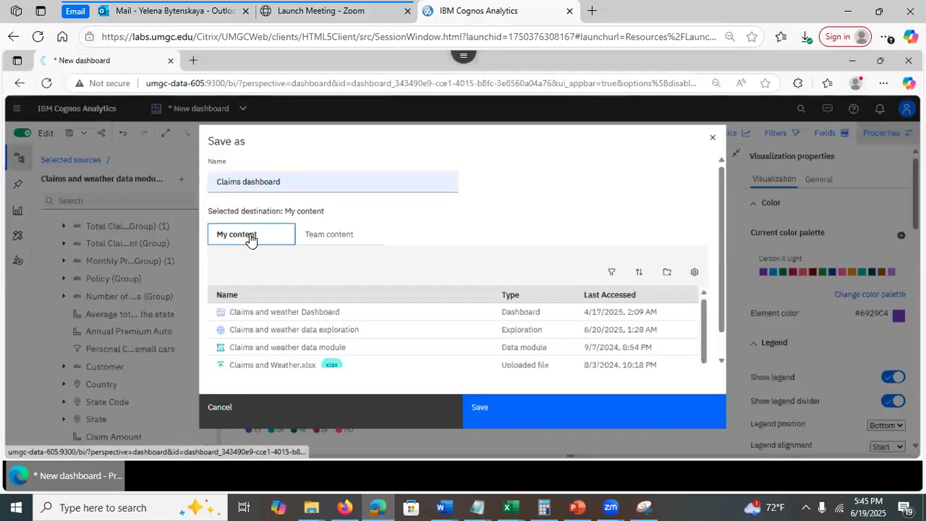
pyautogui.click(523, 429)
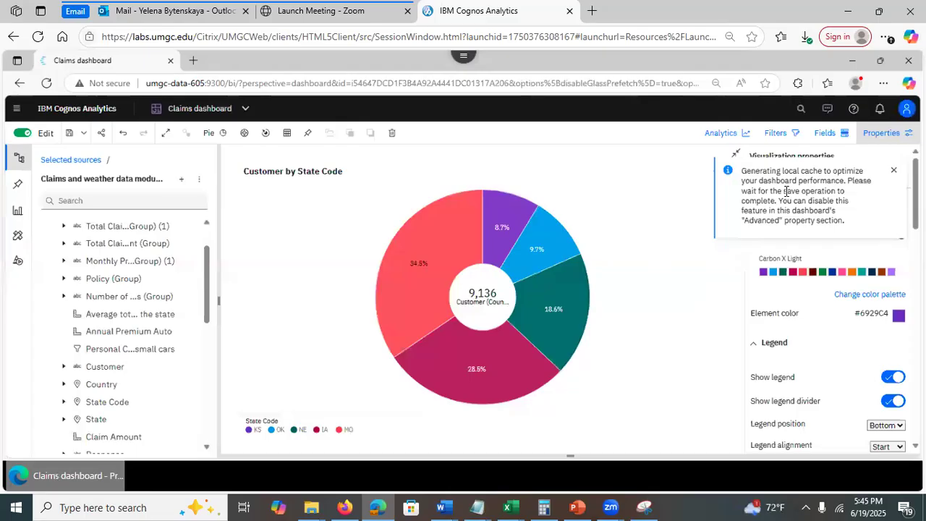
pyautogui.click(893, 171)
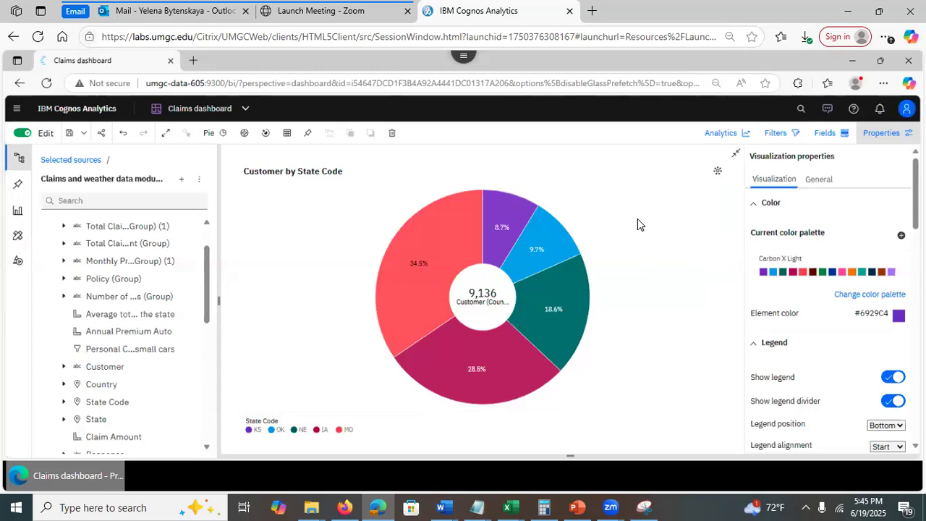
# Collapse the donut chart back into the Tab 1 layout and expand the Assistant's list of relevant data module fields
pyautogui.click(736, 158)
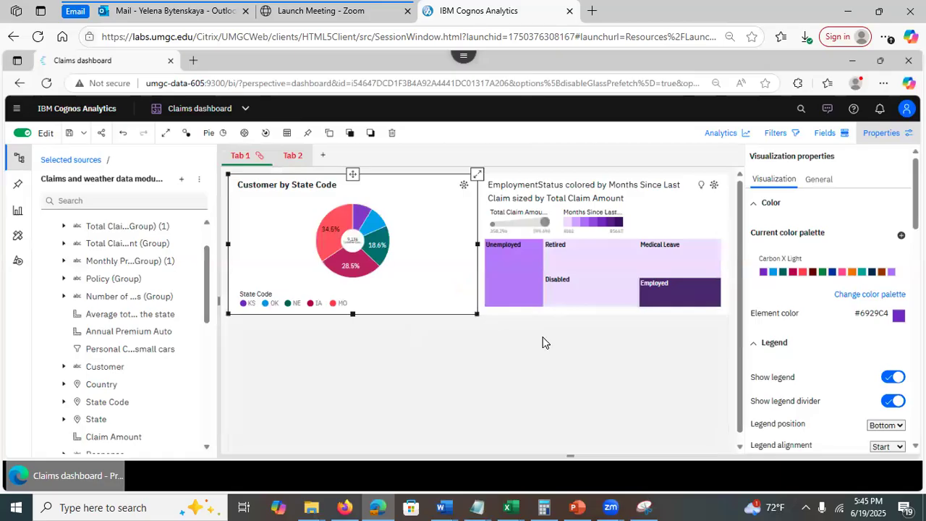
pyautogui.click(394, 371)
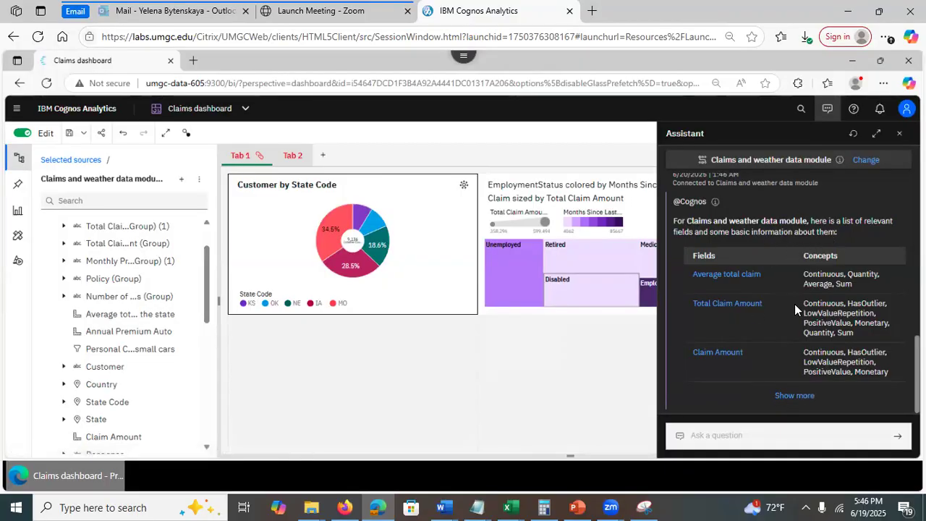
pyautogui.click(794, 396)
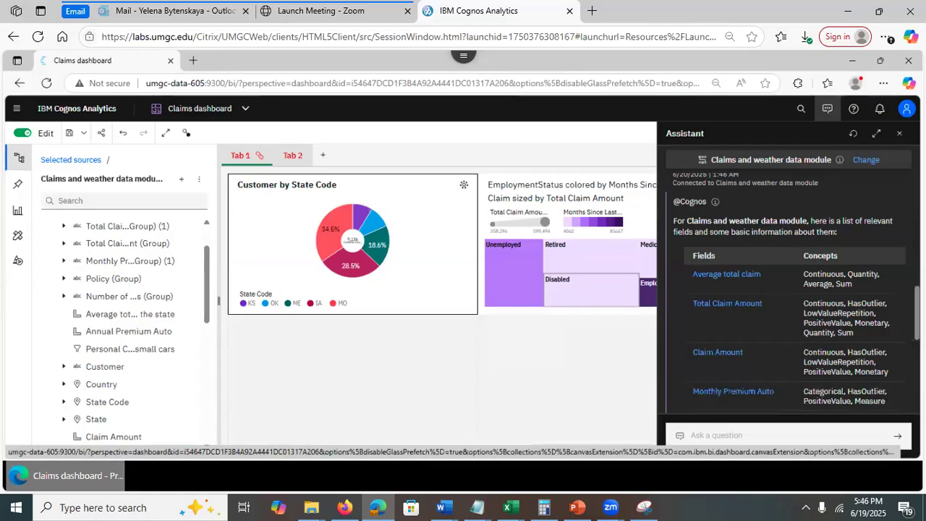
pyautogui.scroll(-5, 794, 333)
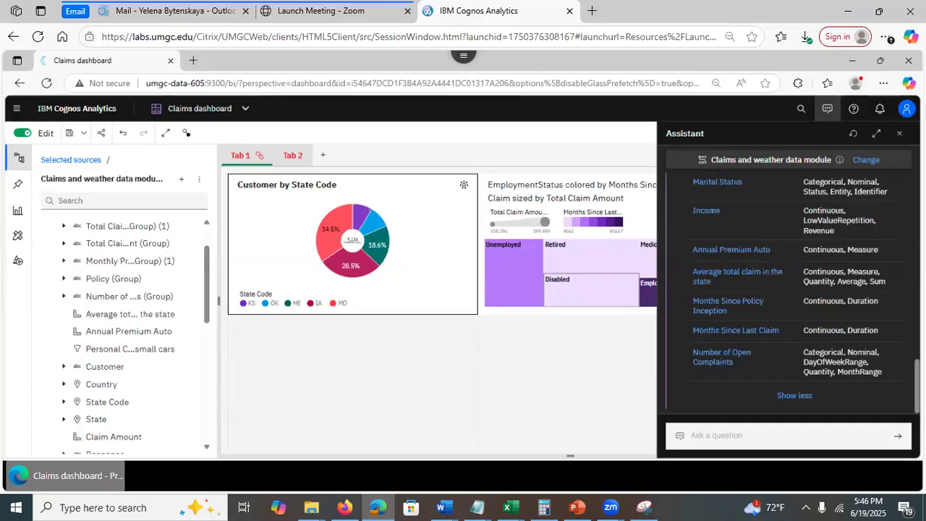
pyautogui.scroll(5, 794, 289)
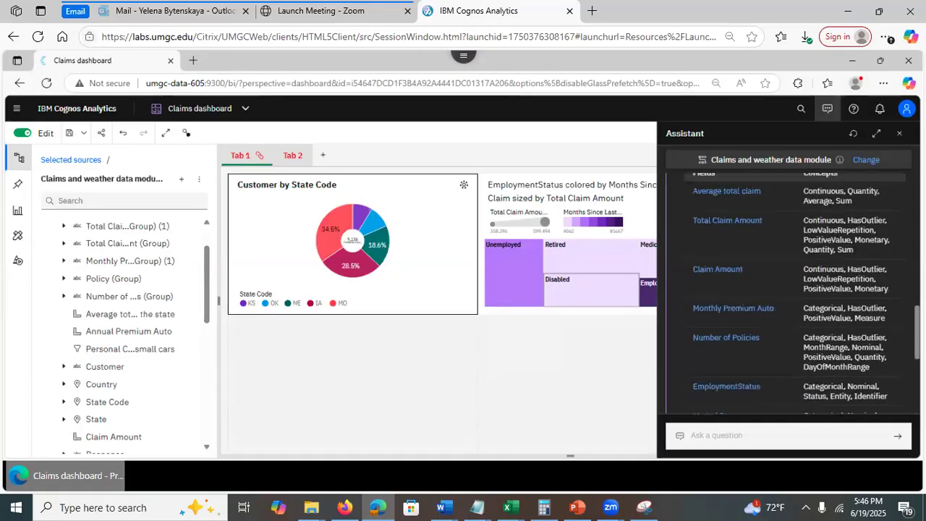
pyautogui.scroll(1, 785, 276)
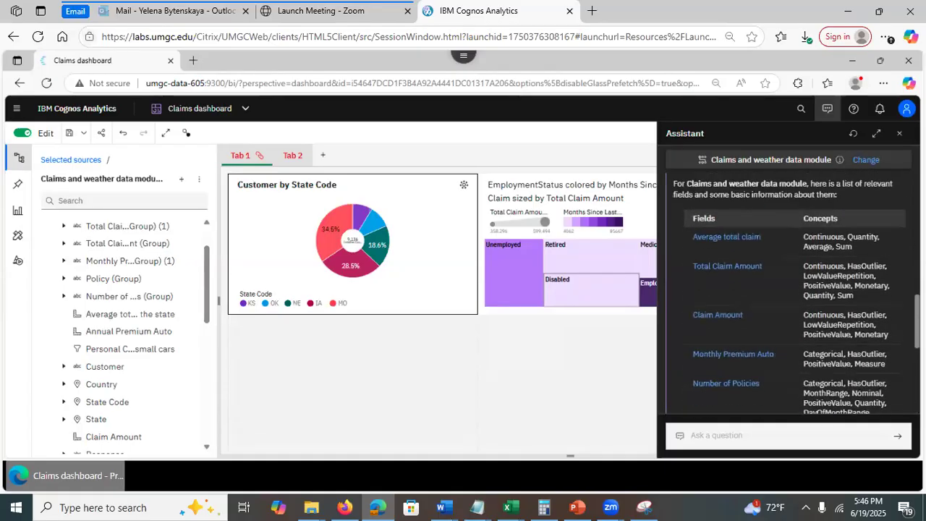
# Look up Total Claim Amount in the Assistant and ask what influences Total Claim Amount
pyautogui.click(746, 266)
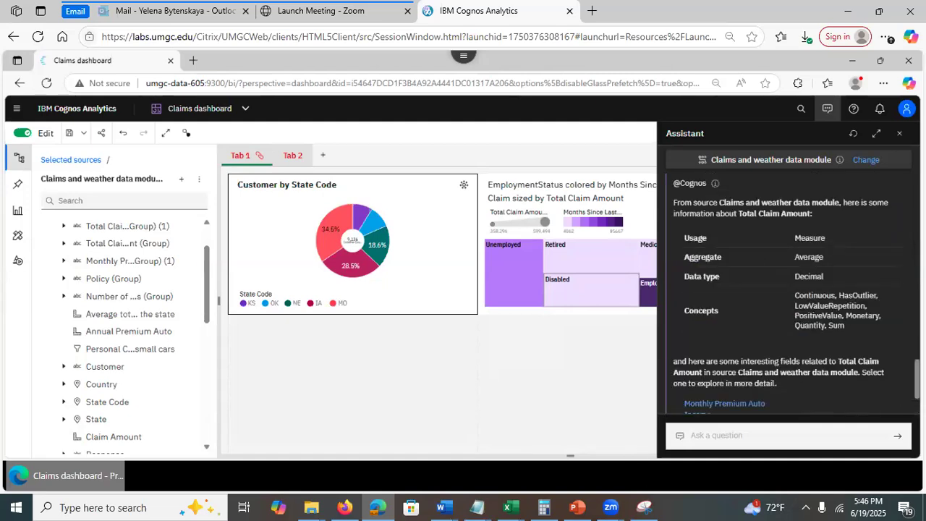
pyautogui.scroll(-2, 788, 289)
pyautogui.scroll(3, 788, 289)
pyautogui.scroll(-1, 858, 295)
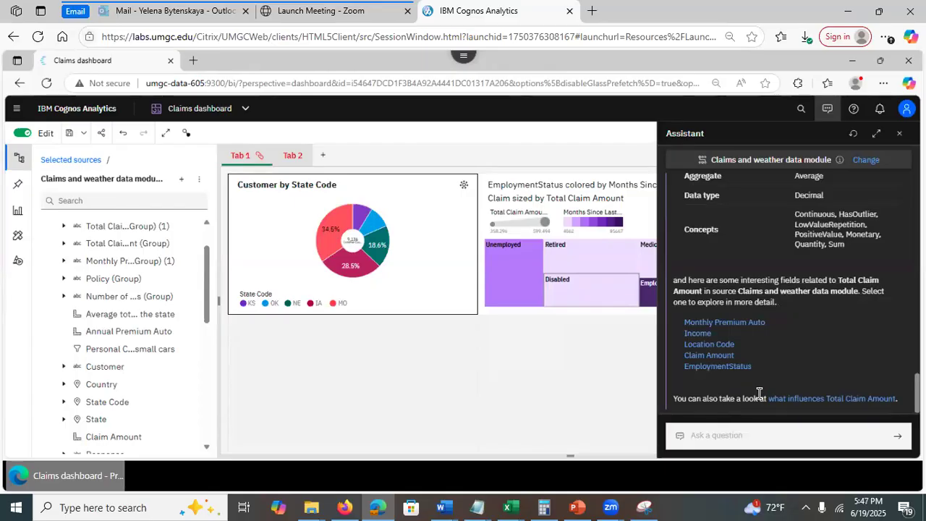
pyautogui.click(829, 398)
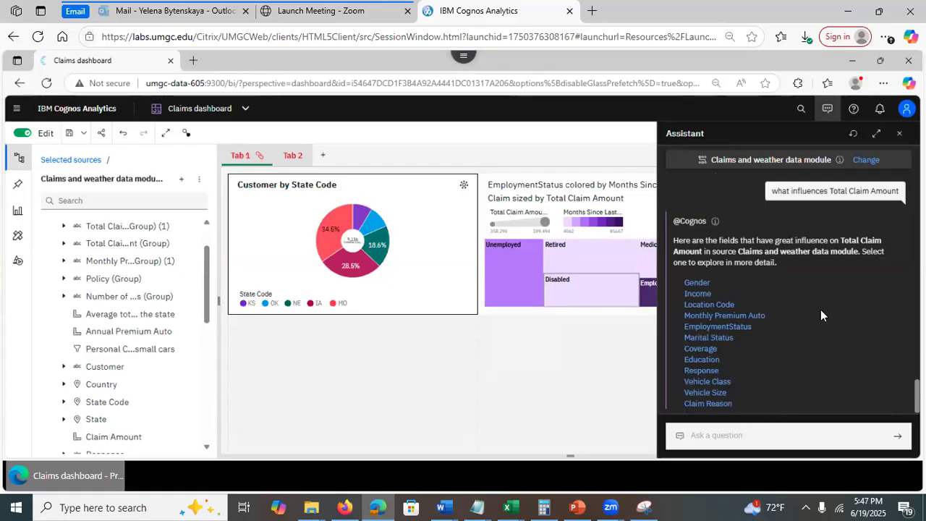
# Have the Assistant chart Total Claim Amount by Location Code and place the column chart below the donut chart on Tab 1
pyautogui.click(721, 305)
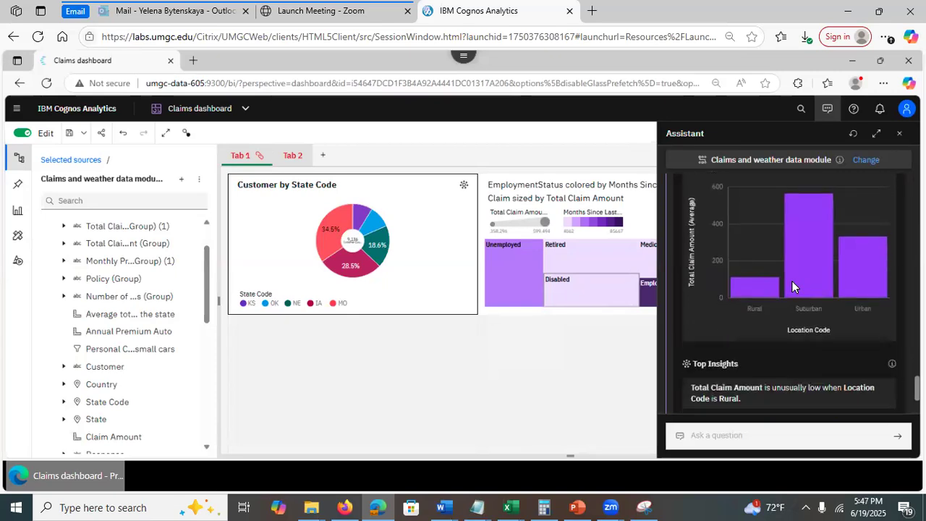
pyautogui.moveTo(786, 295); pyautogui.dragTo(353, 374)
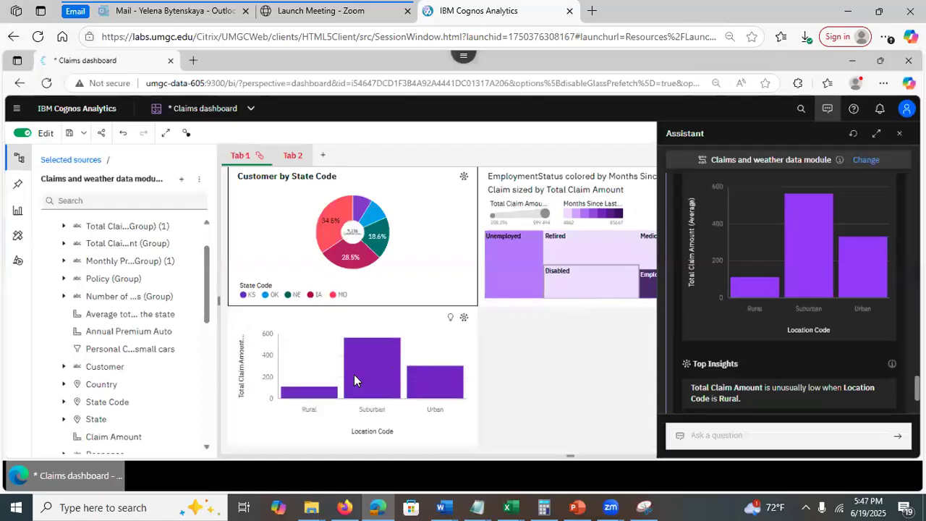
pyautogui.click(523, 351)
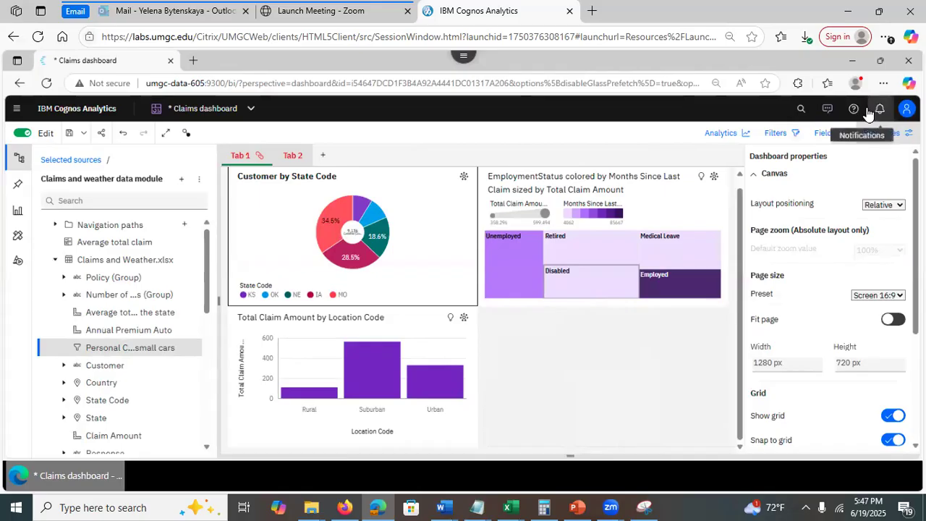
# Review the Assistant's chart options and the list of fields influencing Total Claim Amount, and close the Assistant
pyautogui.click(826, 108)
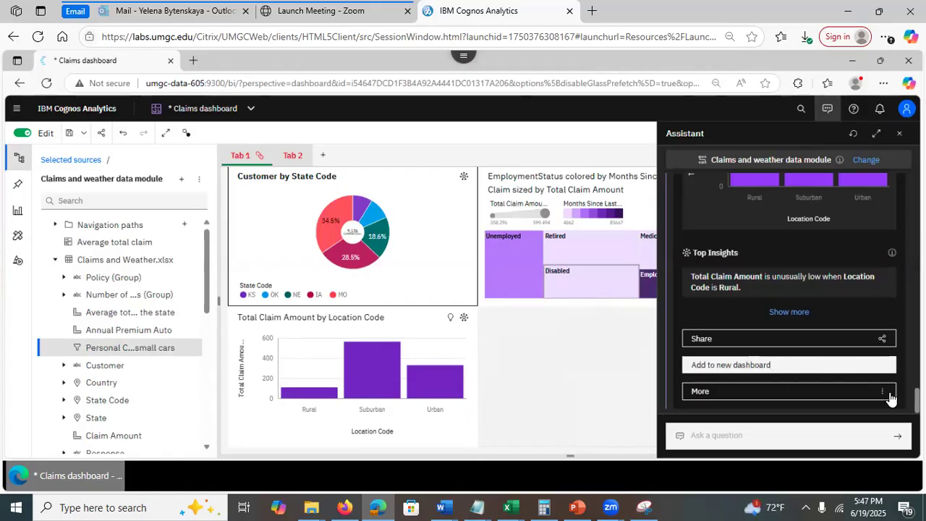
pyautogui.scroll(5, 691, 408)
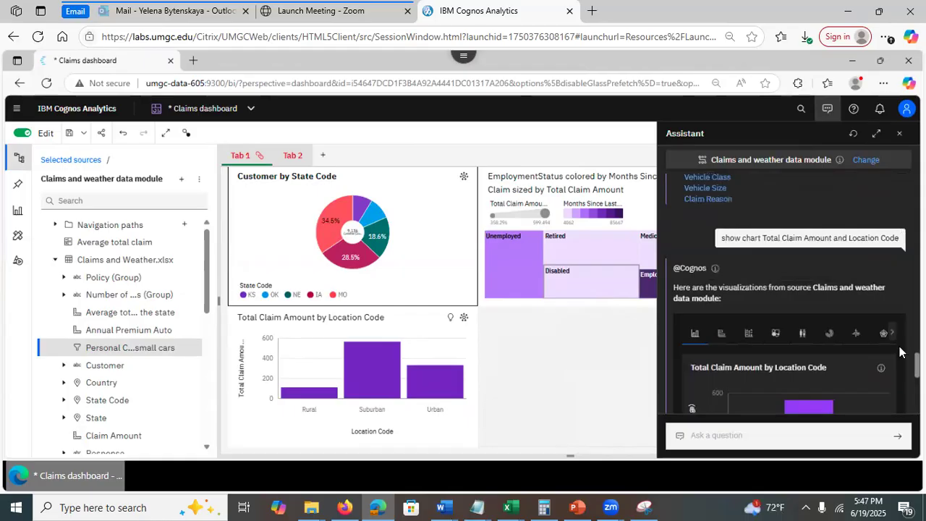
pyautogui.scroll(-10, 898, 343)
pyautogui.scroll(-5, 894, 325)
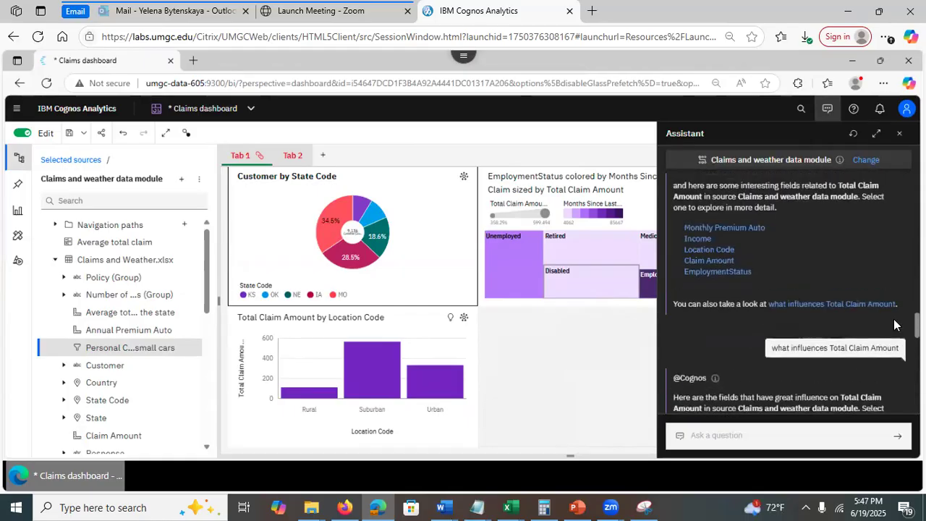
pyautogui.scroll(-2, 897, 347)
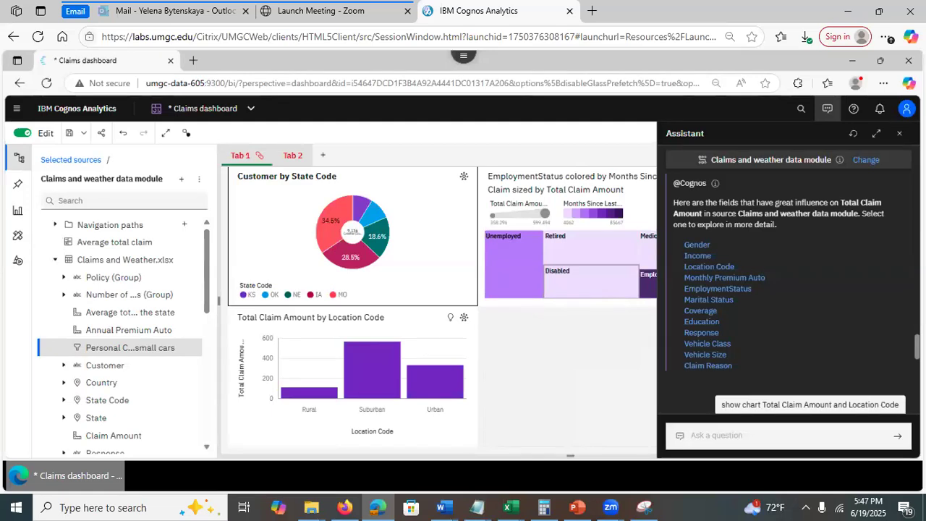
pyautogui.moveTo(733, 345); pyautogui.dragTo(722, 324)
pyautogui.click(606, 401)
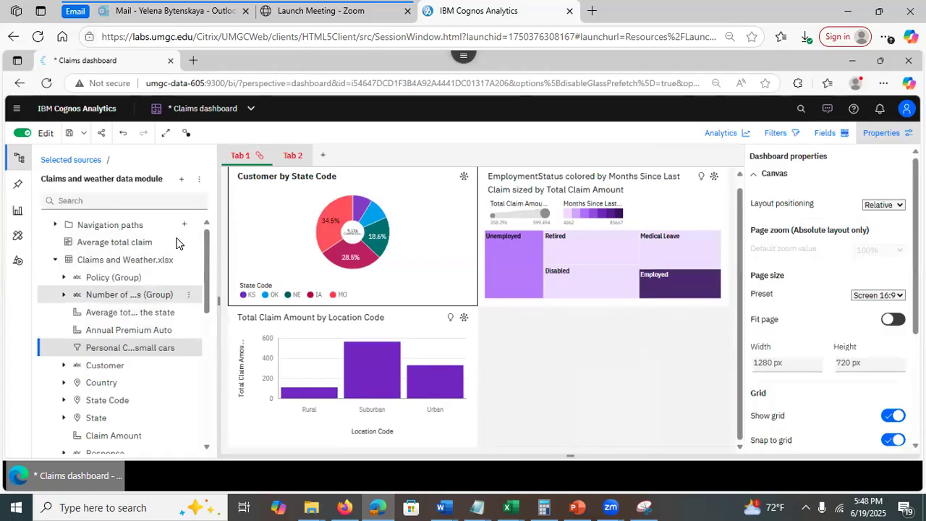
# Hide the dashboard properties and switch to the Cognos analytics Session 2 presentation in PowerPoint
pyautogui.click(879, 131)
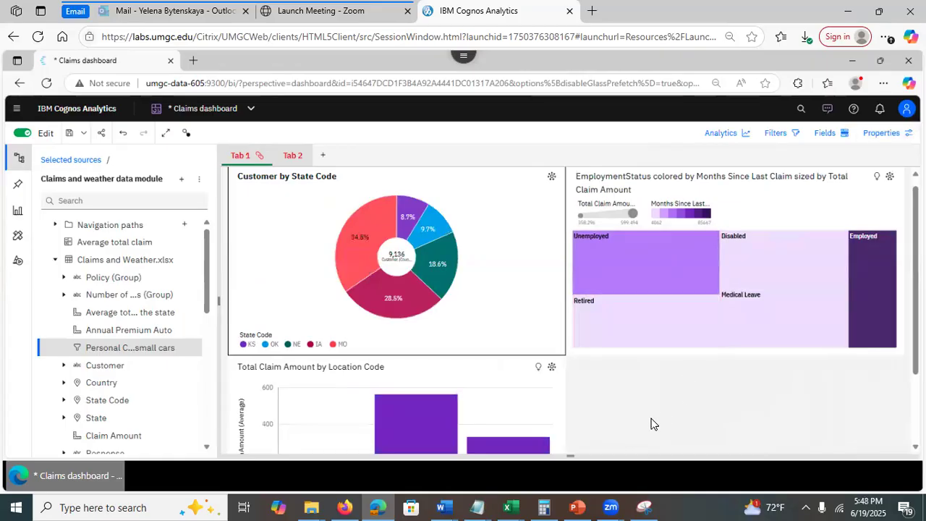
pyautogui.click(576, 506)
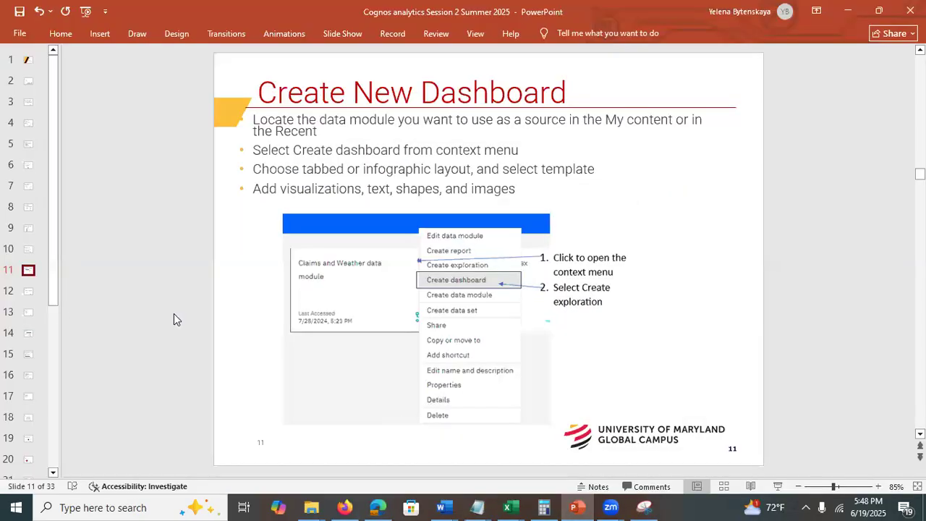
# Review the slides on dashboard layouts, templates and the tabbed dashboard interface, and switch back to the Claims dashboard in Cognos Analytics
pyautogui.click(29, 295)
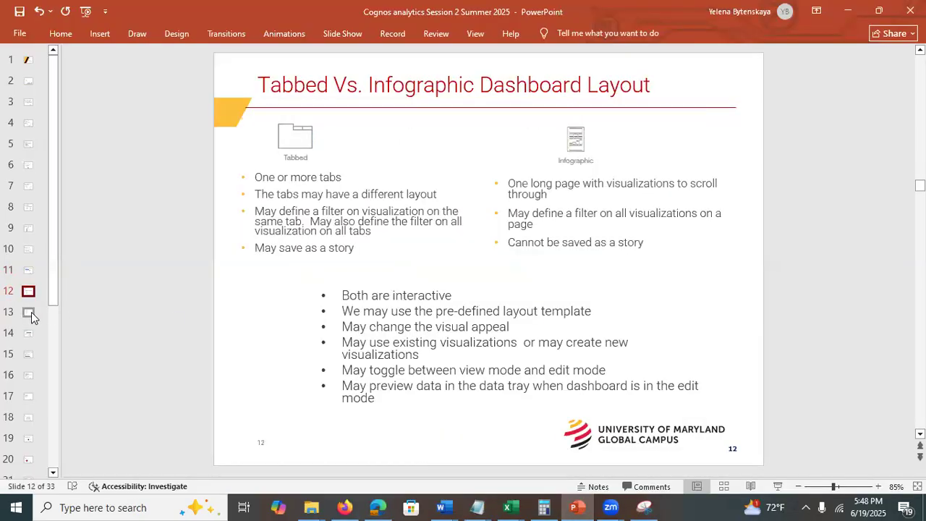
pyautogui.click(30, 312)
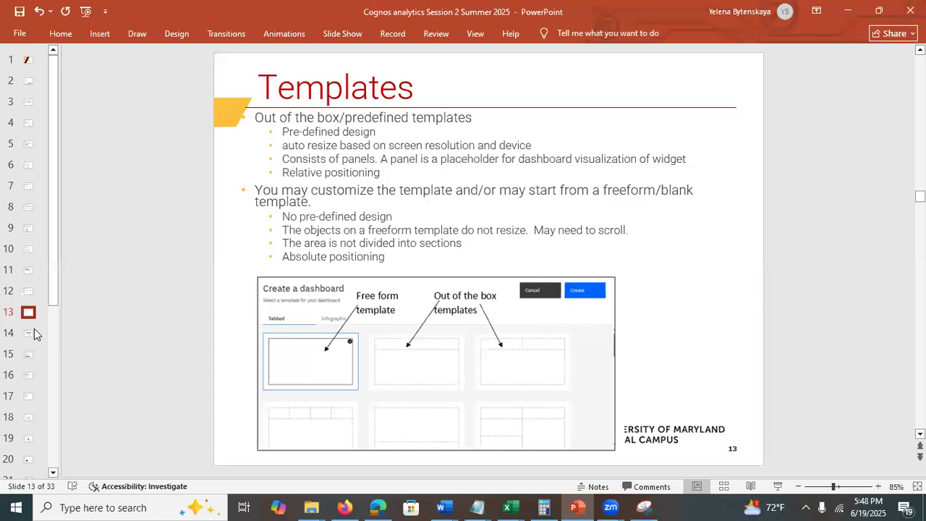
pyautogui.click(28, 333)
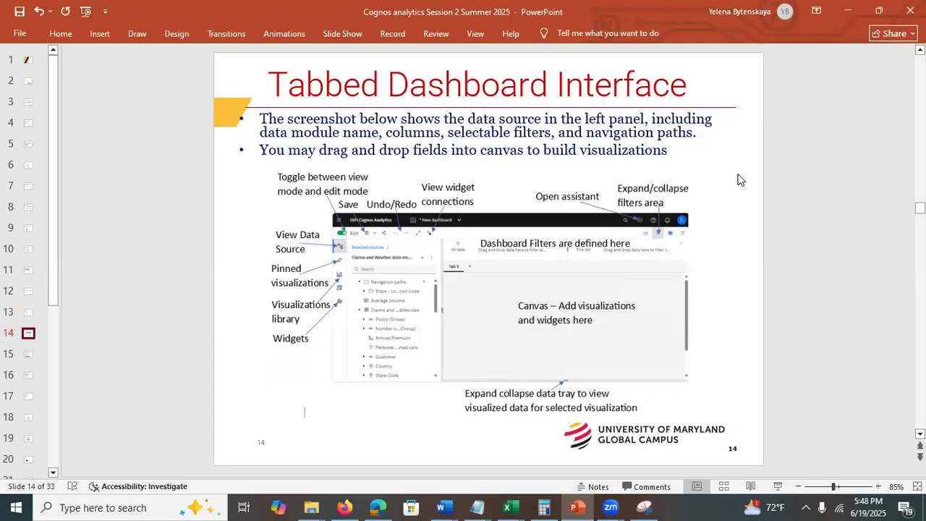
pyautogui.hotkey('alt', 'Tab')
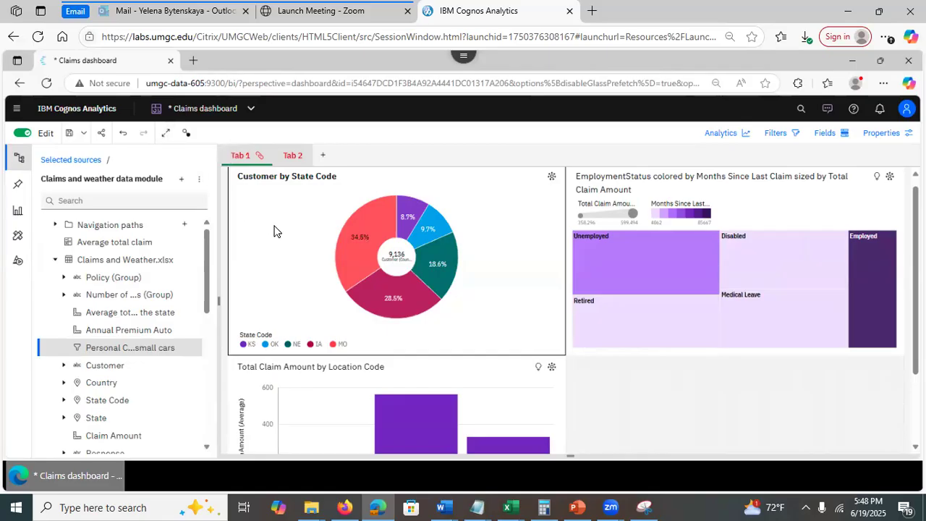
# Filter the connected Tab 1 charts by the MO and IA slices of the donut chart in turn, clearing each filter
pyautogui.click(352, 250)
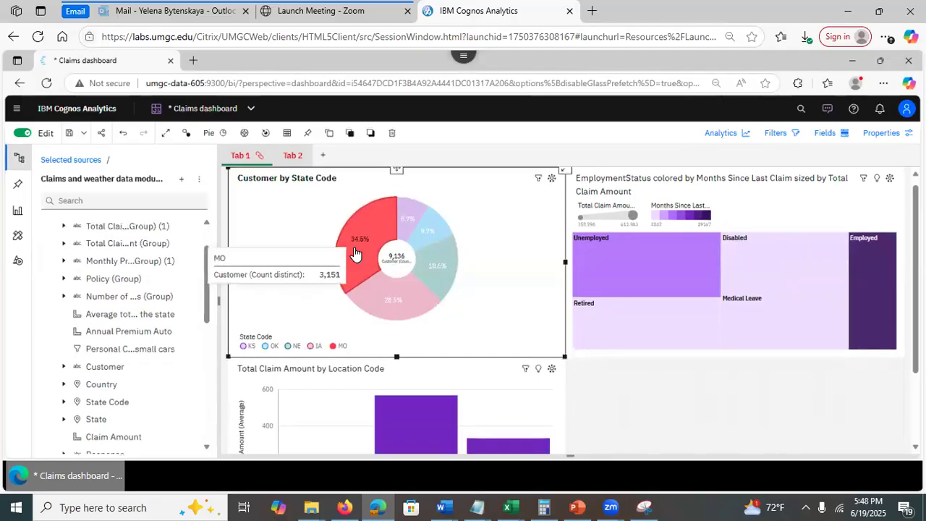
pyautogui.moveTo(915, 218); pyautogui.dragTo(915, 229)
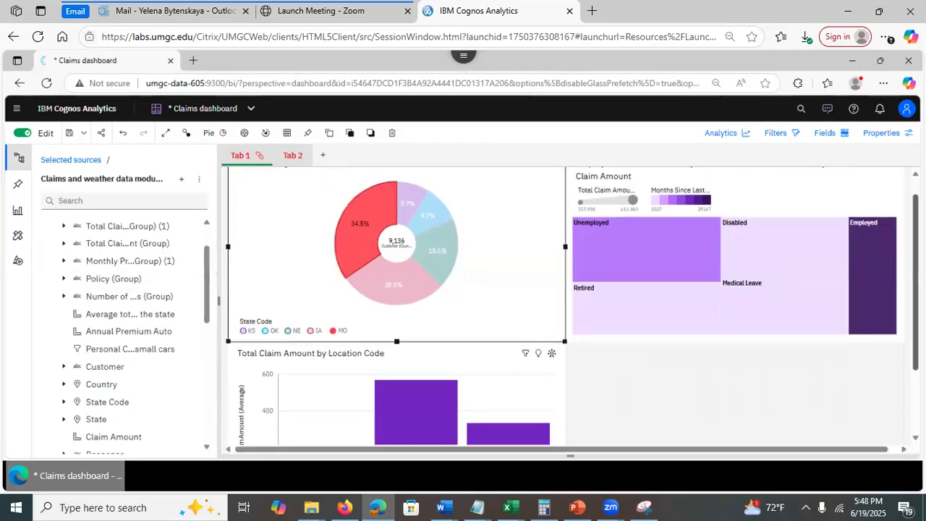
pyautogui.click(387, 294)
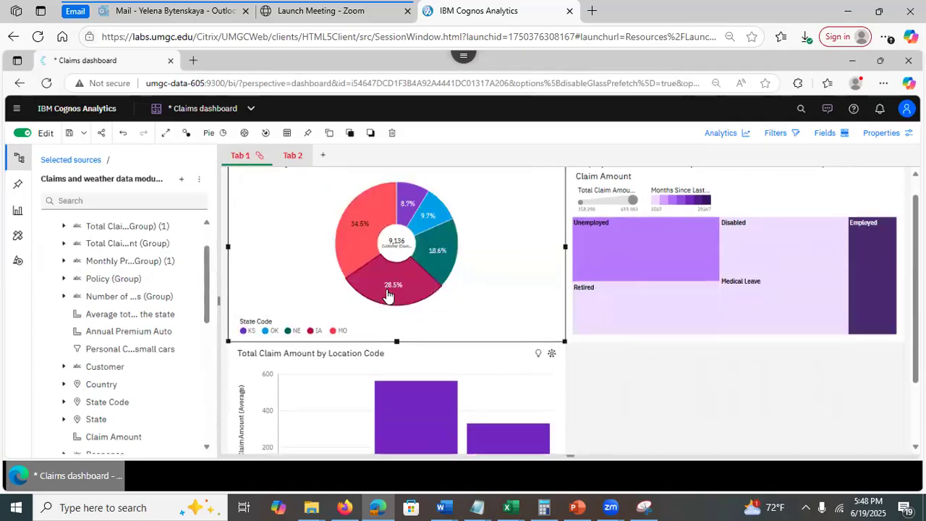
pyautogui.click(387, 294)
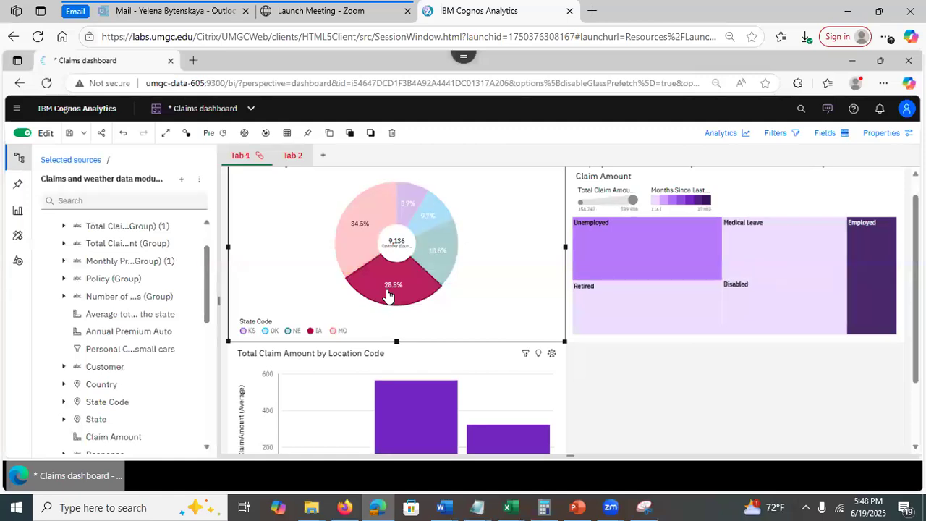
pyautogui.click(387, 295)
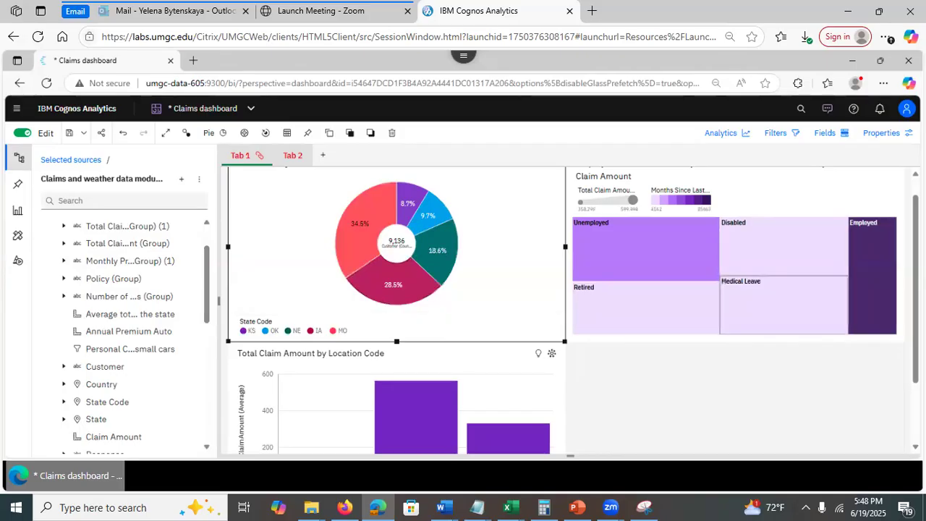
# Deselect the donut chart and switch to the Cognos analytics Session 2 presentation in PowerPoint
pyautogui.scroll(-2, 572, 305)
pyautogui.scroll(2, 597, 432)
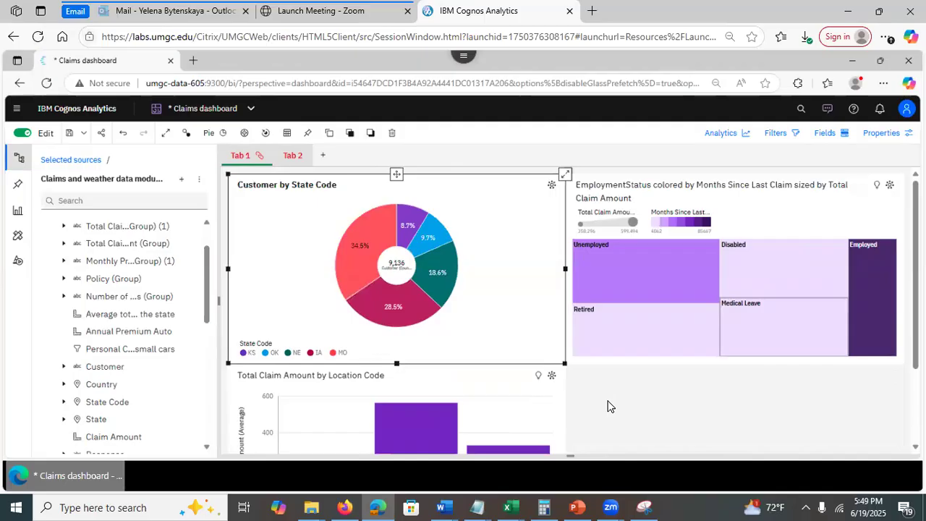
pyautogui.click(608, 406)
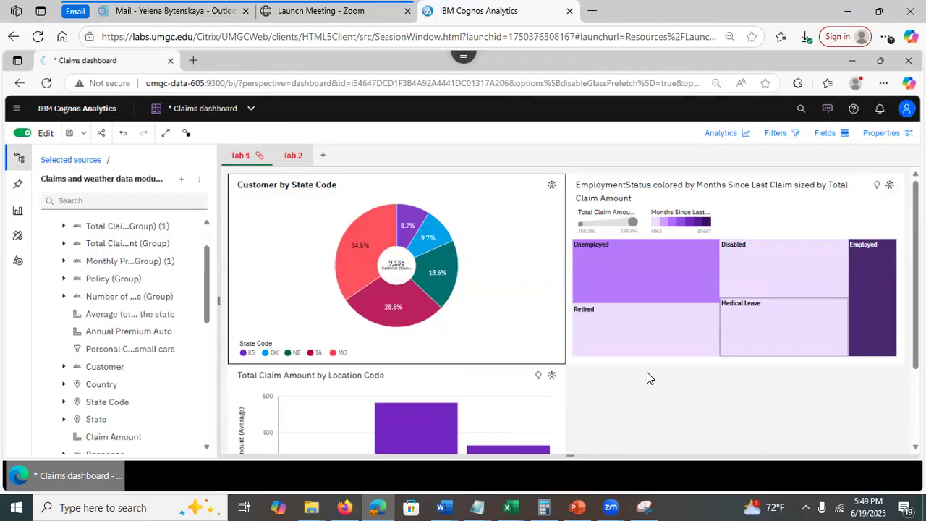
pyautogui.click(582, 506)
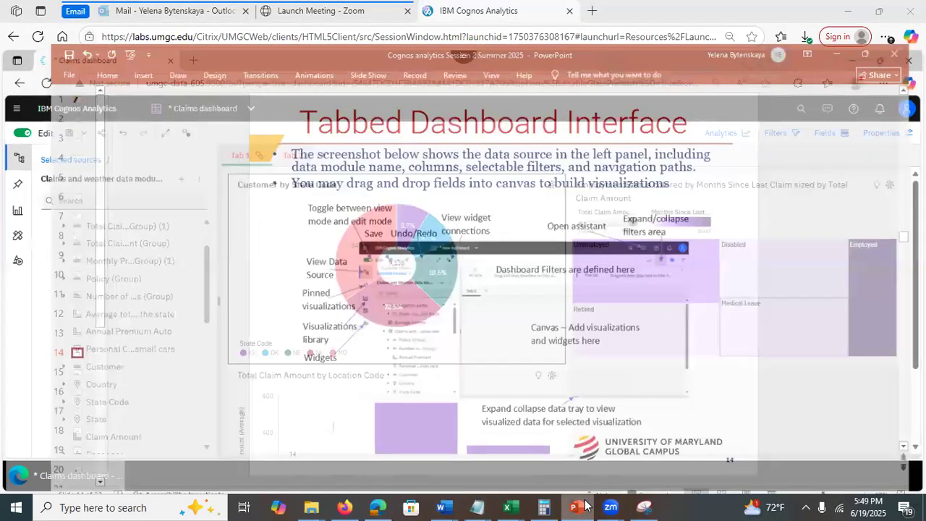
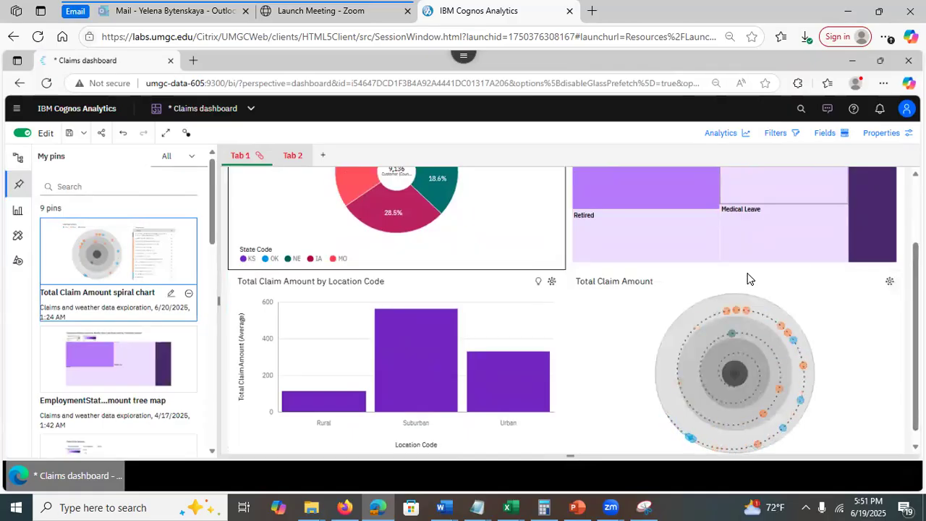
# Look over the spiral chart and tree map on Tab 1 and the saved pins
pyautogui.click(616, 409)
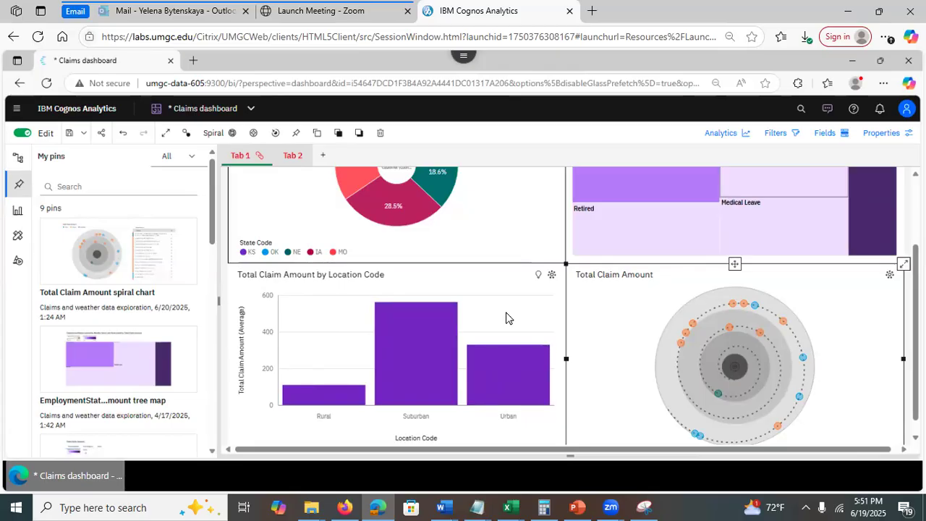
pyautogui.click(807, 206)
pyautogui.scroll(2, 895, 243)
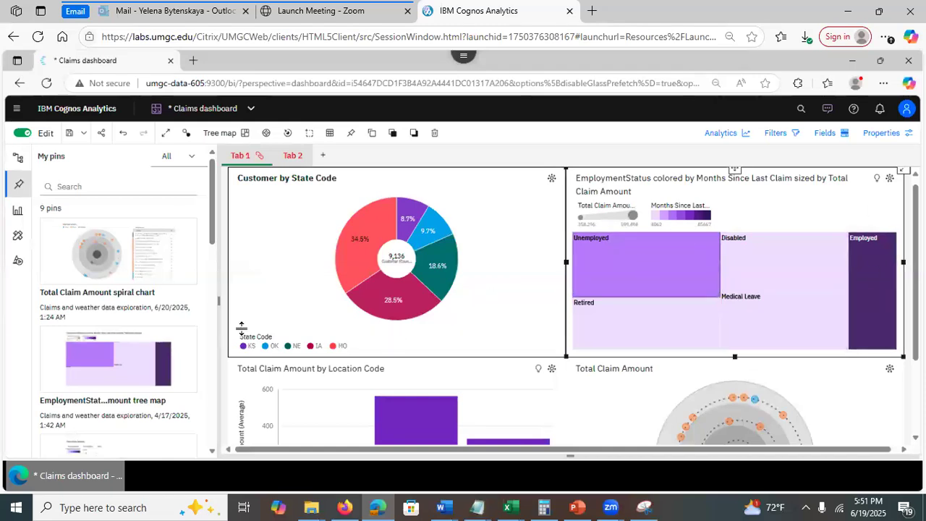
pyautogui.scroll(-2, 214, 235)
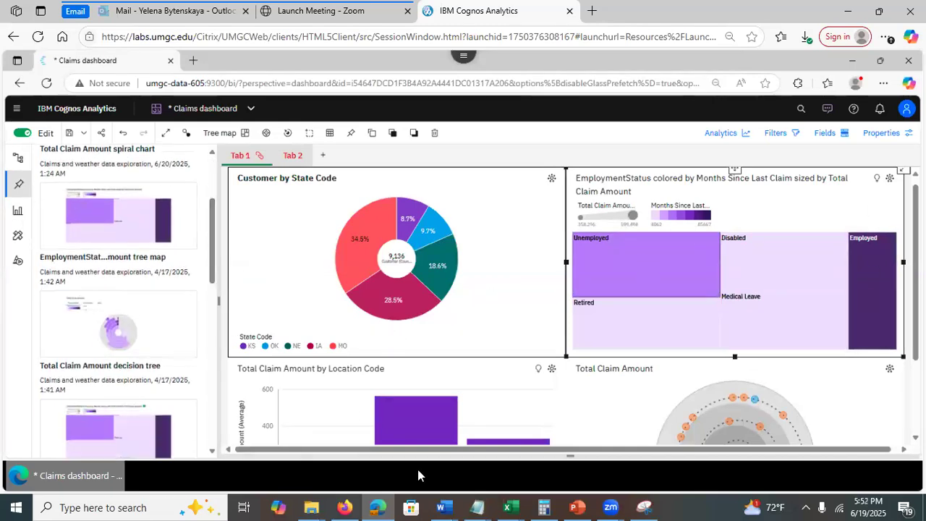
# Switch to PowerPoint, read the Adding Text Widget slide, and return to the Claims dashboard in Cognos Analytics
pyautogui.click(577, 506)
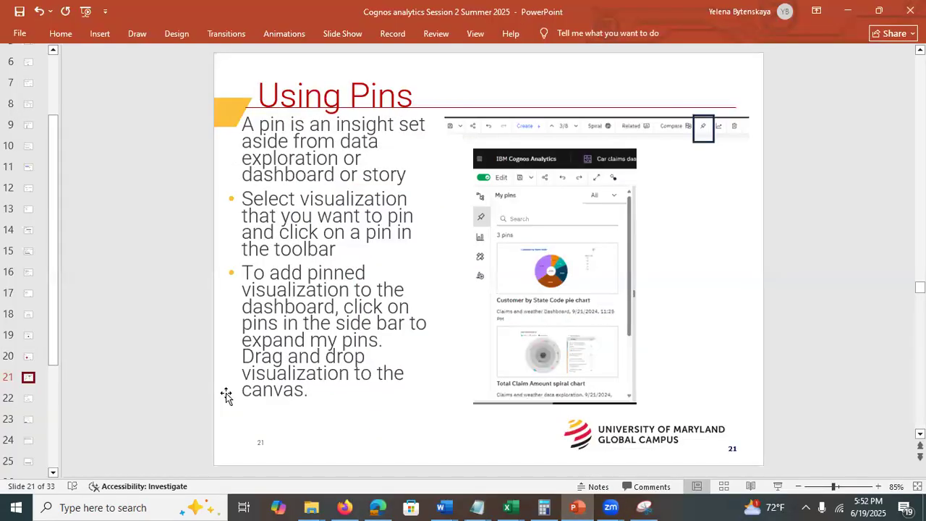
pyautogui.click(29, 400)
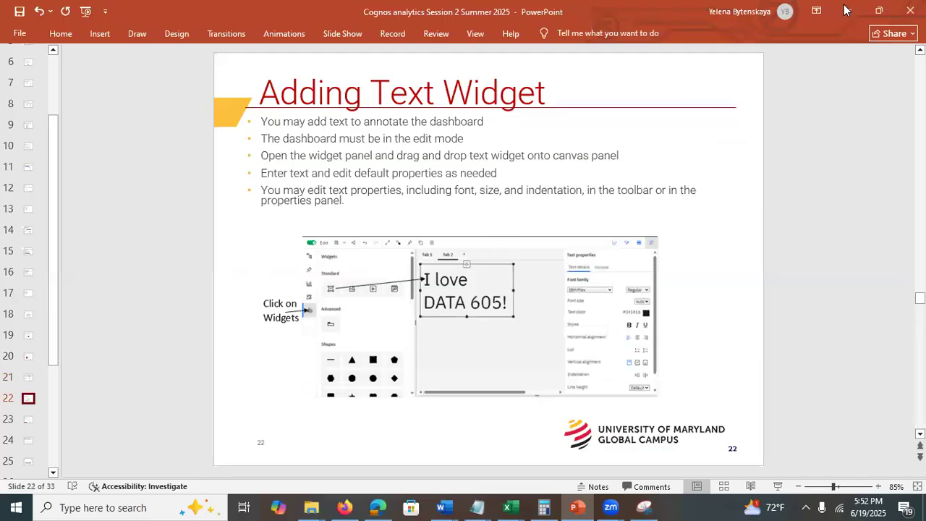
pyautogui.hotkey('alt', 'Tab')
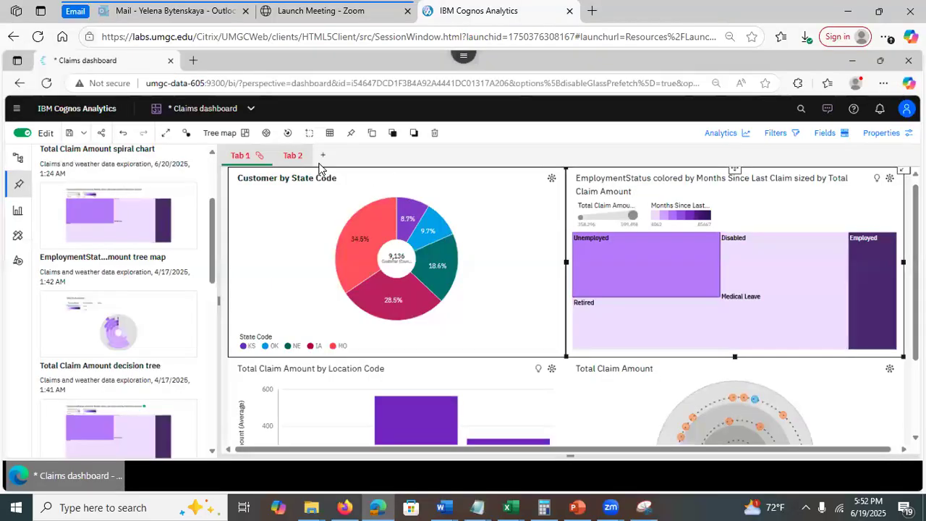
# Add a text widget to the upper-left area of the canvas on Tab 2
pyautogui.click(293, 155)
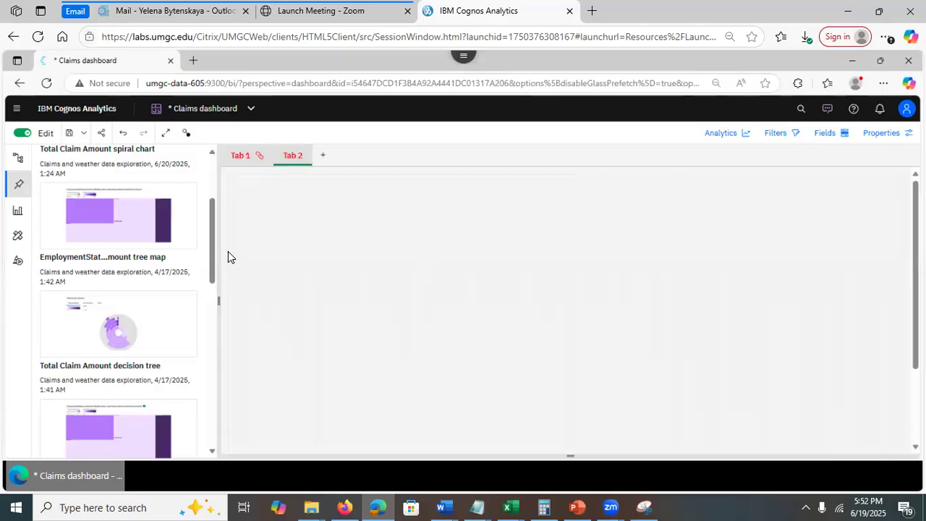
pyautogui.click(16, 265)
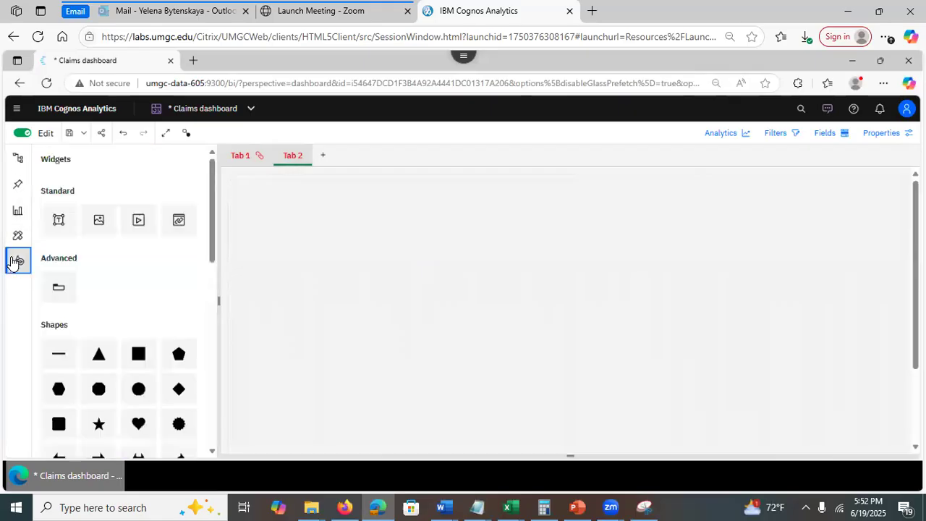
pyautogui.moveTo(59, 220); pyautogui.dragTo(395, 265)
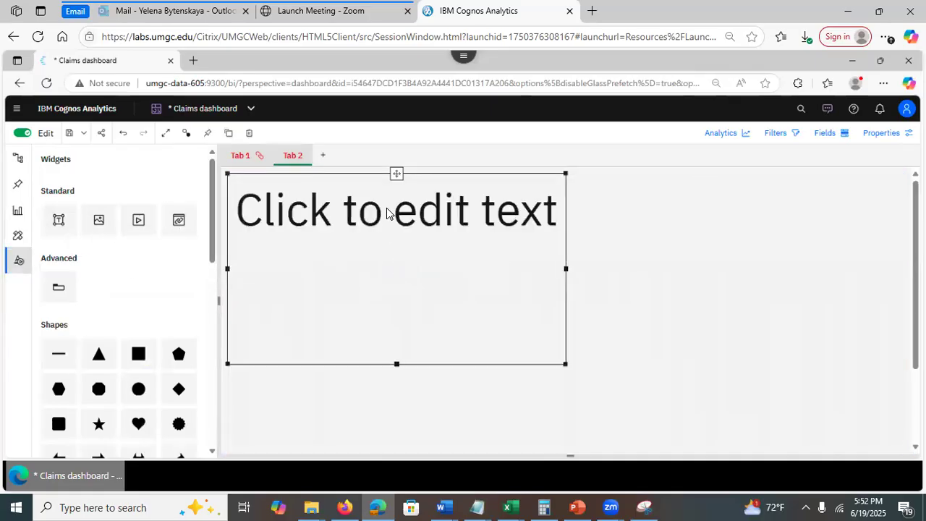
# Enter "I love DATA 605" in the text widget and deselect it
pyautogui.click(391, 220)
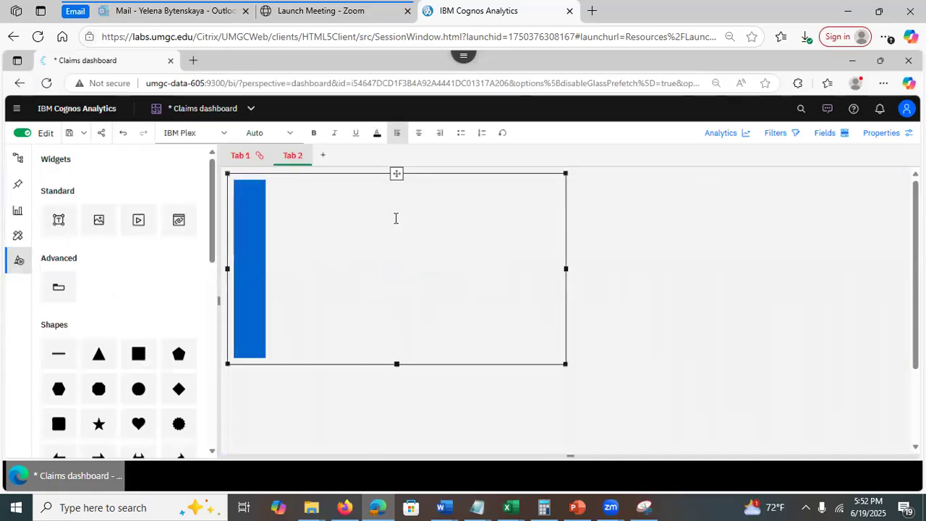
pyautogui.write('I lo')
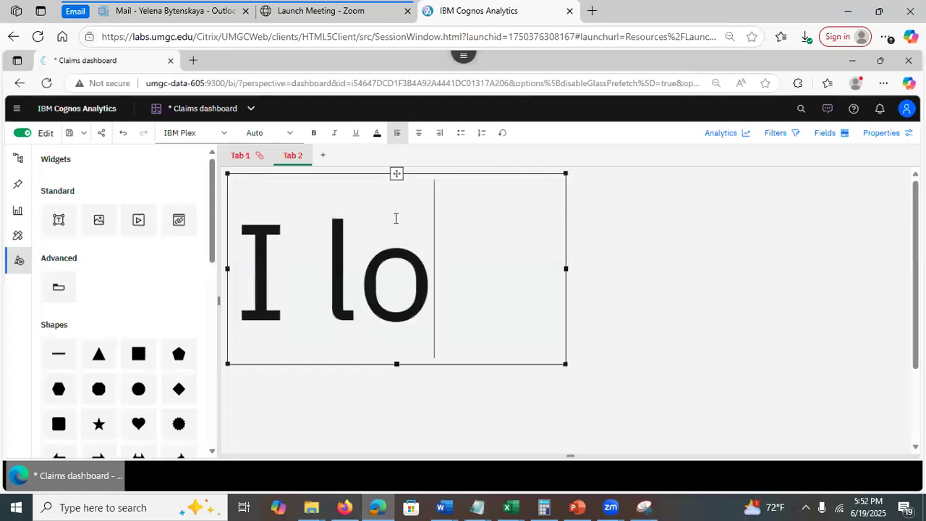
pyautogui.write('ve ')
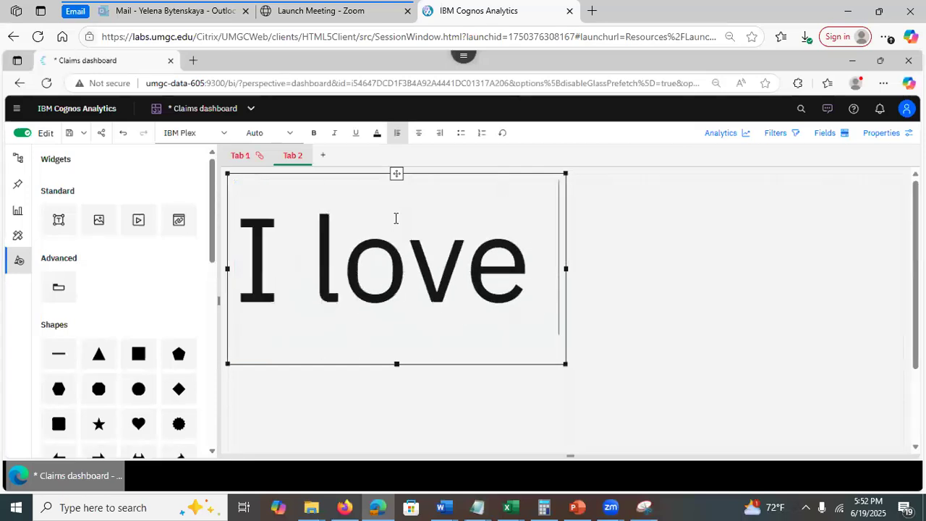
pyautogui.write('DATA ')
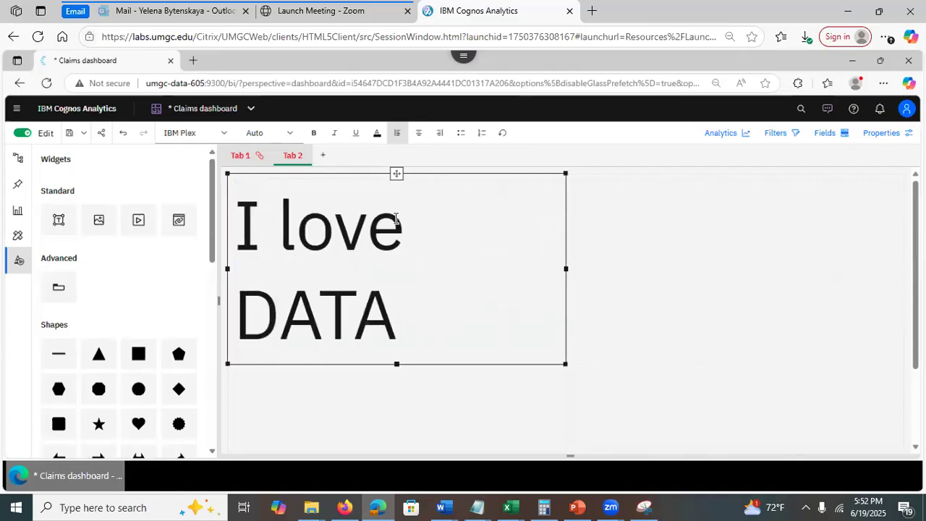
pyautogui.write('605')
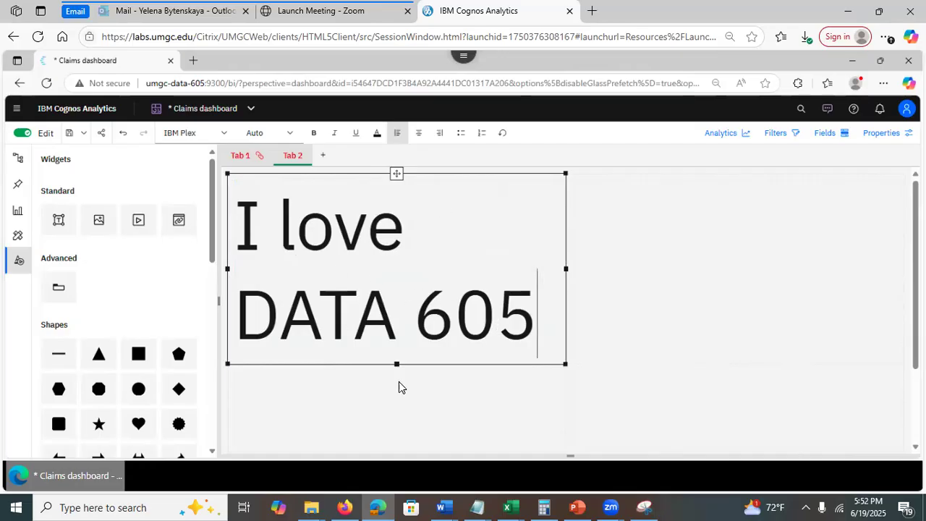
pyautogui.click(378, 394)
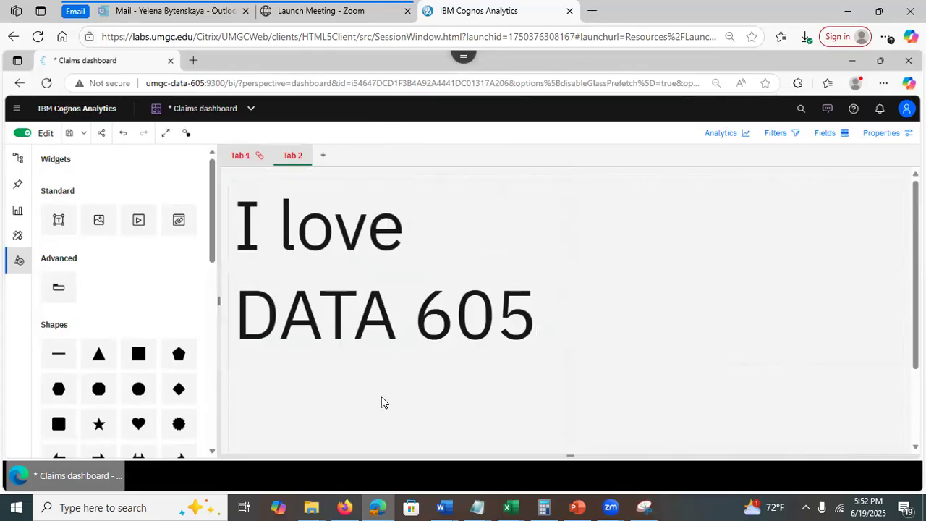
# Select the text widget on Tab 2 and set its text color to dark green (#198038)
pyautogui.click(425, 315)
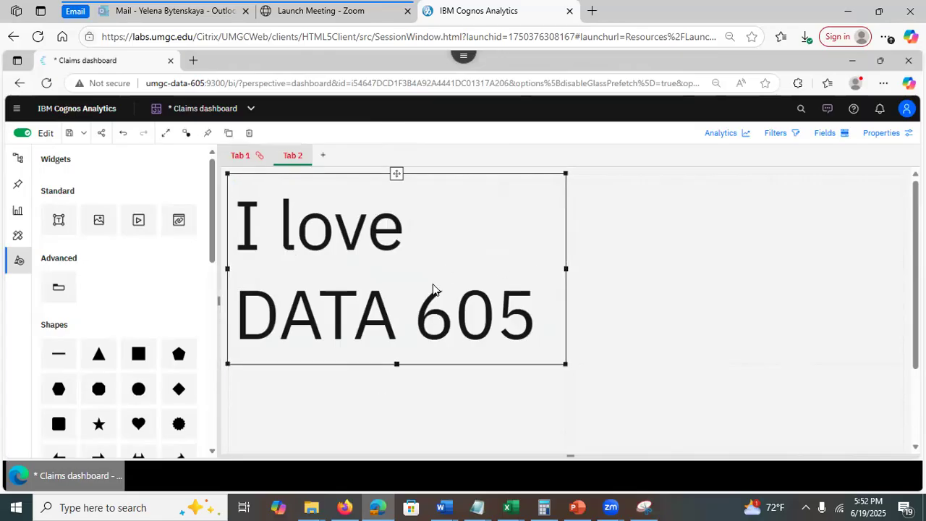
pyautogui.doubleClick(368, 312)
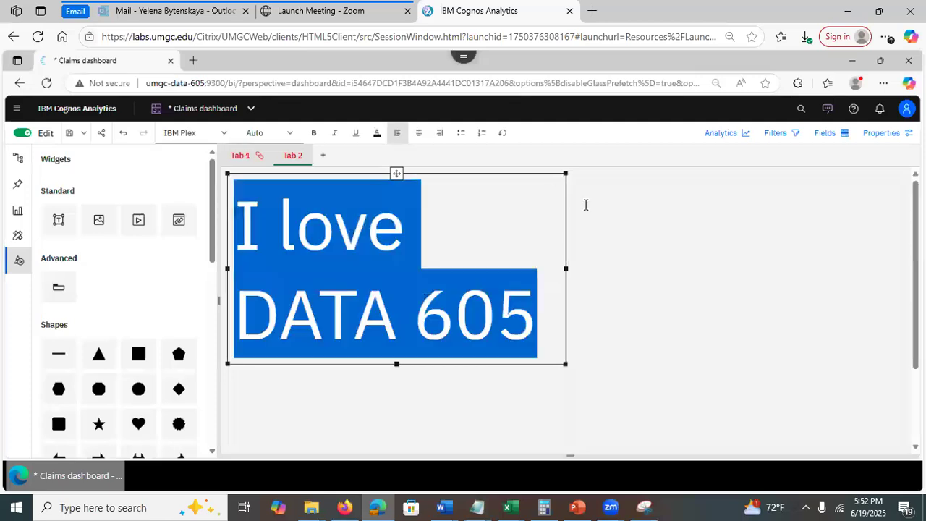
pyautogui.click(598, 244)
pyautogui.click(387, 231)
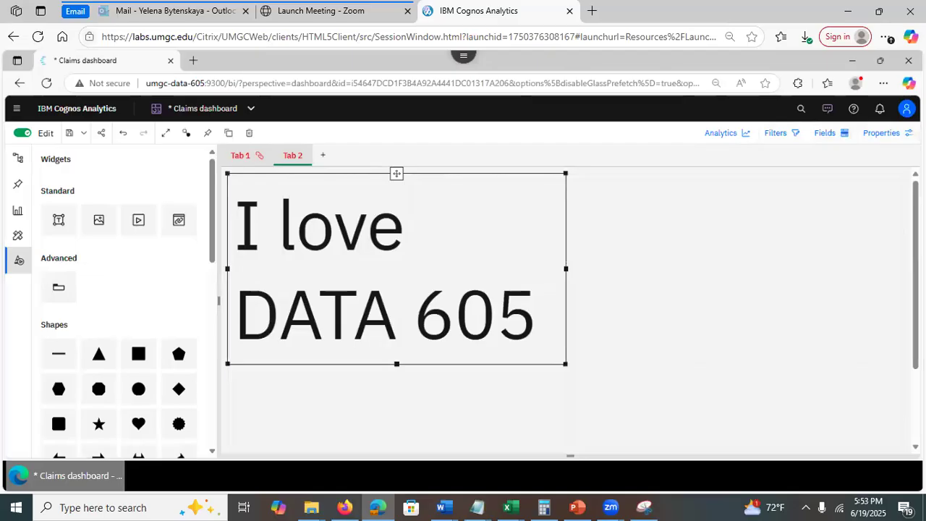
pyautogui.click(886, 132)
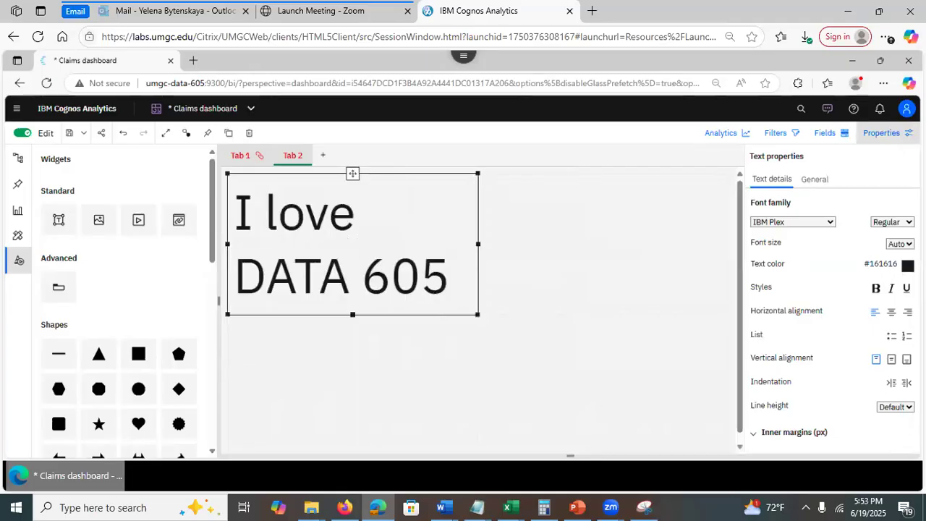
pyautogui.click(906, 266)
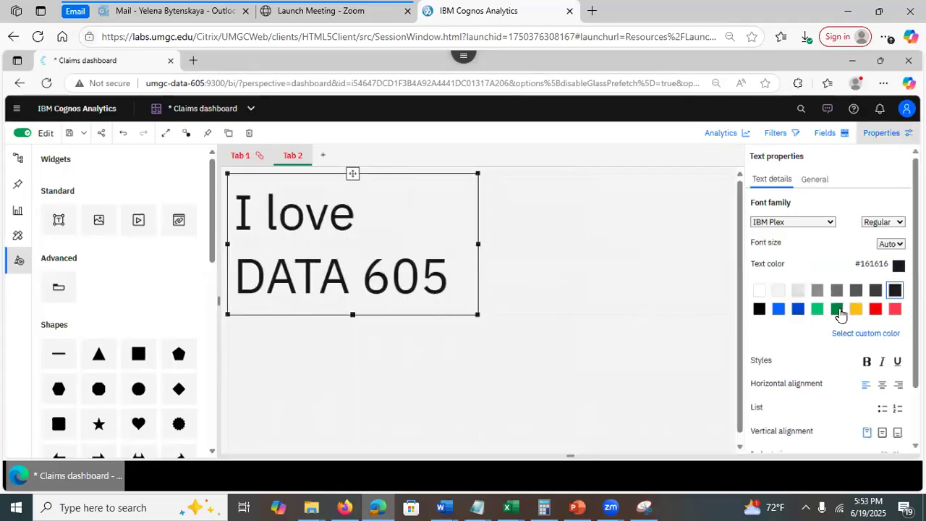
pyautogui.click(837, 311)
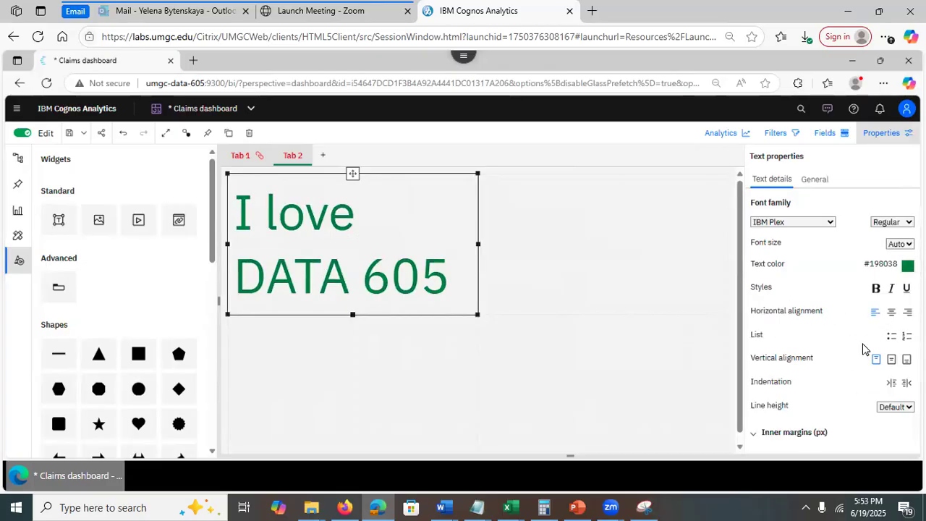
# Examine the text widget's inner margin settings and its general appearance and layout properties, and return to the text details
pyautogui.click(794, 433)
pyautogui.scroll(-3, 831, 300)
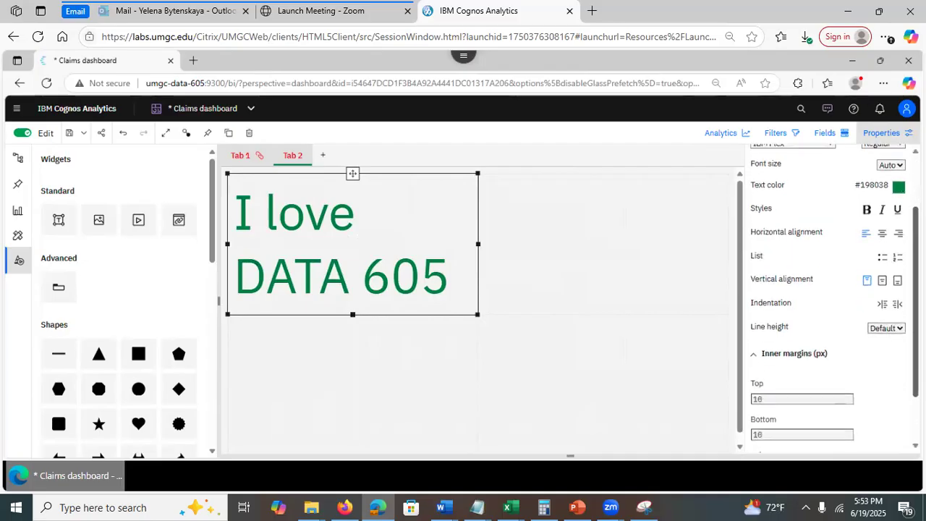
pyautogui.scroll(3, 832, 300)
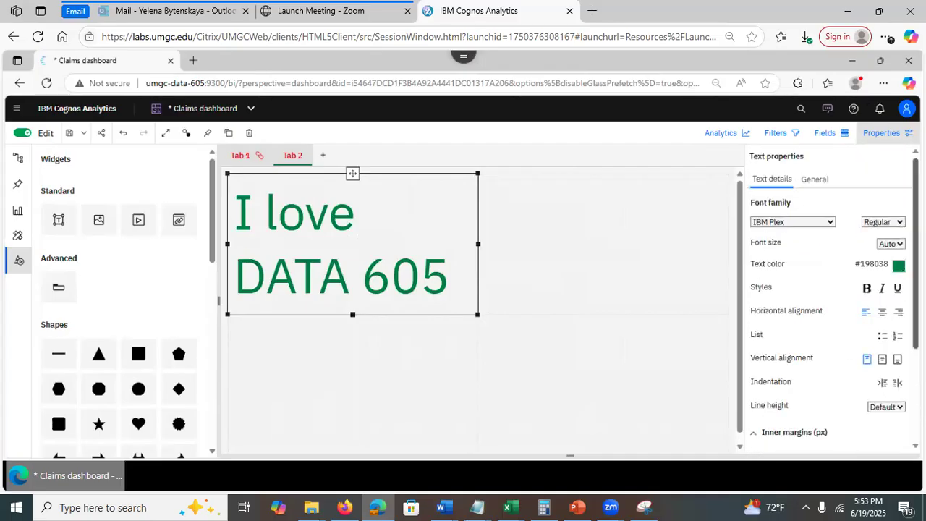
pyautogui.click(811, 183)
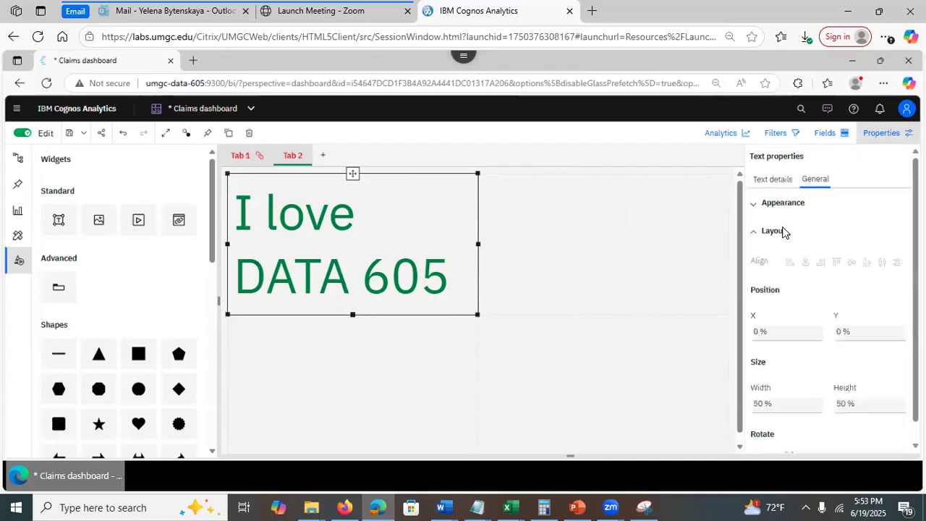
pyautogui.click(756, 205)
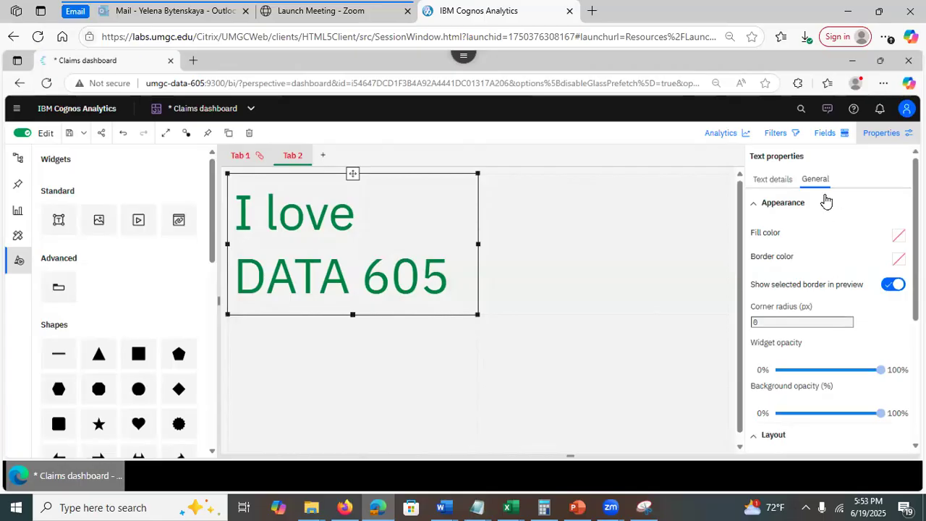
pyautogui.click(772, 180)
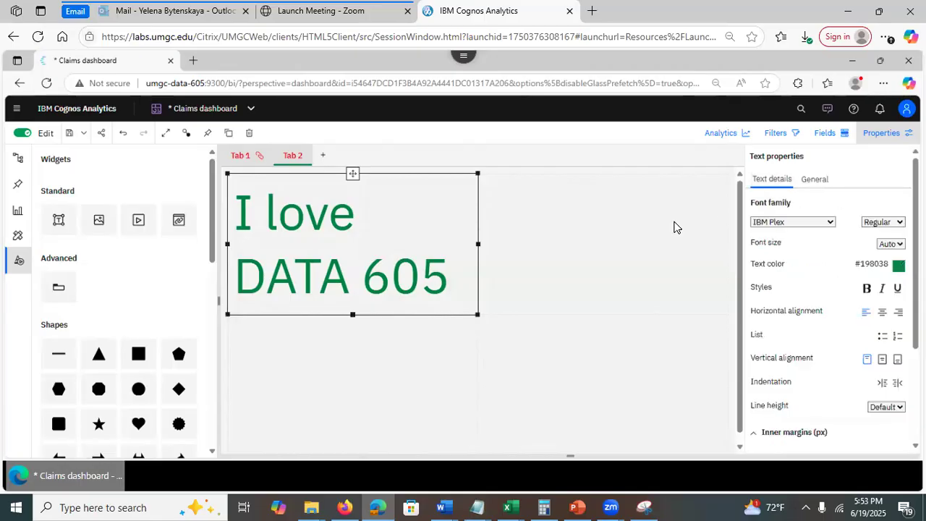
# Deselect the text widget and add an image widget to the empty upper-right area of the canvas on Tab 2
pyautogui.click(630, 233)
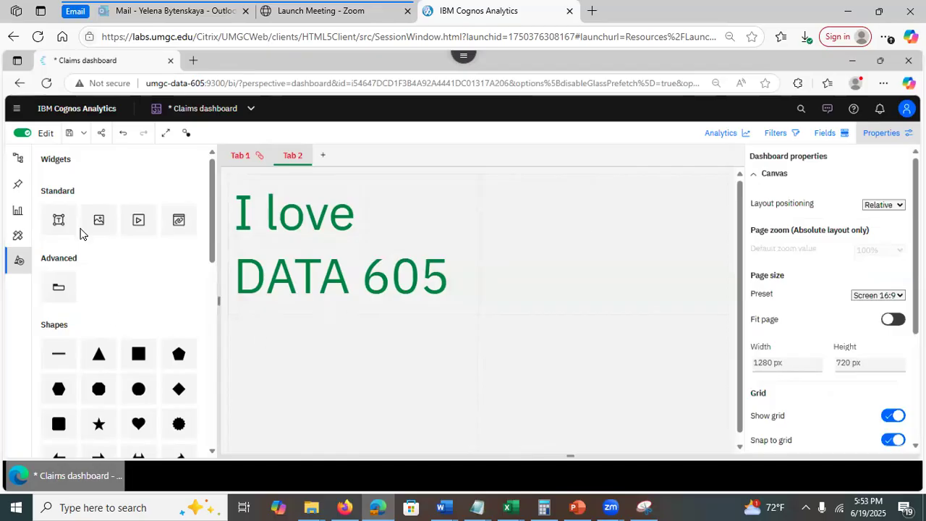
pyautogui.moveTo(96, 227); pyautogui.dragTo(601, 240)
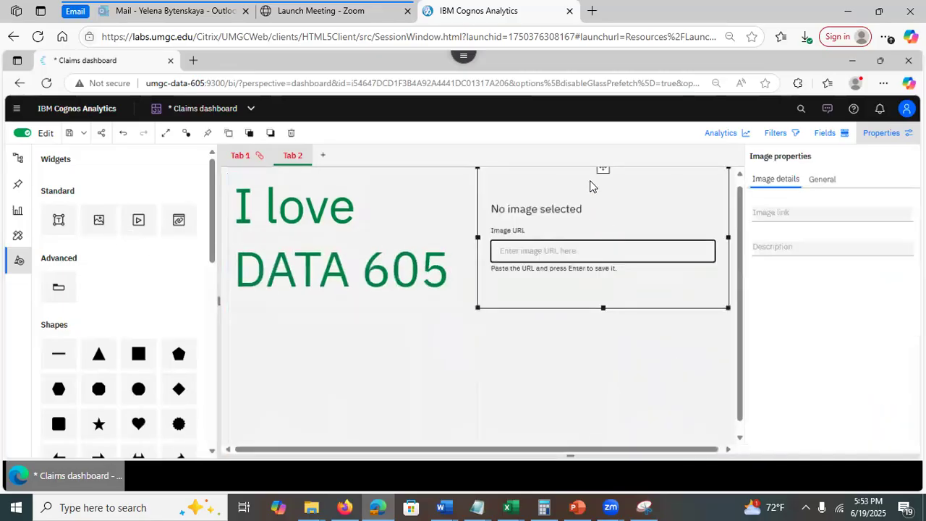
# Search the web in a new browser tab for "car accident images cartoon" and copy the link of the first picture with the blue and red cars
pyautogui.click(592, 11)
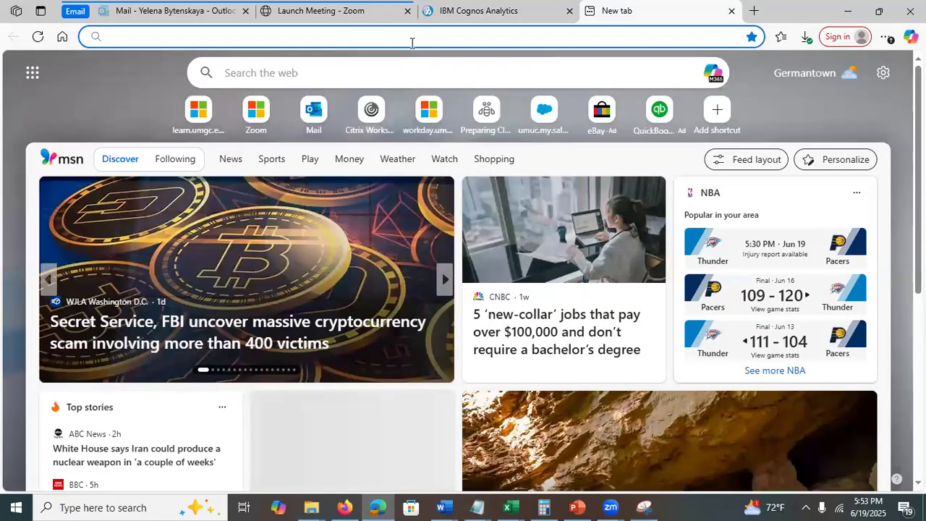
pyautogui.click(410, 37)
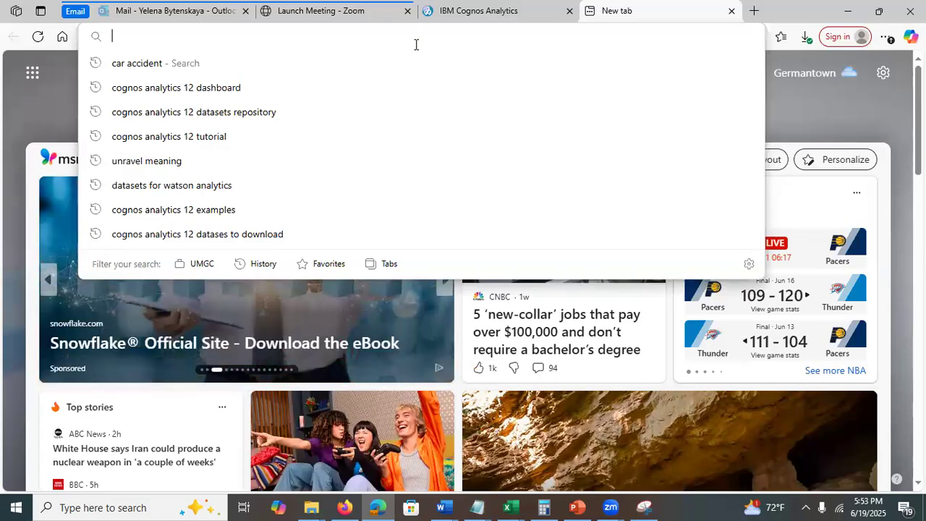
pyautogui.write('ca')
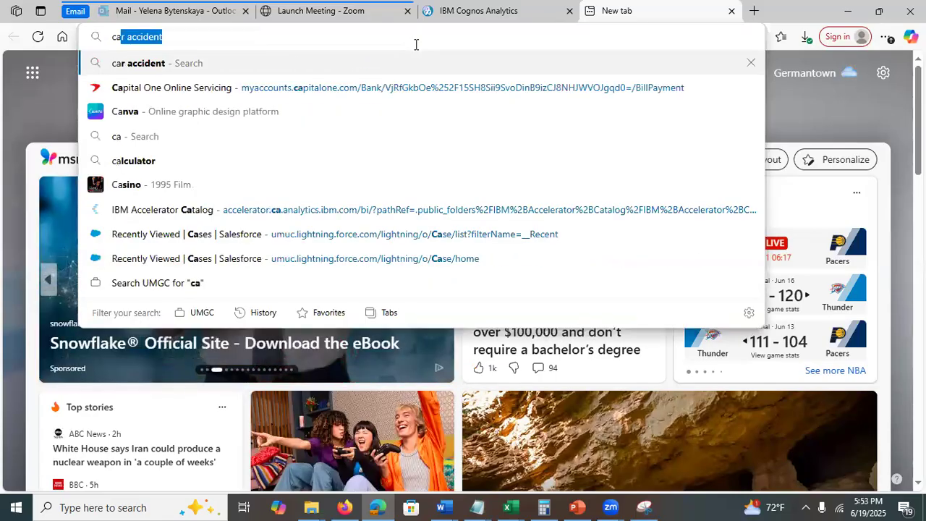
pyautogui.write('r accident image')
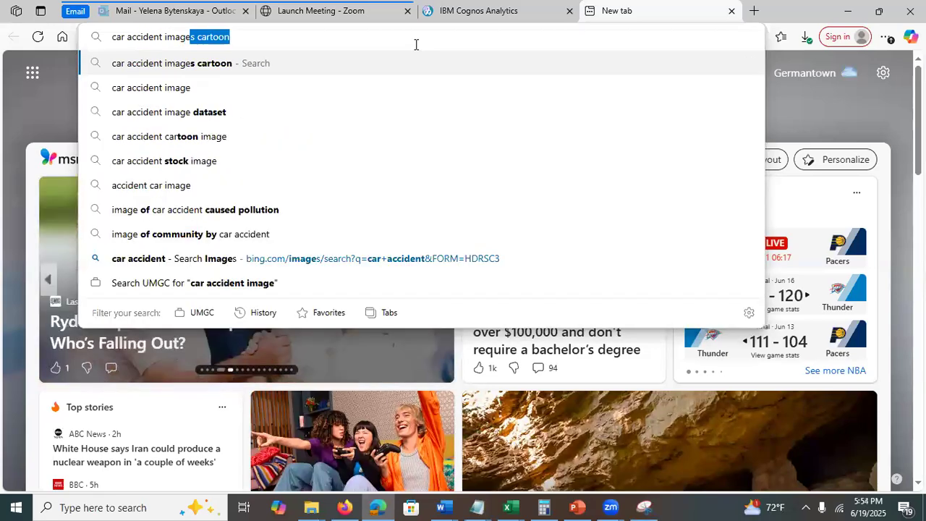
pyautogui.press('Return')
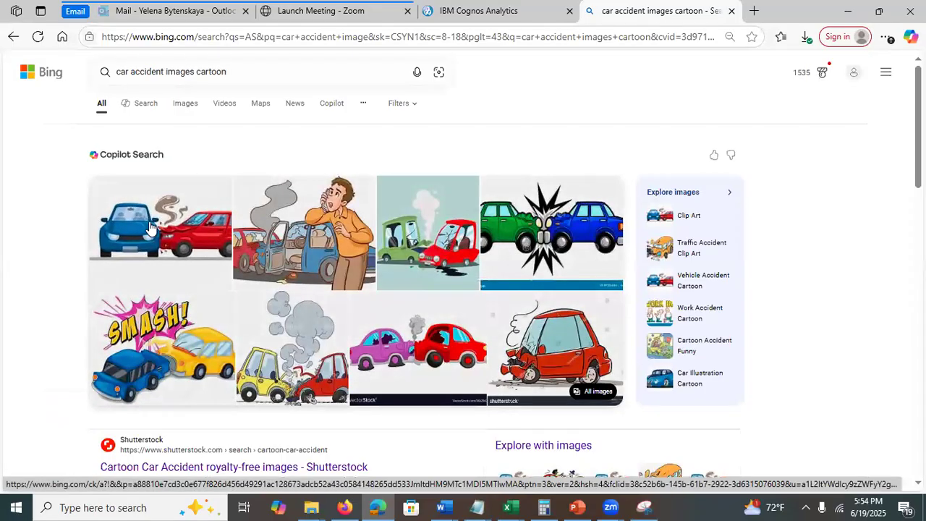
pyautogui.rightClick(150, 226)
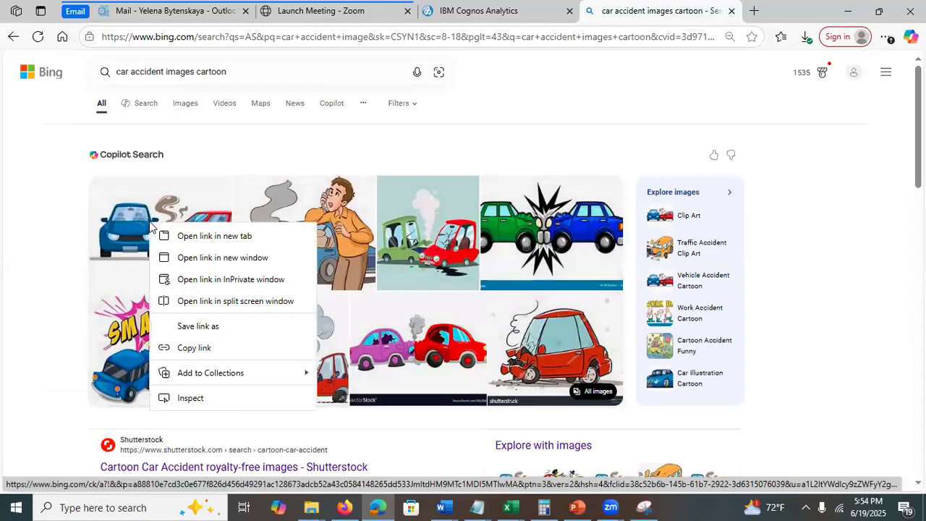
pyautogui.click(184, 347)
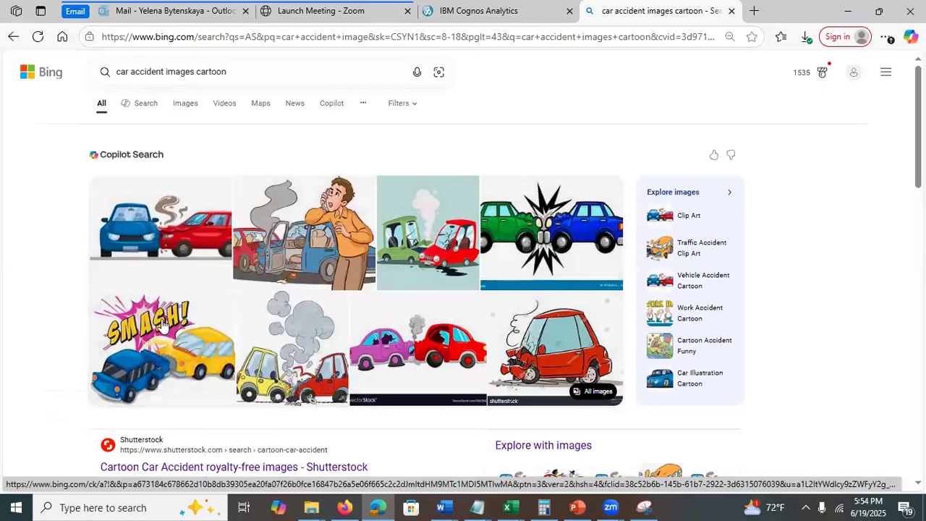
# Paste the copied picture link into the browser's address field, trim its trailing parameters back to "&p", and cut the shortened link
pyautogui.click(585, 38)
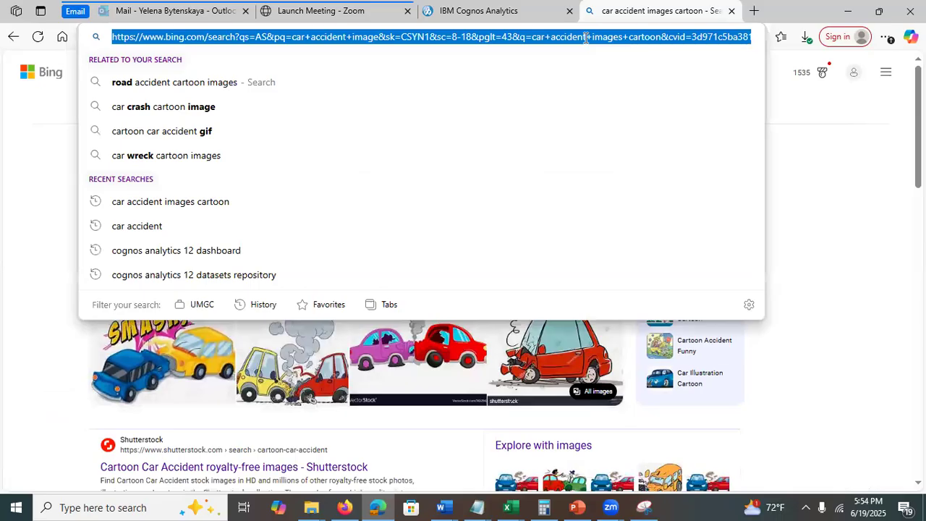
pyautogui.hotkey('ctrl', 'v')
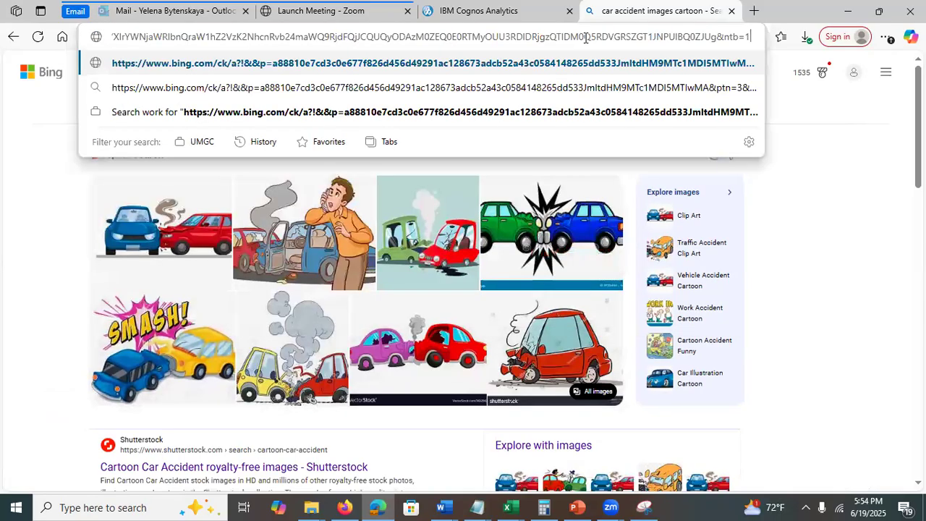
pyautogui.press('BackSpace')
pyautogui.press('BackSpace')
pyautogui.press('BackSpace')
pyautogui.press('BackSpace')
pyautogui.press('BackSpace')
pyautogui.press('BackSpace')
pyautogui.press('BackSpace')
pyautogui.press('BackSpace')
pyautogui.press('BackSpace')
pyautogui.press('BackSpace')
pyautogui.press('BackSpace')
pyautogui.press('BackSpace')
pyautogui.press('BackSpace')
pyautogui.press('BackSpace')
pyautogui.press('BackSpace')
pyautogui.press('BackSpace')
pyautogui.press('BackSpace')
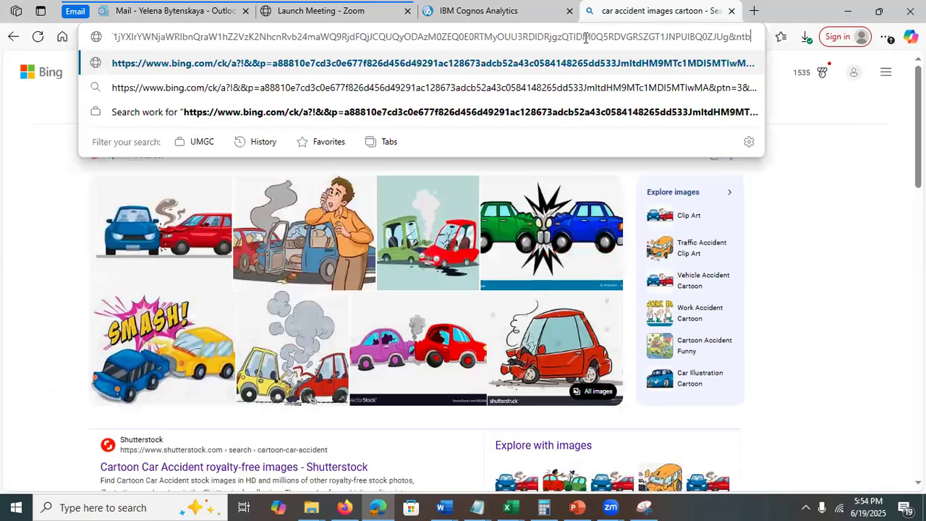
pyautogui.press('BackSpace')
pyautogui.press('BackSpace')
pyautogui.press('BackSpace')
pyautogui.press('BackSpace')
pyautogui.press('BackSpace')
pyautogui.press('BackSpace')
pyautogui.press('BackSpace')
pyautogui.press('BackSpace')
pyautogui.press('BackSpace')
pyautogui.press('BackSpace')
pyautogui.press('BackSpace')
pyautogui.press('BackSpace')
pyautogui.press('BackSpace')
pyautogui.press('BackSpace')
pyautogui.press('BackSpace')
pyautogui.press('BackSpace')
pyautogui.press('BackSpace')
pyautogui.press('BackSpace')
pyautogui.press('BackSpace')
pyautogui.press('BackSpace')
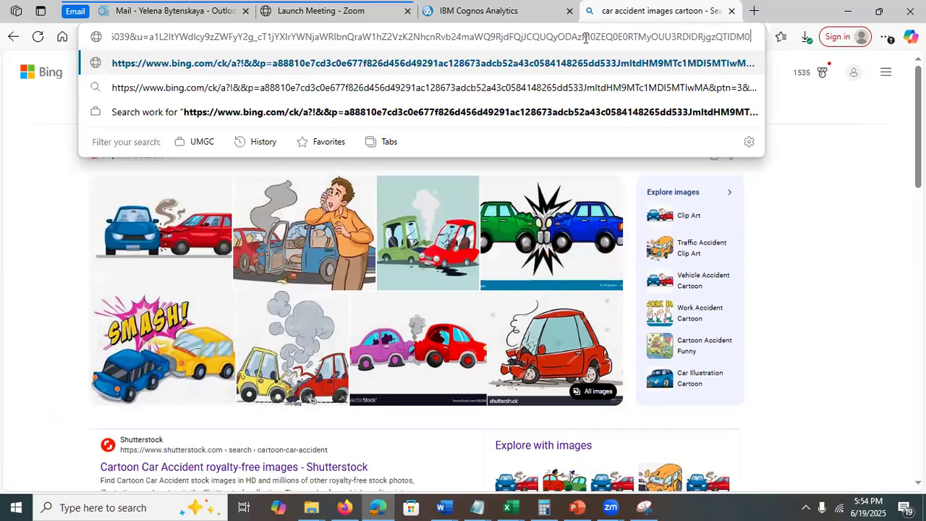
pyautogui.press('BackSpace')
pyautogui.press('BackSpace')
pyautogui.press('BackSpace')
pyautogui.press('BackSpace')
pyautogui.press('BackSpace')
pyautogui.press('BackSpace')
pyautogui.press('BackSpace')
pyautogui.press('BackSpace')
pyautogui.press('BackSpace')
pyautogui.press('BackSpace')
pyautogui.press('BackSpace')
pyautogui.press('BackSpace')
pyautogui.press('BackSpace')
pyautogui.press('BackSpace')
pyautogui.press('BackSpace')
pyautogui.press('BackSpace')
pyautogui.press('BackSpace')
pyautogui.press('BackSpace')
pyautogui.press('BackSpace')
pyautogui.press('BackSpace')
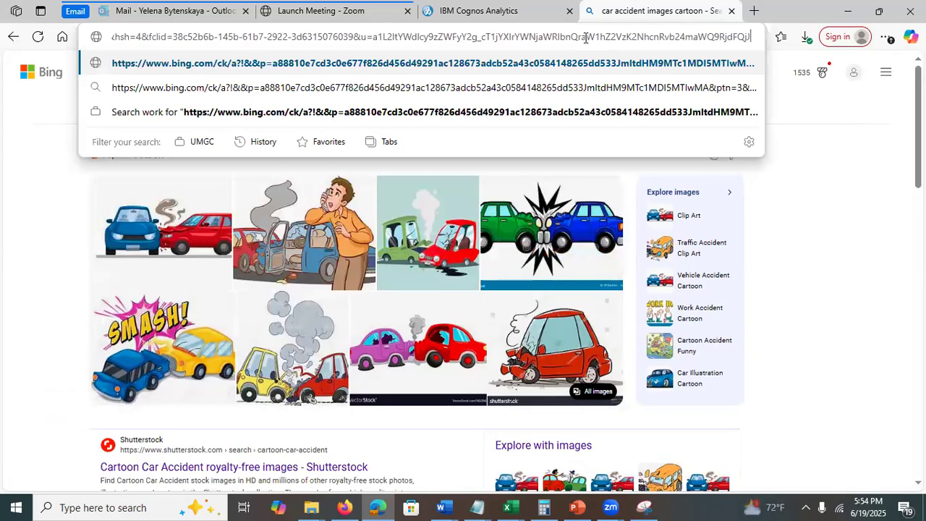
pyautogui.press('BackSpace')
pyautogui.press('BackSpace')
pyautogui.press('BackSpace')
pyautogui.press('BackSpace')
pyautogui.press('BackSpace')
pyautogui.press('BackSpace')
pyautogui.press('BackSpace')
pyautogui.press('BackSpace')
pyautogui.press('BackSpace')
pyautogui.press('BackSpace')
pyautogui.press('BackSpace')
pyautogui.press('BackSpace')
pyautogui.press('BackSpace')
pyautogui.press('BackSpace')
pyautogui.press('BackSpace')
pyautogui.press('BackSpace')
pyautogui.press('BackSpace')
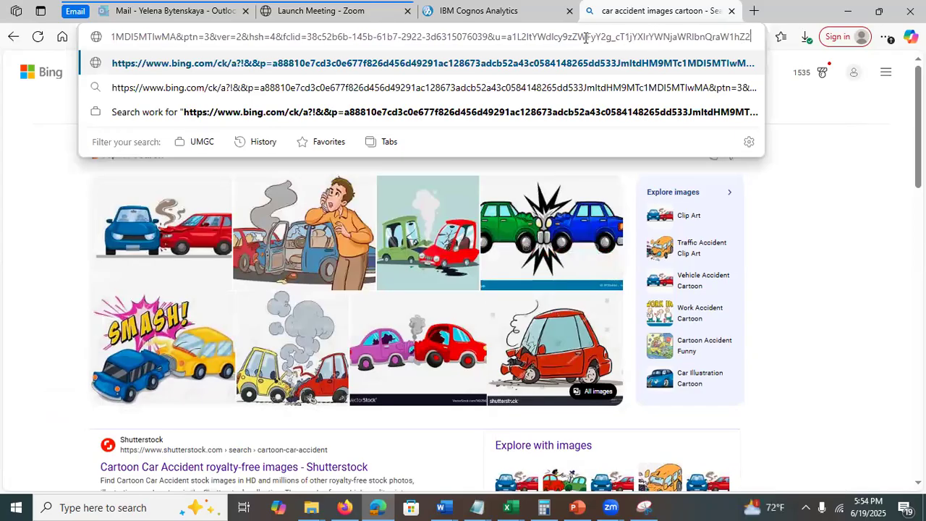
pyautogui.press('BackSpace')
pyautogui.press('BackSpace')
pyautogui.press('BackSpace')
pyautogui.press('BackSpace')
pyautogui.press('BackSpace')
pyautogui.press('BackSpace')
pyautogui.press('BackSpace')
pyautogui.press('BackSpace')
pyautogui.press('BackSpace')
pyautogui.press('BackSpace')
pyautogui.press('BackSpace')
pyautogui.press('BackSpace')
pyautogui.press('BackSpace')
pyautogui.press('BackSpace')
pyautogui.press('BackSpace')
pyautogui.press('BackSpace')
pyautogui.press('BackSpace')
pyautogui.press('BackSpace')
pyautogui.press('BackSpace')
pyautogui.press('BackSpace')
pyautogui.press('BackSpace')
pyautogui.press('BackSpace')
pyautogui.press('BackSpace')
pyautogui.press('BackSpace')
pyautogui.press('BackSpace')
pyautogui.press('BackSpace')
pyautogui.press('BackSpace')
pyautogui.press('BackSpace')
pyautogui.press('BackSpace')
pyautogui.press('BackSpace')
pyautogui.press('BackSpace')
pyautogui.press('BackSpace')
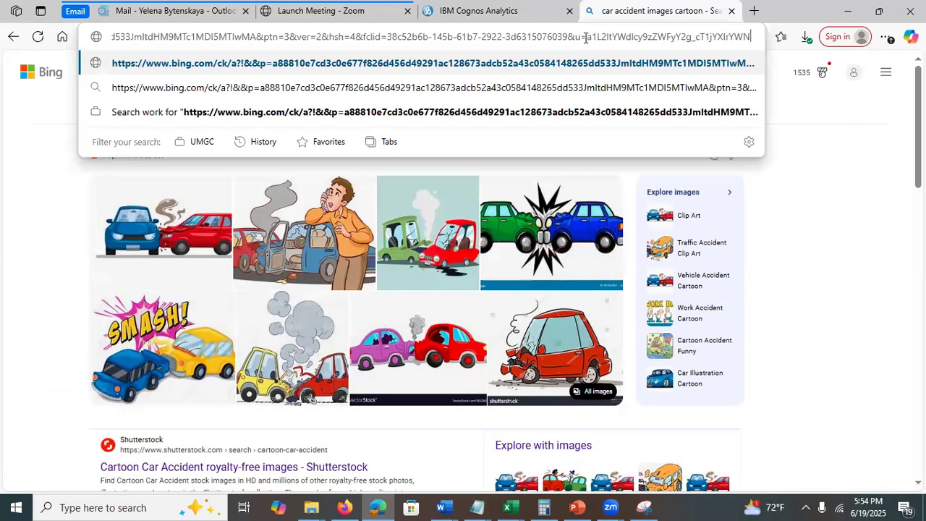
pyautogui.press('BackSpace')
pyautogui.press('BackSpace')
pyautogui.press('BackSpace')
pyautogui.press('BackSpace')
pyautogui.press('BackSpace')
pyautogui.press('BackSpace')
pyautogui.press('BackSpace')
pyautogui.press('BackSpace')
pyautogui.press('BackSpace')
pyautogui.press('BackSpace')
pyautogui.press('BackSpace')
pyautogui.press('BackSpace')
pyautogui.press('BackSpace')
pyautogui.press('BackSpace')
pyautogui.press('BackSpace')
pyautogui.press('BackSpace')
pyautogui.press('BackSpace')
pyautogui.press('BackSpace')
pyautogui.press('BackSpace')
pyautogui.press('BackSpace')
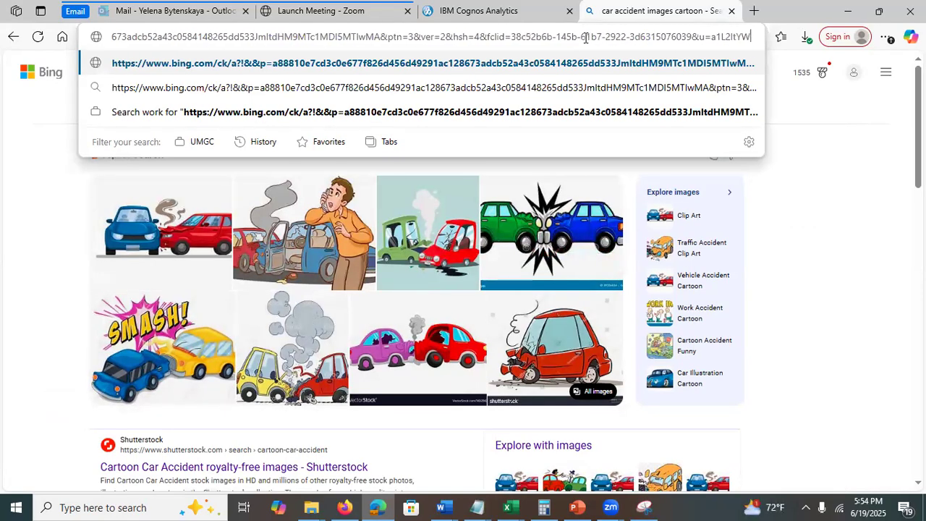
pyautogui.press('BackSpace')
pyautogui.press('BackSpace')
pyautogui.press('BackSpace')
pyautogui.press('BackSpace')
pyautogui.press('BackSpace')
pyautogui.press('BackSpace')
pyautogui.press('BackSpace')
pyautogui.press('BackSpace')
pyautogui.press('BackSpace')
pyautogui.press('BackSpace')
pyautogui.press('BackSpace')
pyautogui.press('BackSpace')
pyautogui.press('BackSpace')
pyautogui.press('BackSpace')
pyautogui.press('BackSpace')
pyautogui.press('BackSpace')
pyautogui.press('BackSpace')
pyautogui.press('BackSpace')
pyautogui.press('BackSpace')
pyautogui.press('BackSpace')
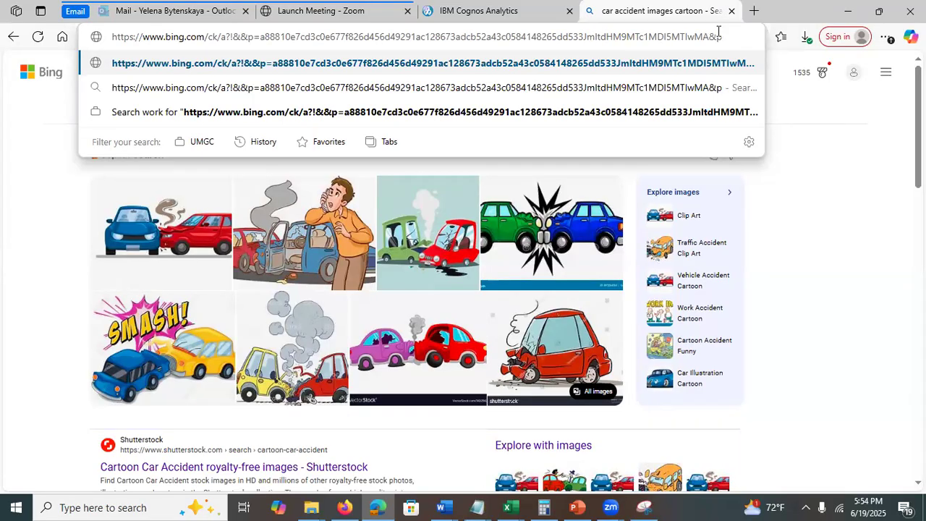
pyautogui.moveTo(550, 53); pyautogui.dragTo(34, 119)
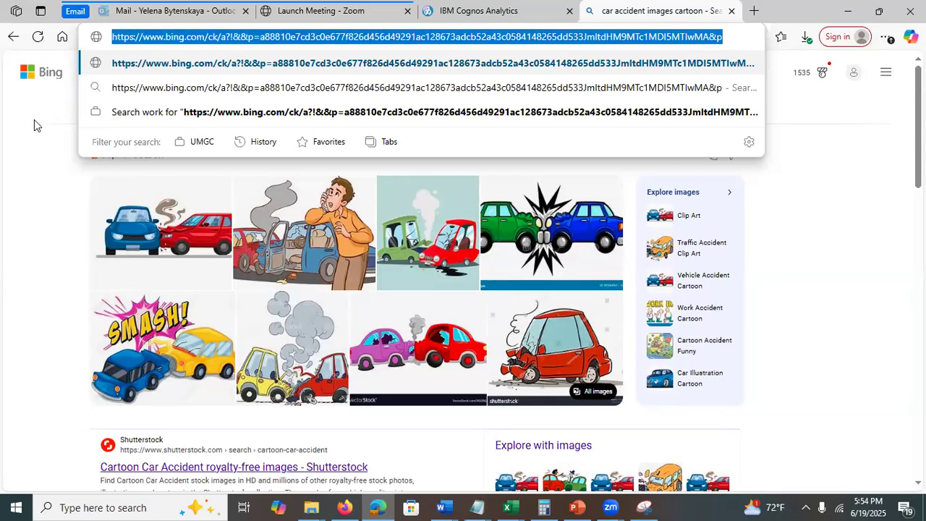
pyautogui.hotkey('ctrl', 'x')
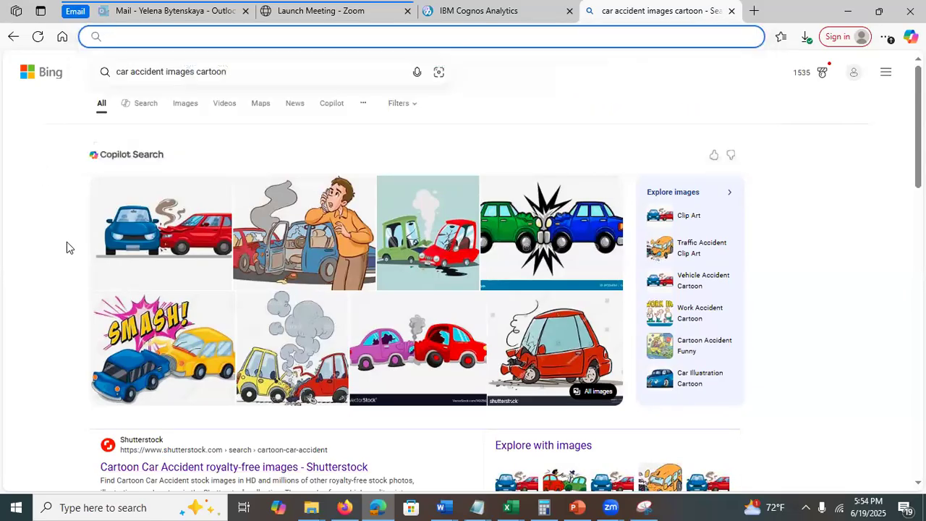
# Copy the image link of the blue and red car crash picture from its detail view and open a new browser tab
pyautogui.click(165, 230)
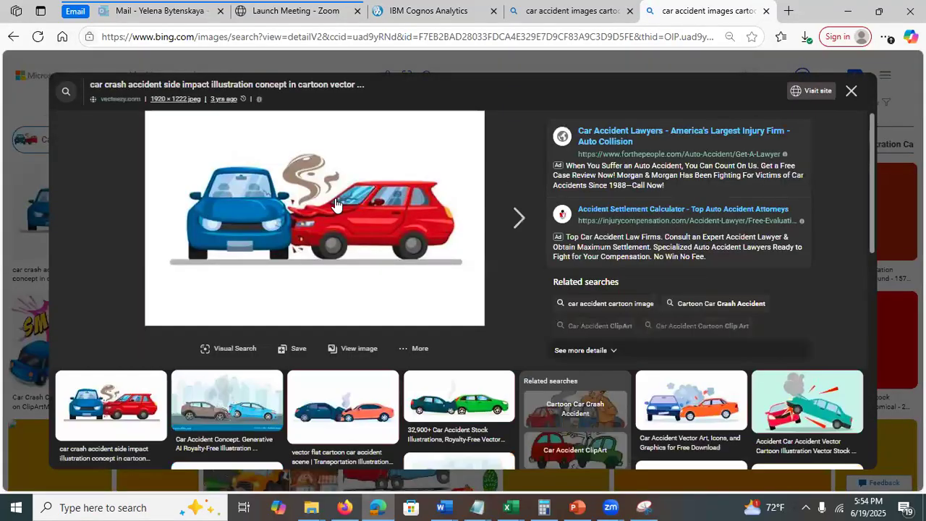
pyautogui.rightClick(335, 204)
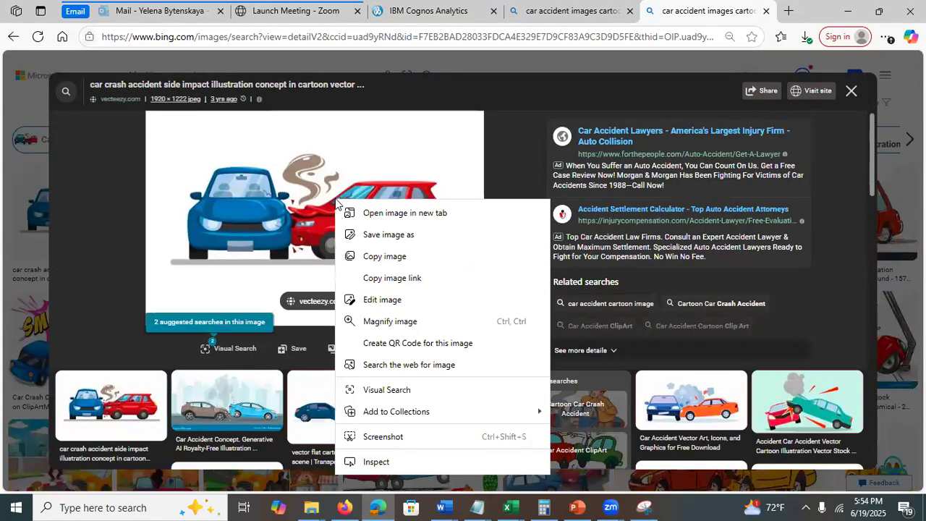
pyautogui.click(376, 278)
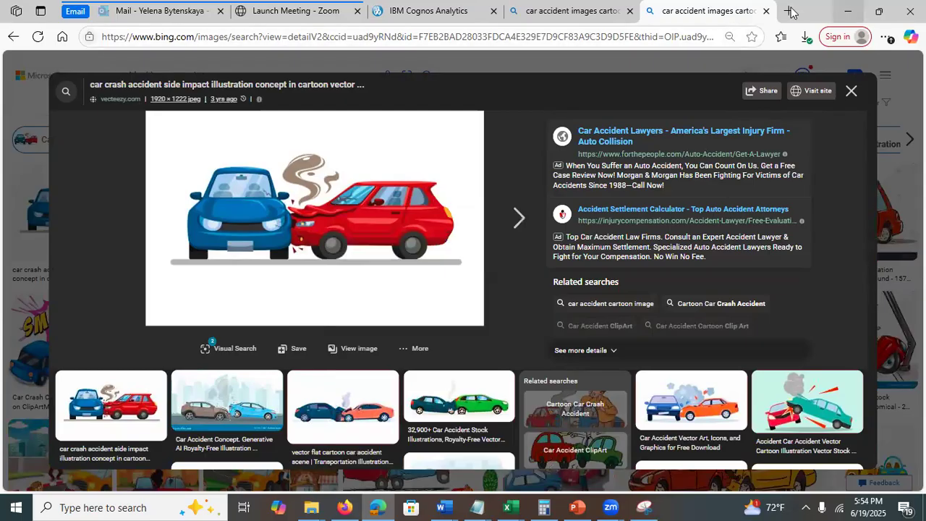
pyautogui.click(789, 11)
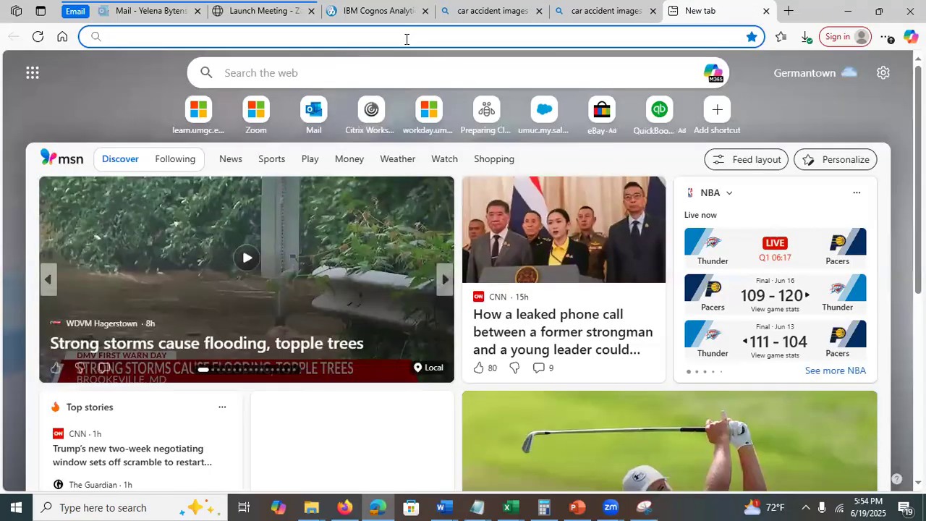
# Paste the copied vecteezy car crash image URL into the new browser tab's address bar and compare with the Bing image preview
pyautogui.hotkey('ctrl', 'v')
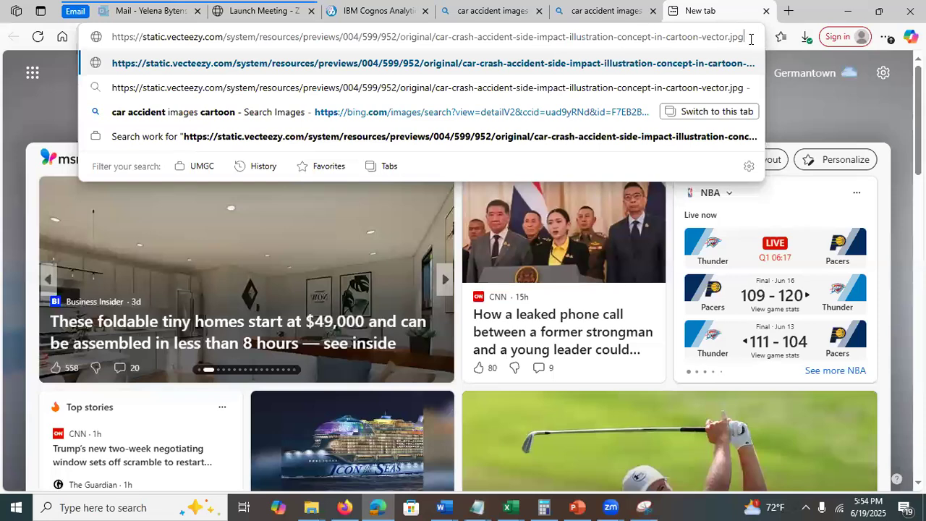
pyautogui.moveTo(744, 37); pyautogui.dragTo(94, 51)
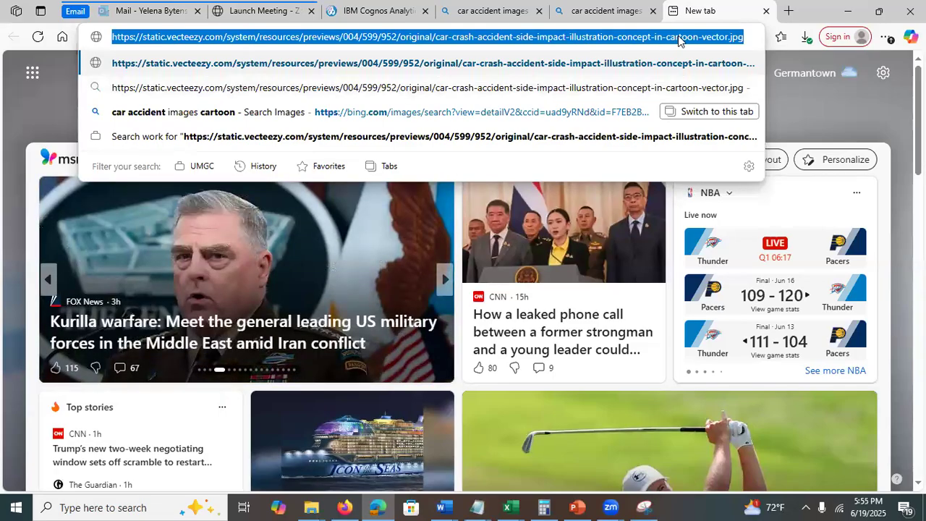
pyautogui.click(595, 13)
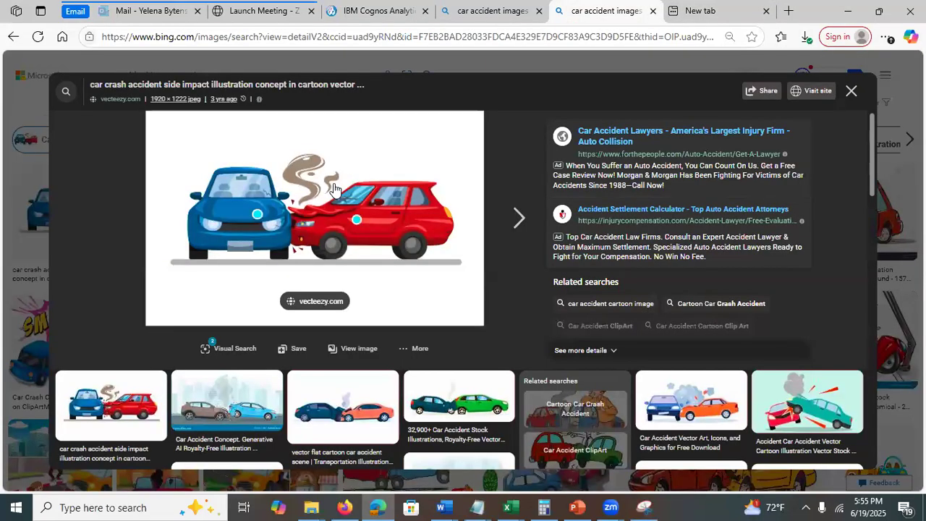
pyautogui.click(714, 10)
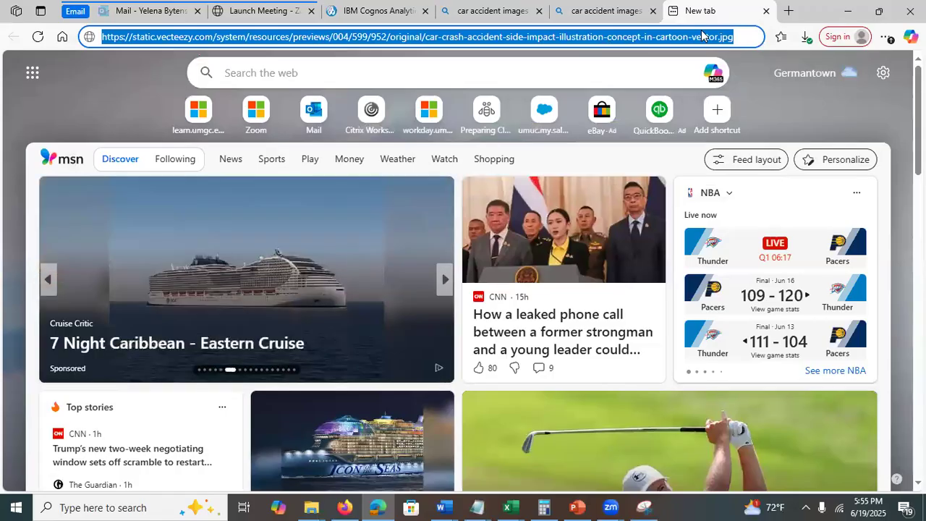
pyautogui.click(788, 10)
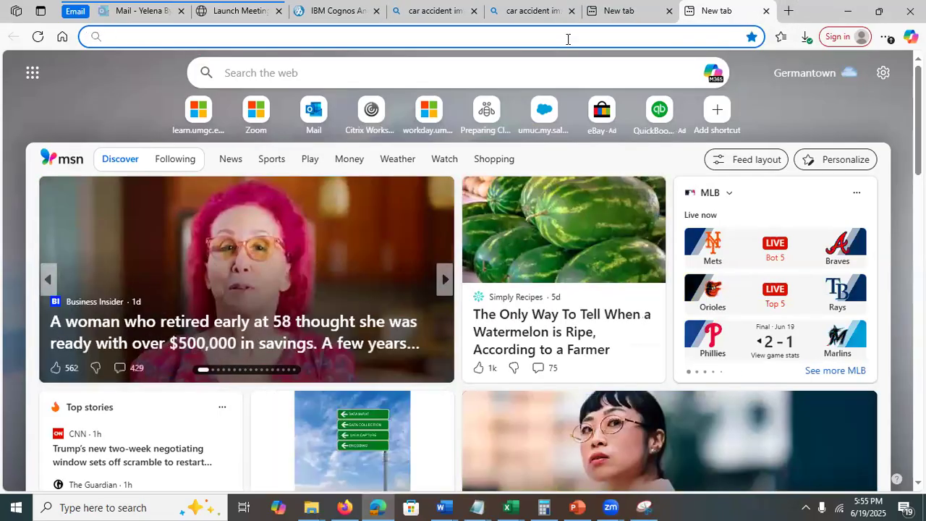
pyautogui.hotkey('ctrl', 'v')
pyautogui.write('4')
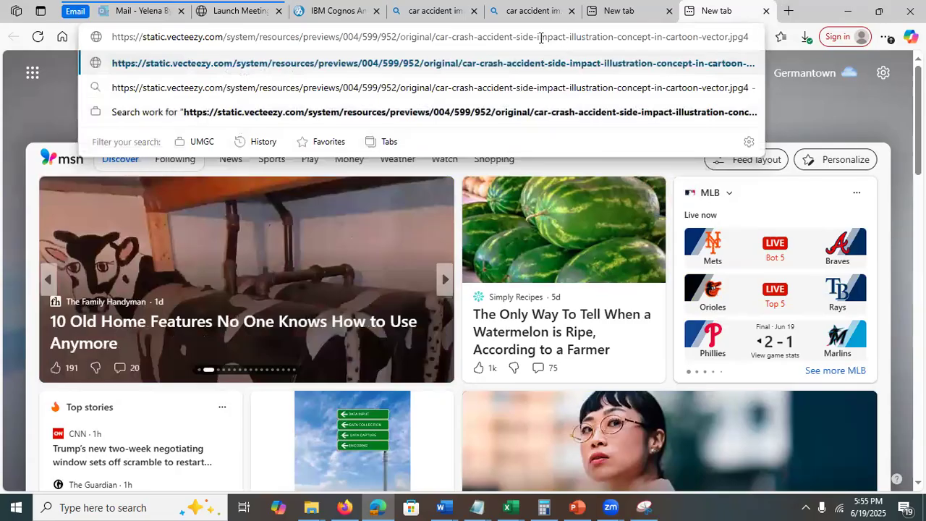
pyautogui.press('Return')
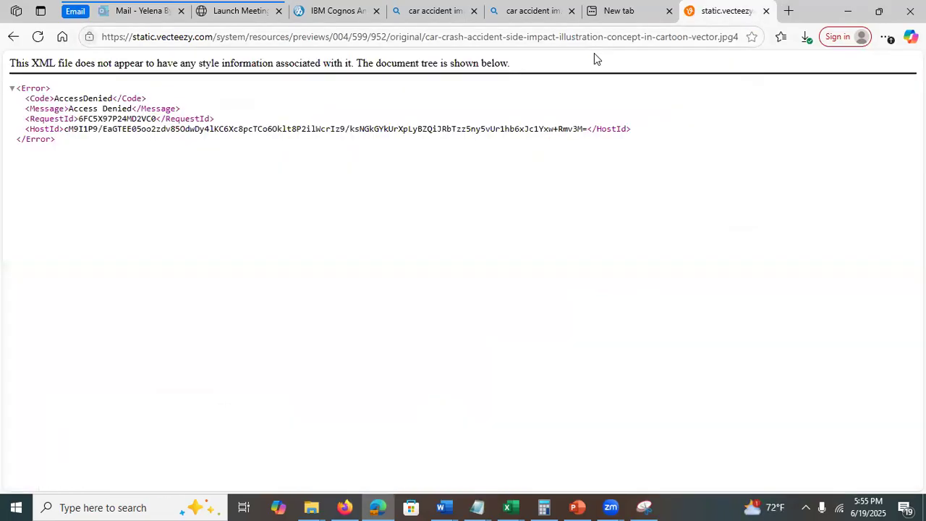
pyautogui.click(766, 11)
# Open the pasted vecteezy image URL to preview the car crash illustration enlarged, and close its browser tab
pyautogui.click(692, 36)
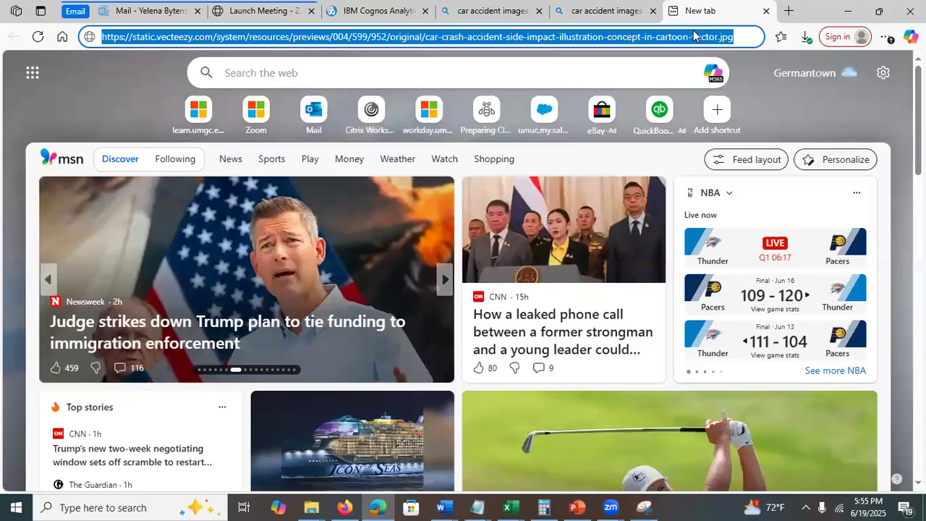
pyautogui.click(693, 36)
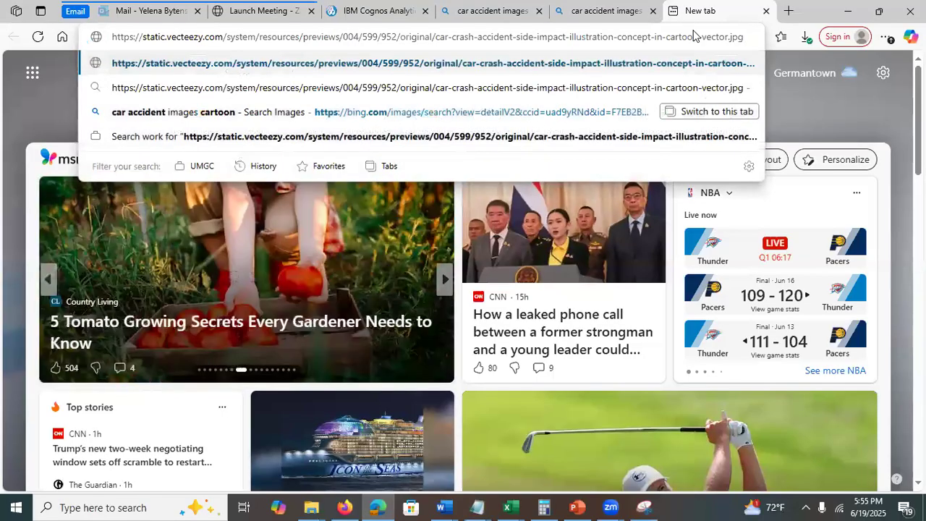
pyautogui.press('Return')
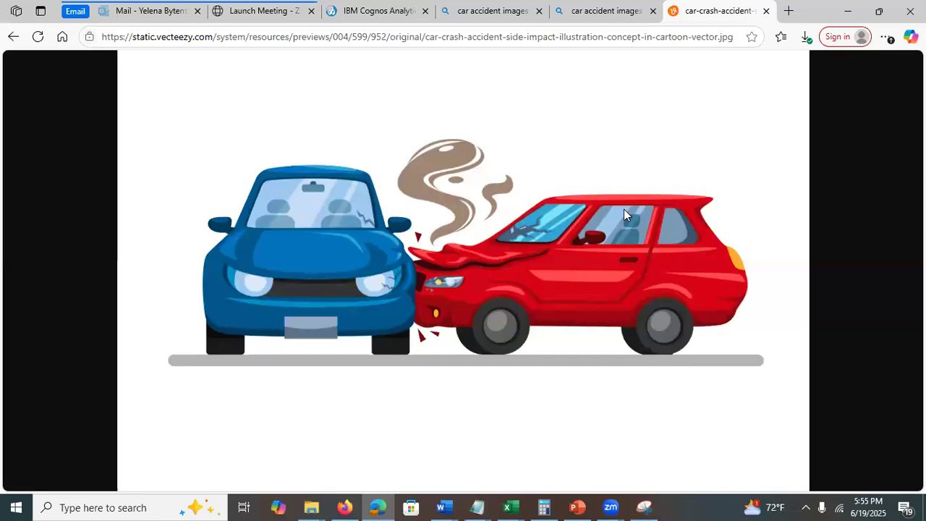
pyautogui.click(624, 209)
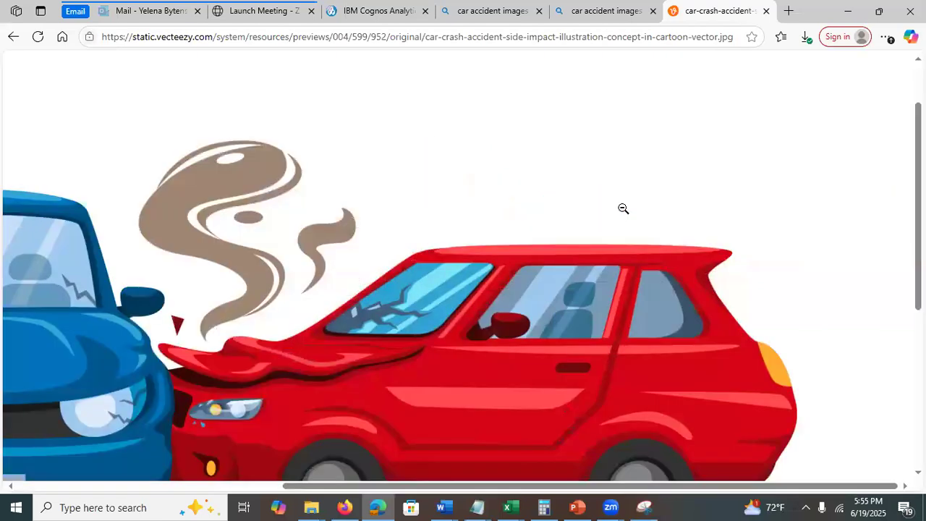
pyautogui.click(765, 11)
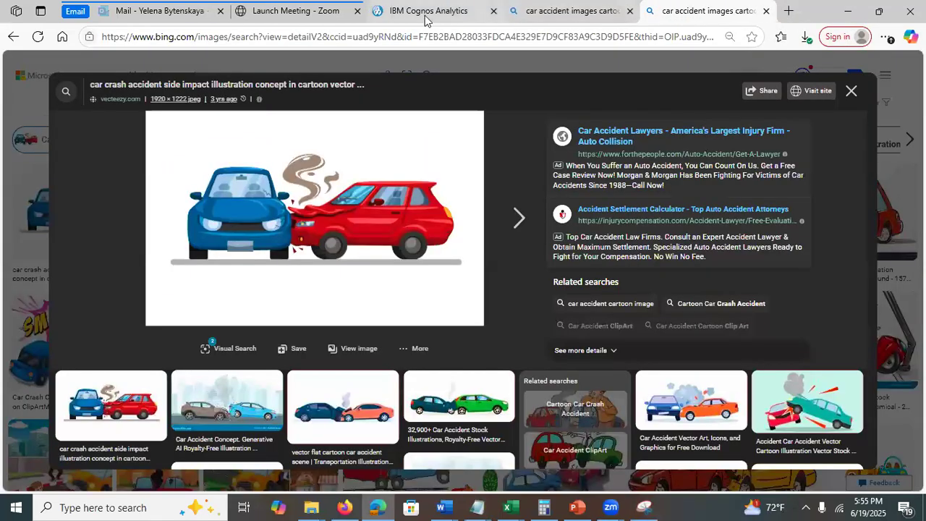
# Set the image widget on Tab 2 to the copied vecteezy car crash URL and save the Claims dashboard
pyautogui.click(424, 16)
pyautogui.click(523, 247)
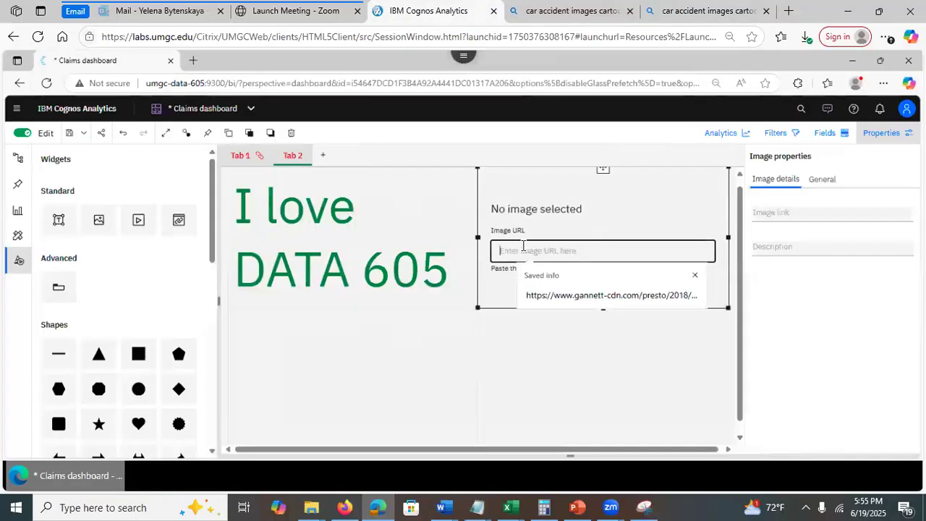
pyautogui.hotkey('ctrl', 'v')
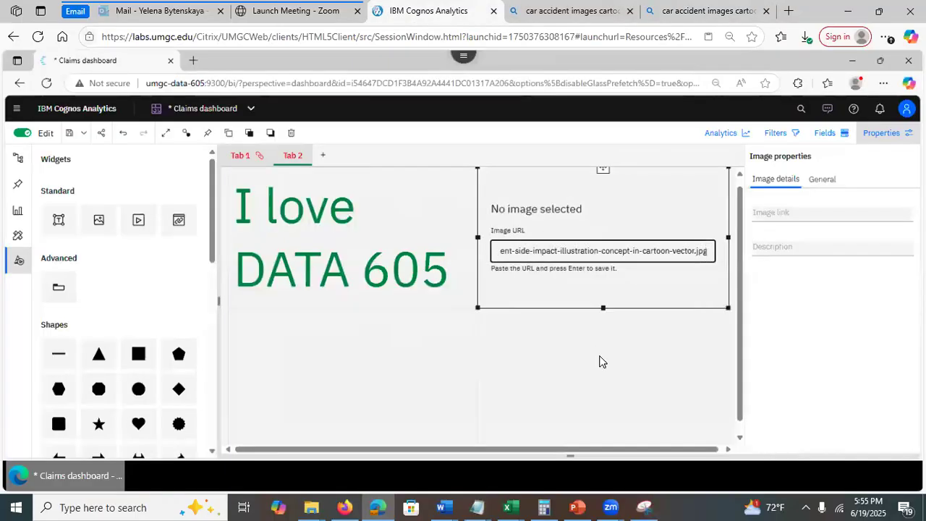
pyautogui.press('Return')
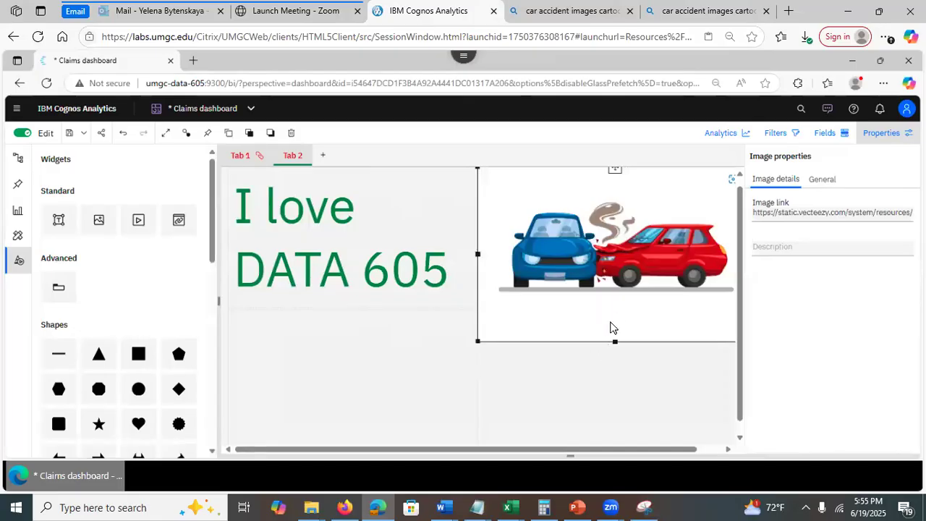
pyautogui.click(520, 369)
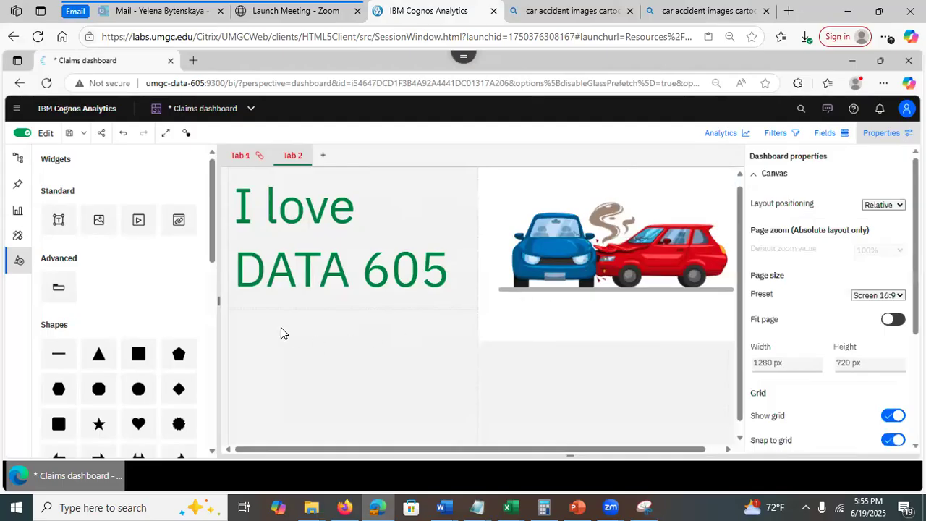
pyautogui.click(67, 135)
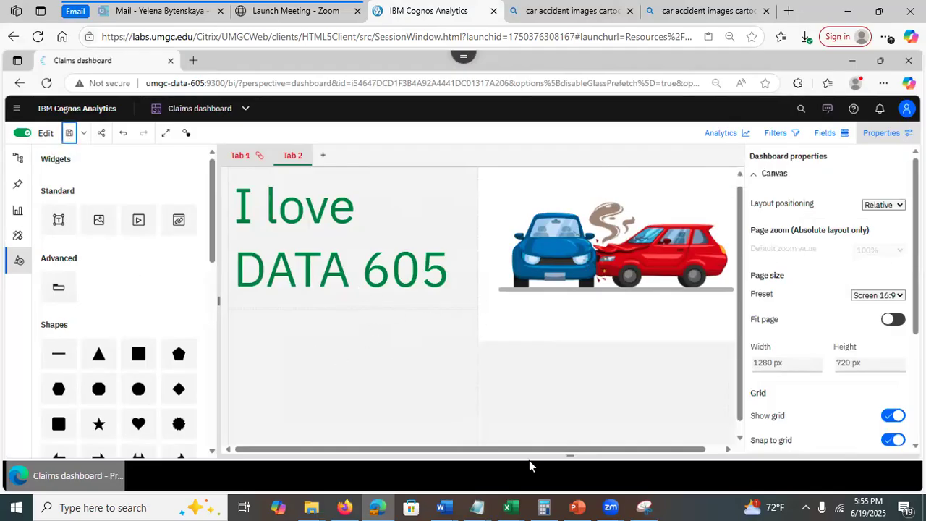
# Switch to PowerPoint and review slides 22 and 23, Adding Text Widget and Adding an Image
pyautogui.moveTo(576, 506)
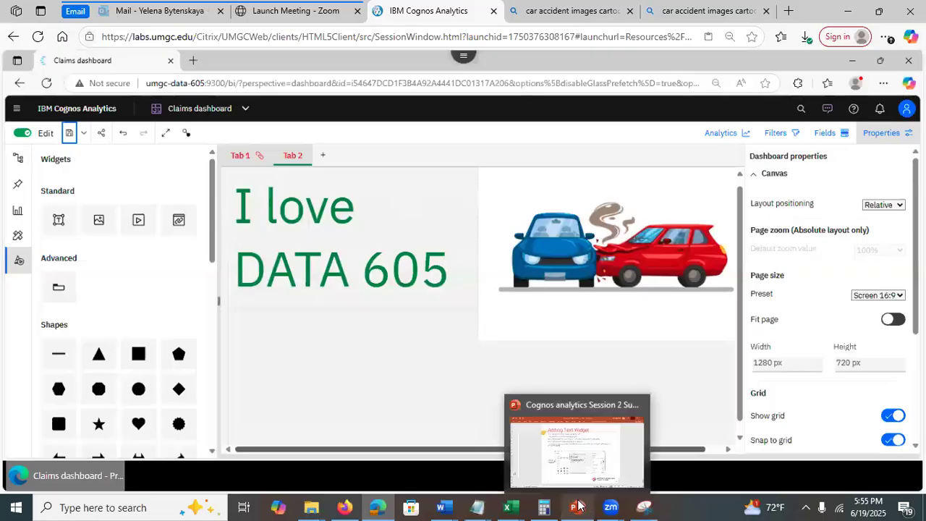
pyautogui.click(576, 505)
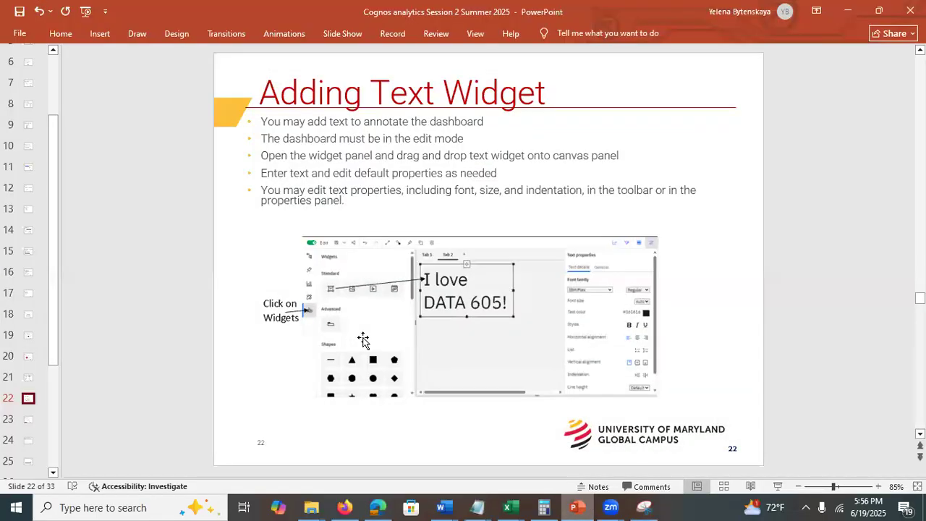
pyautogui.click(25, 422)
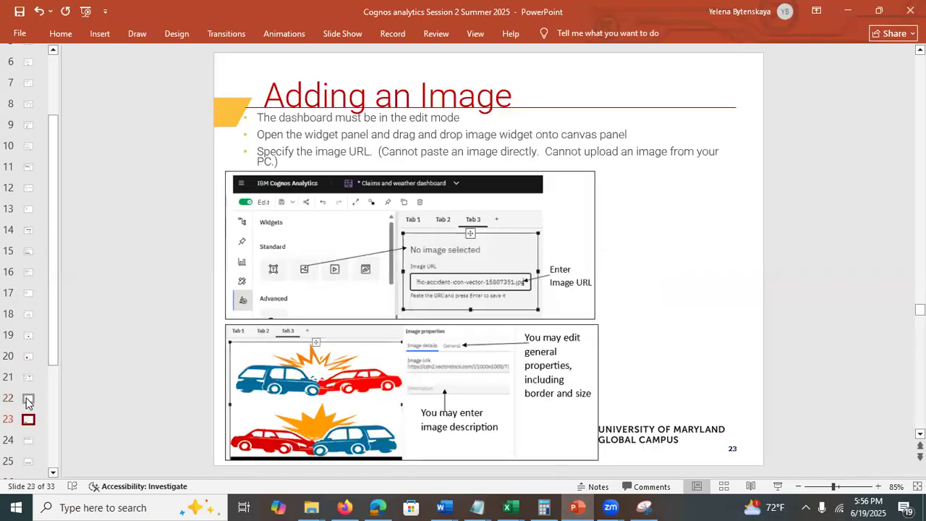
pyautogui.click(28, 398)
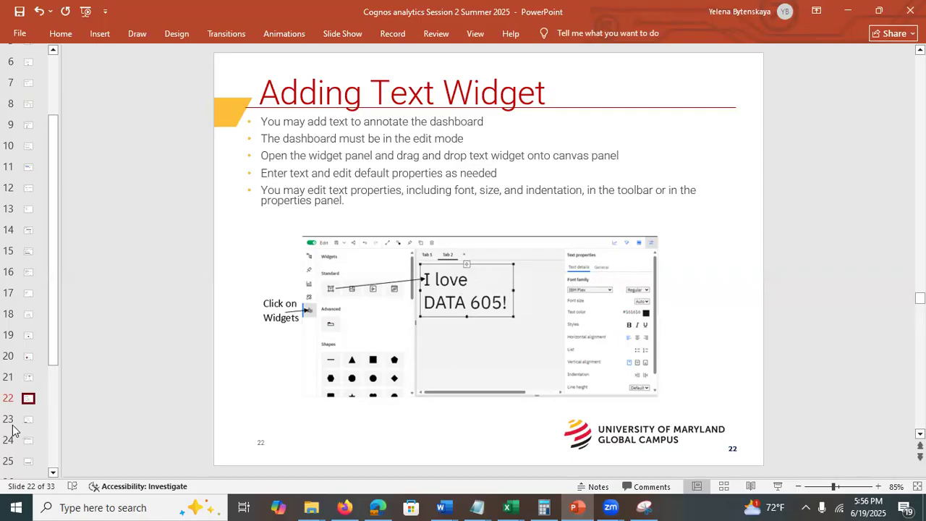
pyautogui.click(34, 421)
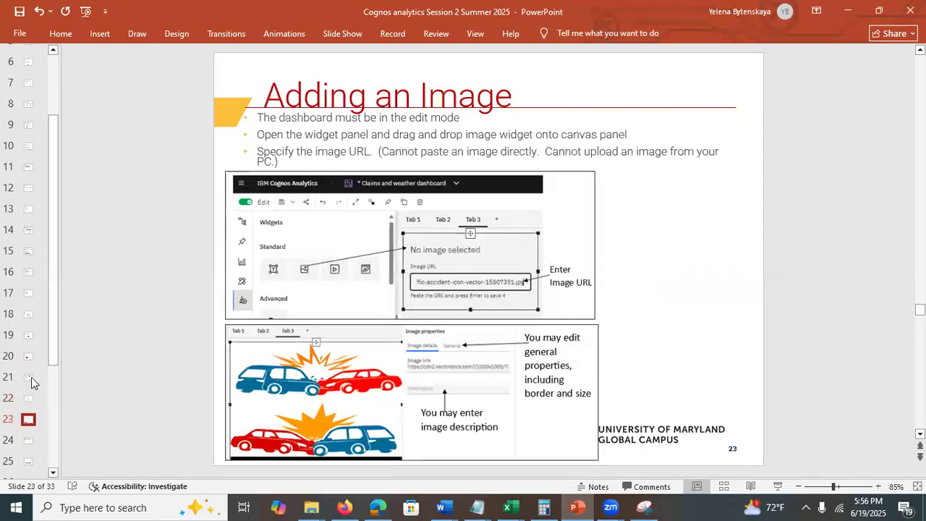
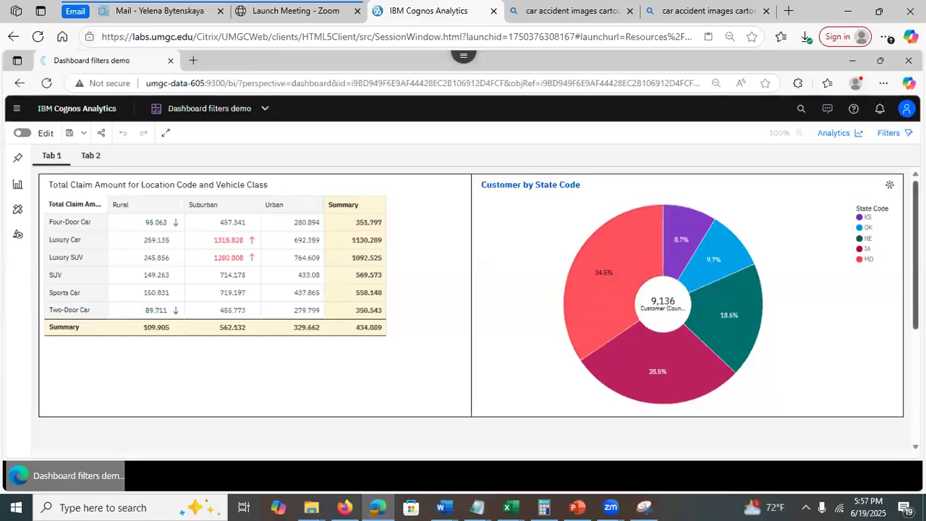
# Filter Tab 1 by the MO slice and by the IA slice of the Customer by State Code pie, clearing each selection
pyautogui.scroll(-5, 470, 289)
pyautogui.scroll(5, 470, 289)
pyautogui.scroll(1, 901, 263)
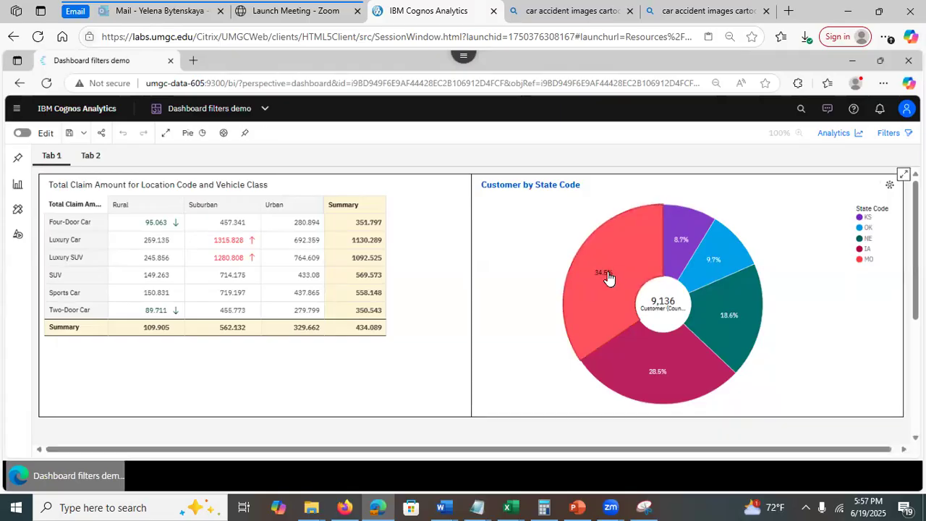
pyautogui.click(608, 276)
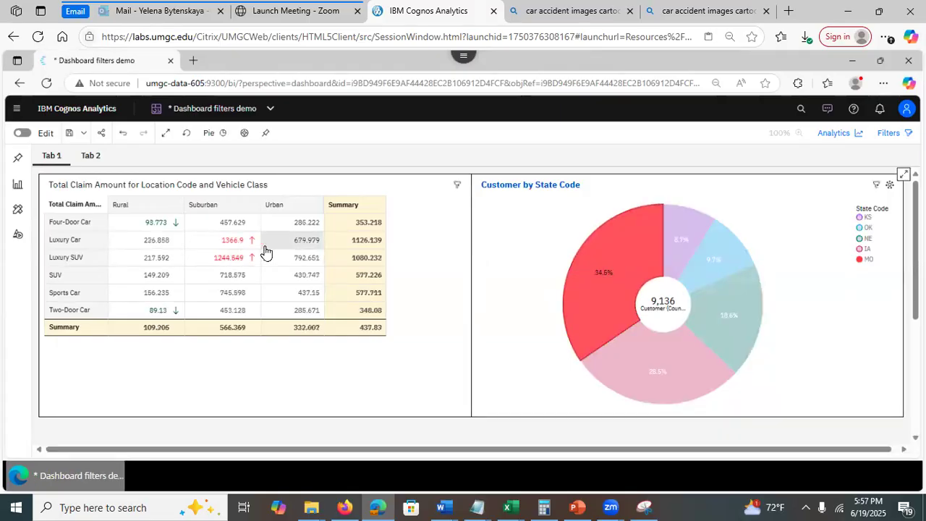
pyautogui.click(516, 371)
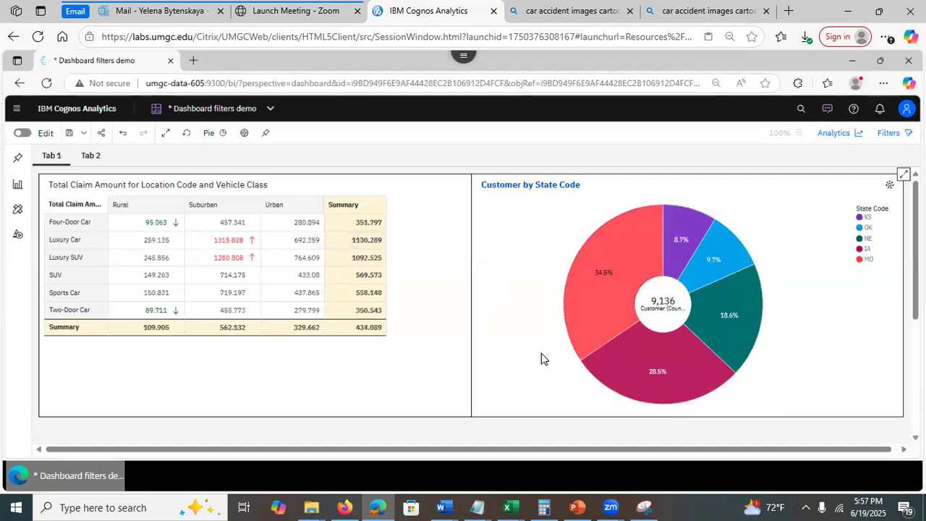
pyautogui.click(659, 365)
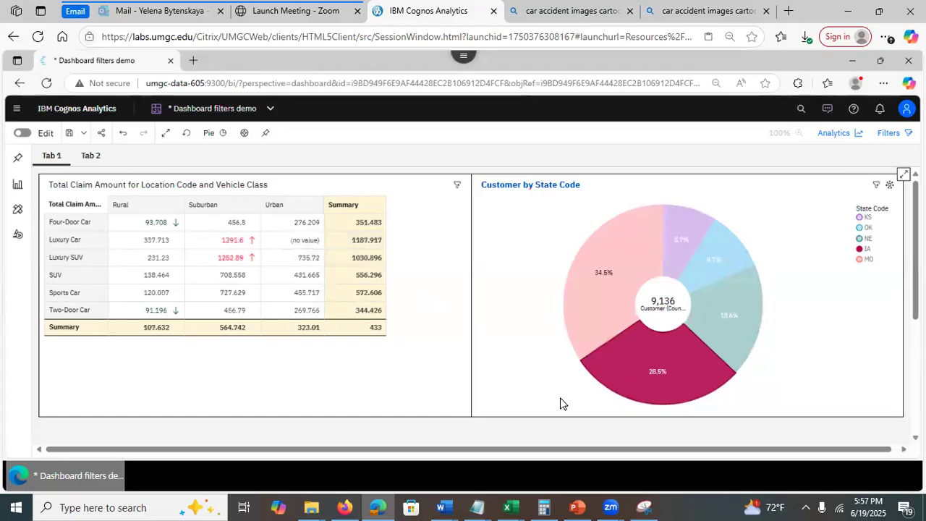
pyautogui.click(533, 378)
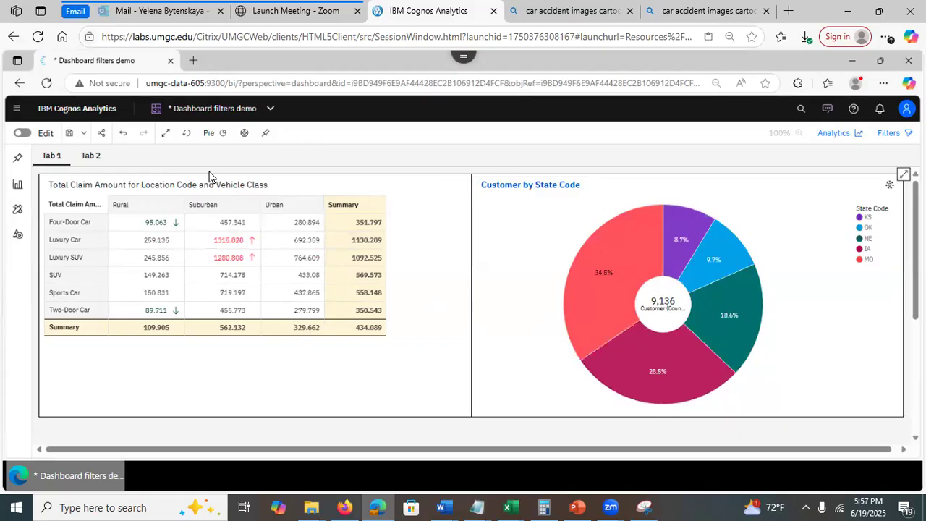
# Check the Customer by State Code chart on Tab 2 and return to Tab 1
pyautogui.click(86, 157)
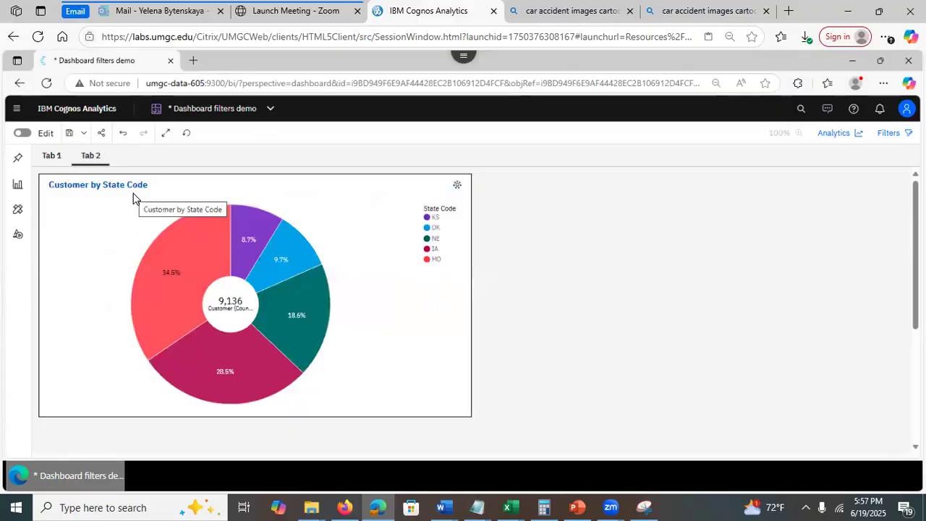
pyautogui.click(53, 160)
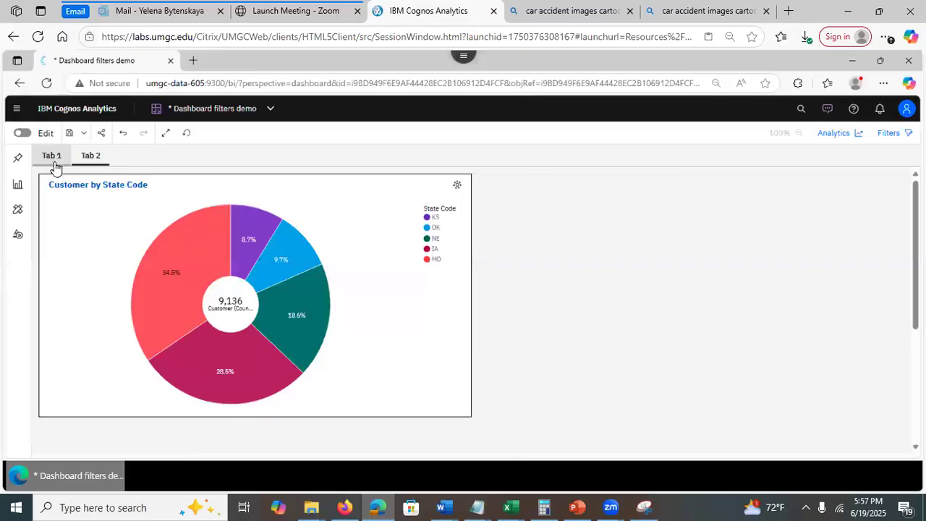
pyautogui.moveTo(608, 257)
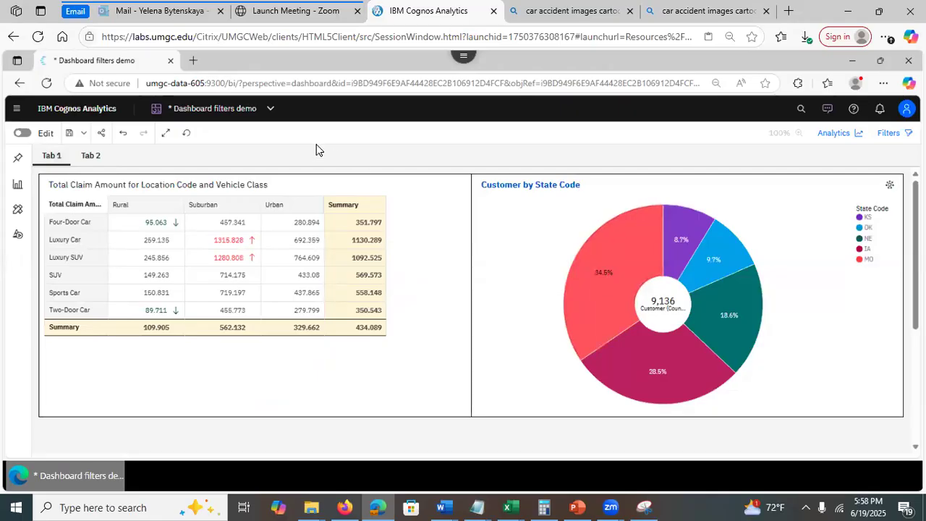
# Show the dashboard's filter area, turn on editing, and search the Claims and weather data module for "state"
pyautogui.click(889, 135)
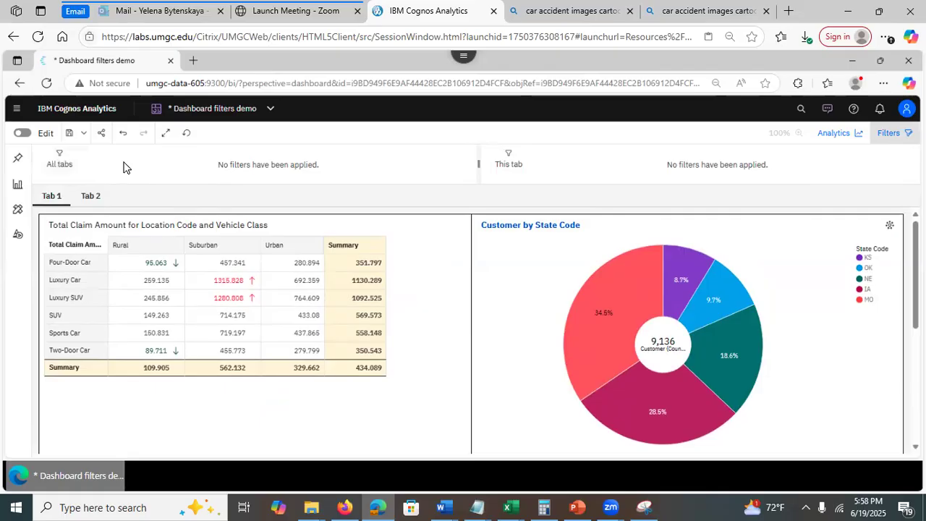
pyautogui.click(23, 134)
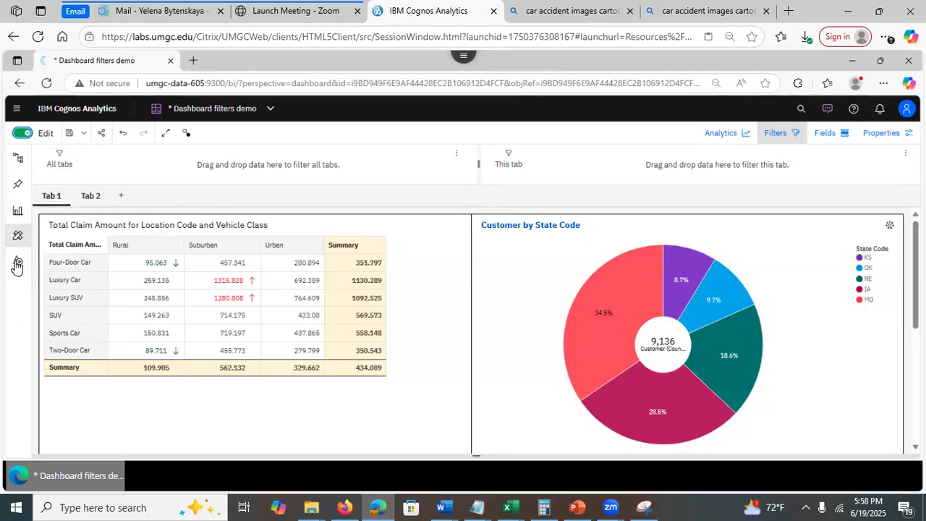
pyautogui.click(17, 160)
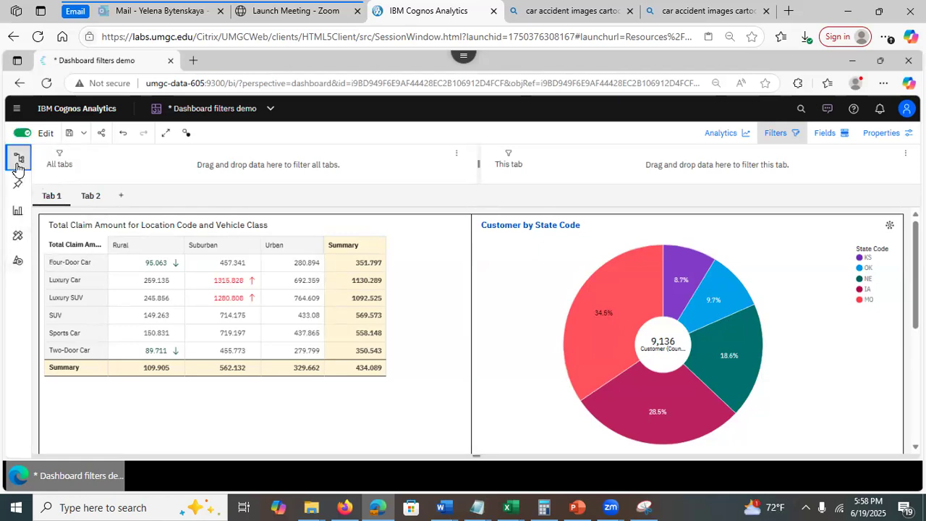
pyautogui.click(55, 260)
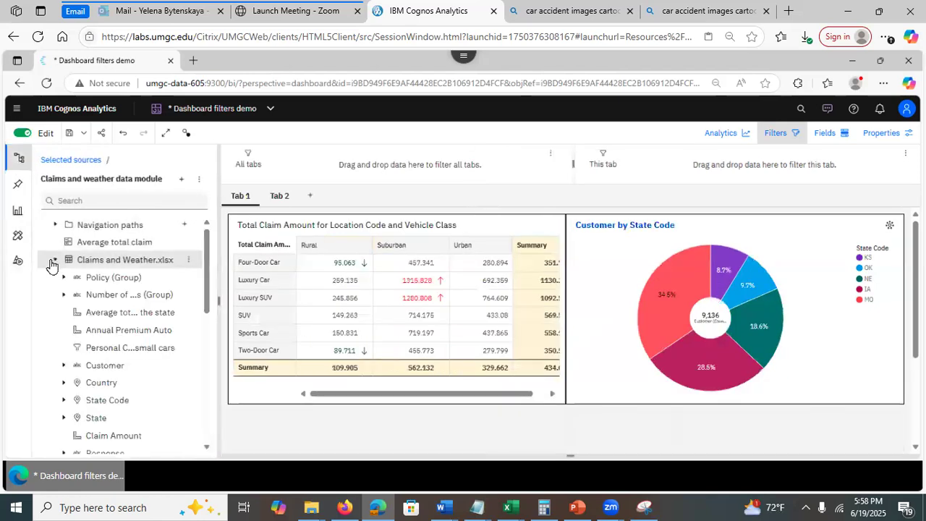
pyautogui.moveTo(202, 293); pyautogui.dragTo(204, 295)
pyautogui.moveTo(206, 300); pyautogui.dragTo(202, 230)
pyautogui.click(122, 203)
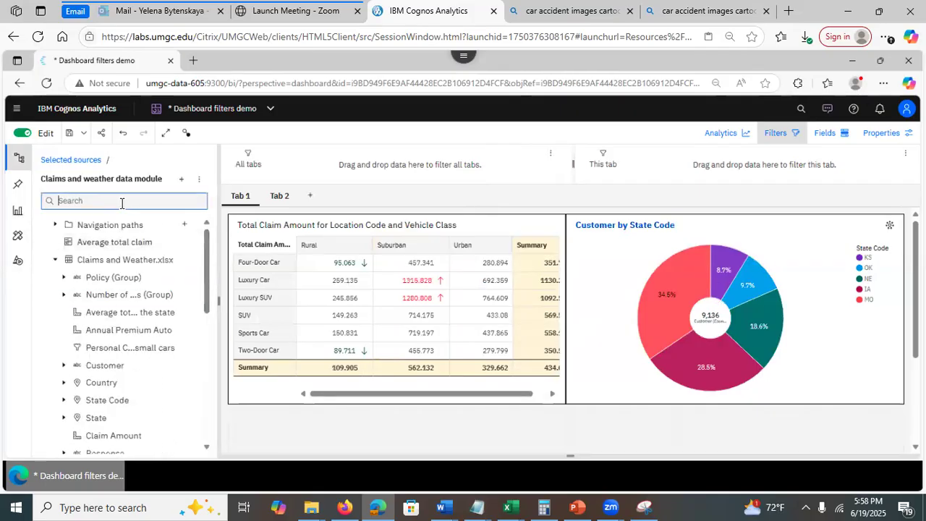
pyautogui.write('state')
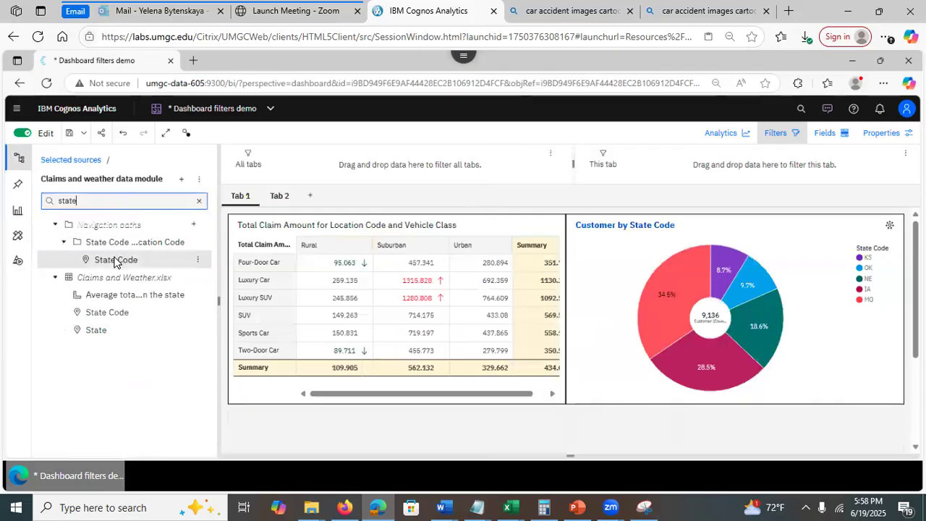
# Filter all tabs by State Code from Claims and Weather.xlsx, including only IA and MO
pyautogui.moveTo(116, 261); pyautogui.dragTo(136, 259)
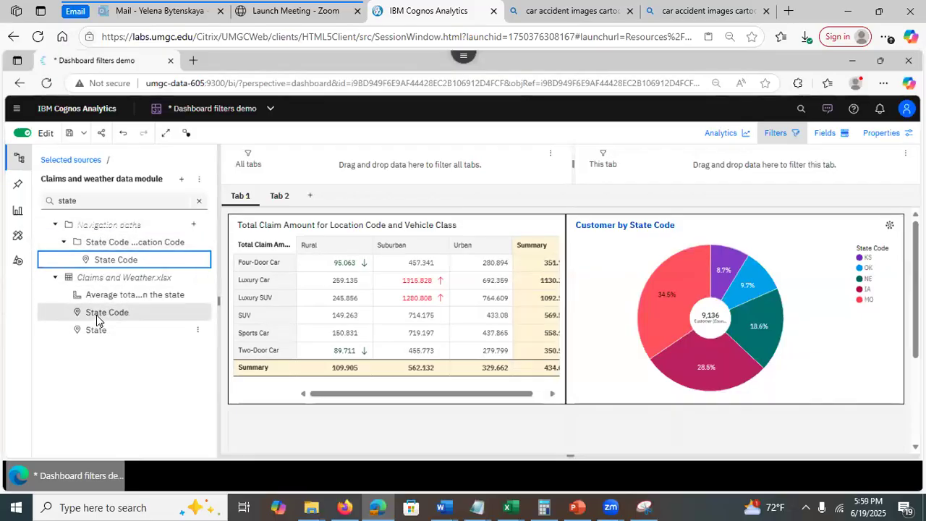
pyautogui.moveTo(102, 319); pyautogui.dragTo(282, 171)
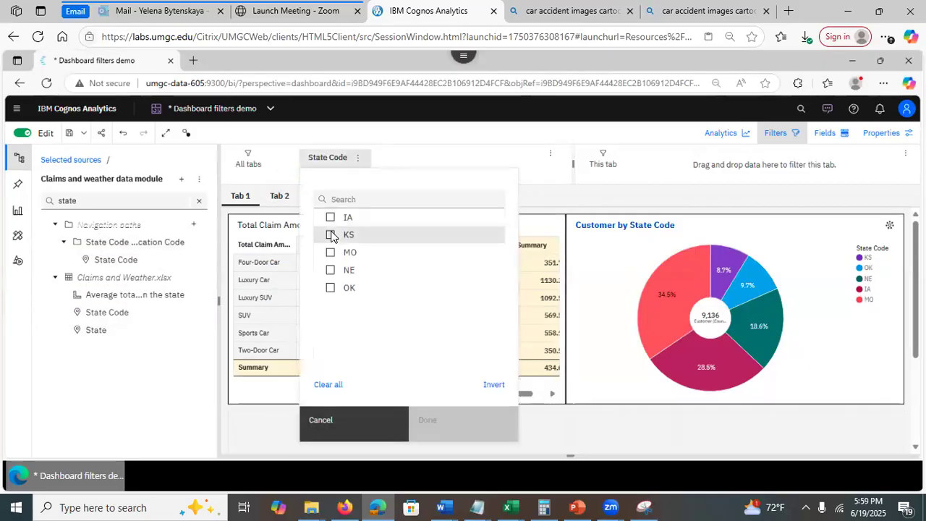
pyautogui.click(331, 219)
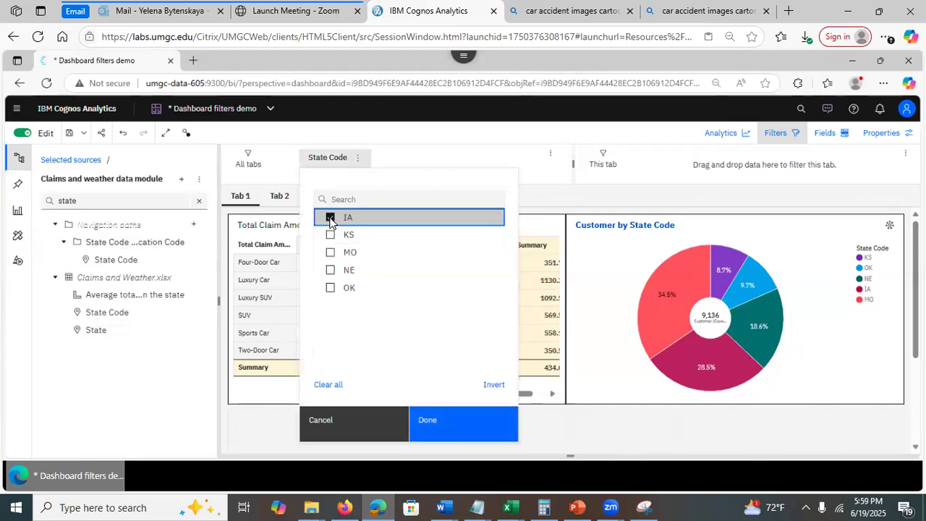
pyautogui.click(330, 253)
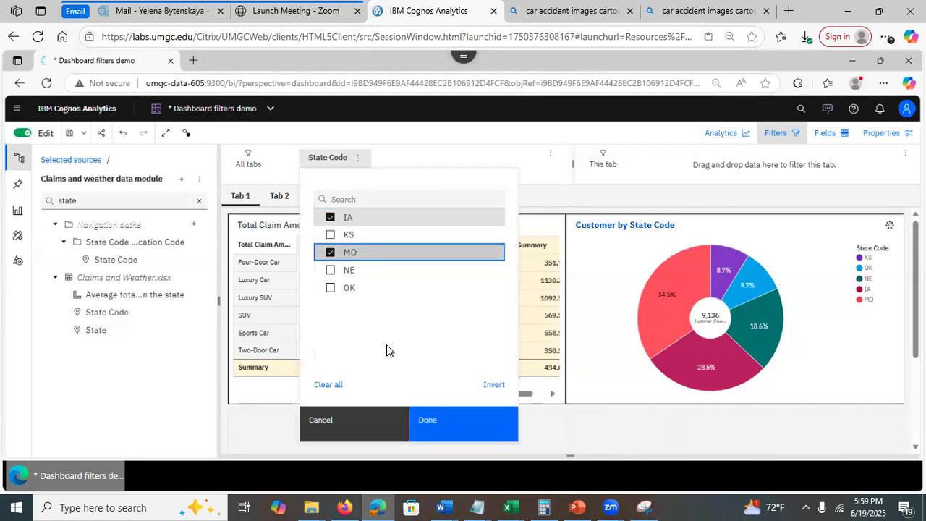
pyautogui.click(432, 426)
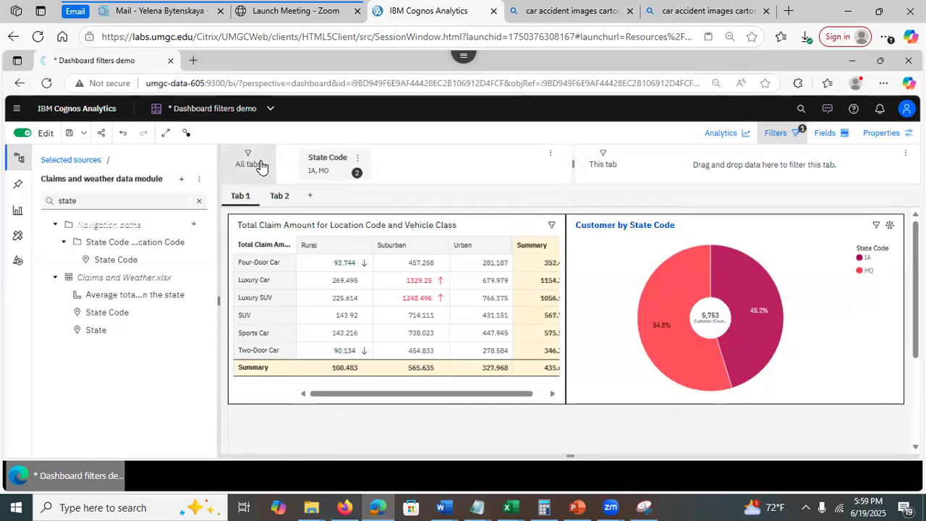
# Check the chart on Tab 2, return to Tab 1 and delete the all-tabs State Code filter
pyautogui.click(278, 196)
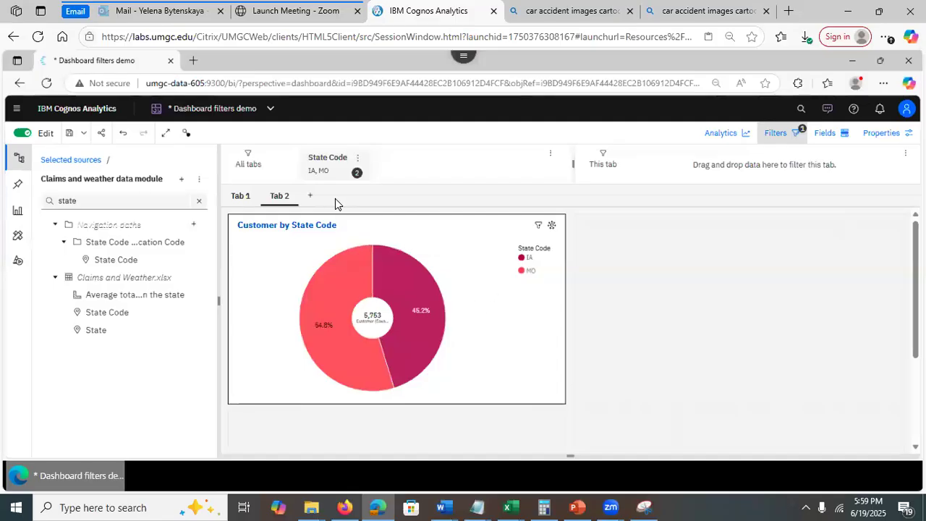
pyautogui.click(242, 196)
pyautogui.click(357, 157)
pyautogui.click(382, 193)
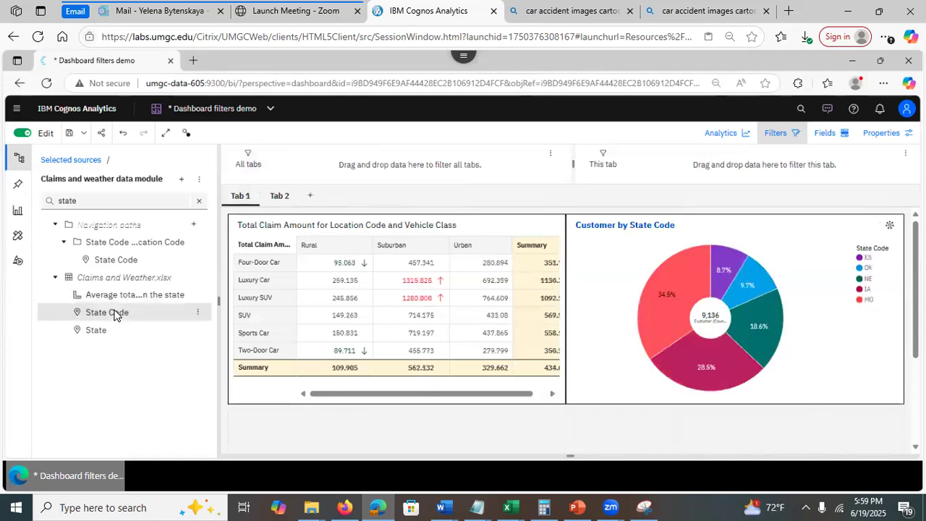
# Filter only Tab 1 by State Code from Claims and Weather.xlsx, including OK, NE and MO
pyautogui.moveTo(114, 315); pyautogui.dragTo(657, 174)
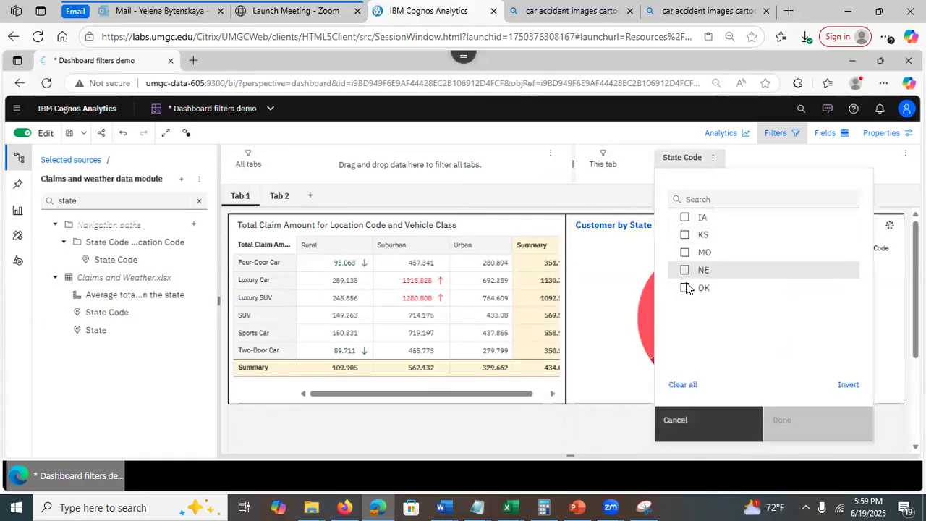
pyautogui.click(684, 288)
pyautogui.click(684, 269)
pyautogui.click(684, 252)
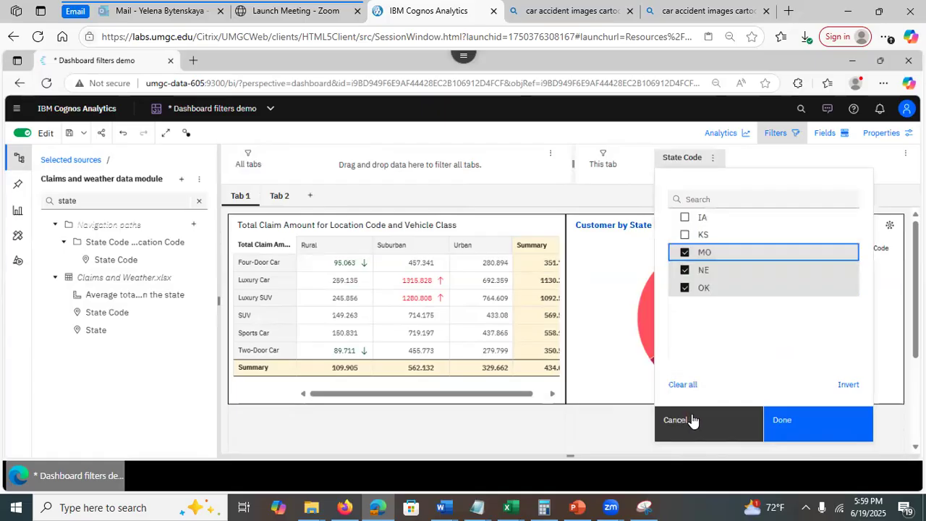
pyautogui.click(795, 422)
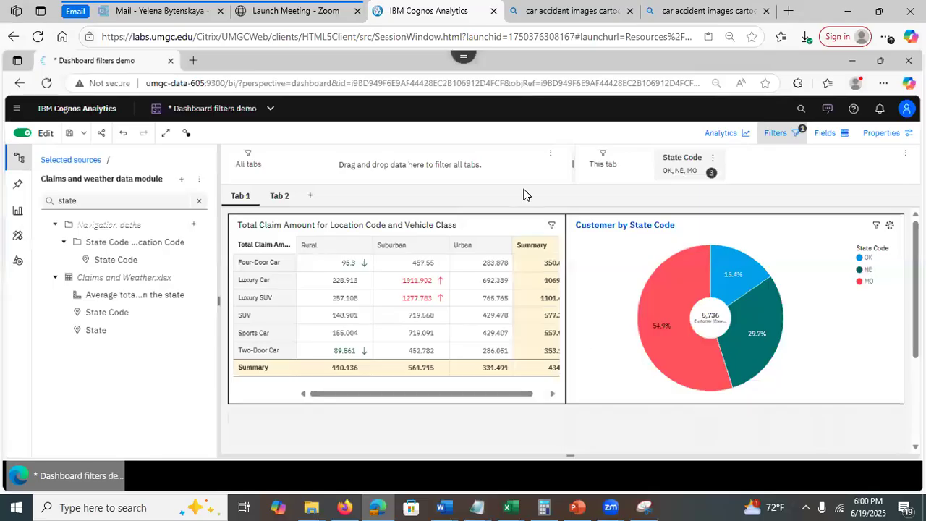
# On Tab 2, enlarge the Customer by State Code chart, review its fields down to Local filters, and restore its size
pyautogui.click(278, 196)
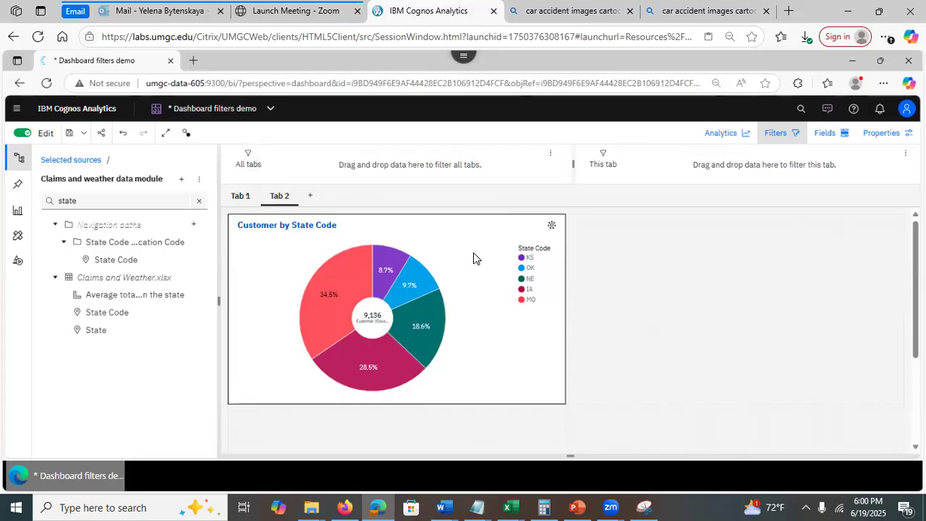
pyautogui.click(522, 235)
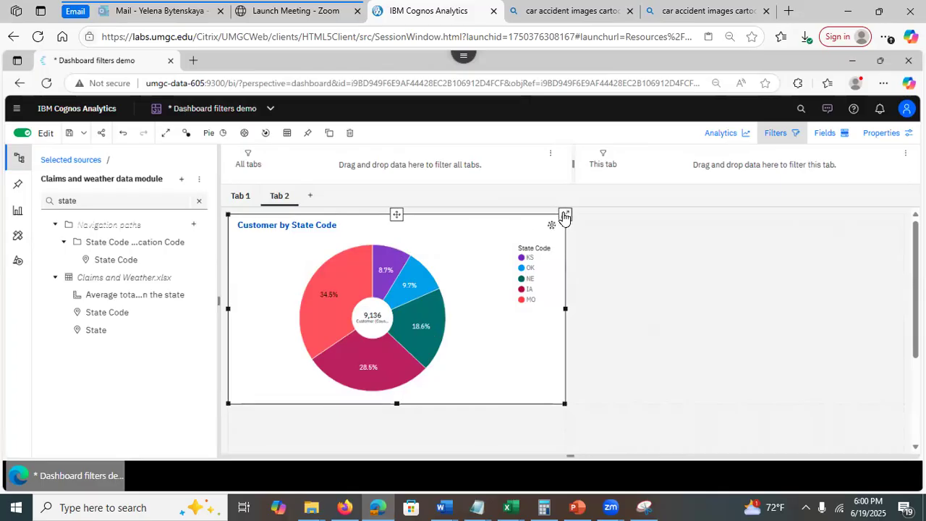
pyautogui.click(564, 218)
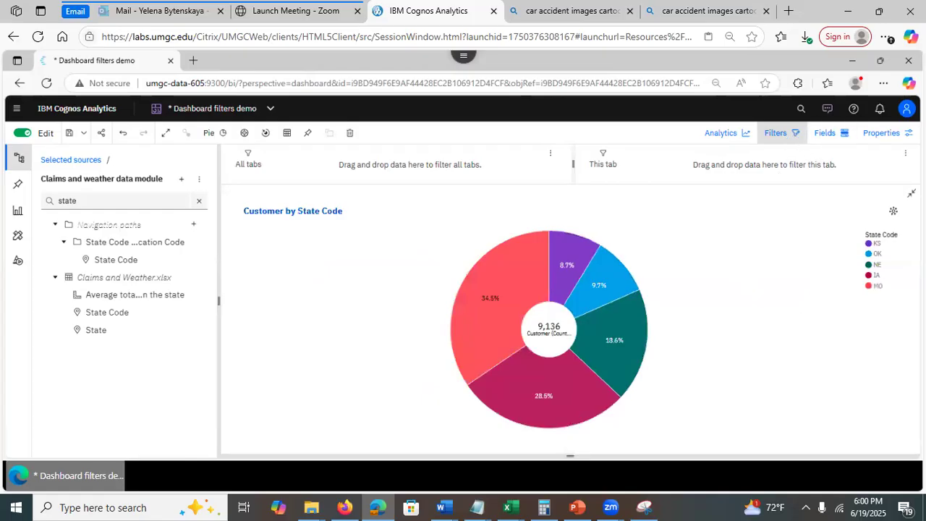
pyautogui.click(825, 133)
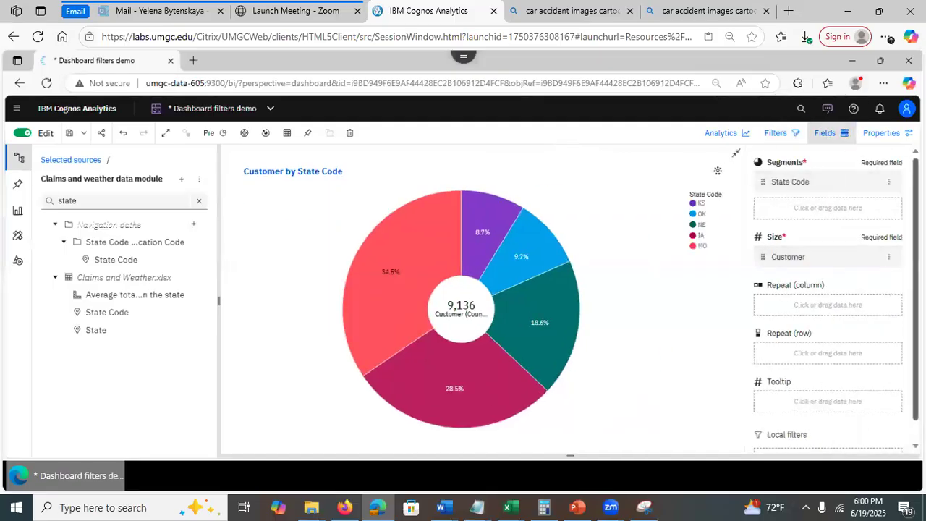
pyautogui.scroll(-1, 832, 362)
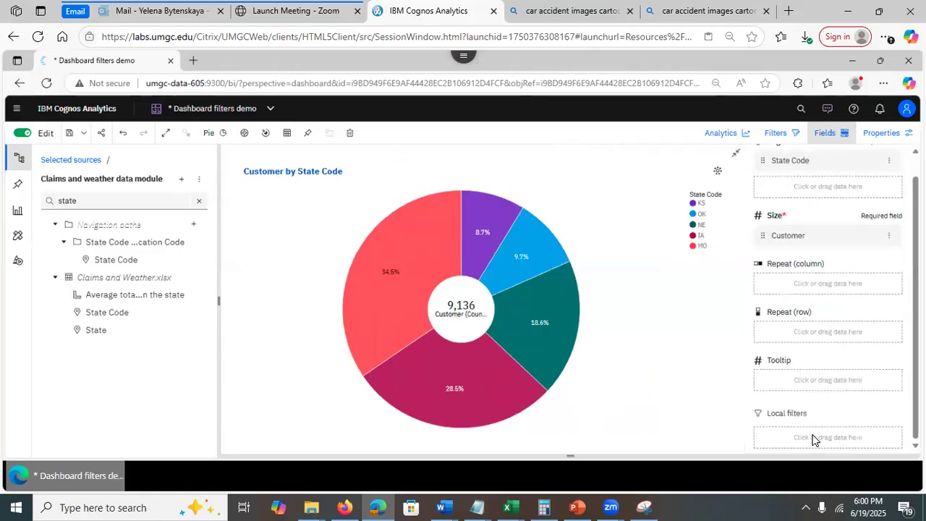
pyautogui.click(736, 155)
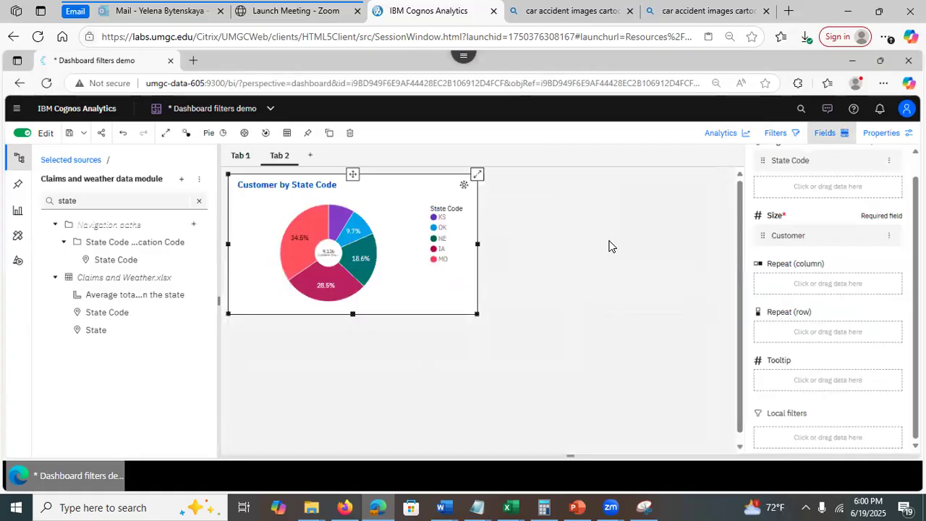
pyautogui.click(507, 218)
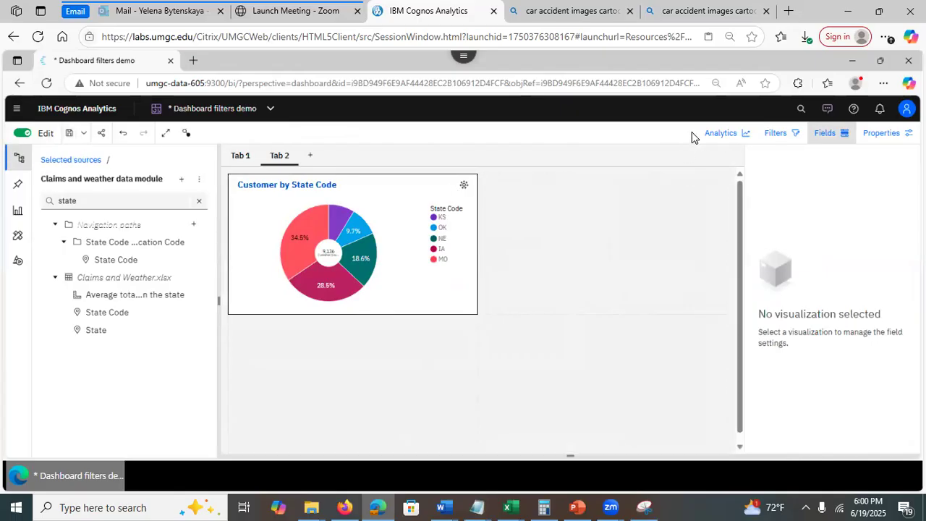
# Delete the State Code filter from Tab 1 and save the dashboard
pyautogui.click(776, 132)
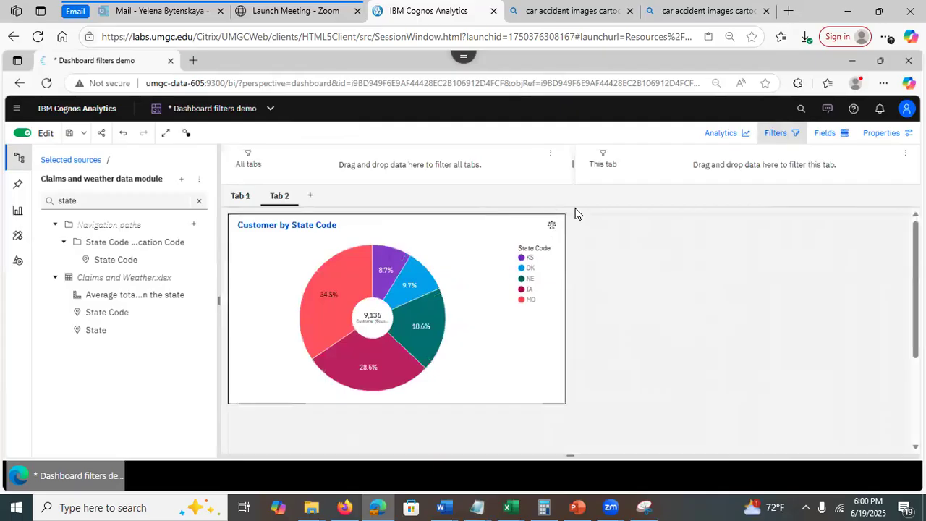
pyautogui.click(240, 196)
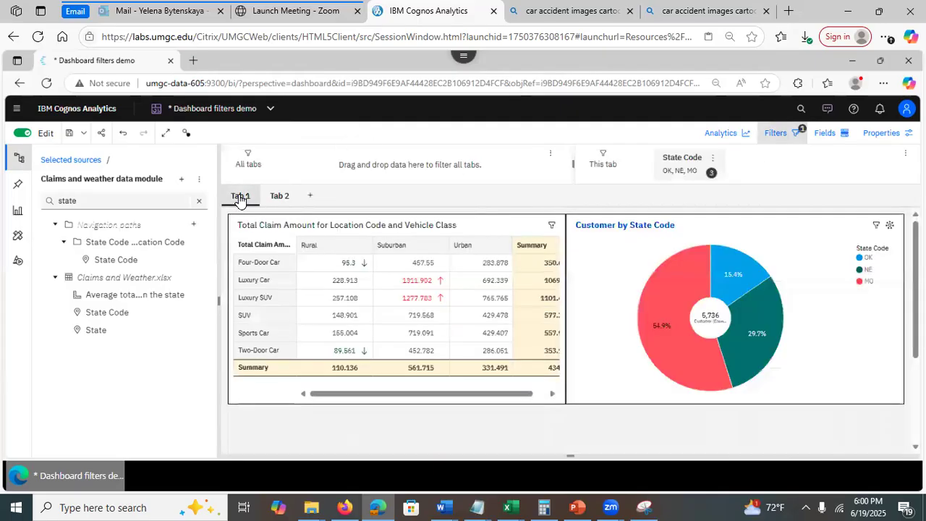
pyautogui.click(712, 157)
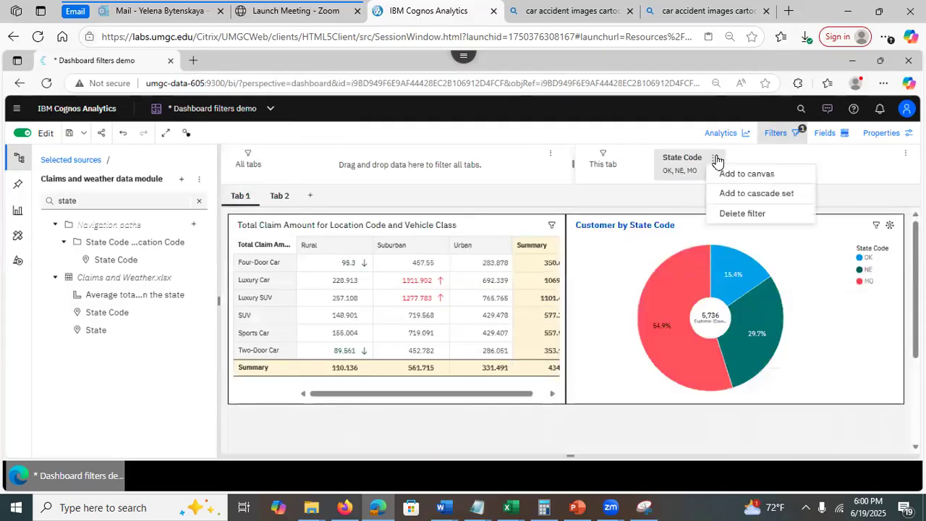
pyautogui.click(739, 213)
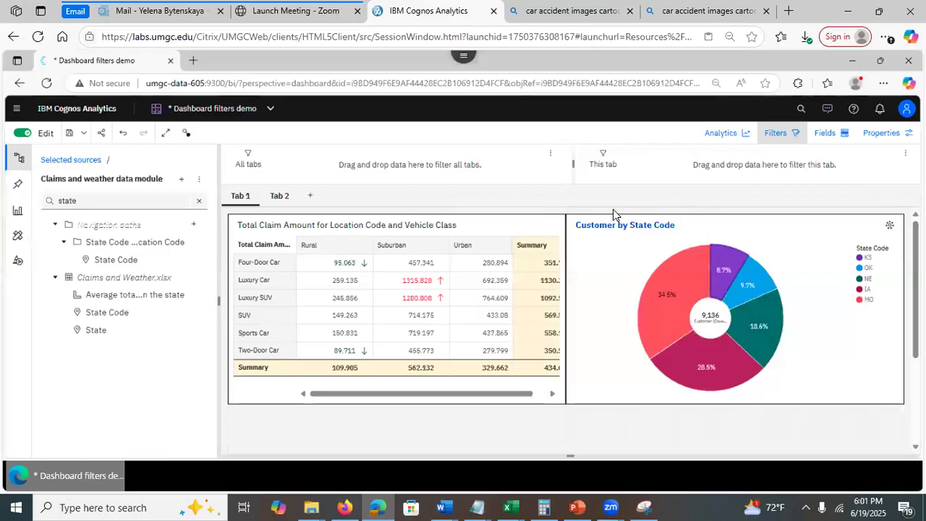
pyautogui.click(70, 133)
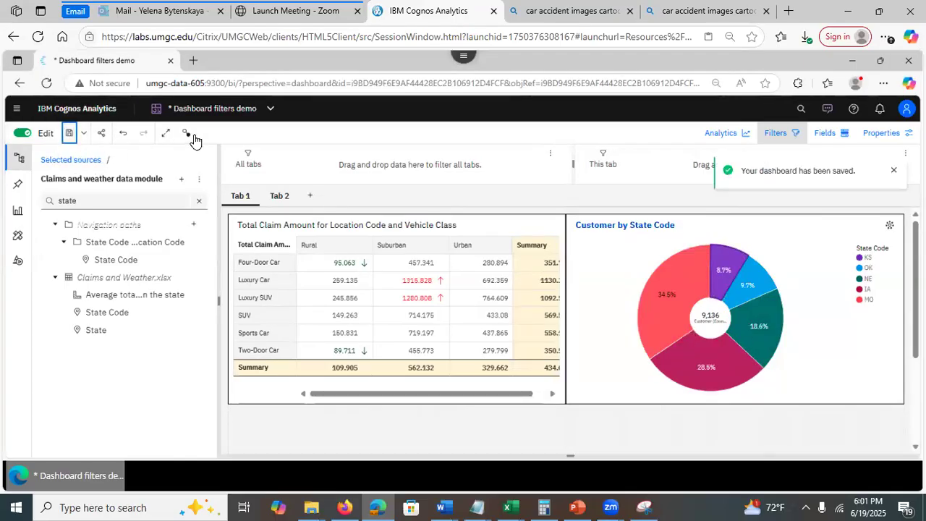
# Switch to PowerPoint and review slides 25 and 26, Applying Filters and Story – An over-time narrative
pyautogui.click(576, 507)
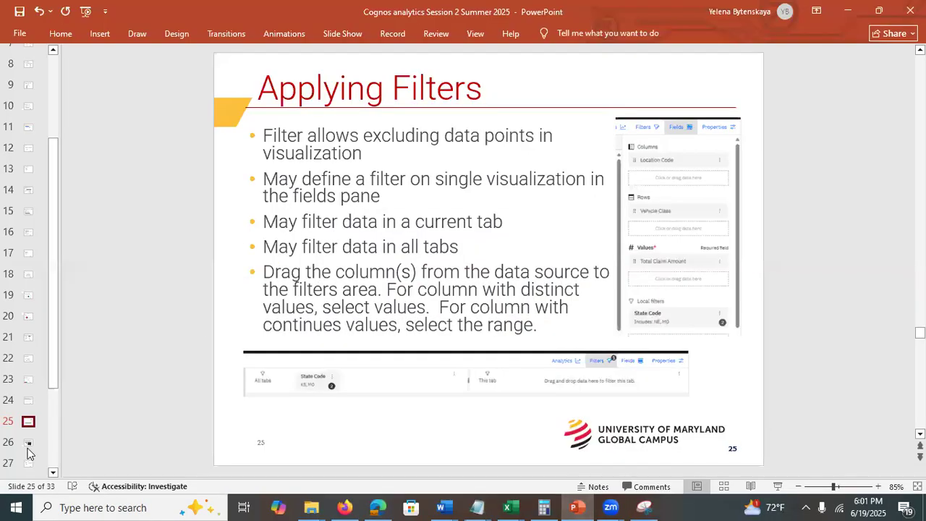
pyautogui.click(27, 449)
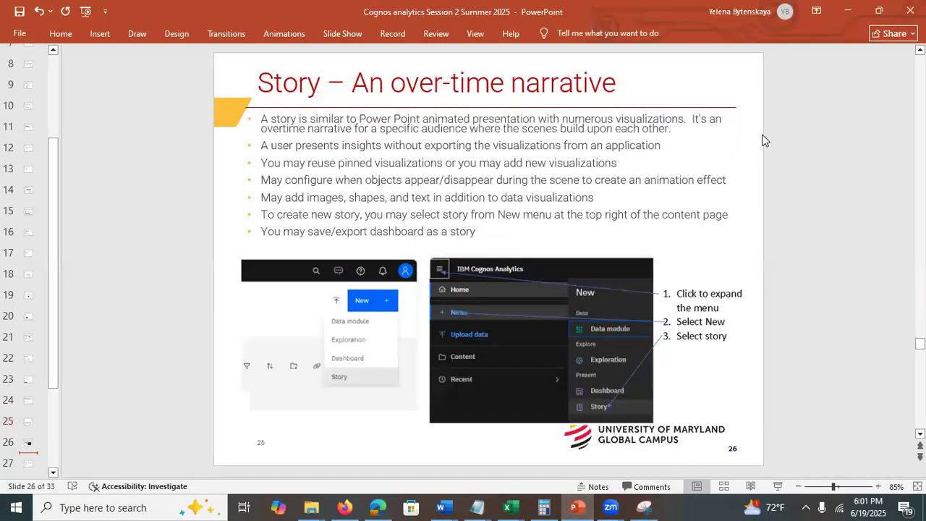
pyautogui.click(847, 12)
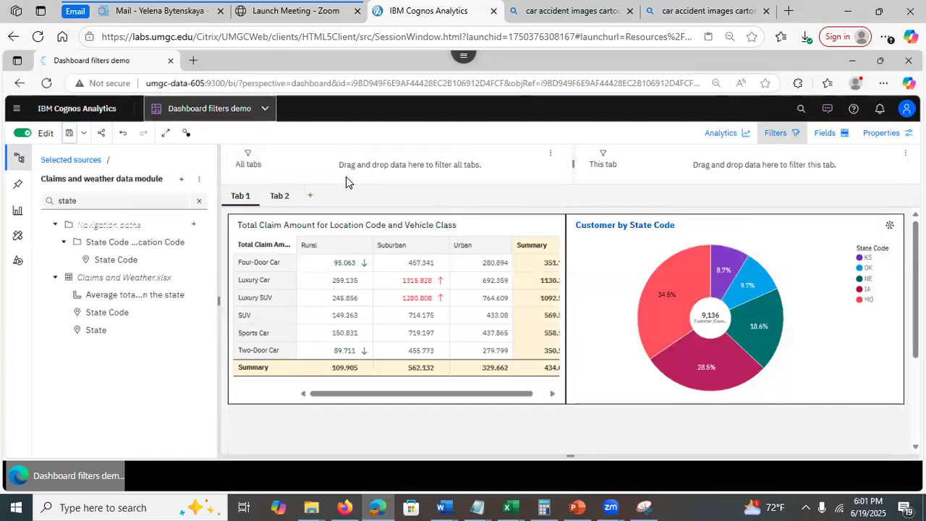
# Close the Dashboard filters demo and open the Claims dashboard from My content
pyautogui.click(217, 109)
pyautogui.click(296, 160)
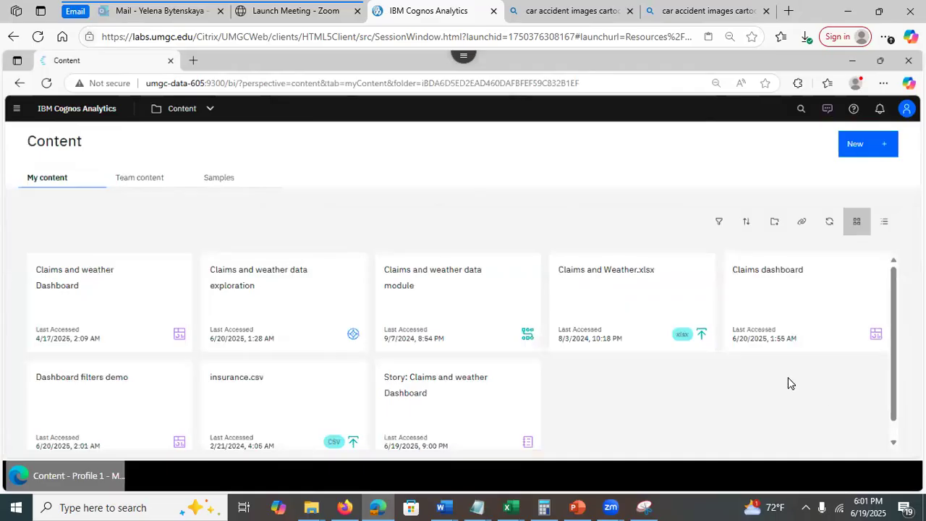
pyautogui.click(781, 312)
pyautogui.click(761, 283)
pyautogui.click(762, 286)
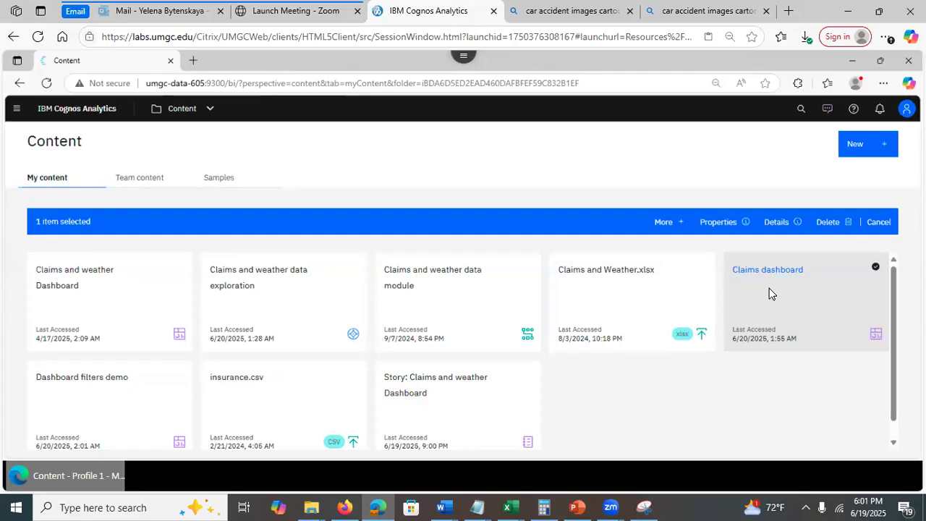
pyautogui.click(872, 270)
pyautogui.click(818, 278)
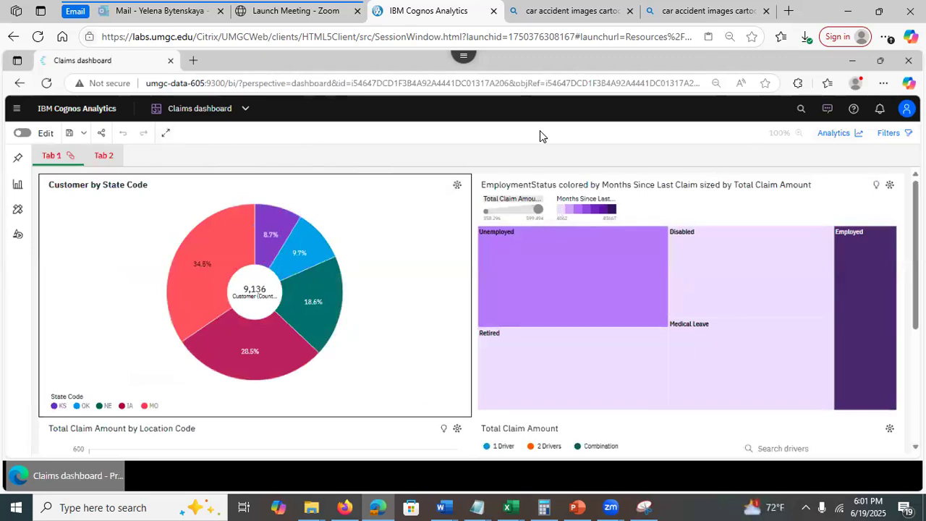
# Close the Claims dashboard and open the Claims and weather Dashboard from My content
pyautogui.click(245, 108)
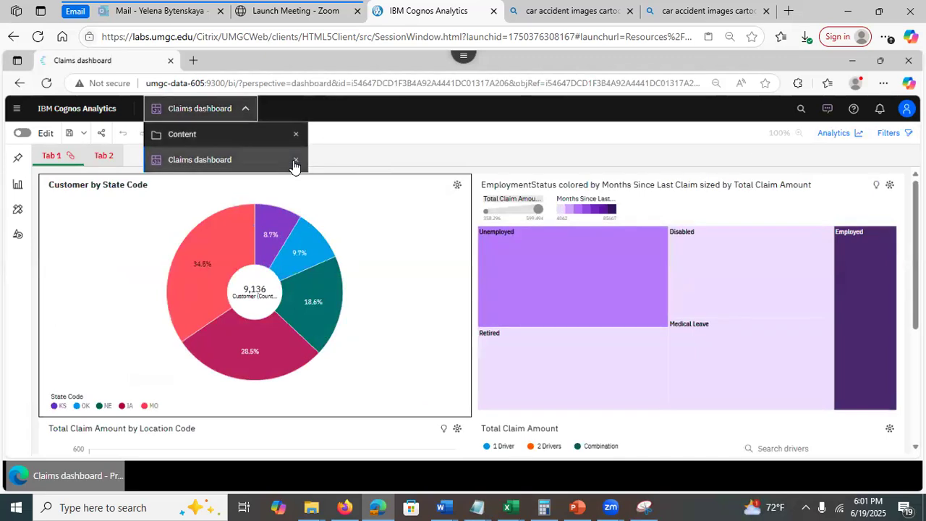
pyautogui.click(295, 160)
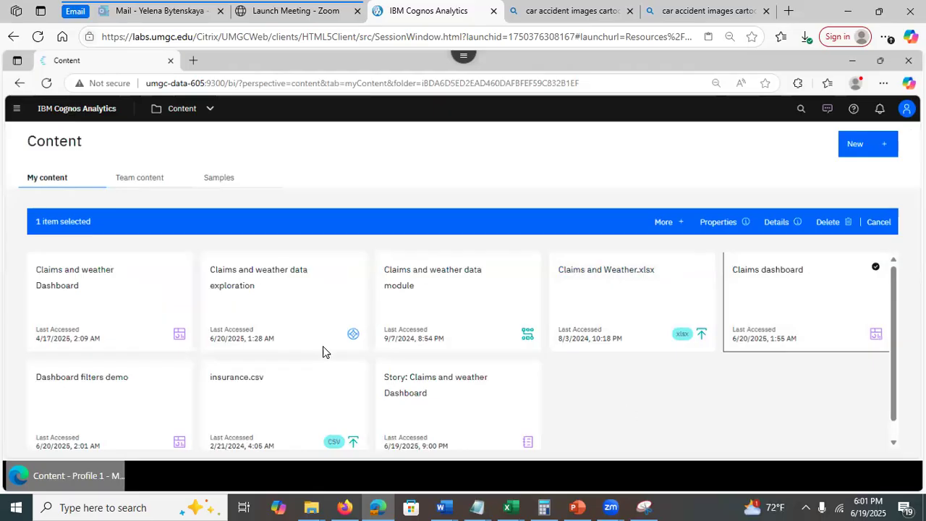
pyautogui.click(92, 296)
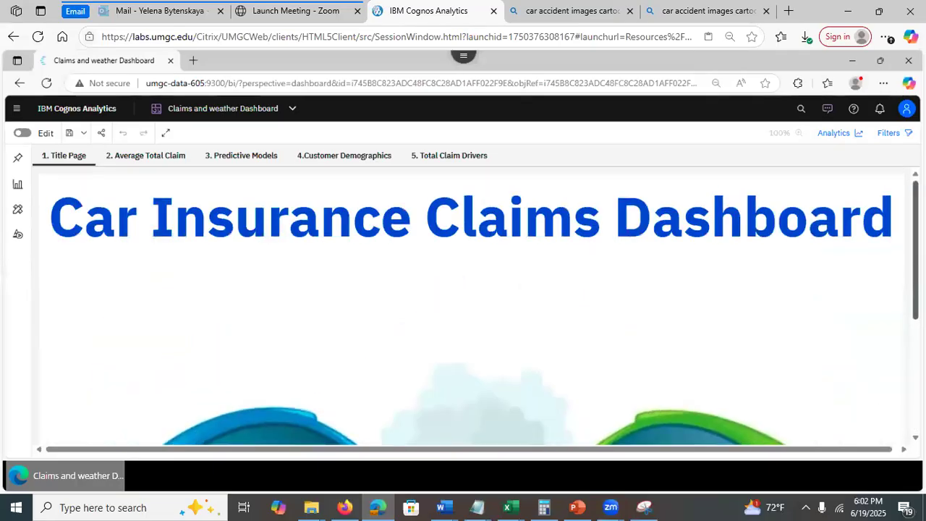
# Review the Title Page tab, from its Car Insurance Claims Dashboard heading down to the car accident image
pyautogui.click(340, 224)
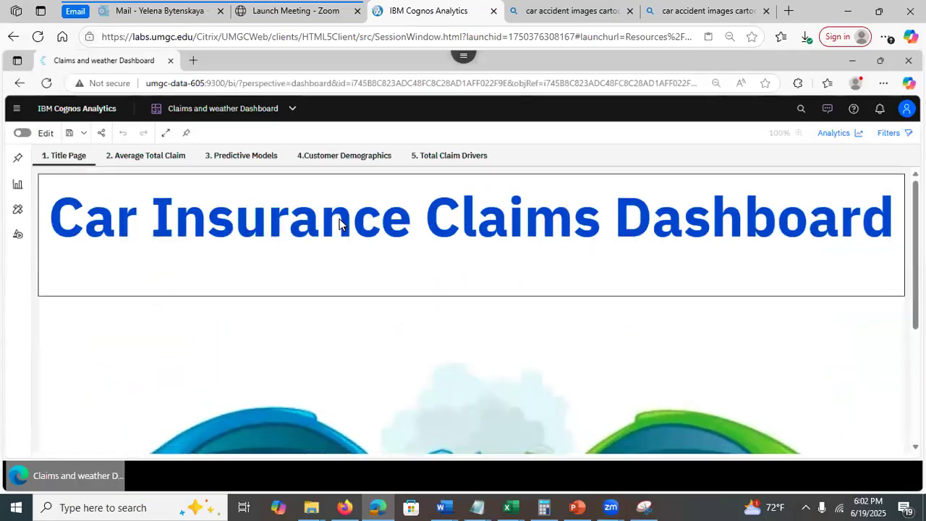
pyautogui.scroll(-2, 341, 351)
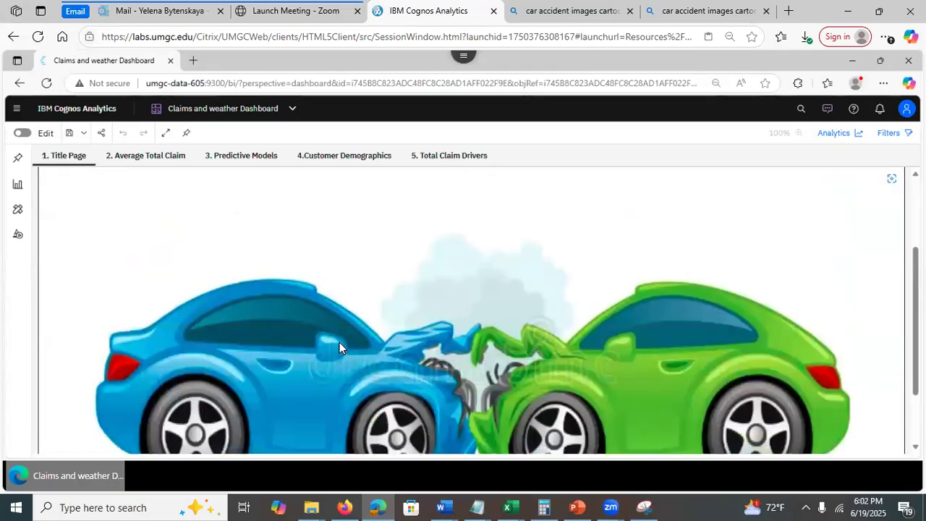
pyautogui.scroll(2, 900, 211)
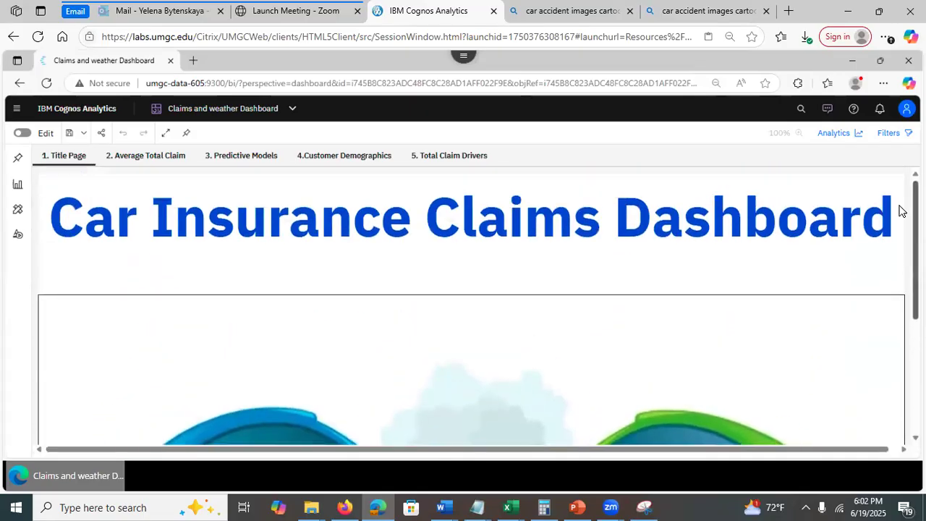
# On the Average Total Claim tab, clear the Urban selection in the Total Claim Amount and Location Code table
pyautogui.click(134, 160)
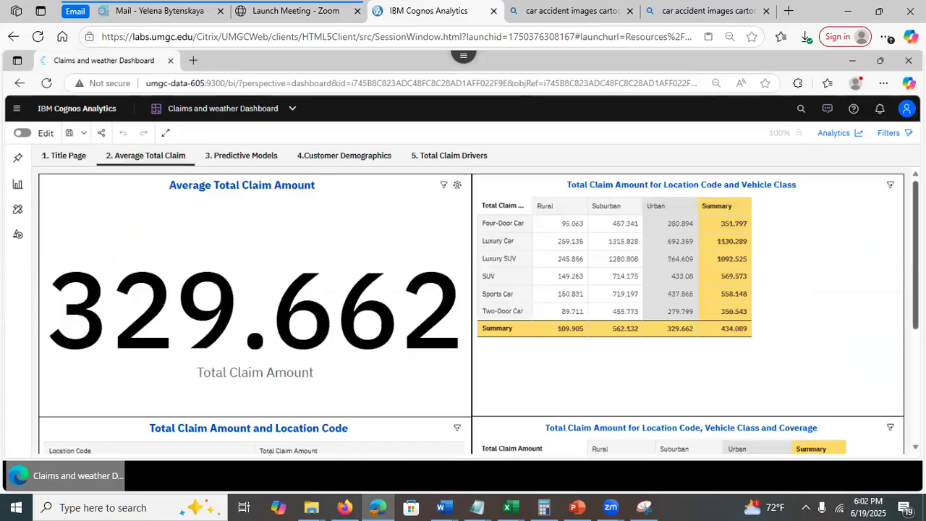
pyautogui.scroll(-2, 600, 411)
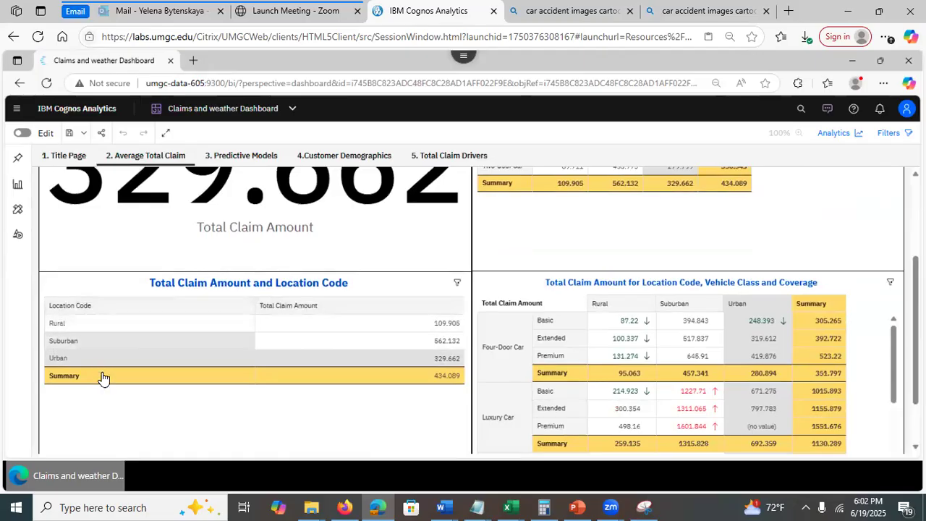
pyautogui.click(237, 432)
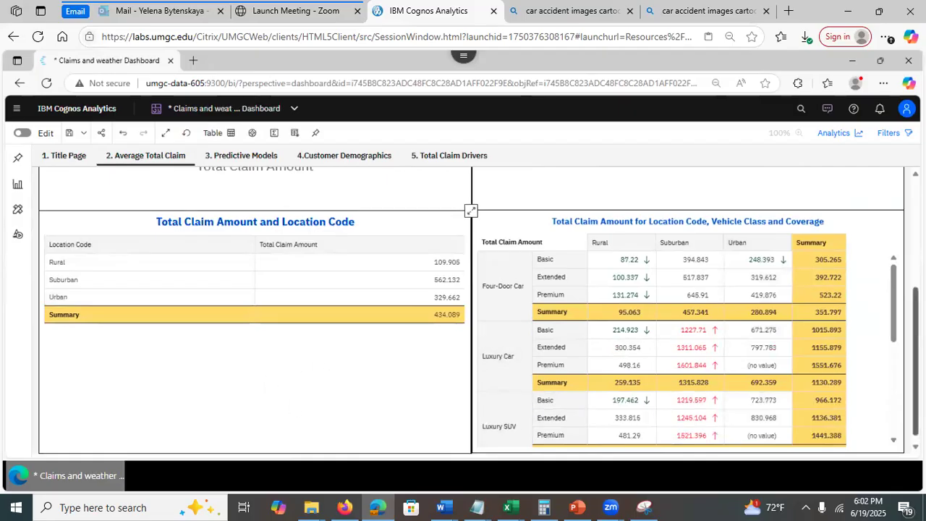
# Examine the average total claim amount and the claim tables by location, vehicle class and coverage
pyautogui.scroll(5, 858, 295)
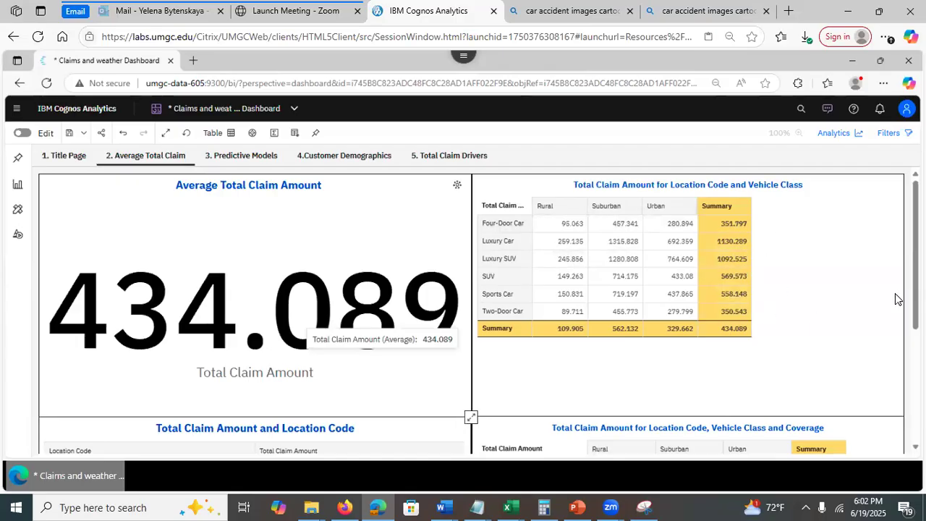
pyautogui.scroll(-2, 897, 299)
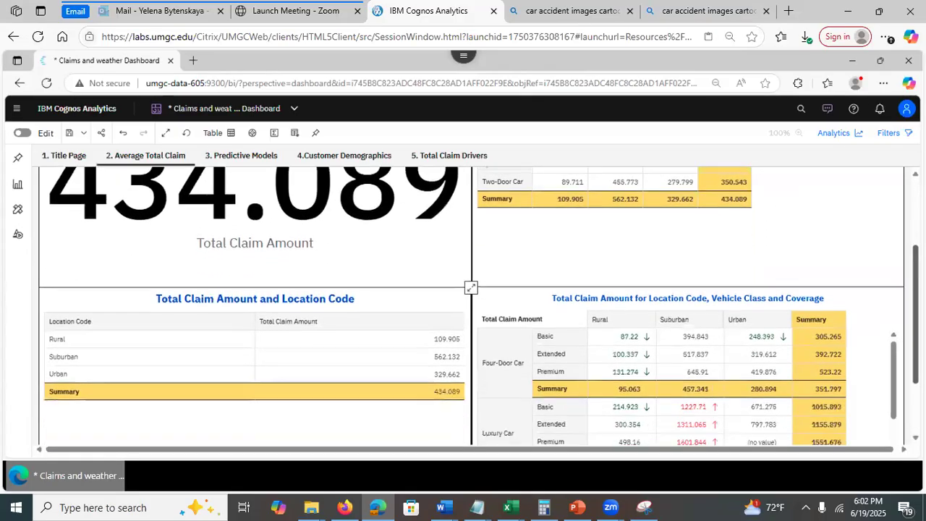
pyautogui.scroll(-2, 897, 299)
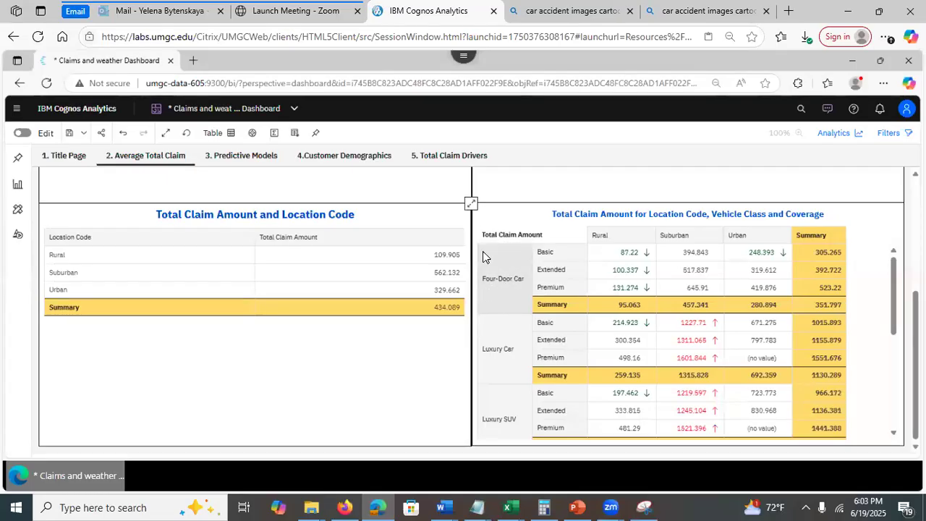
# Turn on editing with the Location Code, Vehicle Class and Coverage crosstab selected, and review its column, row and value fields
pyautogui.click(838, 244)
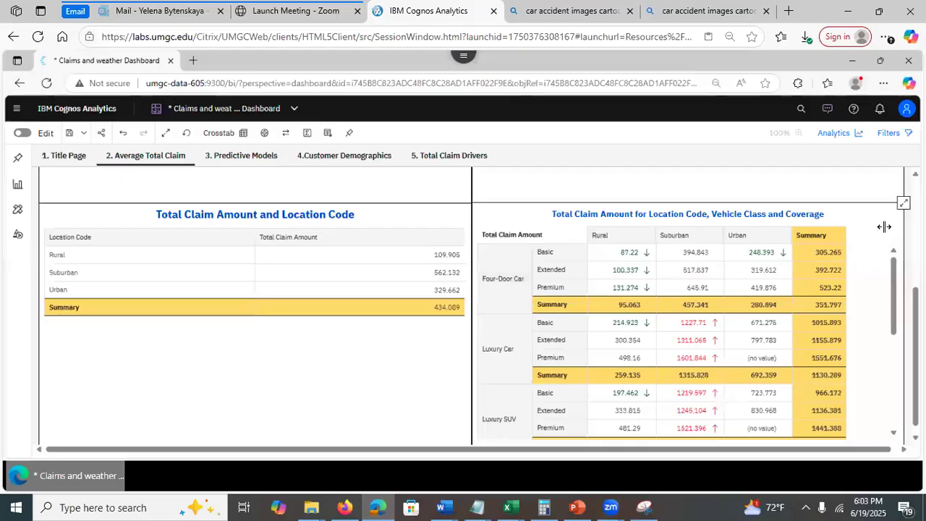
pyautogui.click(42, 132)
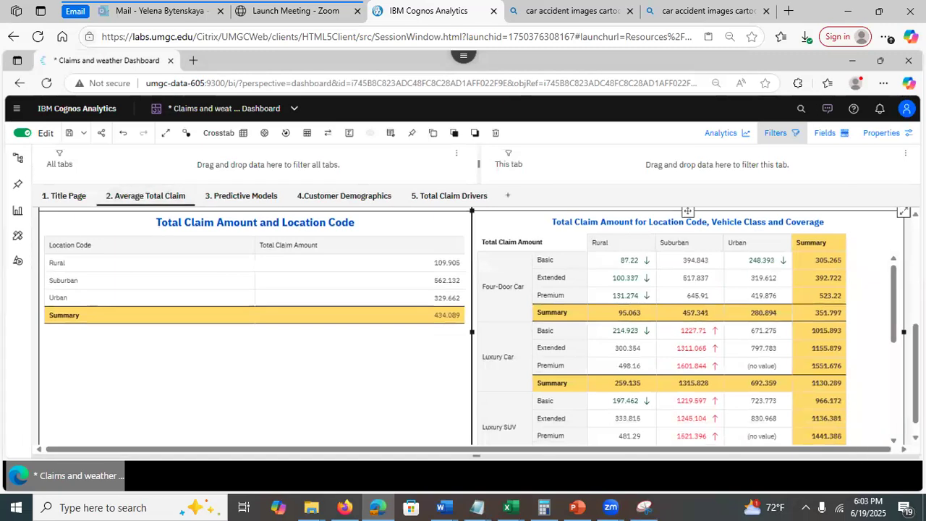
pyautogui.click(881, 133)
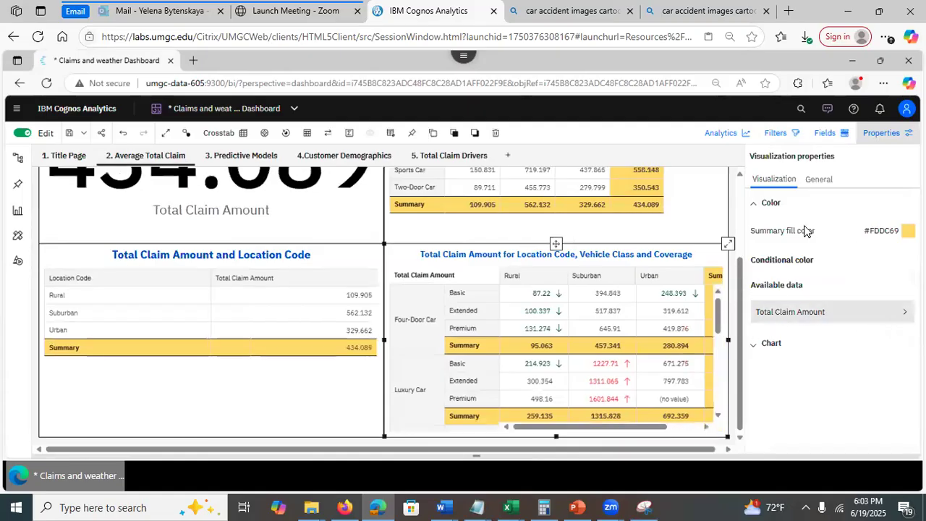
pyautogui.click(774, 134)
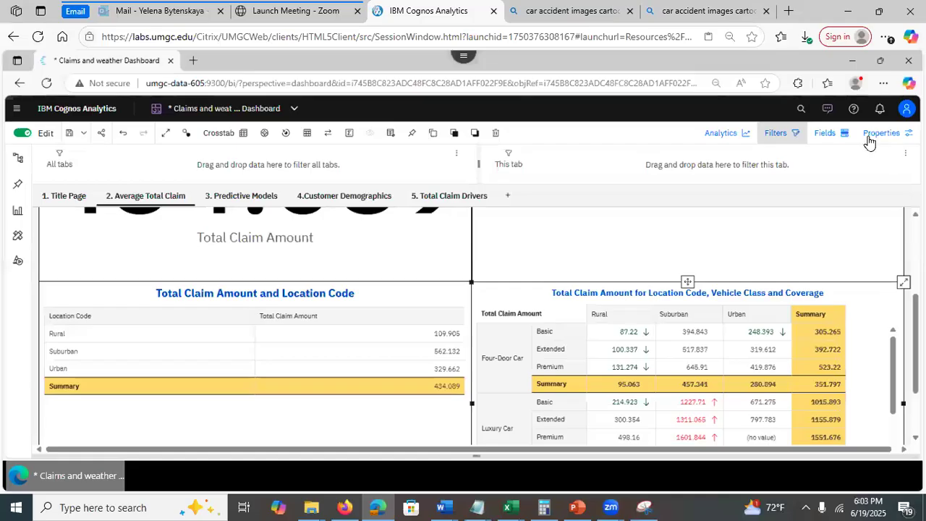
pyautogui.click(823, 136)
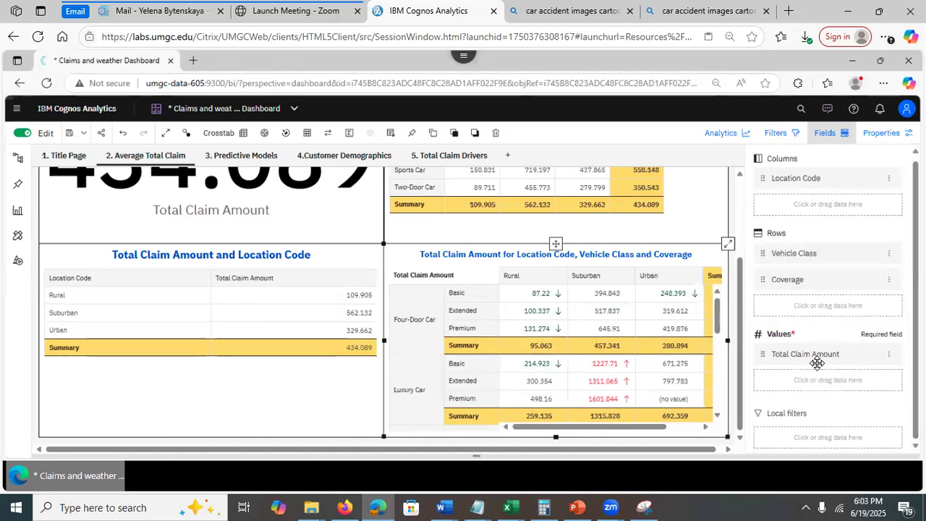
pyautogui.scroll(-1, 841, 371)
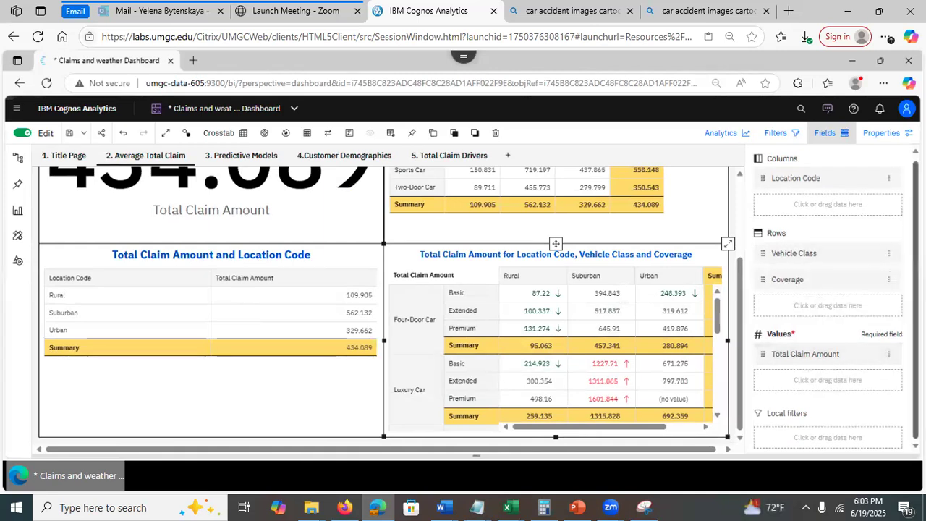
# Review the crosstab's visualization properties, including the Chart settings for row height, column width, suppression and summaries
pyautogui.click(879, 134)
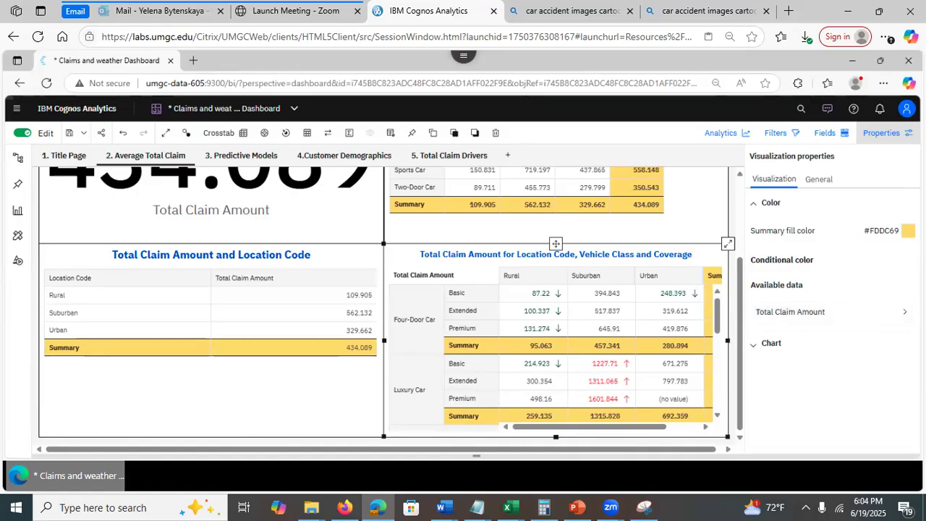
pyautogui.click(754, 348)
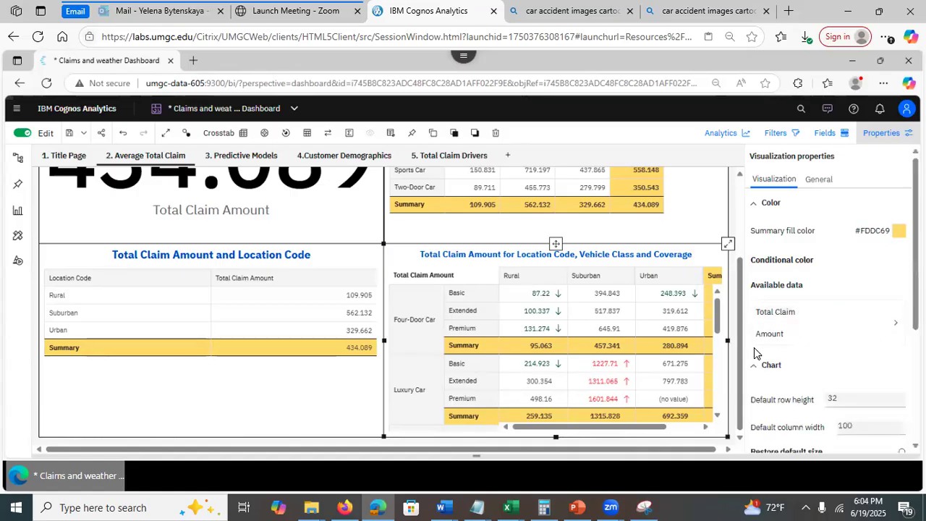
pyautogui.scroll(-3, 831, 298)
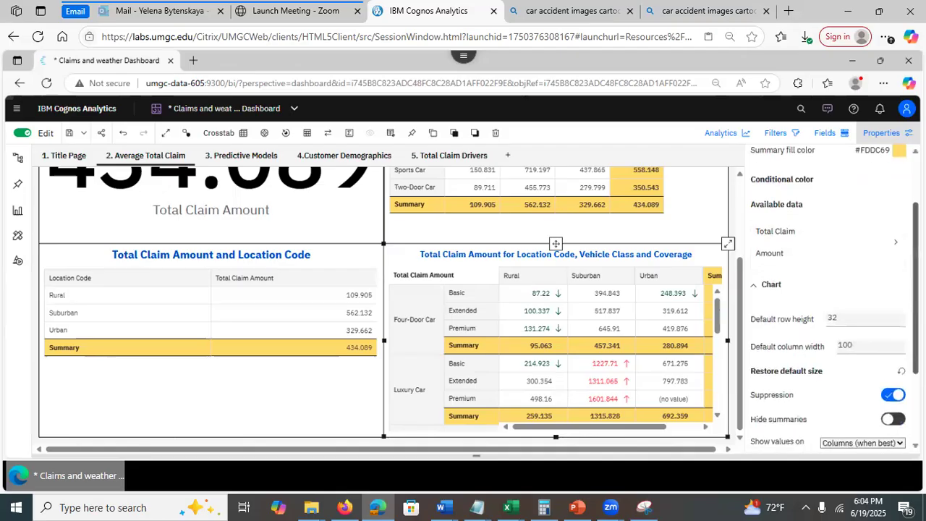
pyautogui.scroll(-1, 832, 299)
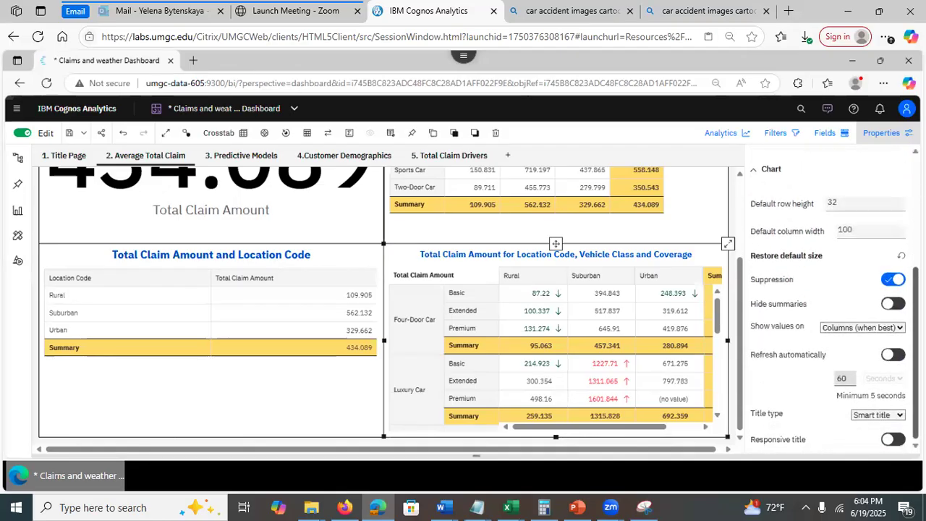
pyautogui.scroll(1, 832, 299)
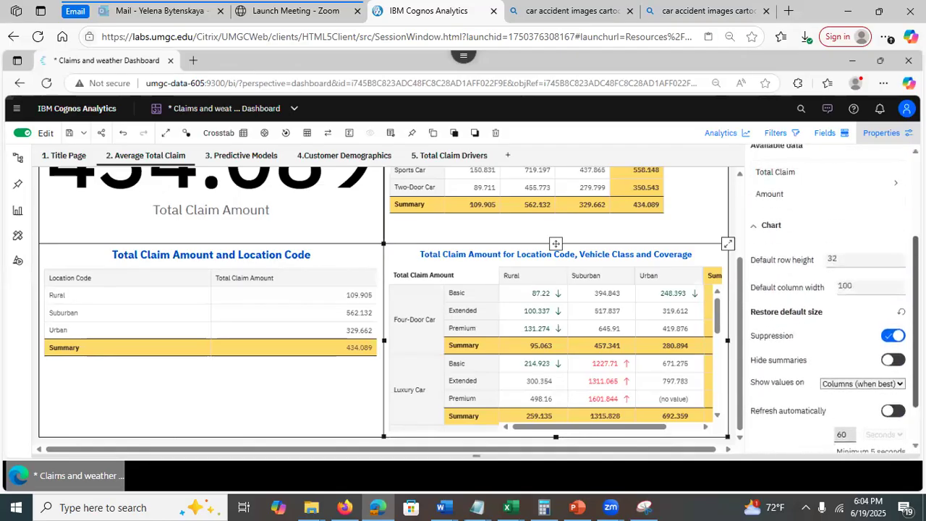
pyautogui.scroll(3, 832, 299)
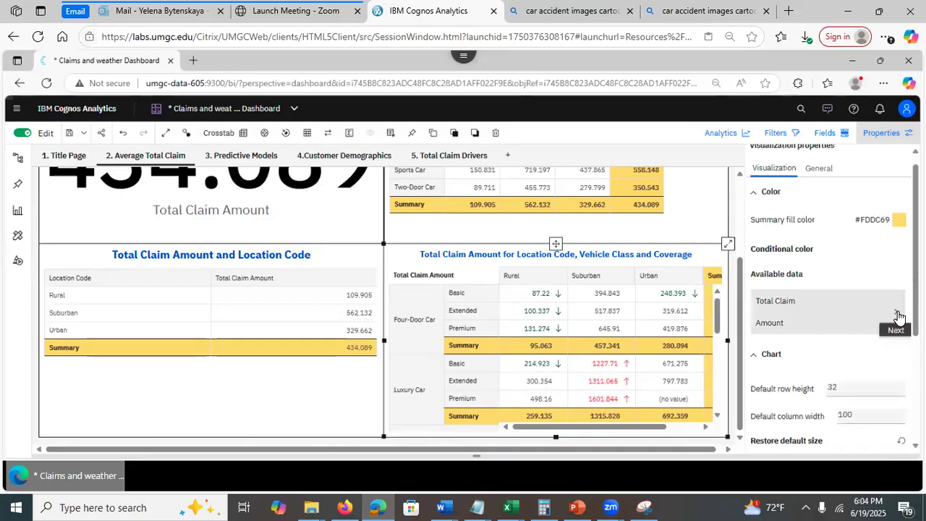
pyautogui.scroll(-1, 828, 304)
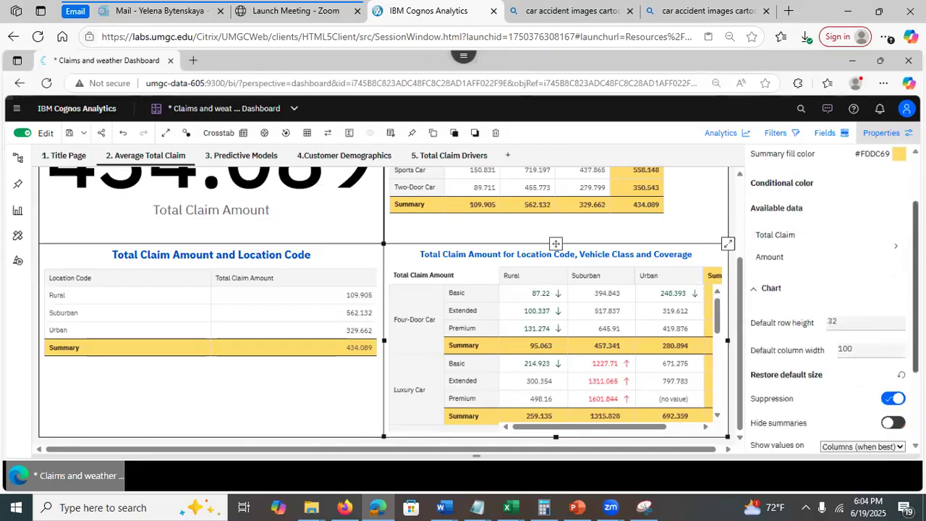
# Open the conditional color rules for Total Claim Amount and examine the condition and style of the Less than 300 rule
pyautogui.click(894, 250)
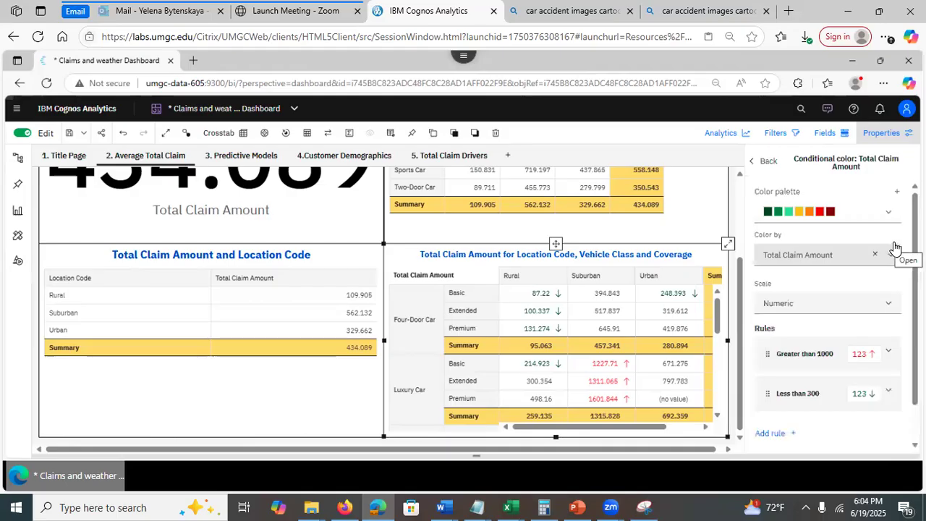
pyautogui.click(756, 161)
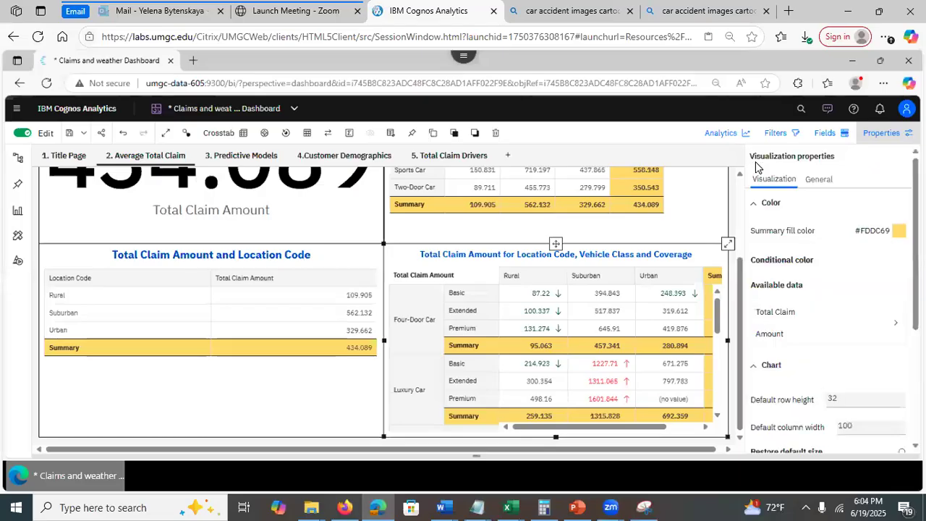
pyautogui.click(896, 325)
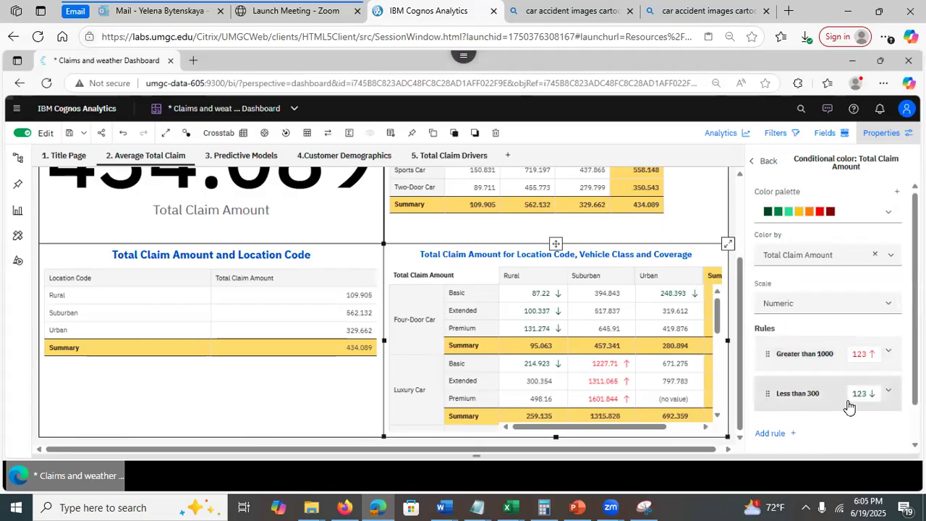
pyautogui.click(889, 391)
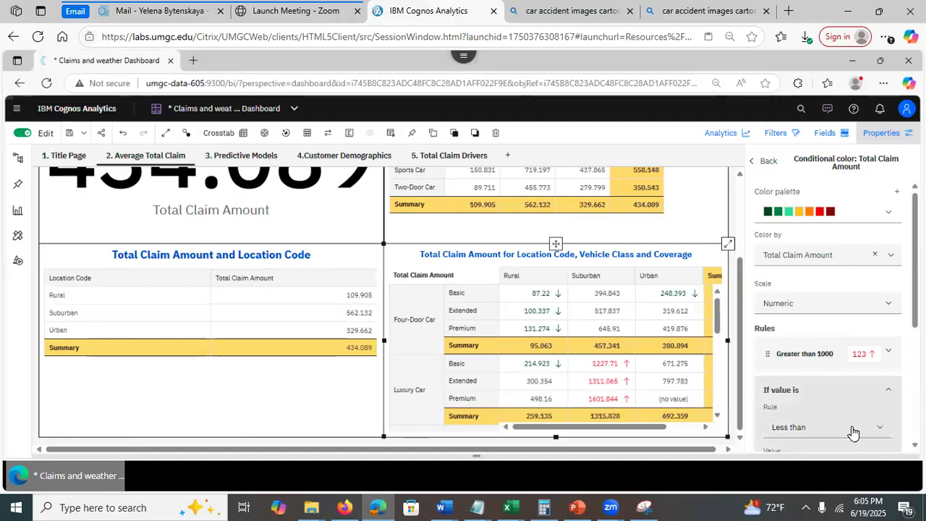
pyautogui.scroll(-3, 832, 315)
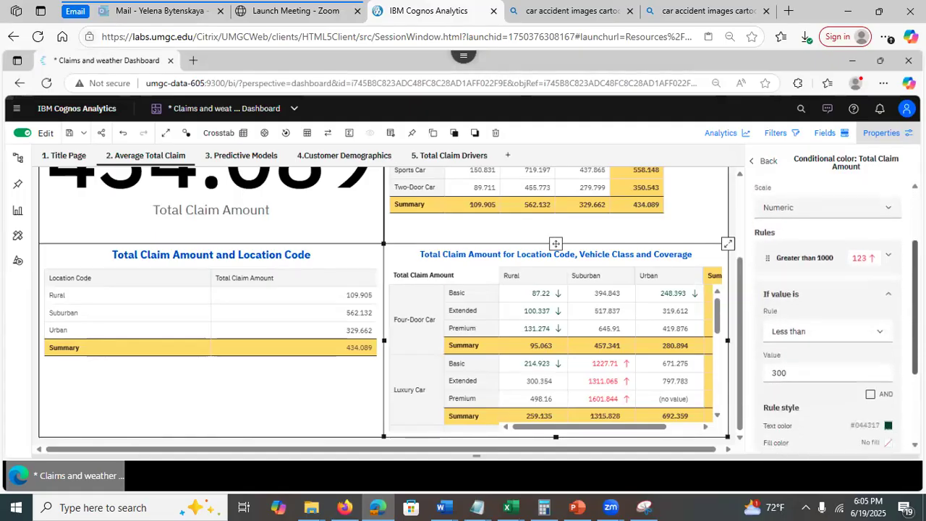
pyautogui.scroll(-2, 832, 315)
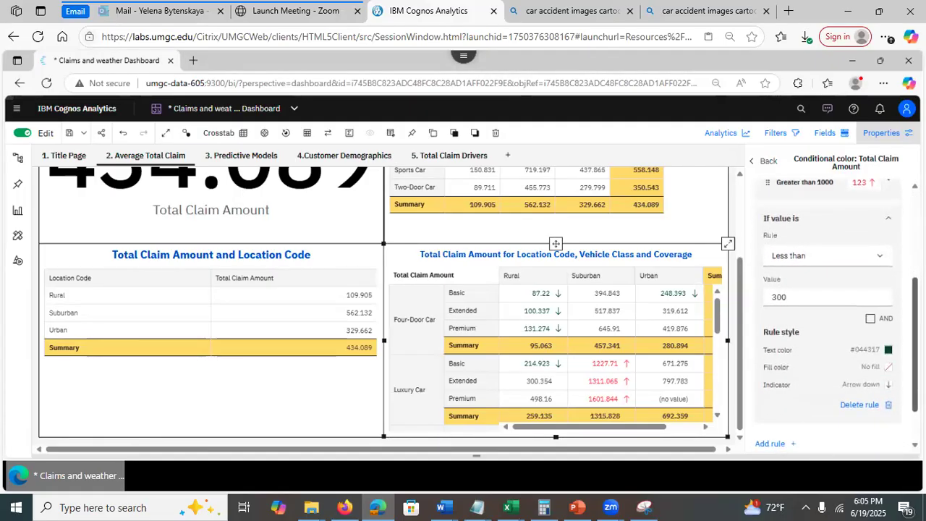
pyautogui.scroll(-1, 836, 319)
pyautogui.scroll(2, 831, 314)
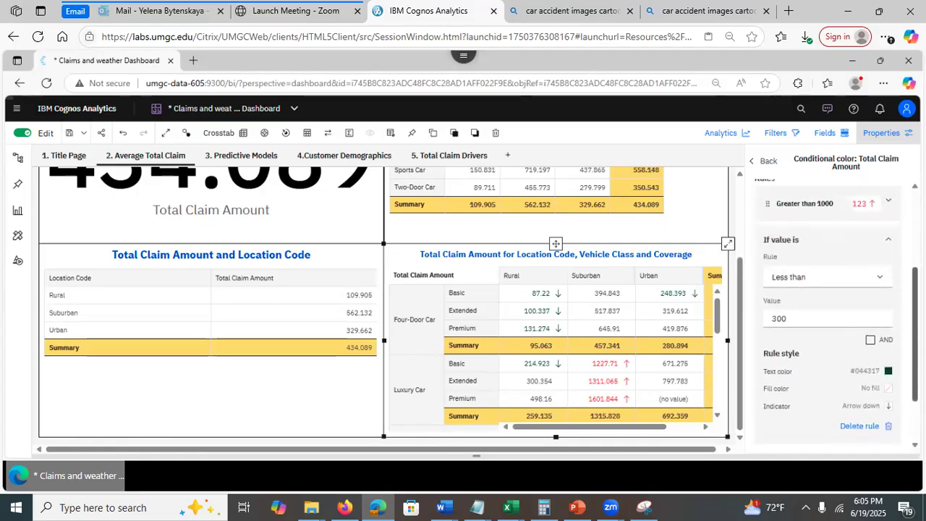
# View the options for creating a custom color palette for the conditional color, and close them without creating one
pyautogui.moveTo(914, 334); pyautogui.dragTo(898, 262)
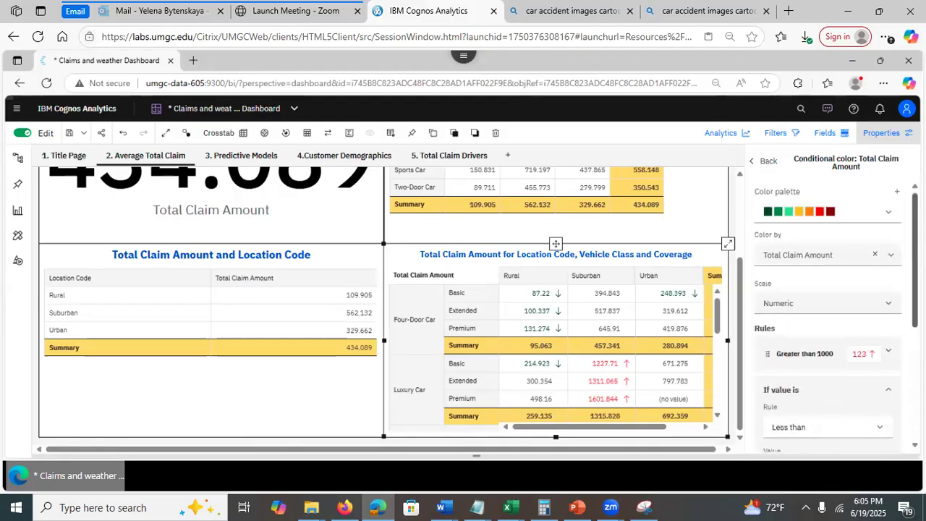
pyautogui.click(897, 192)
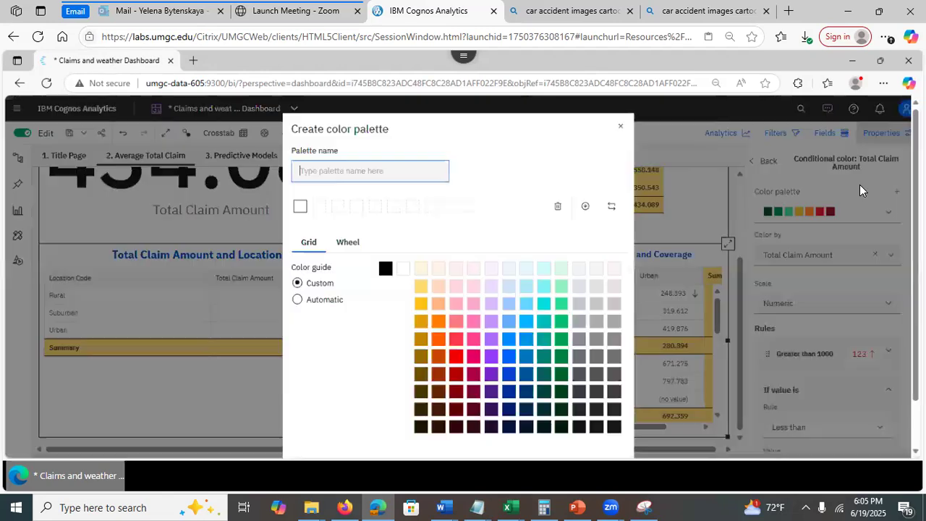
pyautogui.click(620, 126)
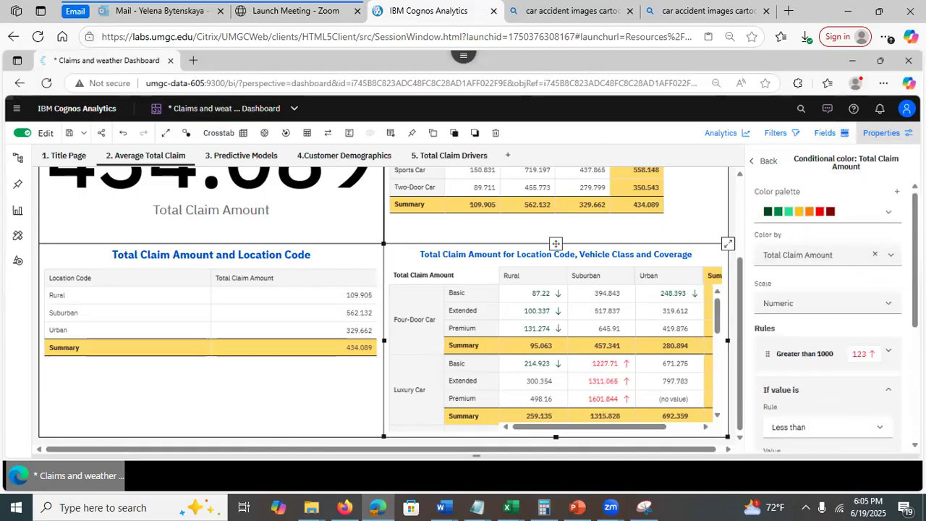
# Close the properties of the crosstab and review the Average Total Claim, Predictive Models, Customer Demographics and Total Claim Drivers tabs
pyautogui.moveTo(741, 287); pyautogui.dragTo(744, 208)
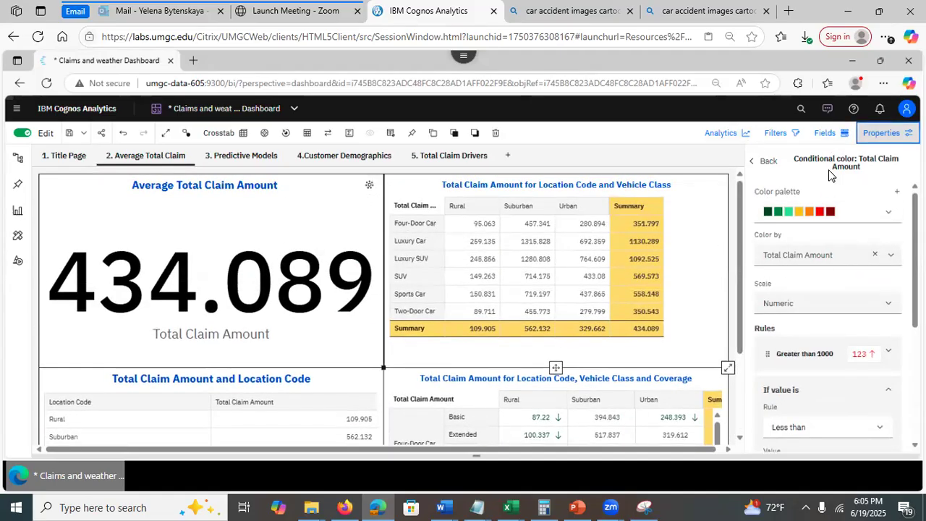
pyautogui.click(881, 134)
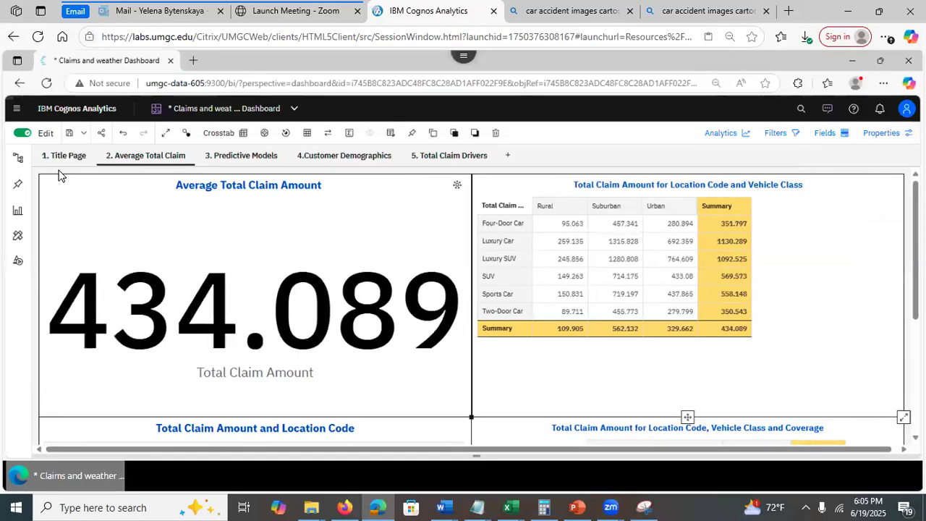
pyautogui.click(130, 161)
pyautogui.click(229, 158)
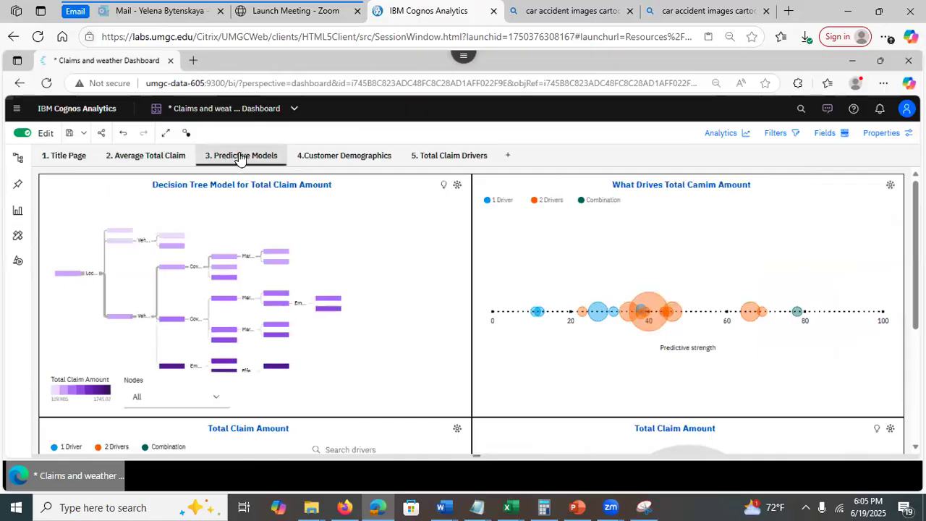
pyautogui.click(321, 161)
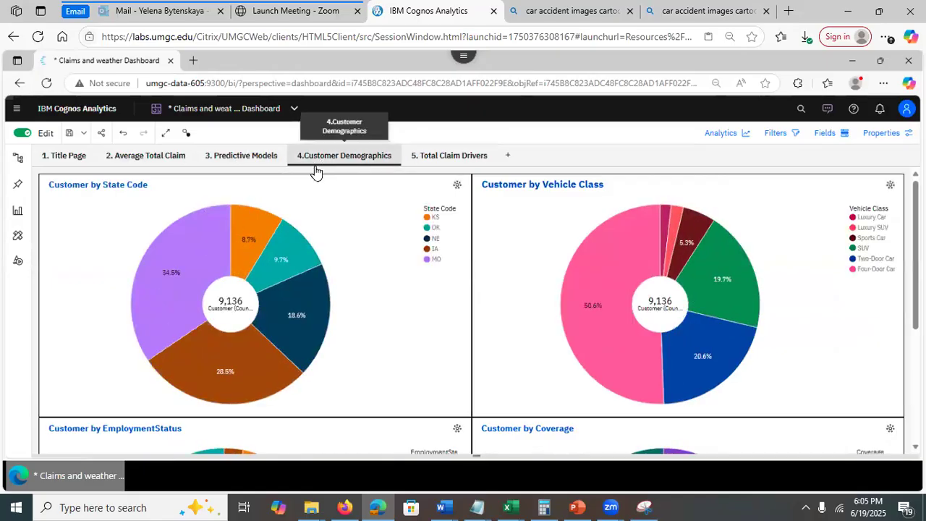
pyautogui.click(438, 158)
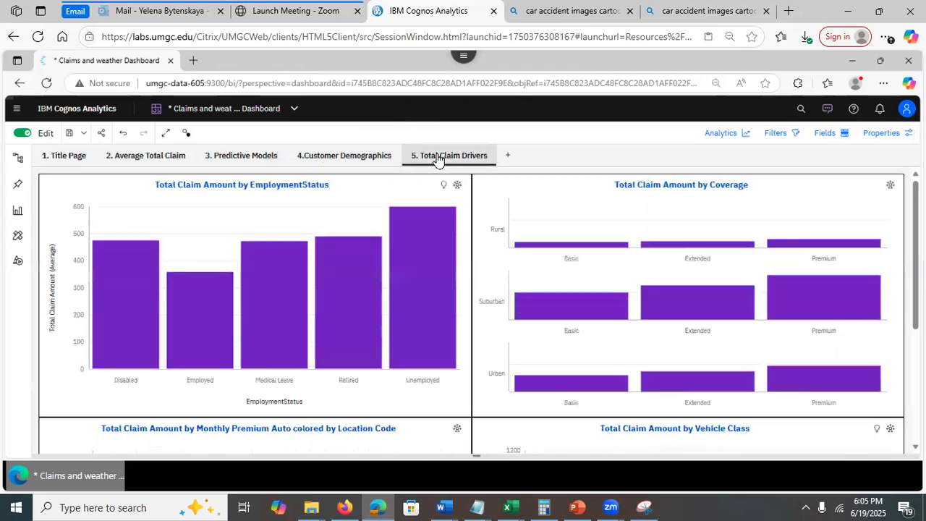
pyautogui.moveTo(916, 246)
pyautogui.mouseDown()
pyautogui.moveTo(916, 356)
pyautogui.moveTo(916, 245)
pyautogui.mouseUp()
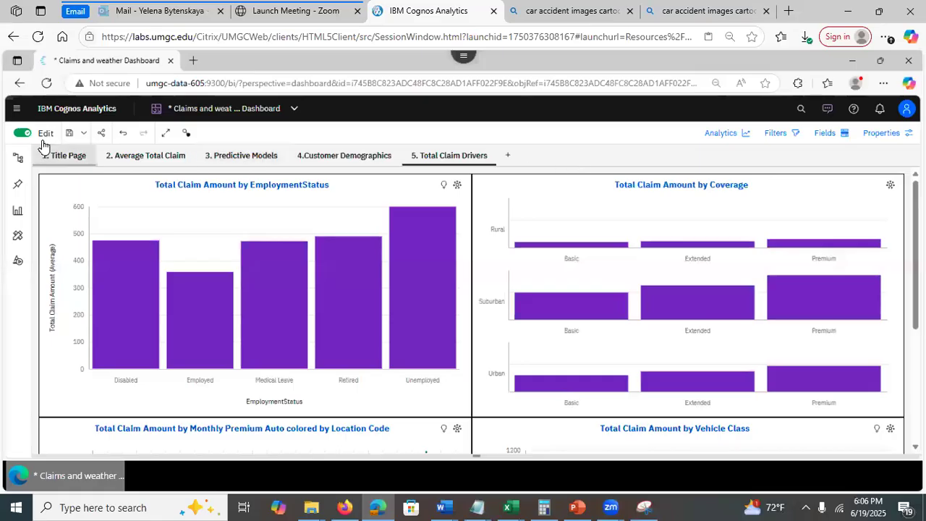
# Save the Claims and weather Dashboard and return to its Title Page tab
pyautogui.click(68, 135)
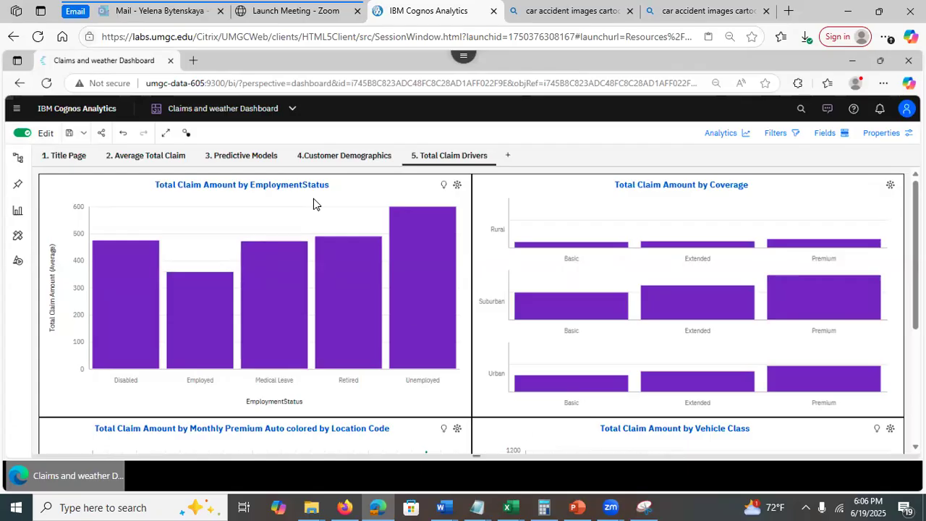
pyautogui.click(51, 154)
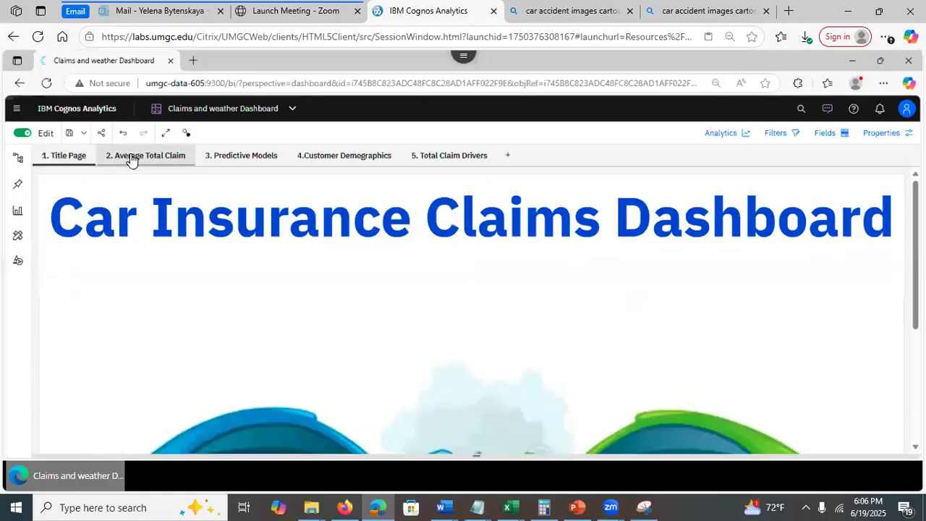
pyautogui.click(130, 157)
pyautogui.click(217, 155)
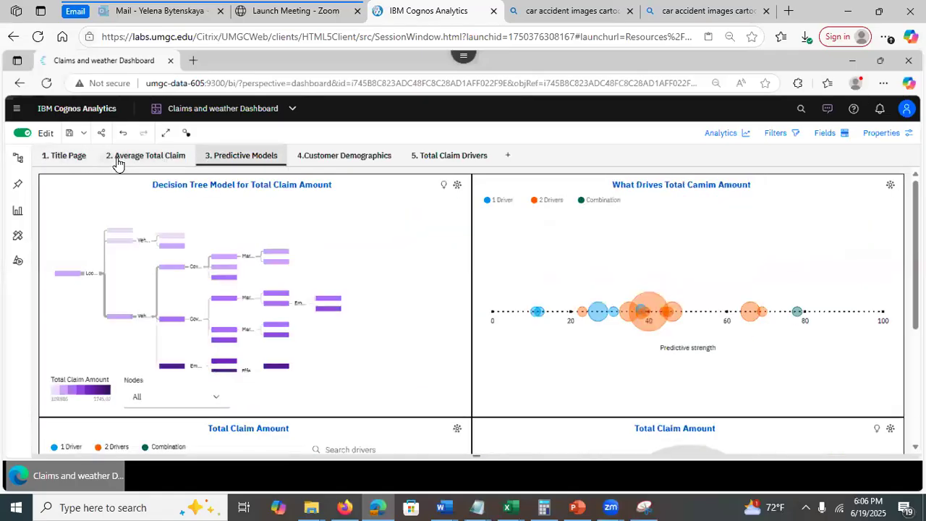
pyautogui.click(62, 159)
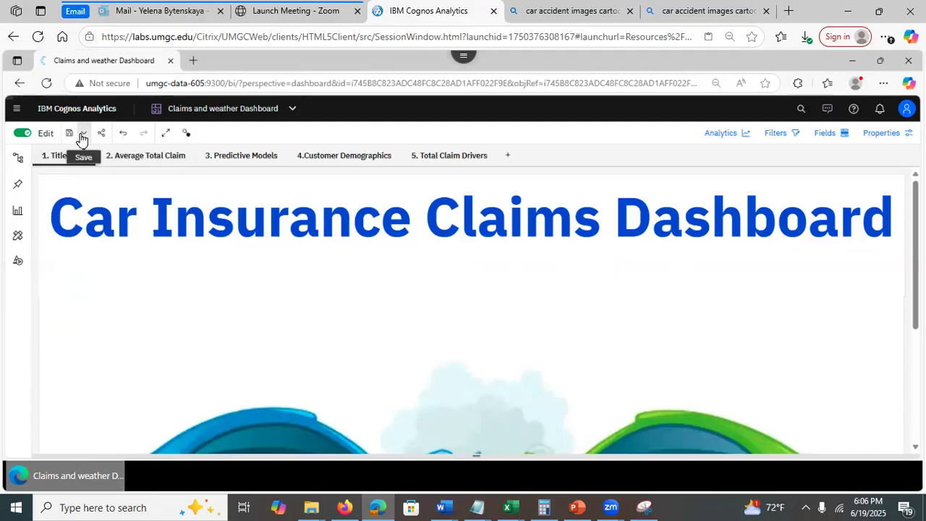
# Start saving the dashboard as a story using the Slideshow template
pyautogui.click(82, 134)
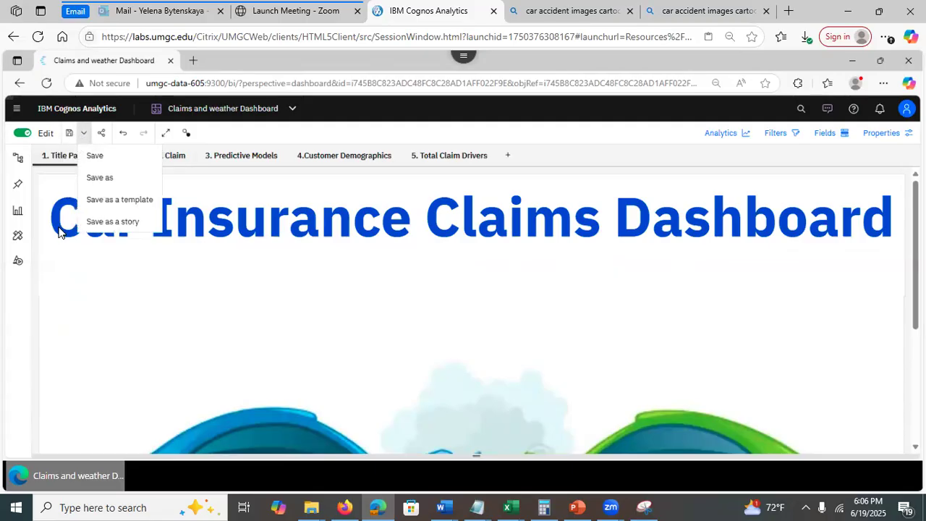
pyautogui.click(99, 222)
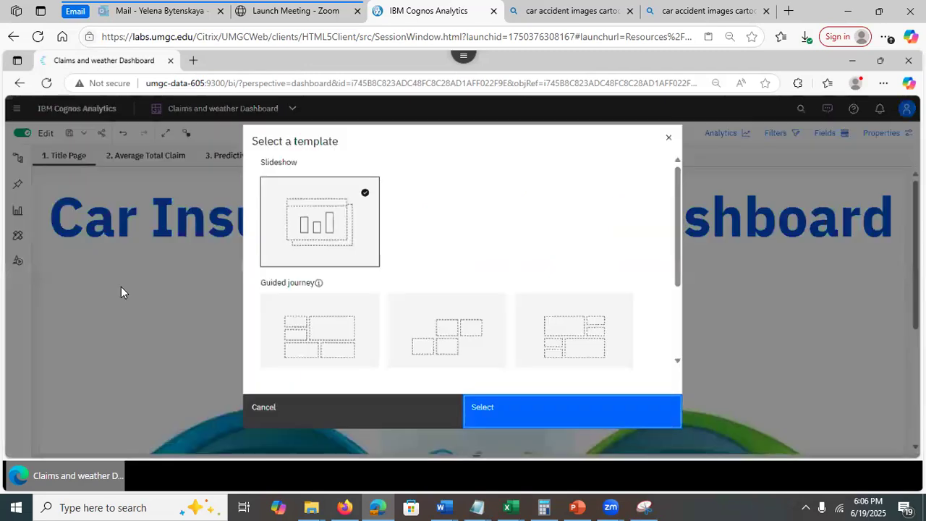
pyautogui.click(321, 230)
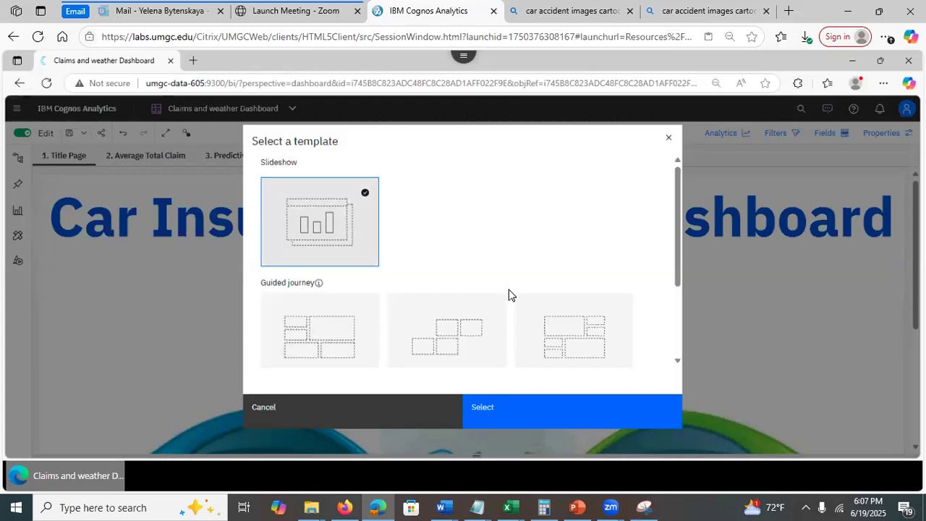
pyautogui.click(533, 417)
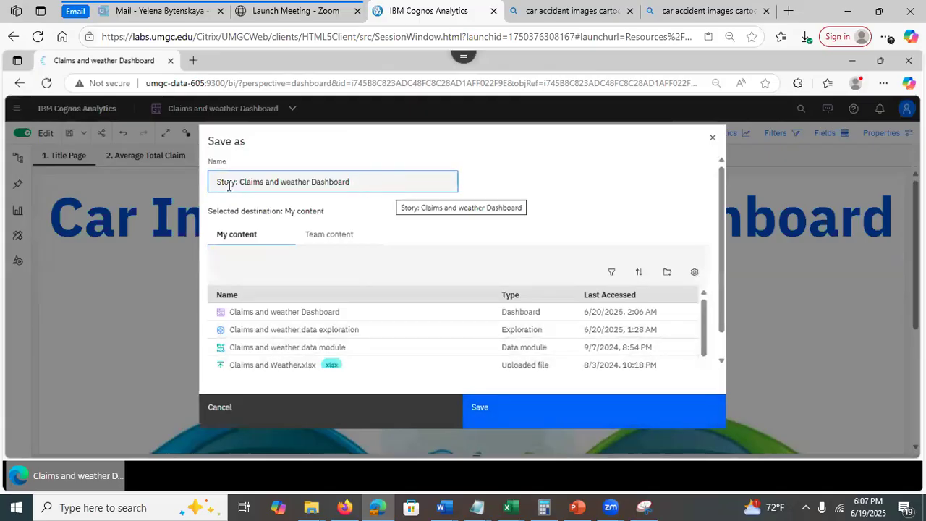
# Save the story in My content as "Story: Claims and weather Dashboard", replacing the existing file
pyautogui.moveTo(239, 182); pyautogui.dragTo(212, 182)
pyautogui.click(253, 181)
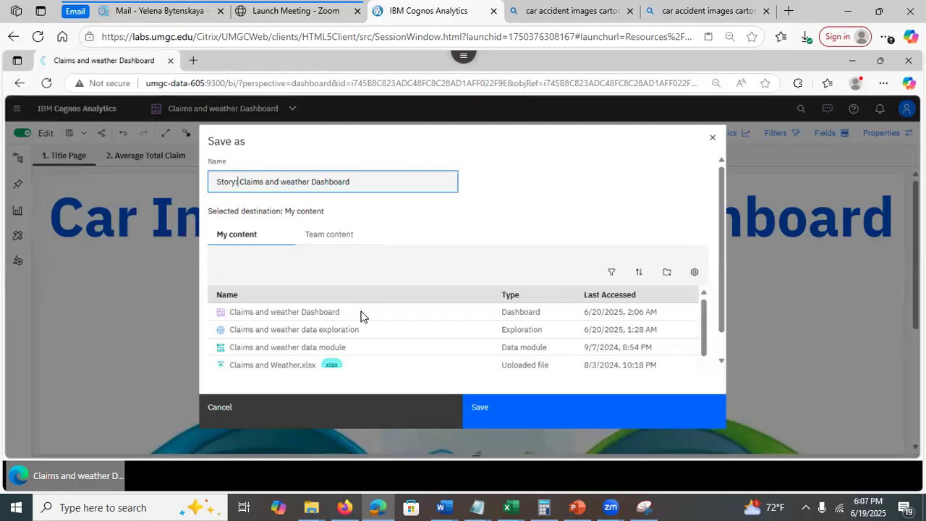
pyautogui.click(528, 415)
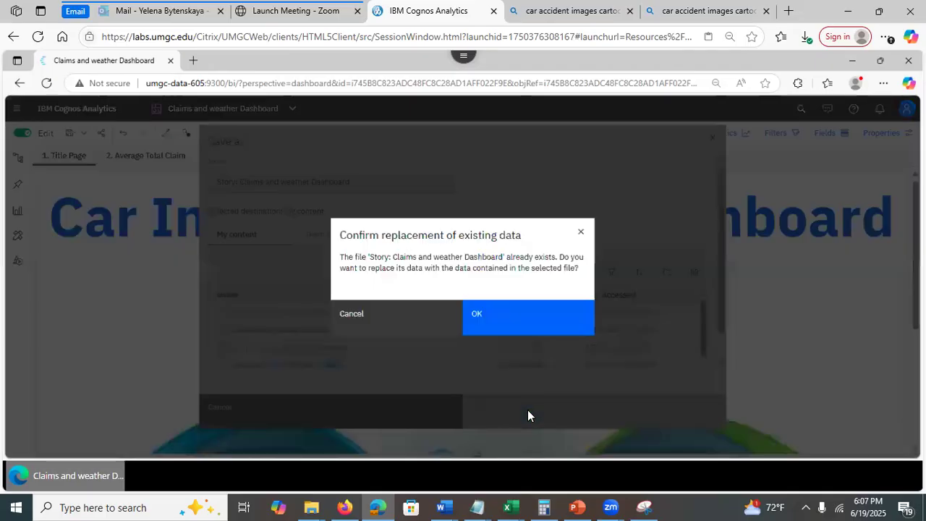
pyautogui.click(489, 318)
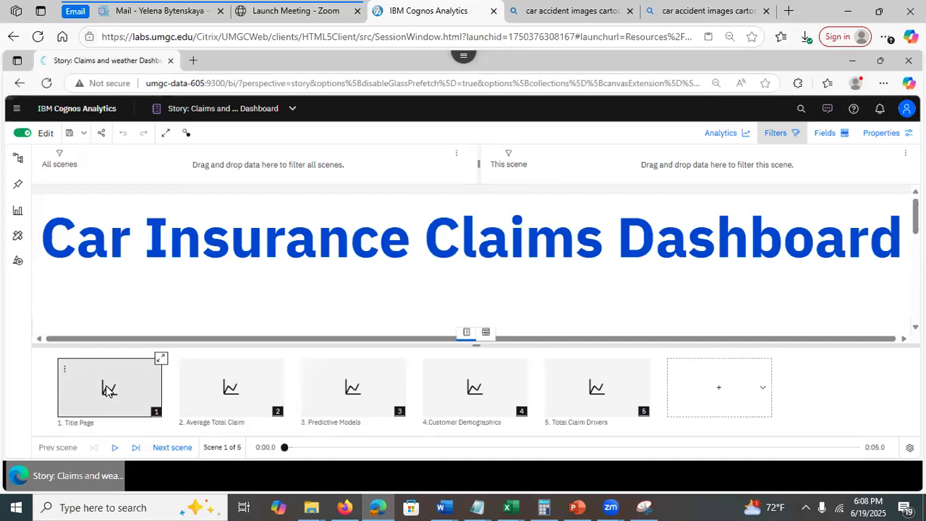
# Look through the story's scenes up to Total Claim Drivers and return to the Average Total Claim scene
pyautogui.click(233, 389)
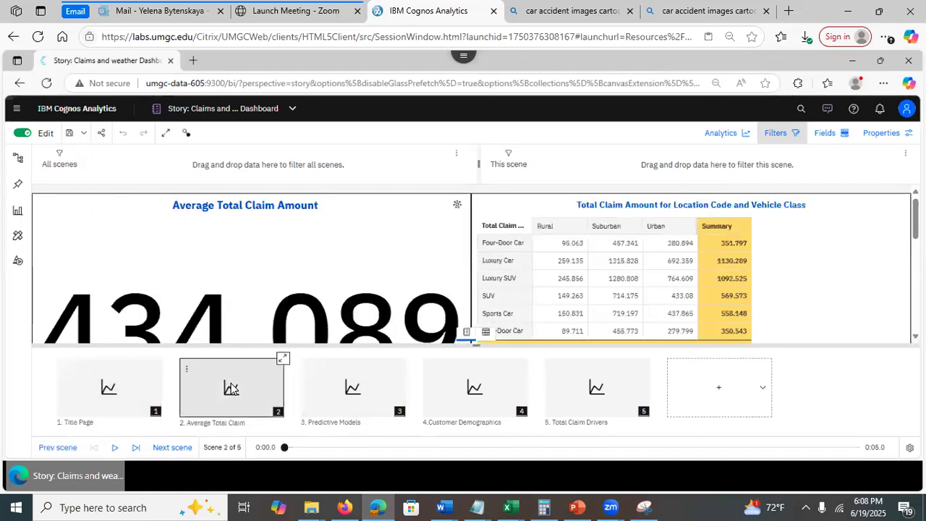
pyautogui.click(324, 389)
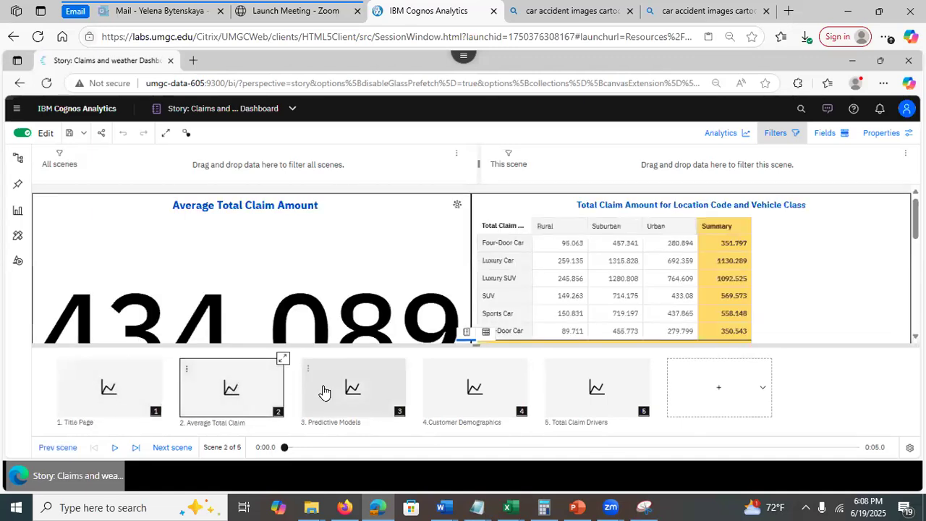
pyautogui.click(466, 380)
pyautogui.click(596, 385)
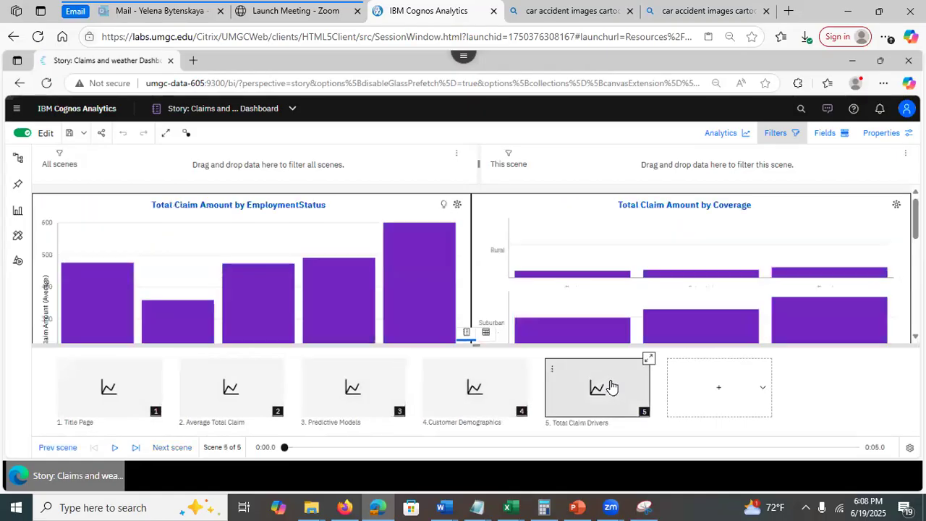
pyautogui.click(404, 380)
pyautogui.click(237, 388)
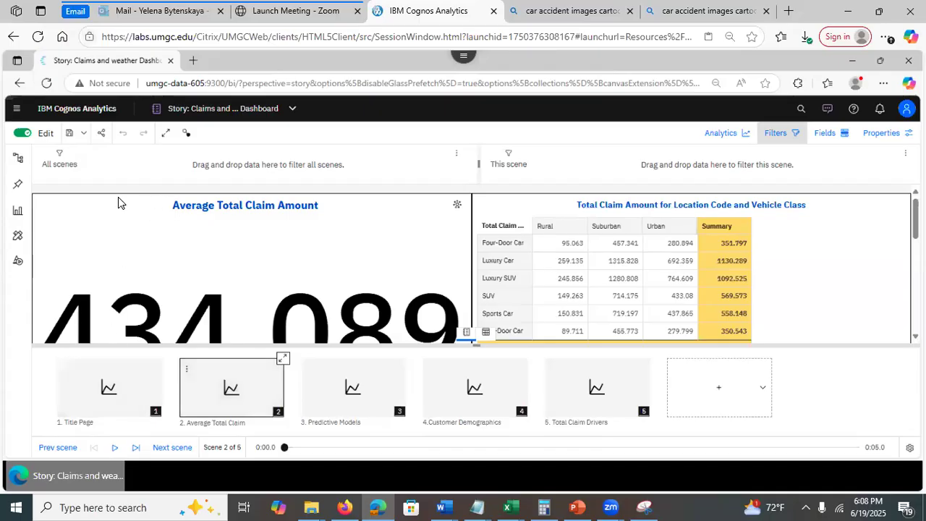
# Show the Claims and weather data module and examine its State Code to Location Code navigation path
pyautogui.click(19, 161)
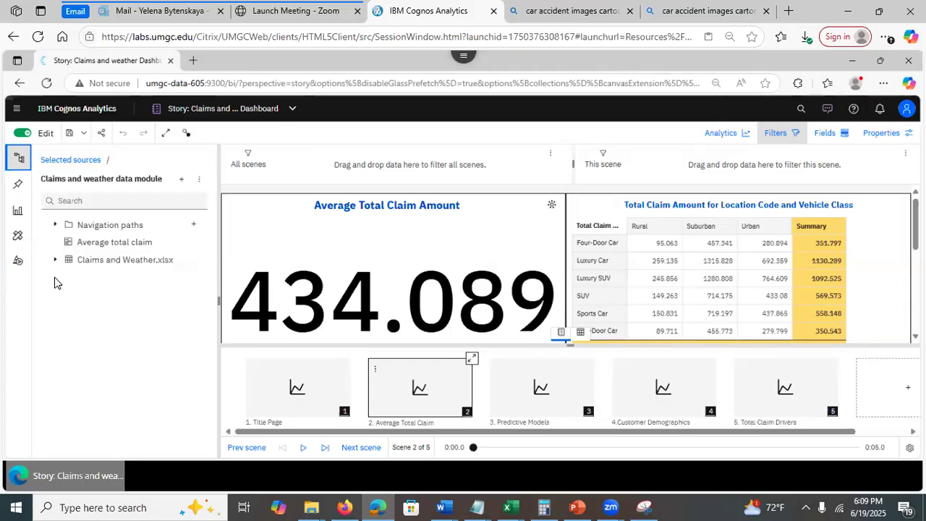
pyautogui.click(55, 225)
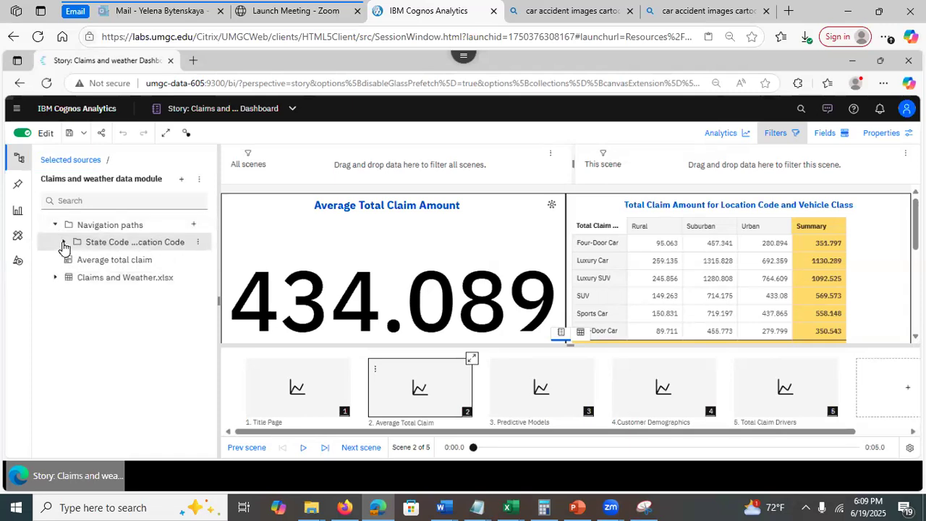
pyautogui.click(63, 243)
pyautogui.click(63, 246)
pyautogui.click(55, 225)
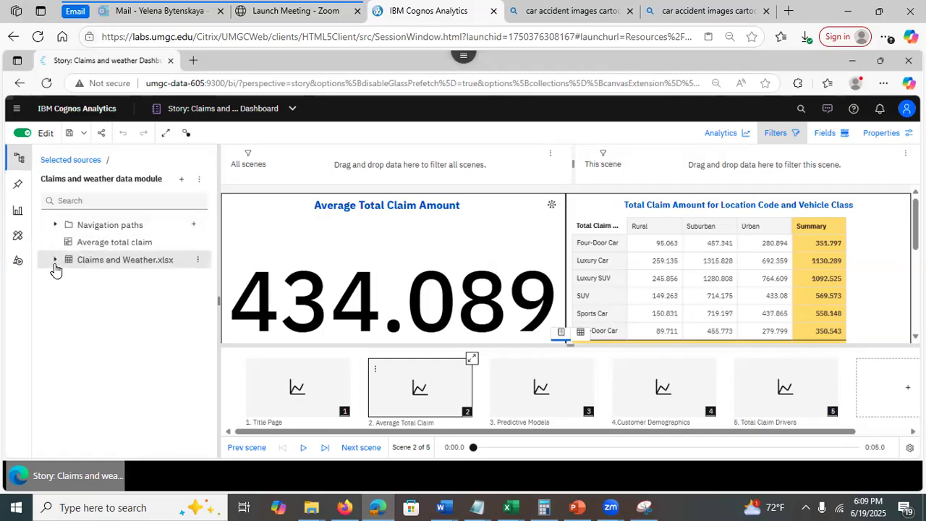
# Review the Claims and Weather.xlsx fields and the properties of the Personal Coverage for the small cars filter, and close the sources
pyautogui.click(54, 262)
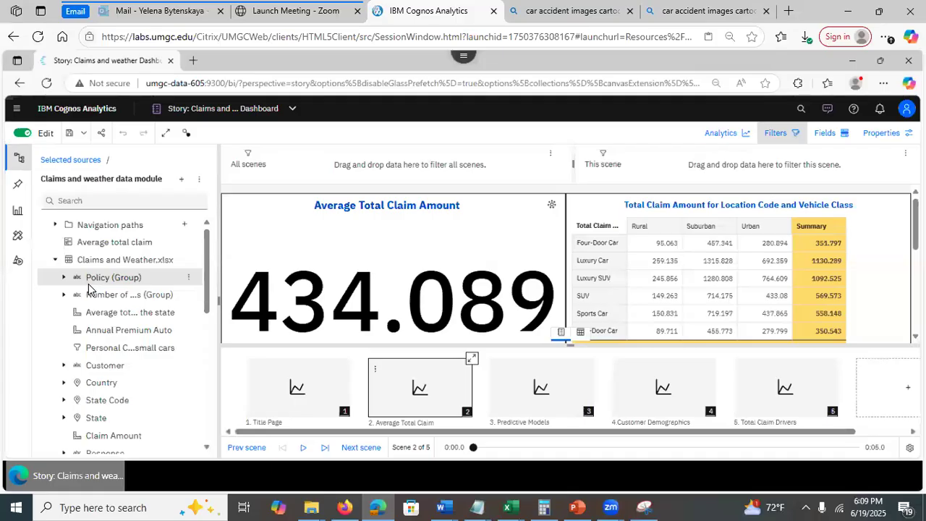
pyautogui.click(188, 349)
pyautogui.click(196, 360)
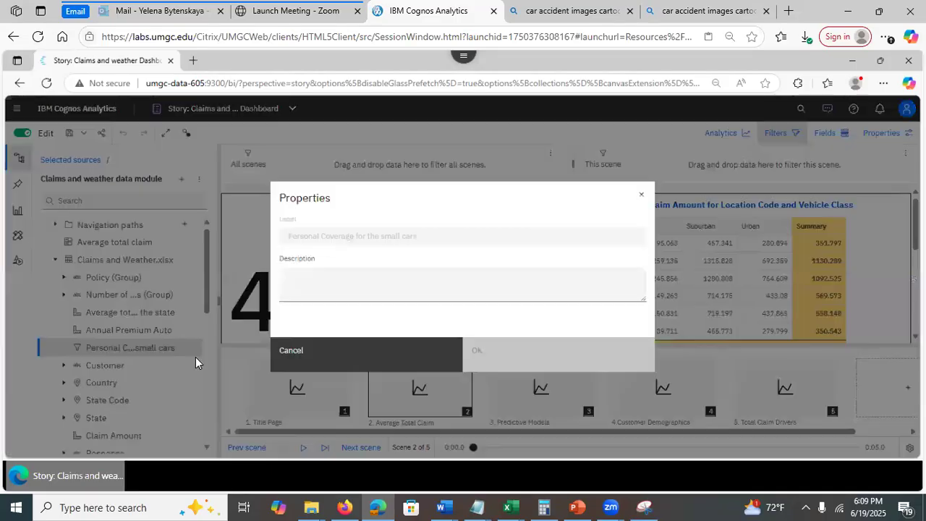
pyautogui.click(637, 202)
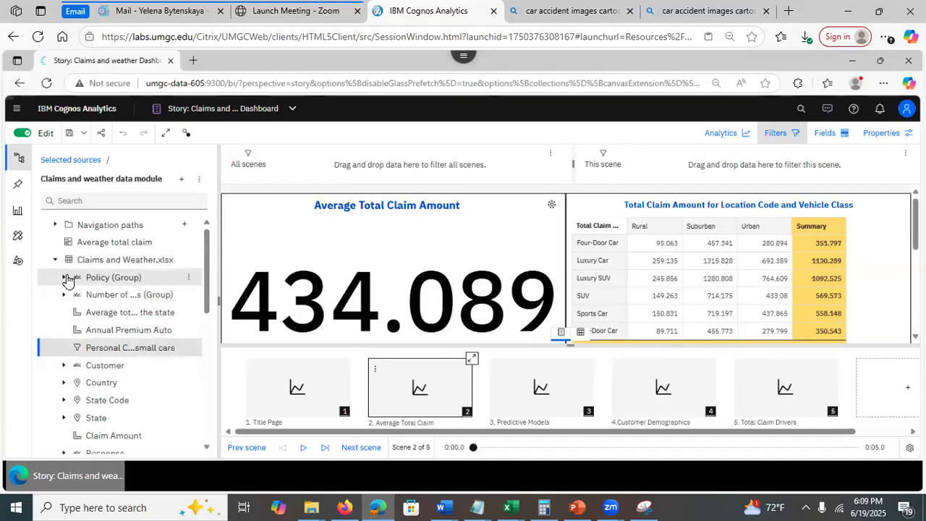
pyautogui.moveTo(205, 285); pyautogui.dragTo(202, 233)
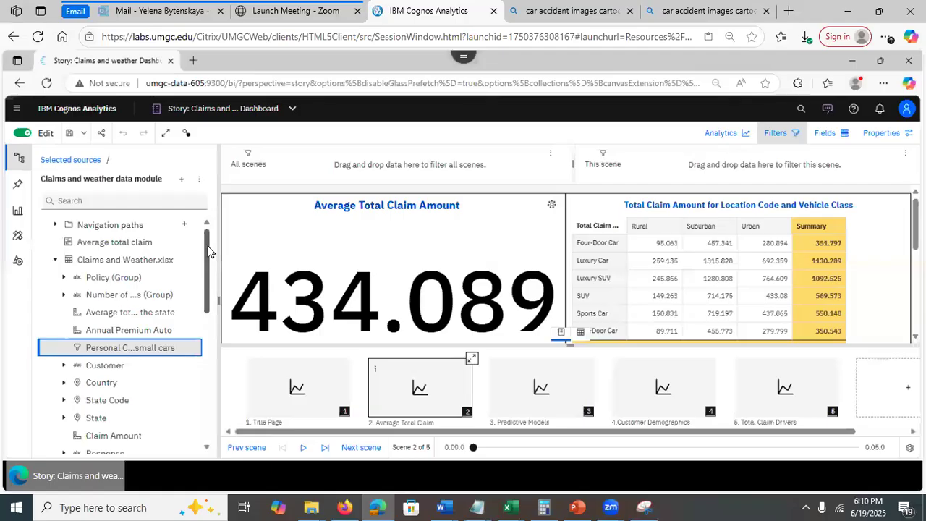
pyautogui.click(18, 155)
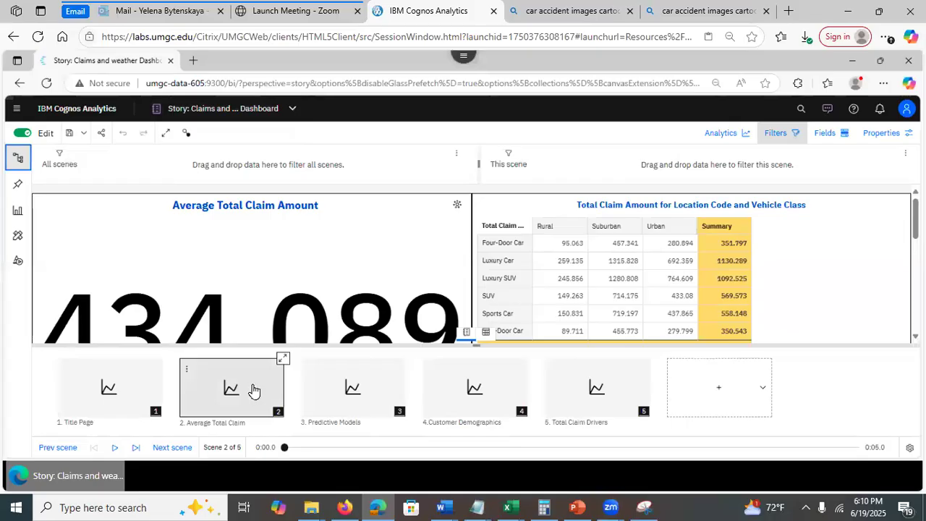
# In the Average Total Claim scene's timeline, delay the Average Total Claim Amount summary's start to about 2 seconds and play the scene
pyautogui.click(282, 361)
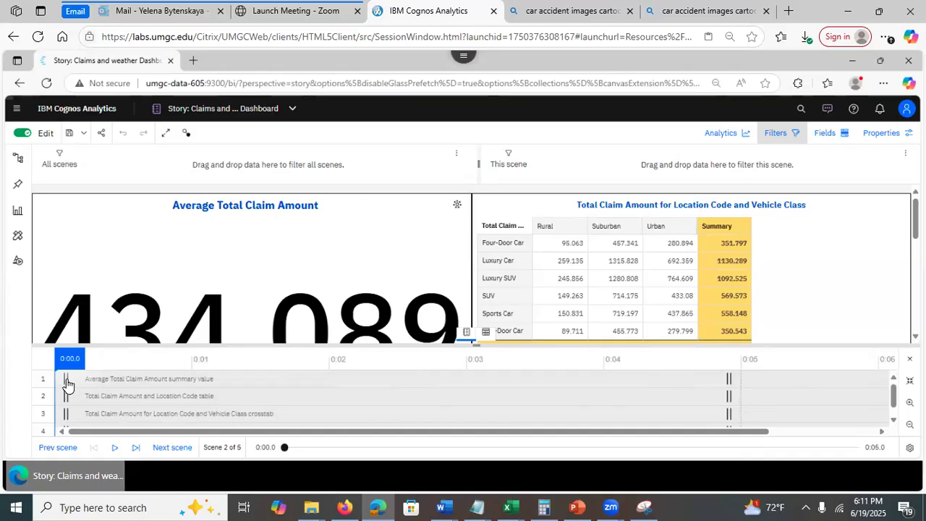
pyautogui.moveTo(67, 384); pyautogui.dragTo(258, 382)
pyautogui.moveTo(335, 362); pyautogui.dragTo(341, 371)
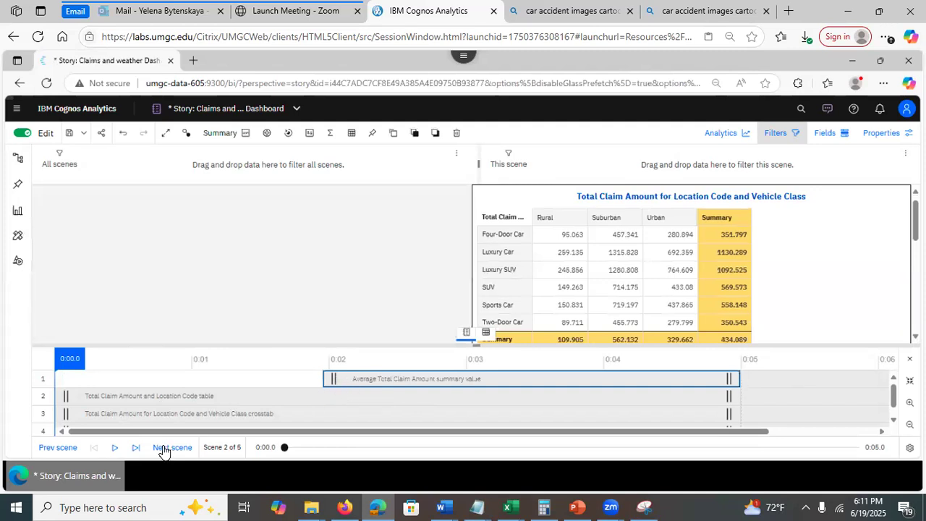
pyautogui.click(114, 453)
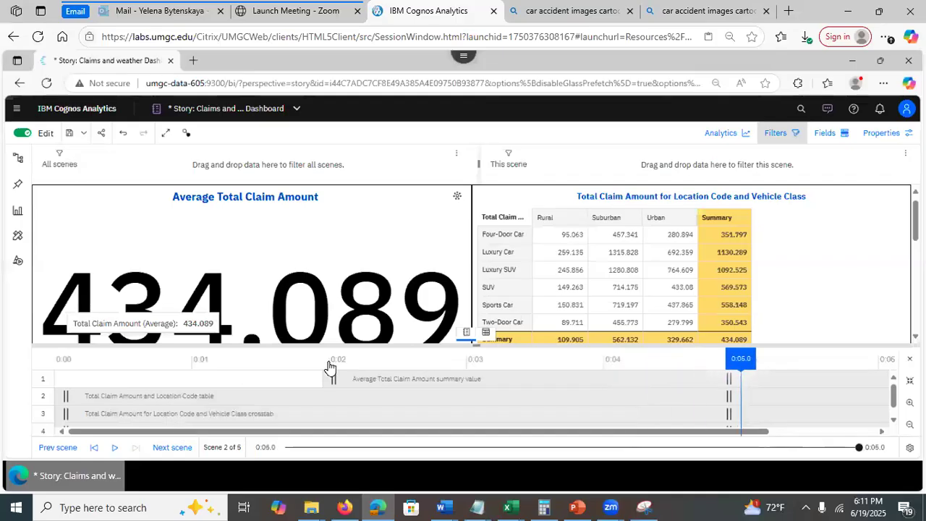
# Open the Average Total Claim Amount summary's animation properties and review the available entrance animations
pyautogui.click(349, 382)
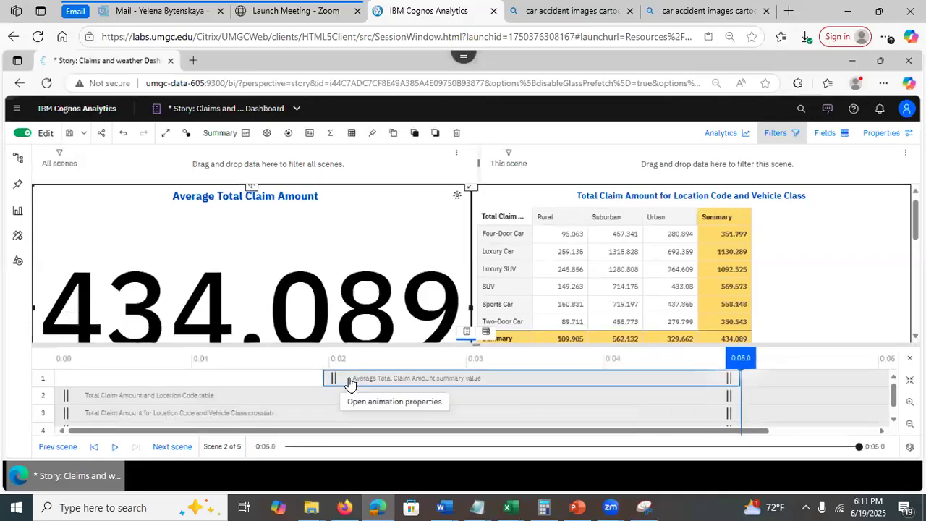
pyautogui.click(880, 136)
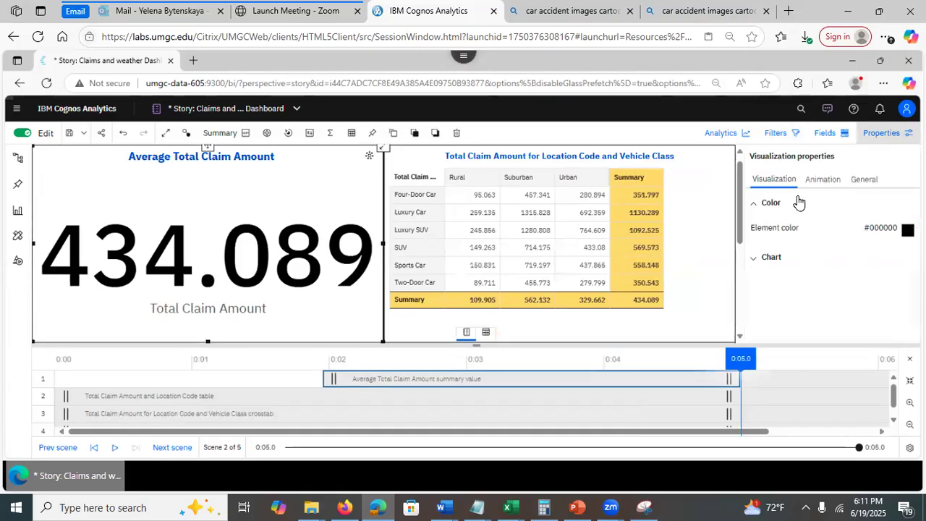
pyautogui.click(822, 180)
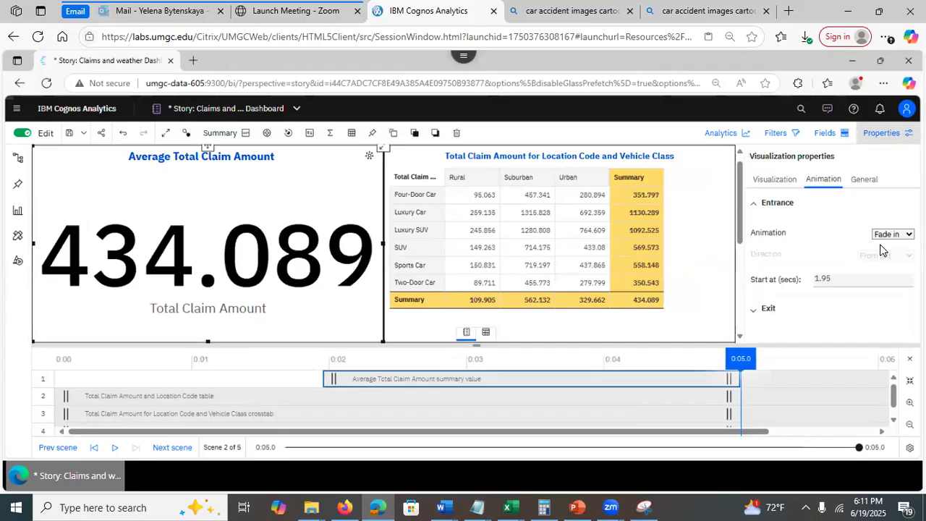
pyautogui.click(843, 280)
pyautogui.click(892, 234)
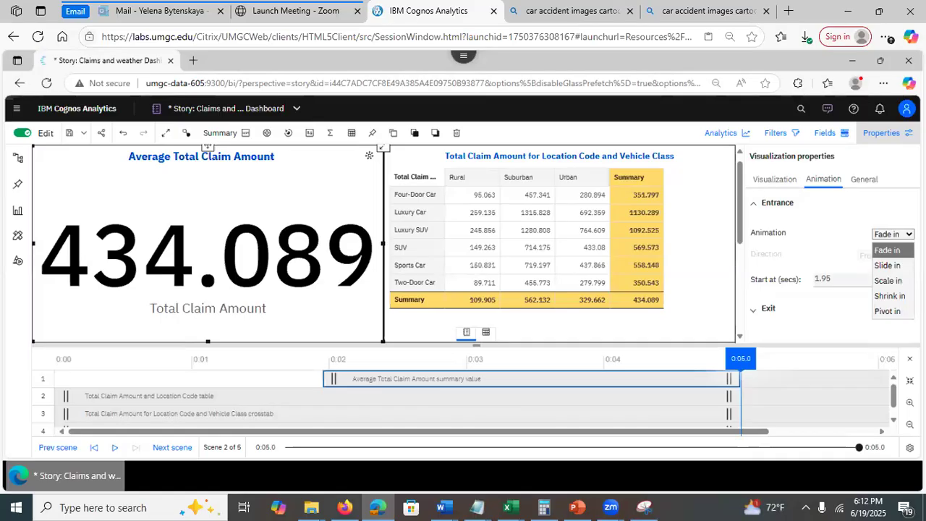
pyautogui.click(852, 300)
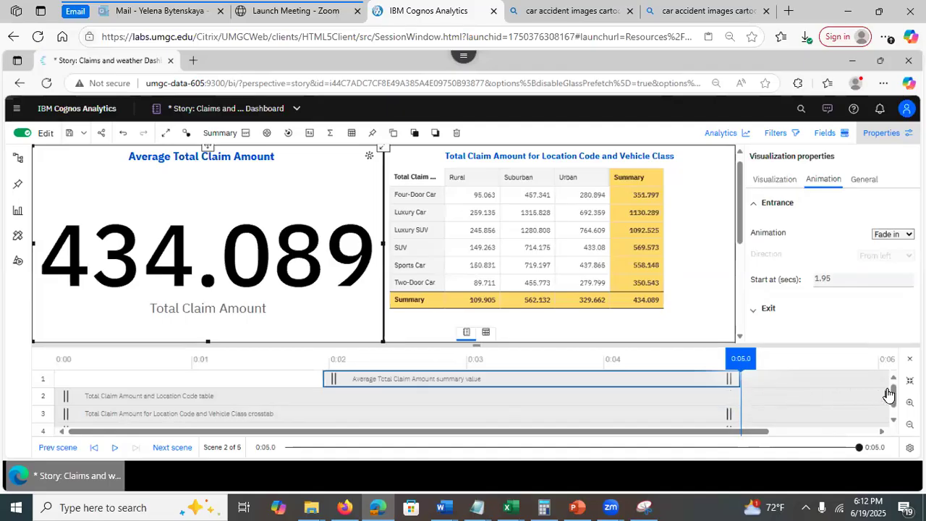
# In the timeline, extend the Total Claim Amount and Location Code table's end to about 6 seconds and delay its start to 2.95 seconds
pyautogui.click(855, 391)
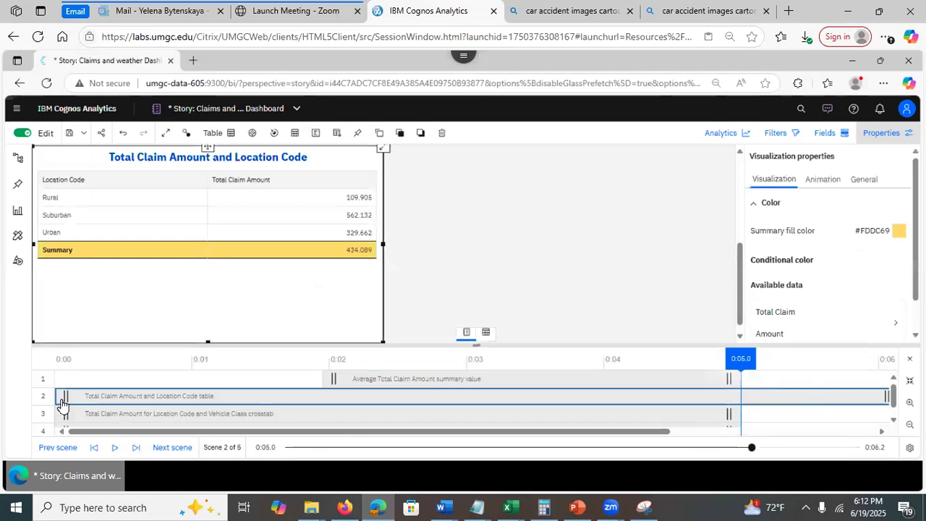
pyautogui.moveTo(63, 401); pyautogui.dragTo(484, 382)
pyautogui.click(501, 398)
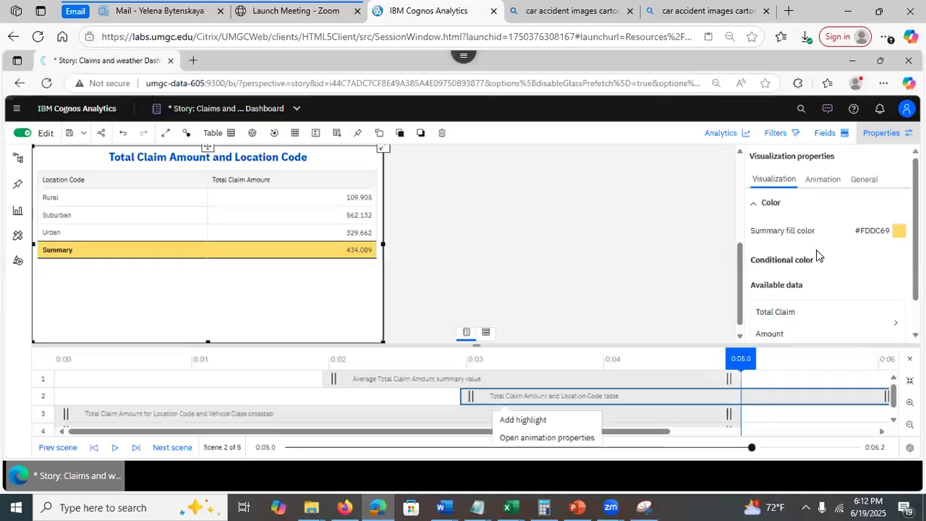
# Set the Total Claim Amount and Location Code table's entrance animation to Pivot in
pyautogui.click(823, 179)
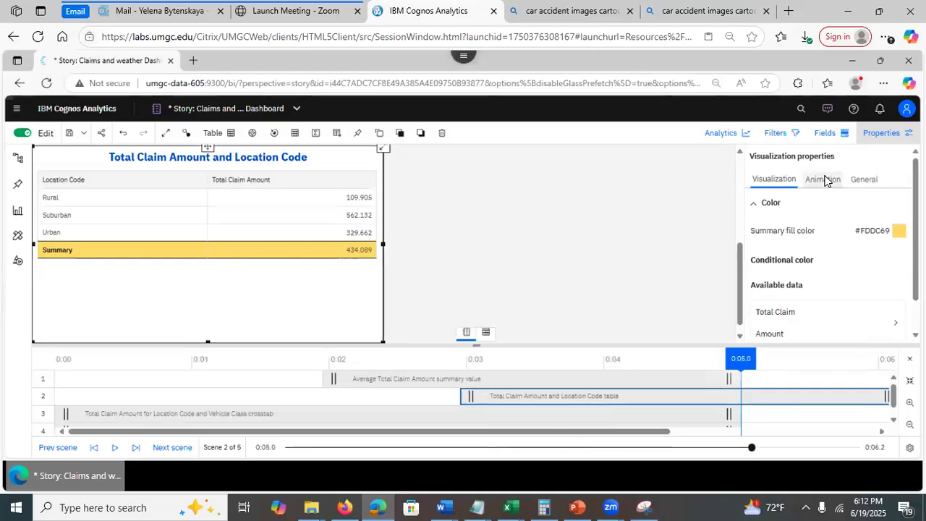
pyautogui.click(892, 233)
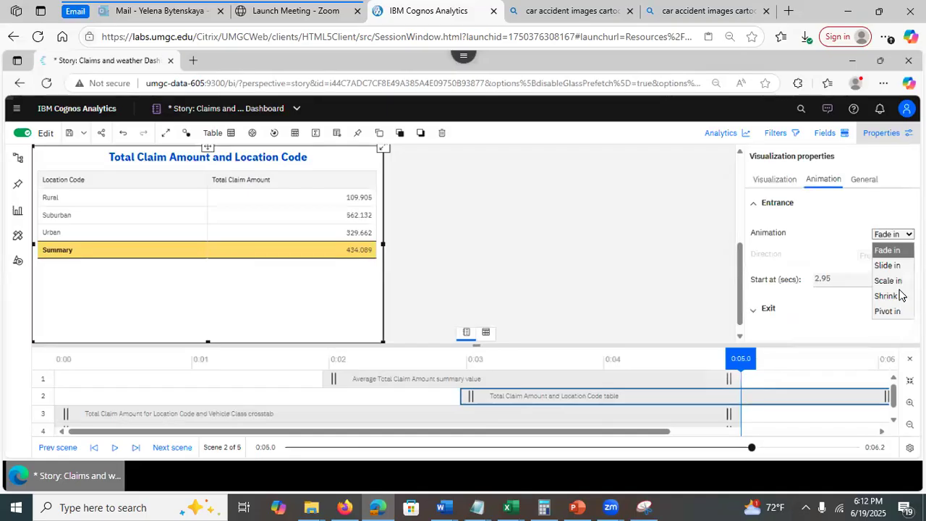
pyautogui.click(895, 311)
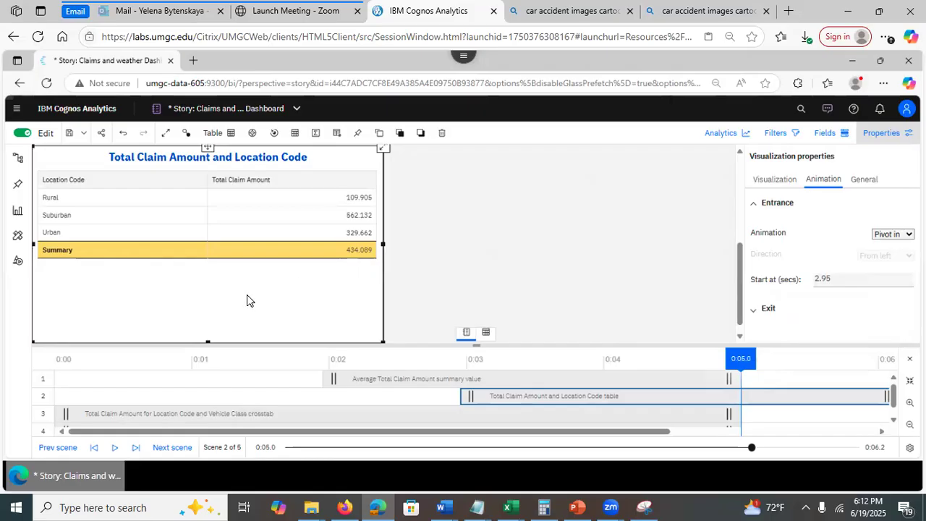
# Check the entrance animation settings of the Average Total Claim Amount summary and of the Total Claim Amount and Location Code table
pyautogui.click(420, 376)
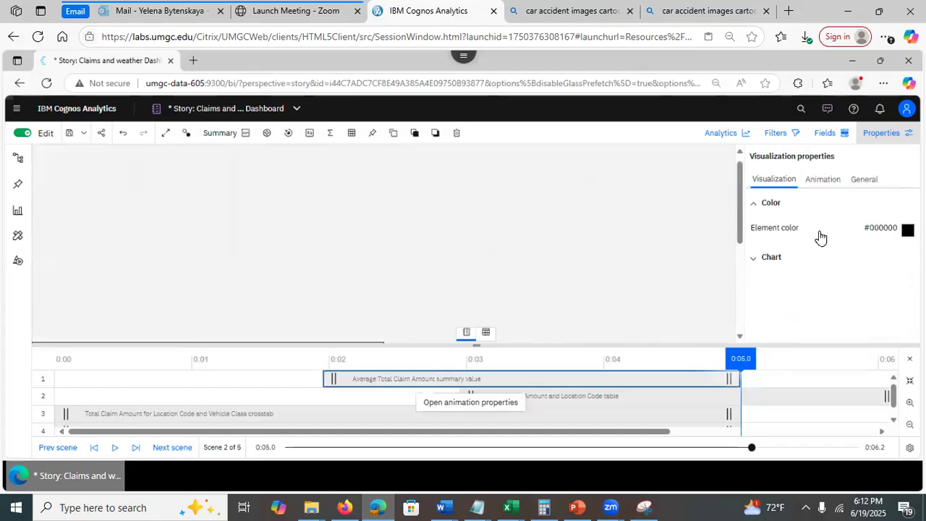
pyautogui.click(822, 181)
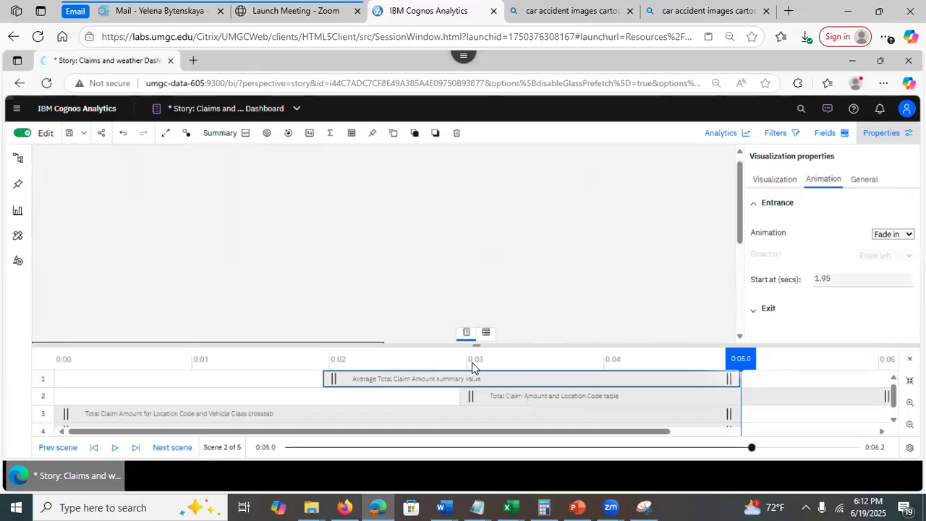
pyautogui.rightClick(527, 409)
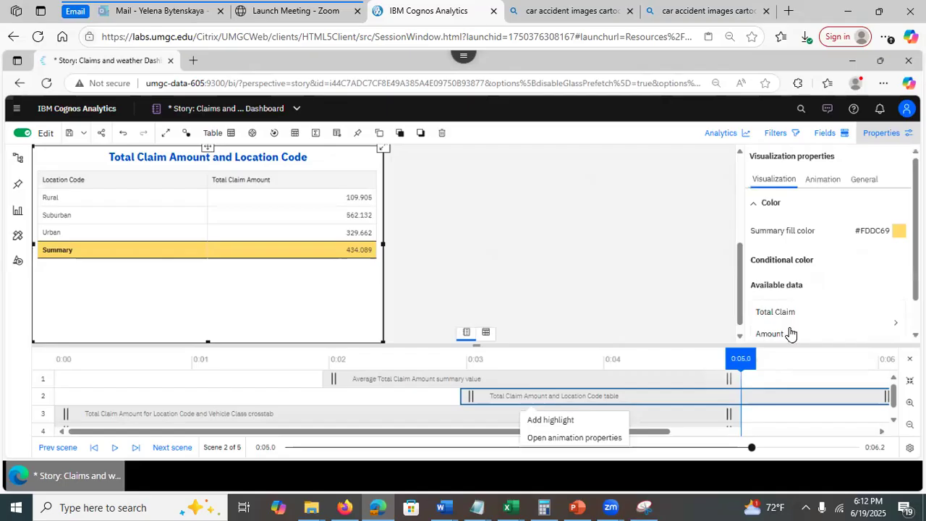
pyautogui.click(810, 179)
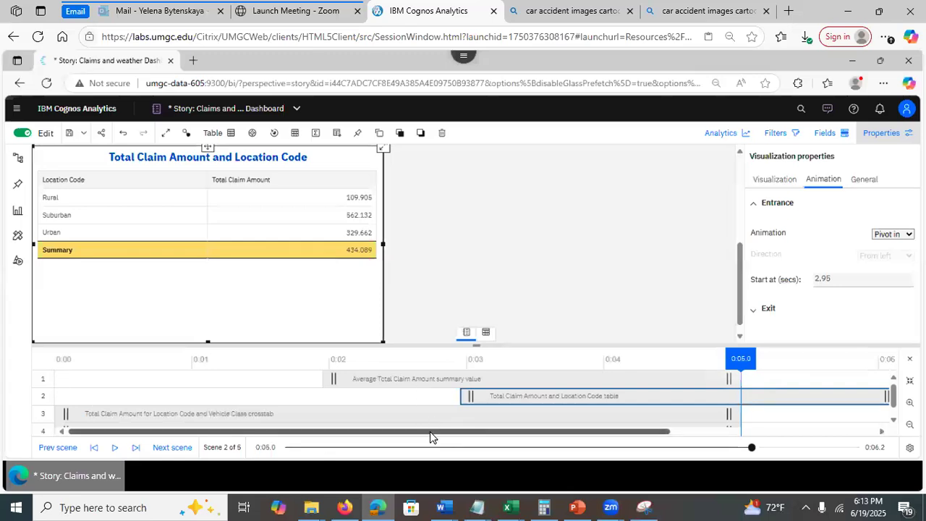
# Rewind the Average Total Claim scene to 0:00 and look over the visualizations shown at its start
pyautogui.moveTo(739, 357); pyautogui.dragTo(13, 374)
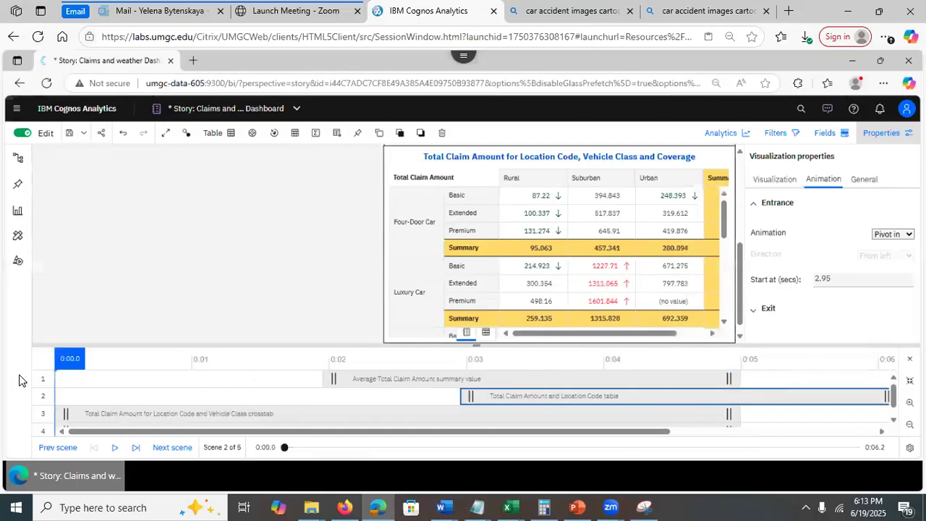
pyautogui.click(171, 345)
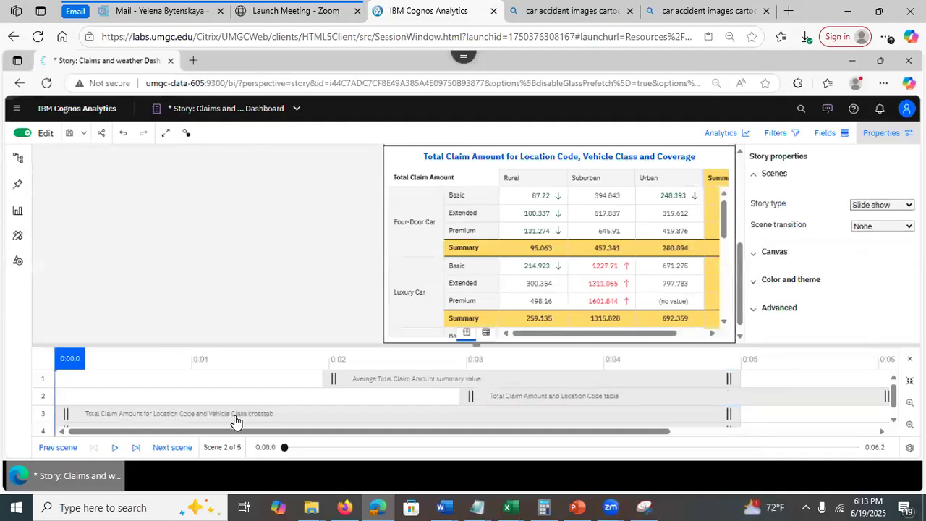
pyautogui.moveTo(740, 305)
pyautogui.mouseDown()
pyautogui.moveTo(741, 322)
pyautogui.moveTo(723, 213)
pyautogui.moveTo(727, 173)
pyautogui.moveTo(736, 315)
pyautogui.mouseUp()
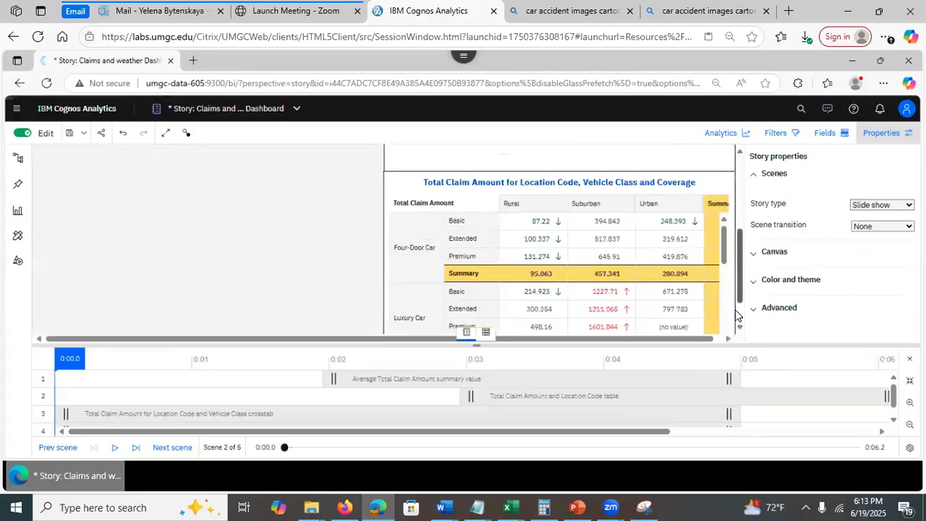
pyautogui.click(548, 401)
pyautogui.moveTo(740, 289); pyautogui.dragTo(746, 328)
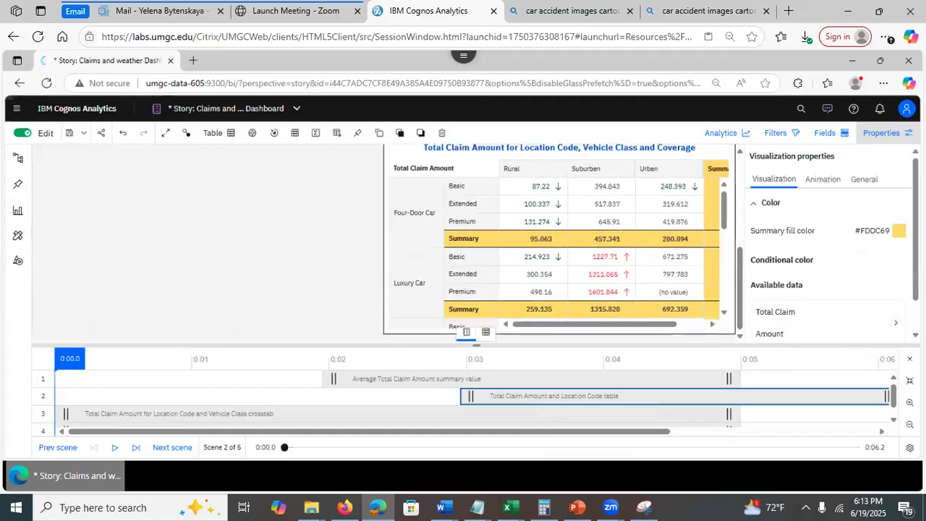
# Close the timeline, adjust the canvas height above the scene thumbnails and play the Average Total Claim scene
pyautogui.click(909, 358)
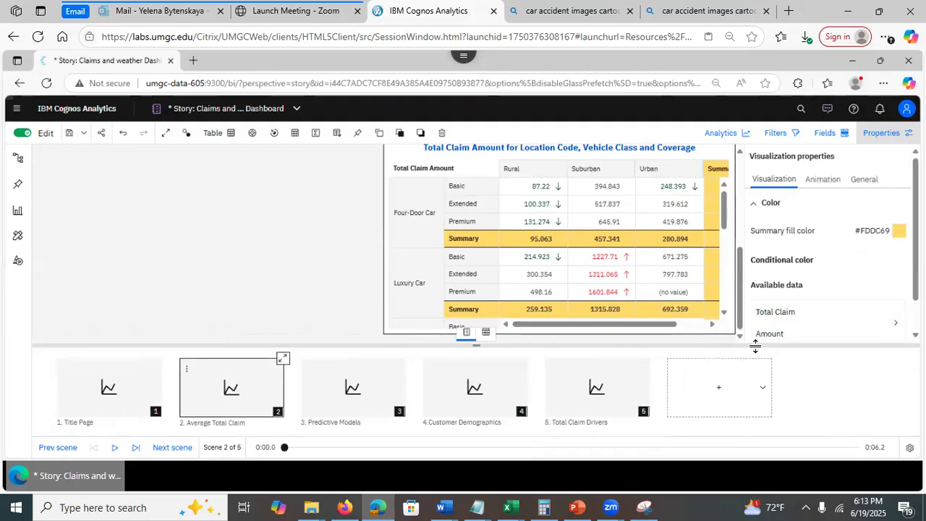
pyautogui.moveTo(755, 348); pyautogui.dragTo(756, 405)
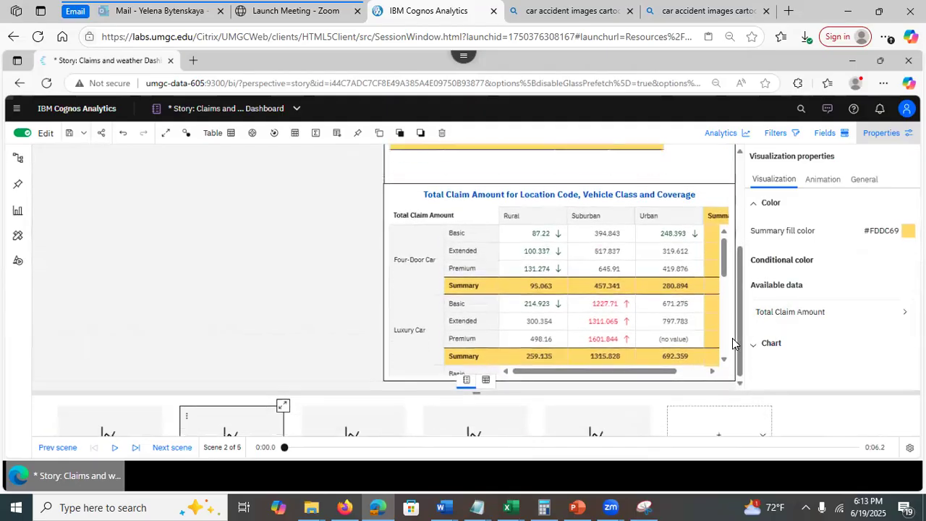
pyautogui.moveTo(739, 343); pyautogui.dragTo(726, 246)
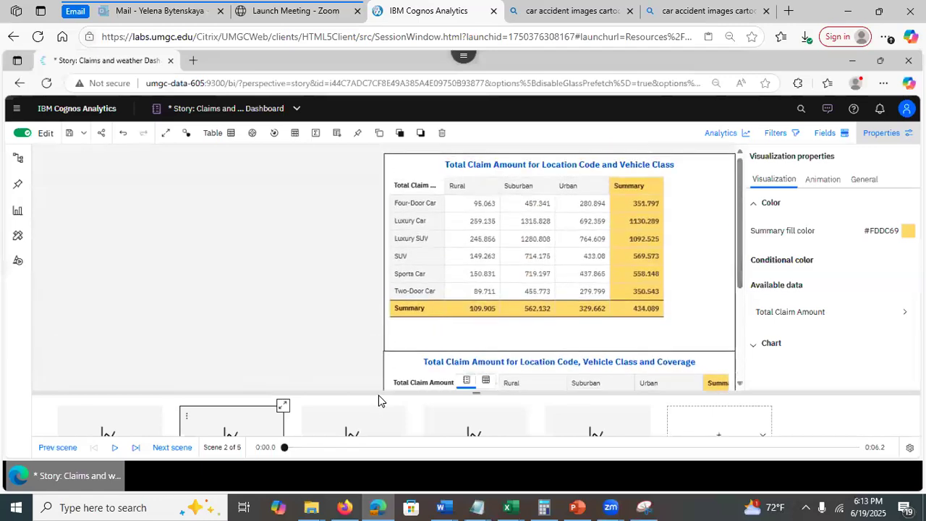
pyautogui.moveTo(342, 391); pyautogui.dragTo(346, 352)
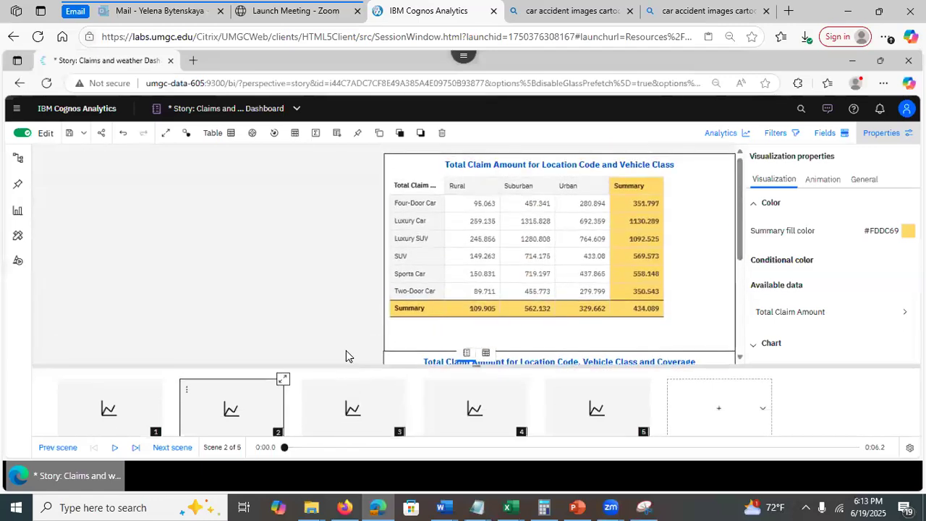
pyautogui.click(112, 449)
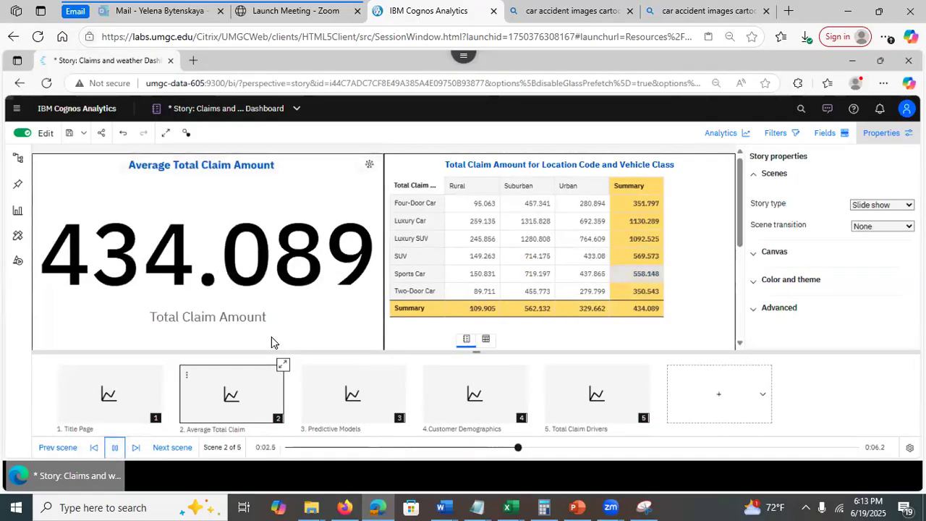
pyautogui.scroll(-2, 739, 275)
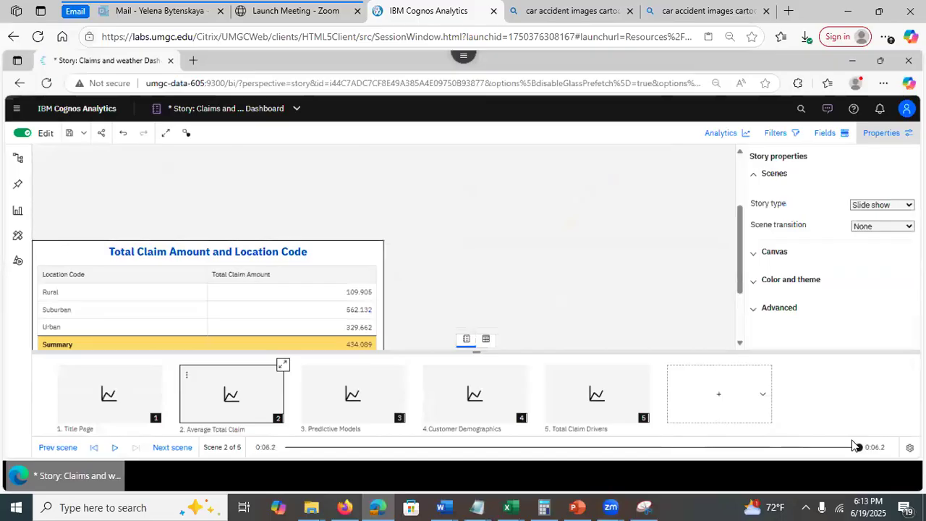
# Examine the scene at its end and reopen its timeline to check the Total Claim Amount and Location Code table
pyautogui.moveTo(737, 262); pyautogui.dragTo(731, 246)
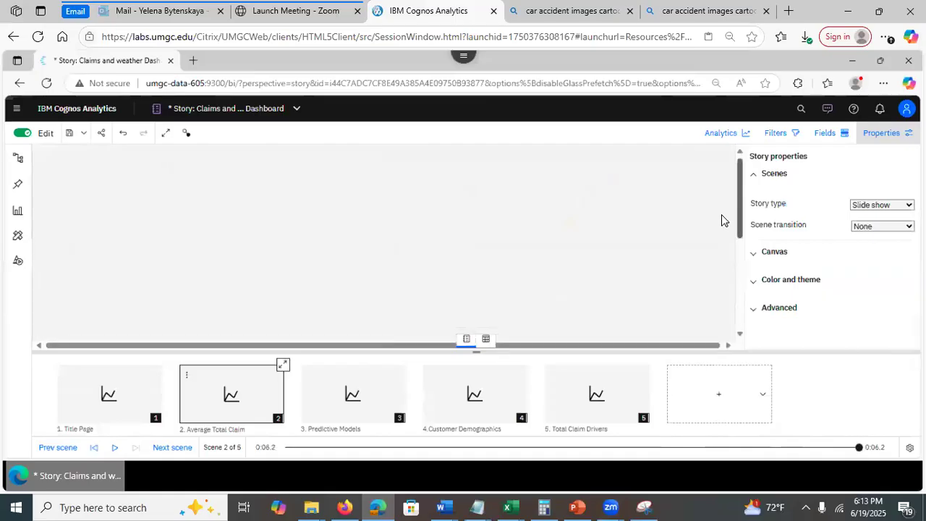
pyautogui.scroll(-2, 723, 224)
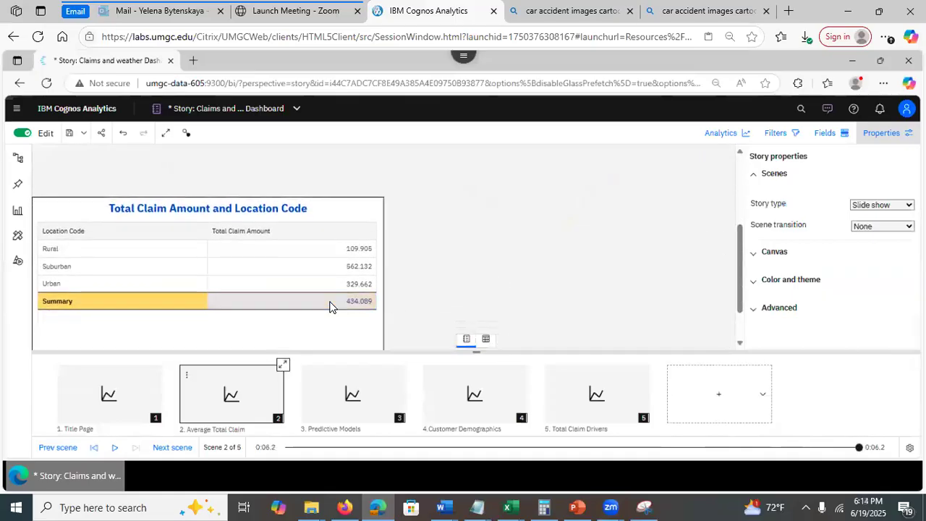
pyautogui.click(323, 346)
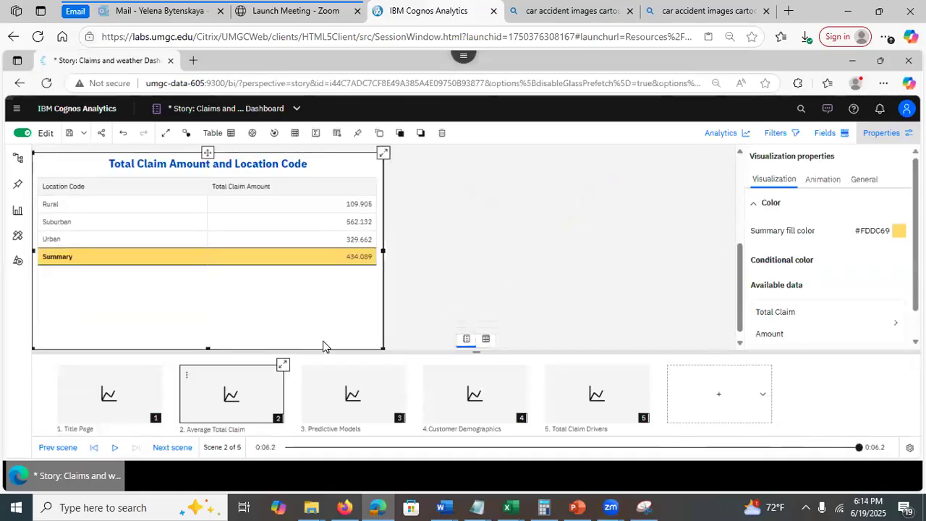
pyautogui.click(280, 368)
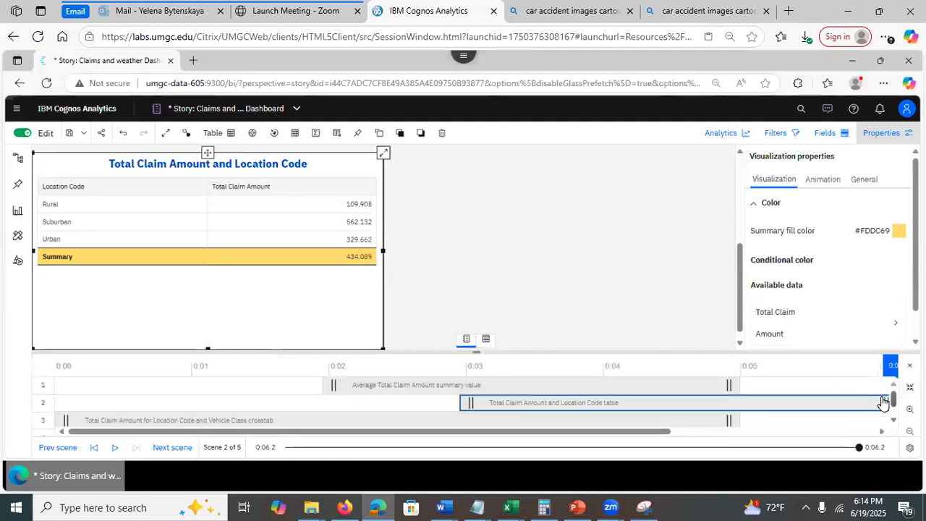
pyautogui.rightClick(593, 410)
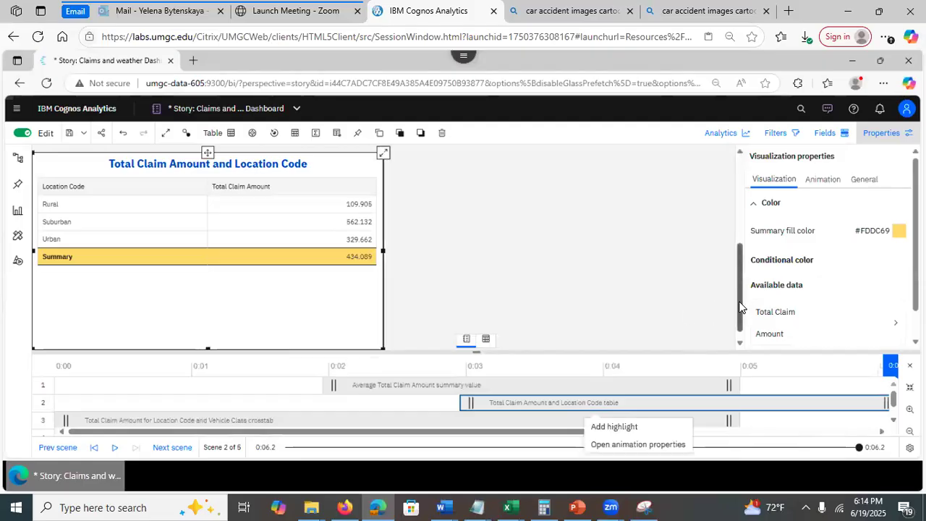
pyautogui.click(738, 335)
pyautogui.scroll(2, 716, 281)
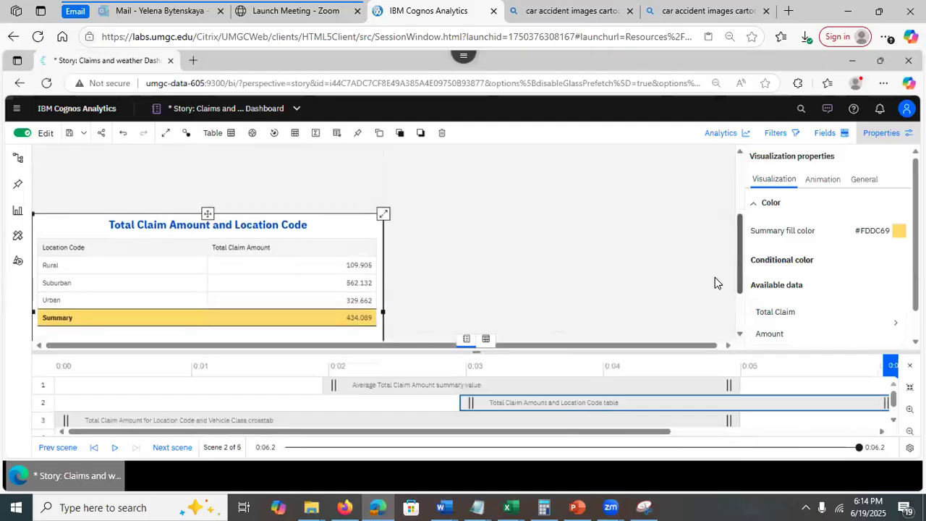
pyautogui.scroll(-2, 716, 281)
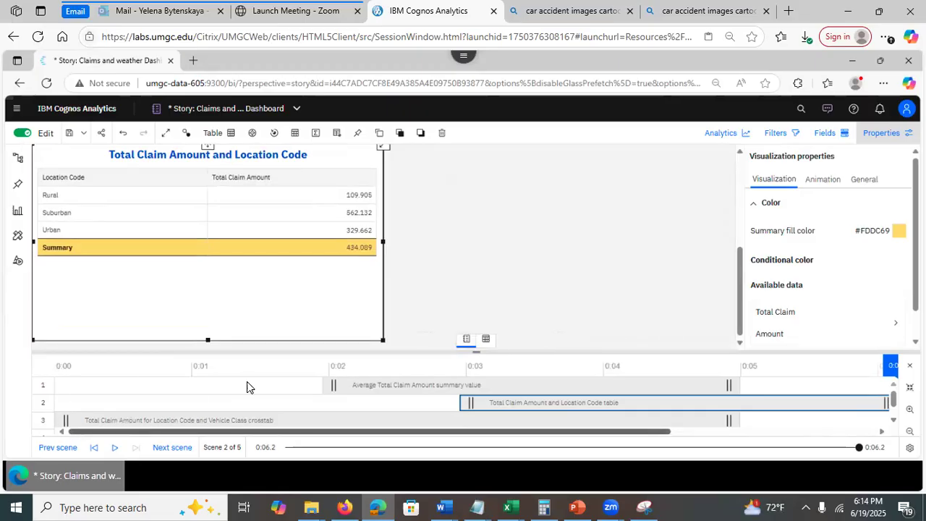
# Rewind the timeline to 0:00, bring both rows of visualizations into view and replay the Average Total Claim scene
pyautogui.moveTo(888, 370); pyautogui.dragTo(9, 369)
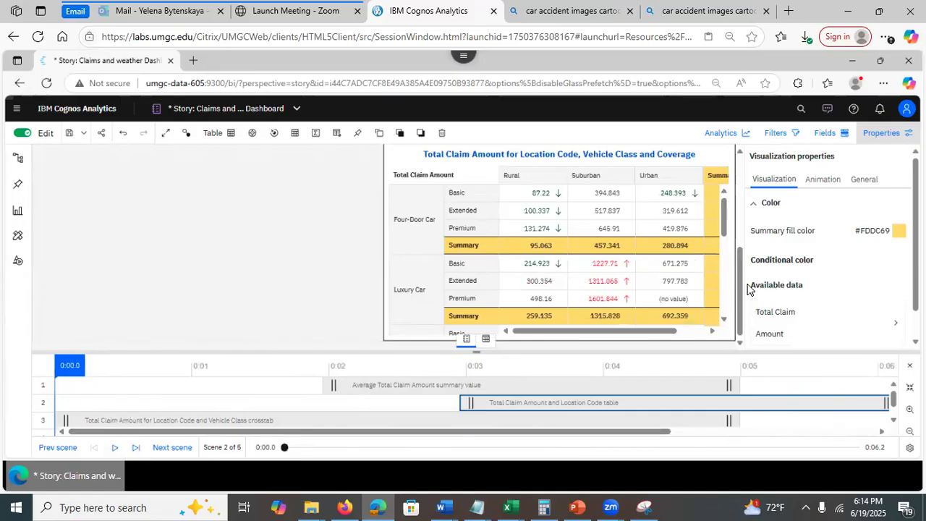
pyautogui.scroll(1, 739, 243)
pyautogui.scroll(3, 739, 243)
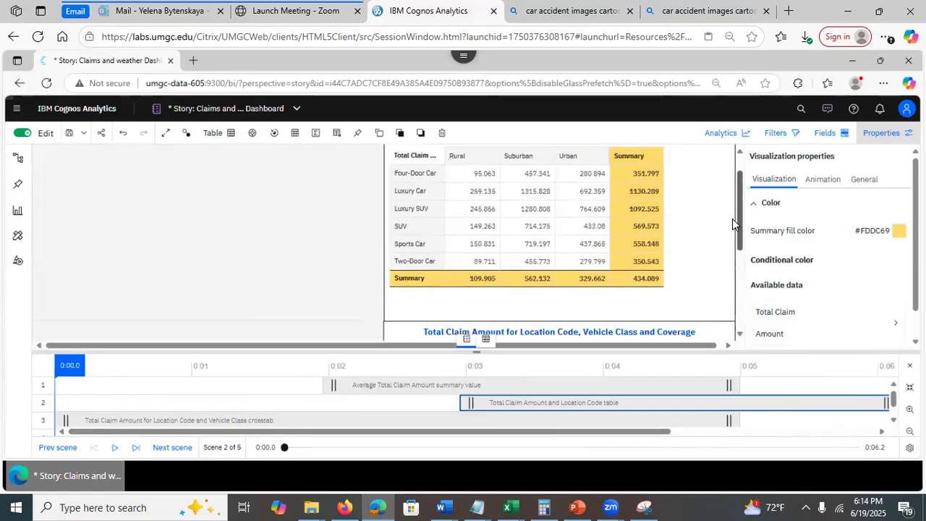
pyautogui.scroll(-1, 736, 235)
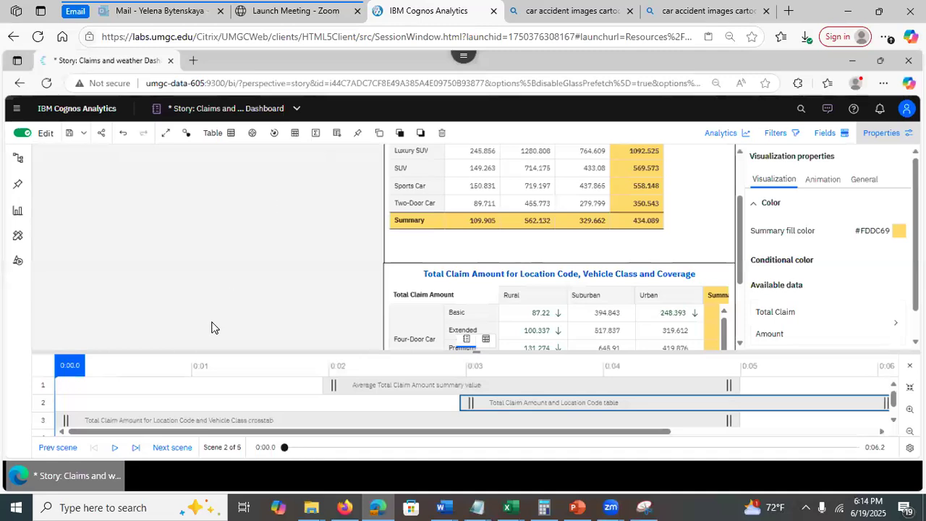
pyautogui.click(114, 446)
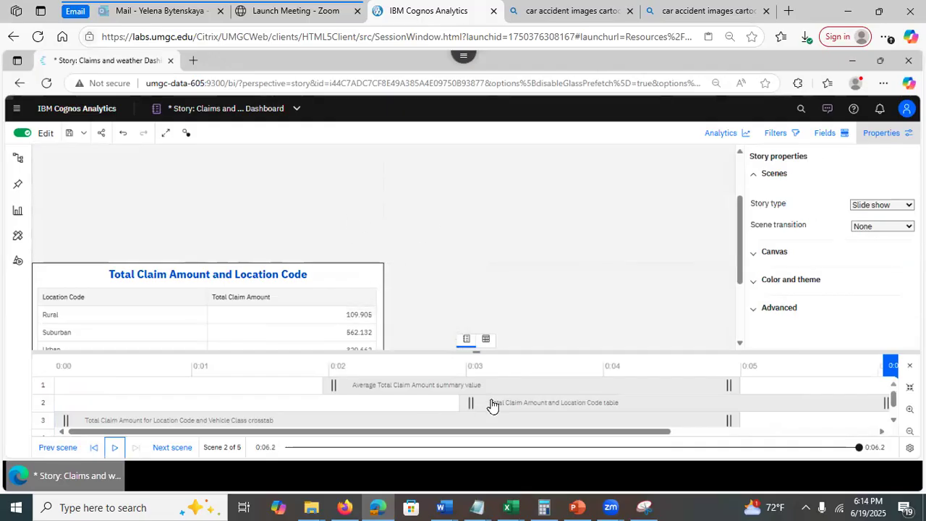
# Set the exit animation of the Average Total Claim Amount summary value to Scale out
pyautogui.click(454, 390)
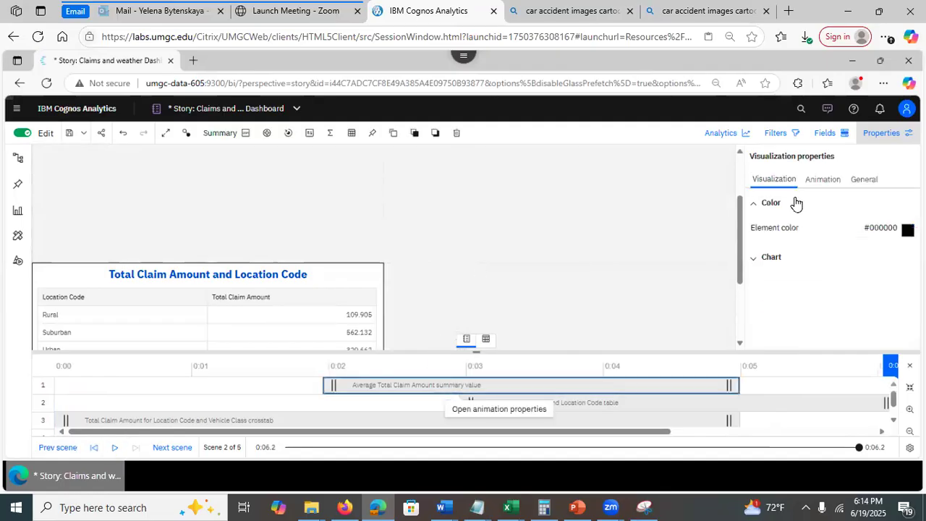
pyautogui.click(822, 180)
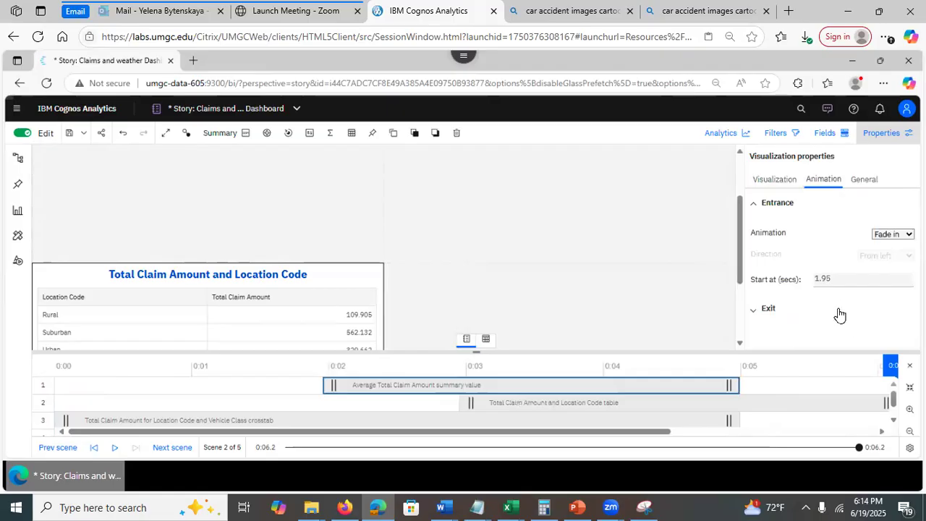
pyautogui.click(754, 316)
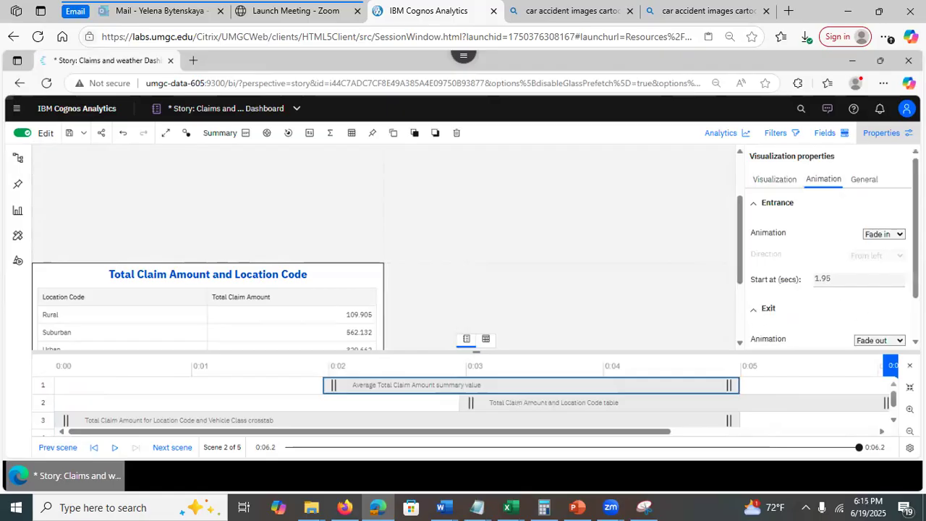
pyautogui.scroll(-2, 755, 316)
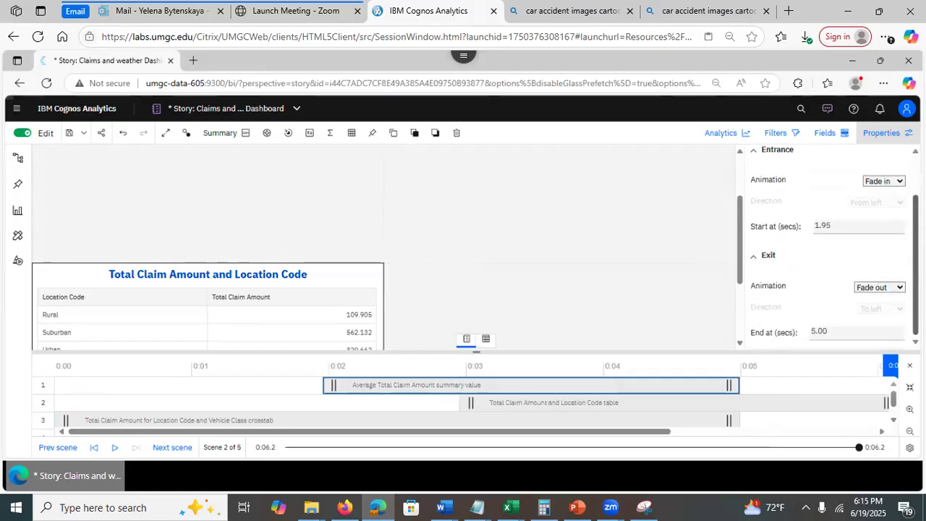
pyautogui.click(897, 290)
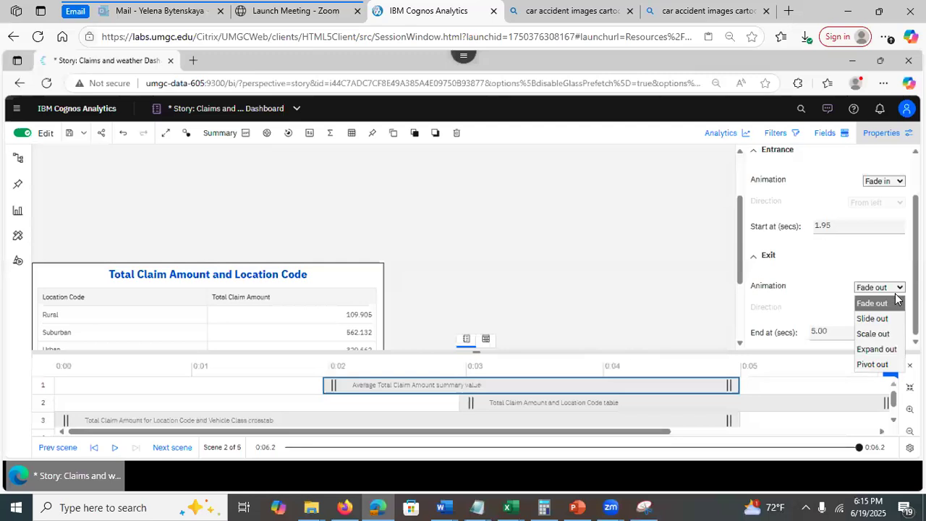
pyautogui.click(873, 333)
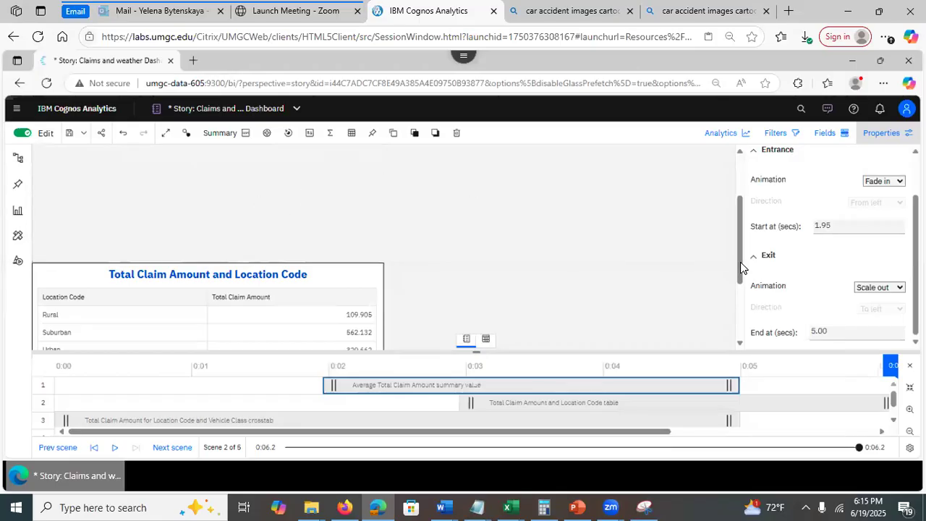
pyautogui.scroll(2, 738, 235)
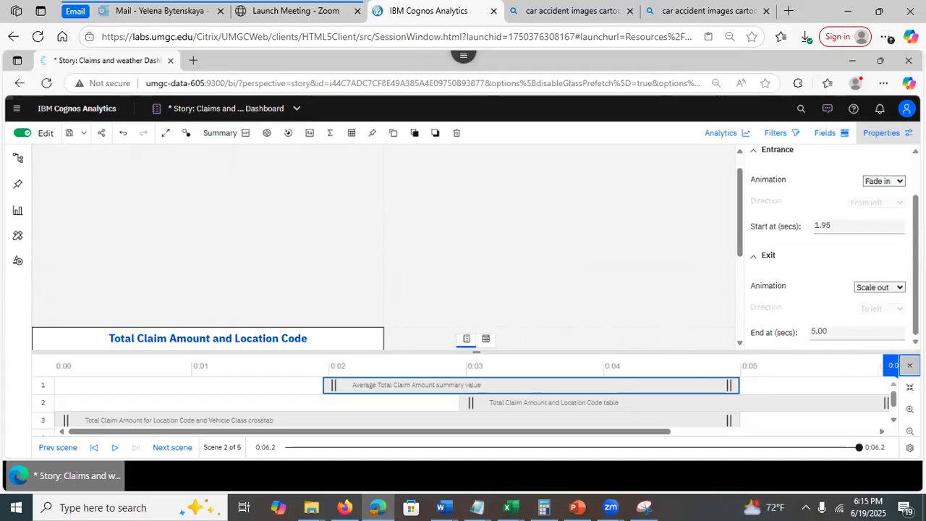
# Close the timeline and the properties pane and look over the Average Total Claim scene down to its location table
pyautogui.click(909, 365)
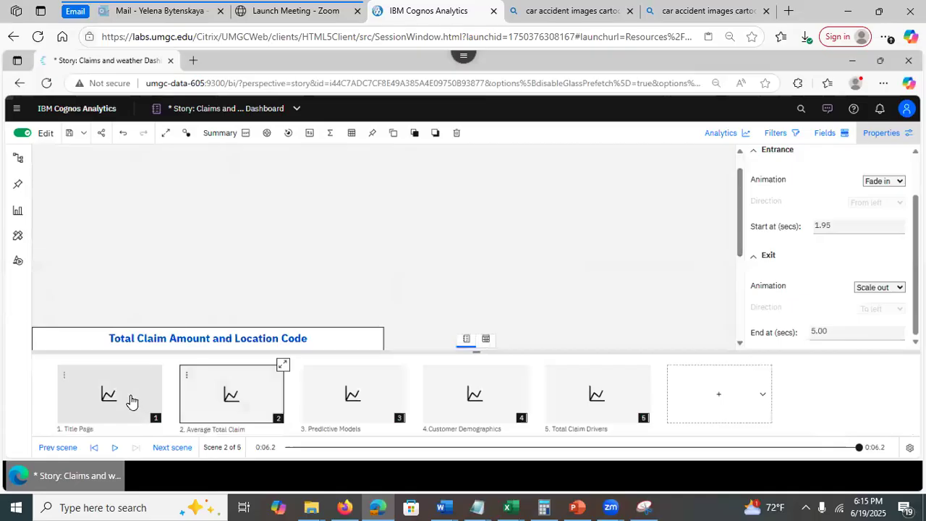
pyautogui.click(16, 214)
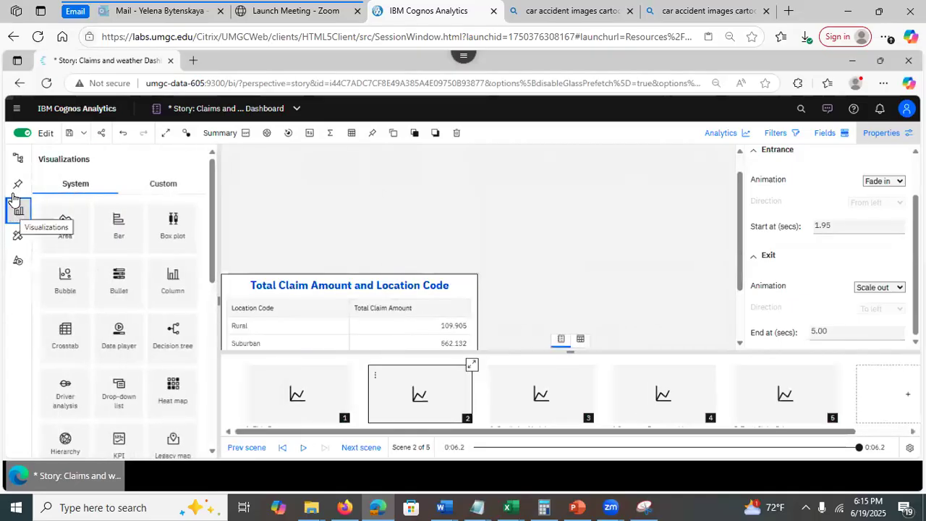
pyautogui.click(342, 207)
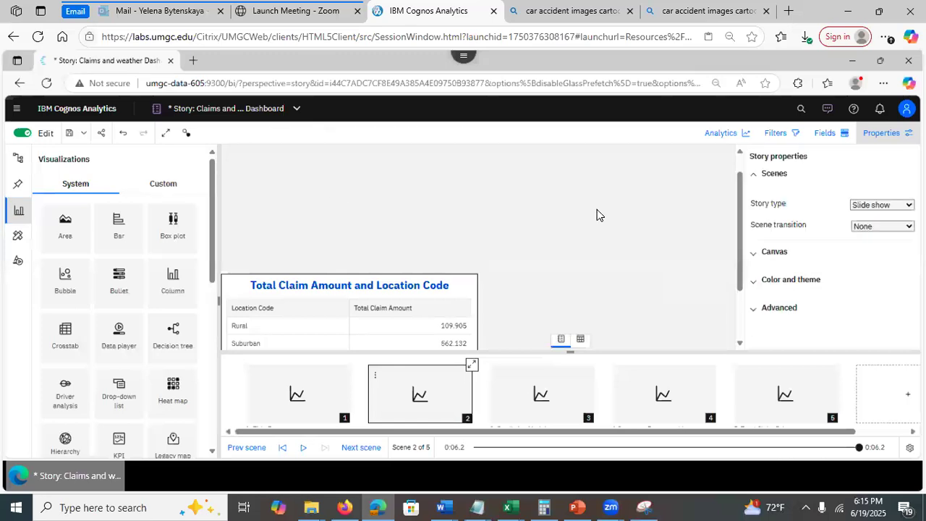
pyautogui.click(19, 210)
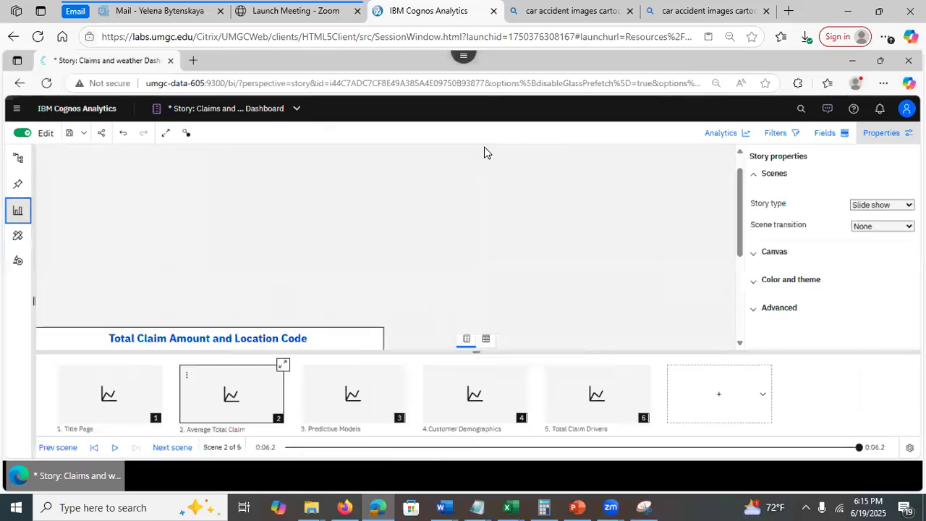
pyautogui.click(882, 133)
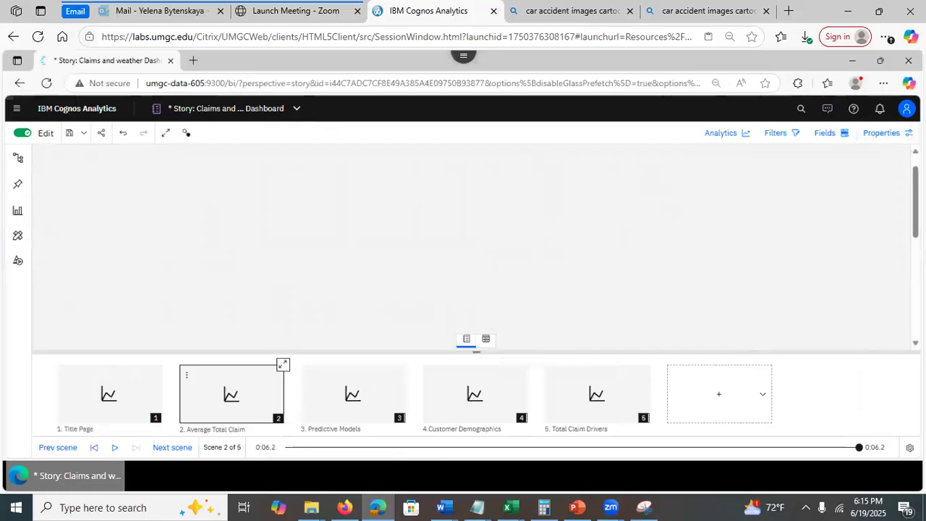
pyautogui.moveTo(914, 202); pyautogui.dragTo(866, 302)
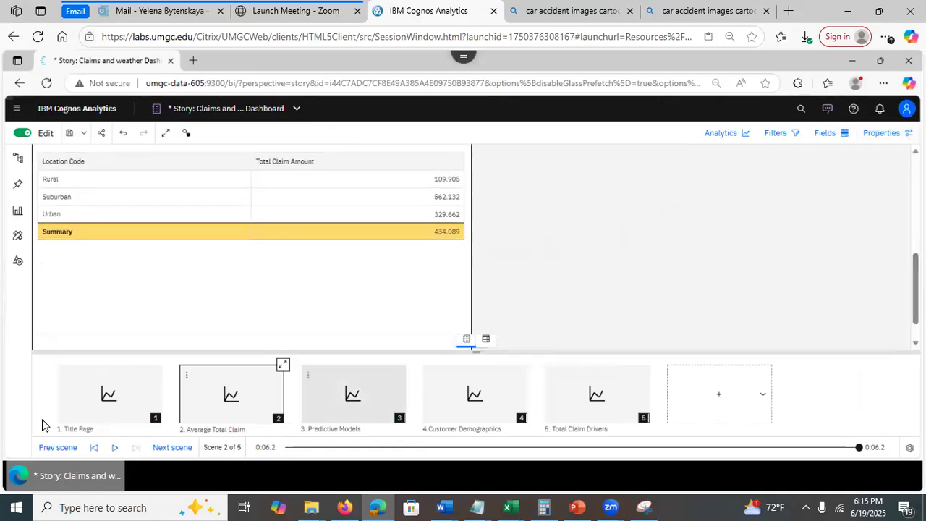
# Go to the Title Page scene and turn on Play all scenes in the playback options
pyautogui.click(108, 392)
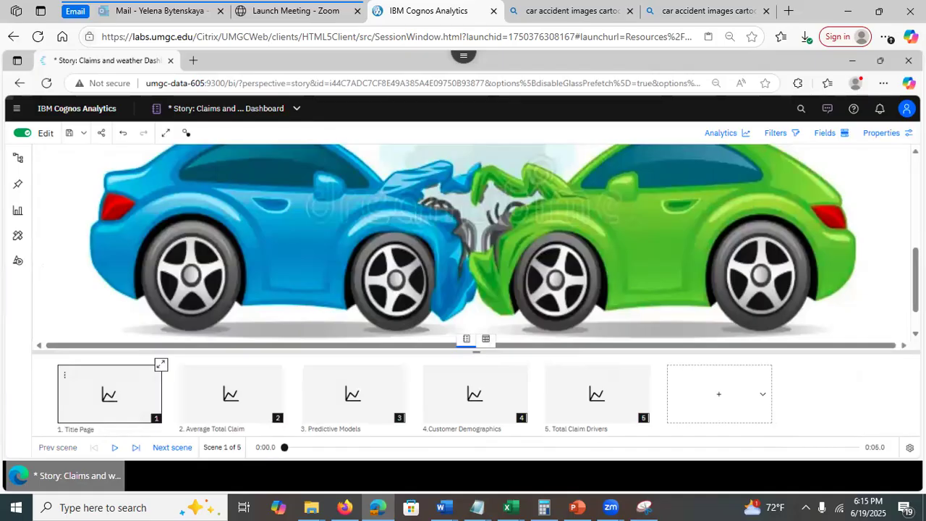
pyautogui.click(909, 447)
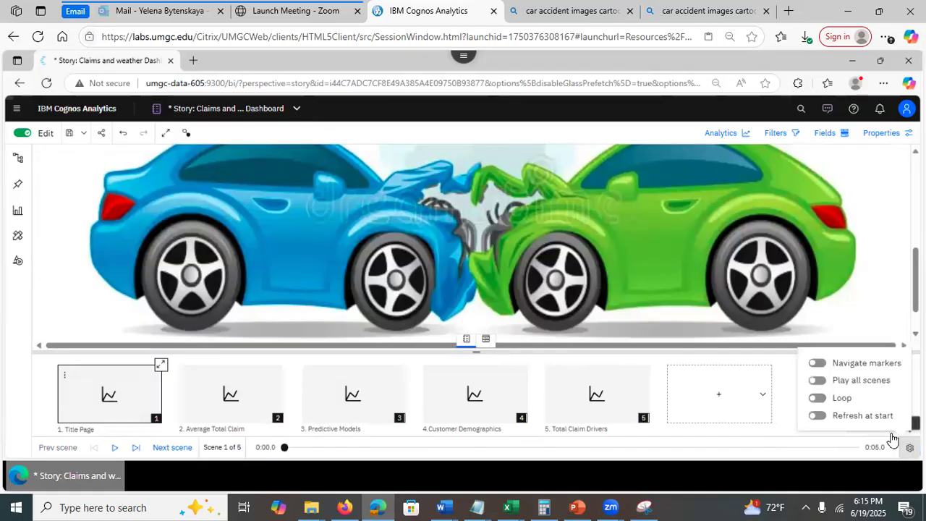
pyautogui.click(818, 383)
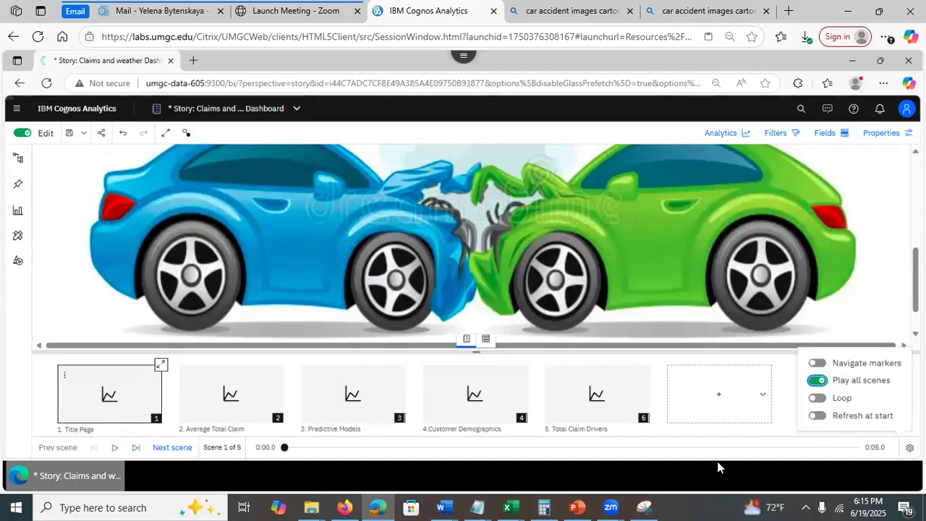
# Leave edit mode, play the story through all scenes to Total Claim Drivers, and save the story
pyautogui.click(26, 135)
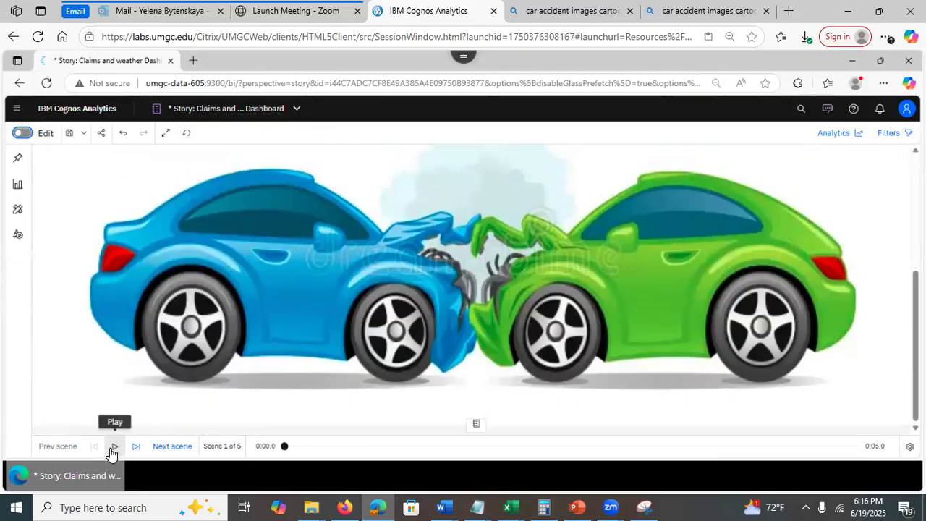
pyautogui.click(113, 447)
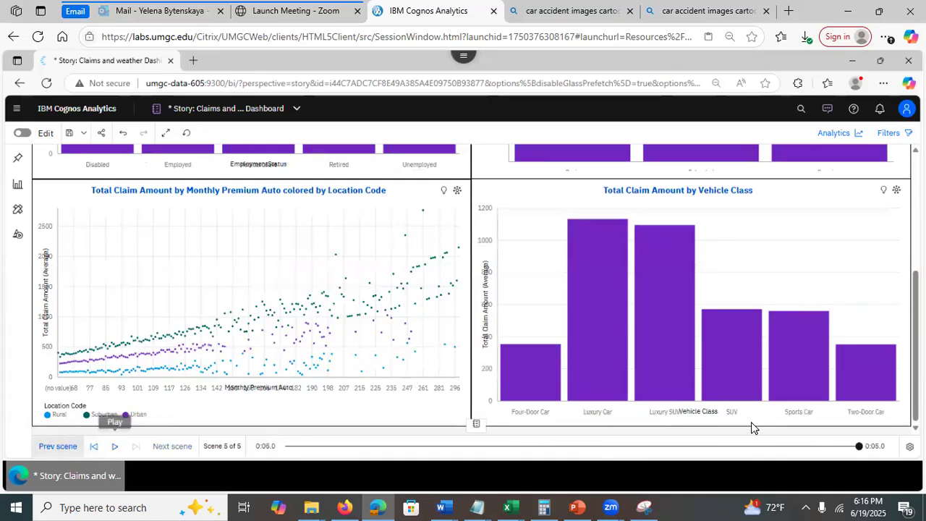
pyautogui.scroll(5, 45, 255)
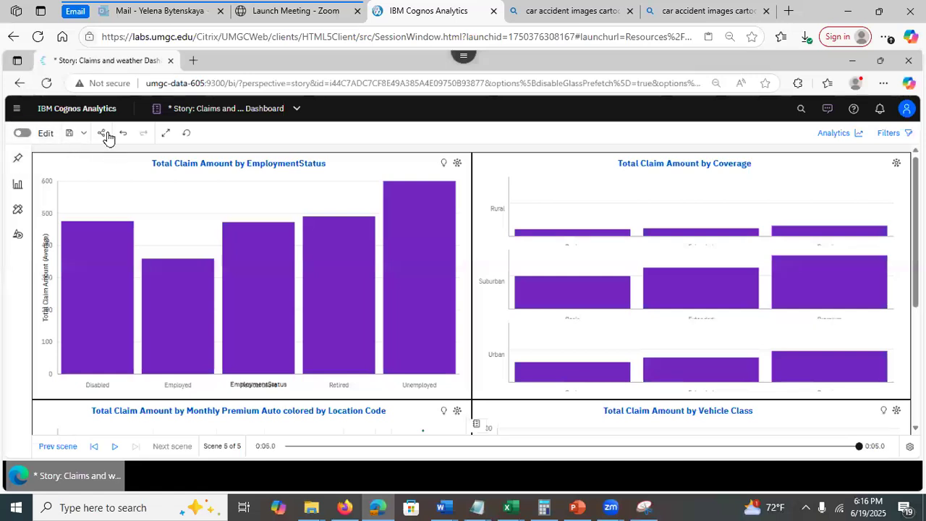
pyautogui.click(69, 136)
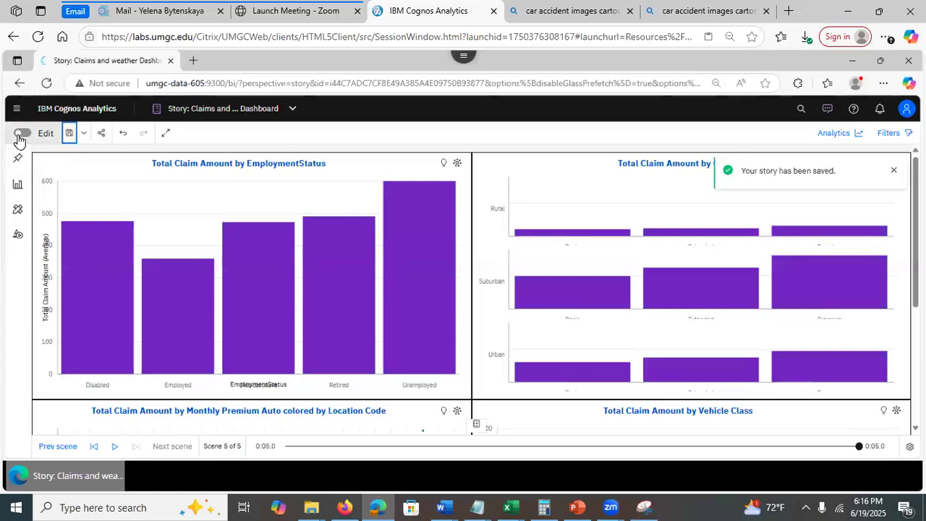
# Return to edit mode and change the story type to Guided journey with the layout of scenes along a line
pyautogui.click(21, 136)
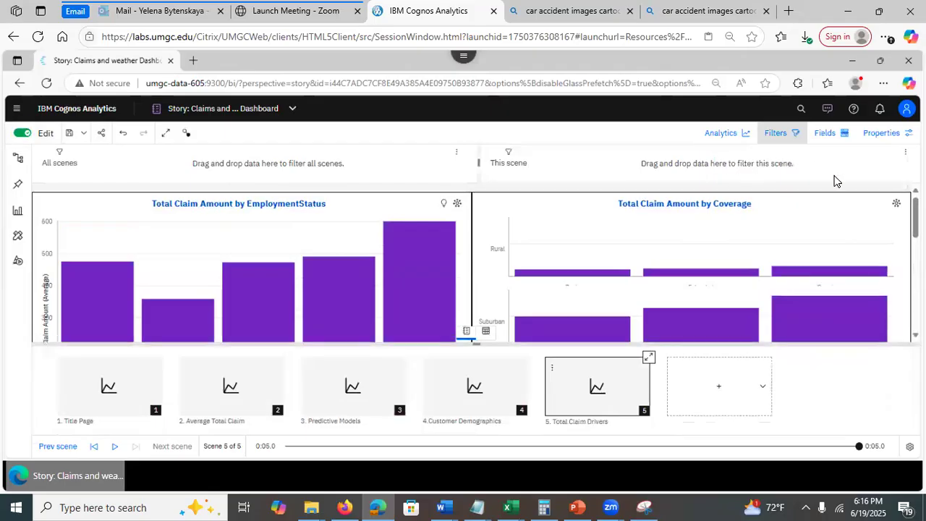
pyautogui.click(890, 134)
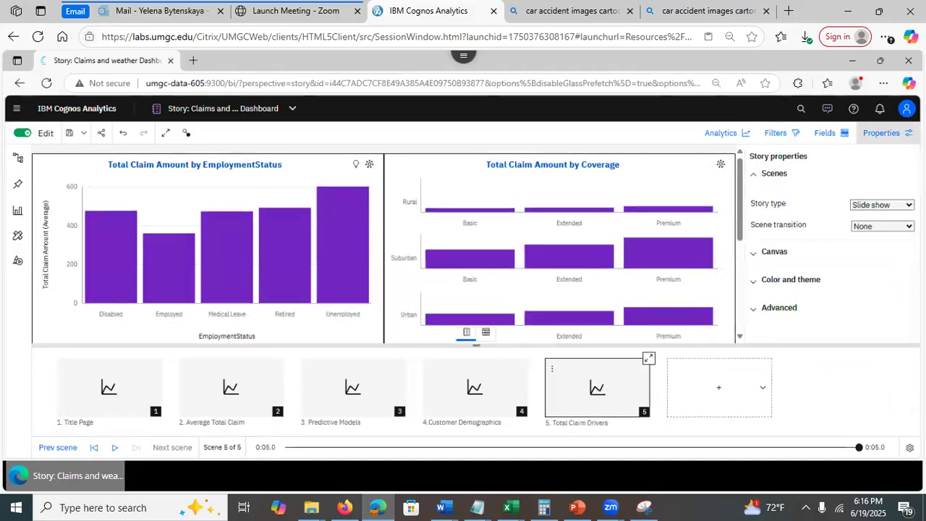
pyautogui.click(881, 204)
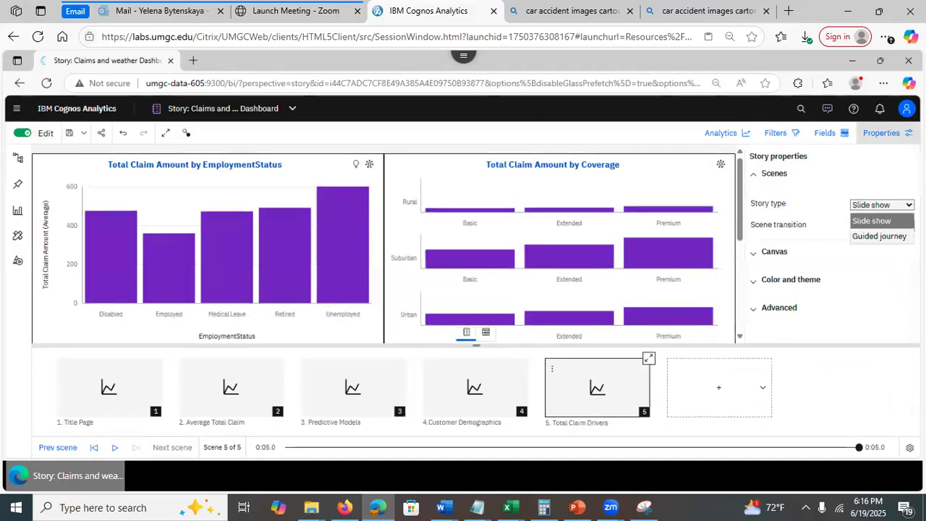
pyautogui.click(900, 237)
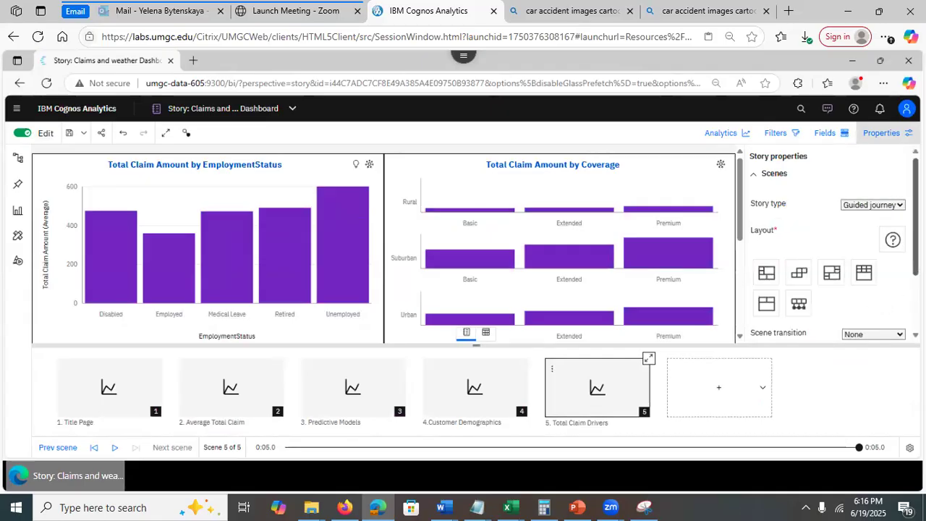
pyautogui.click(800, 302)
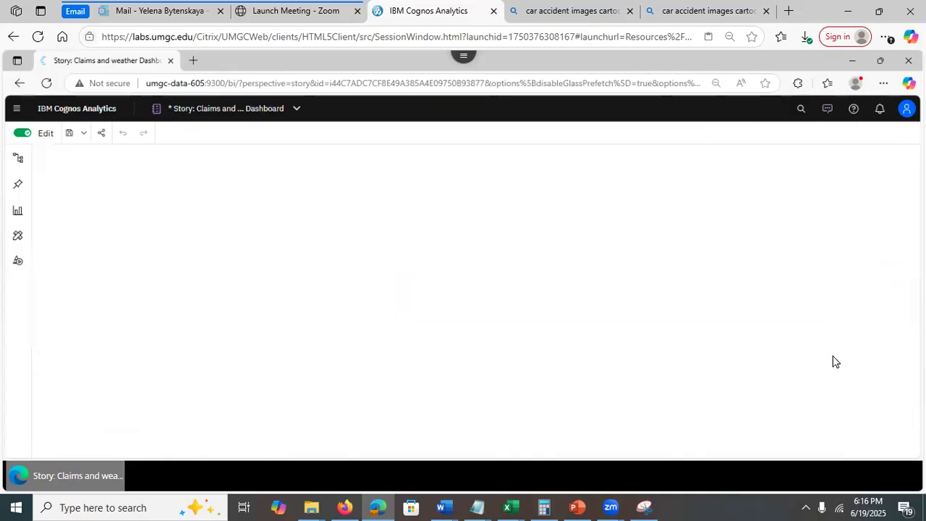
pyautogui.moveTo(915, 154); pyautogui.dragTo(913, 220)
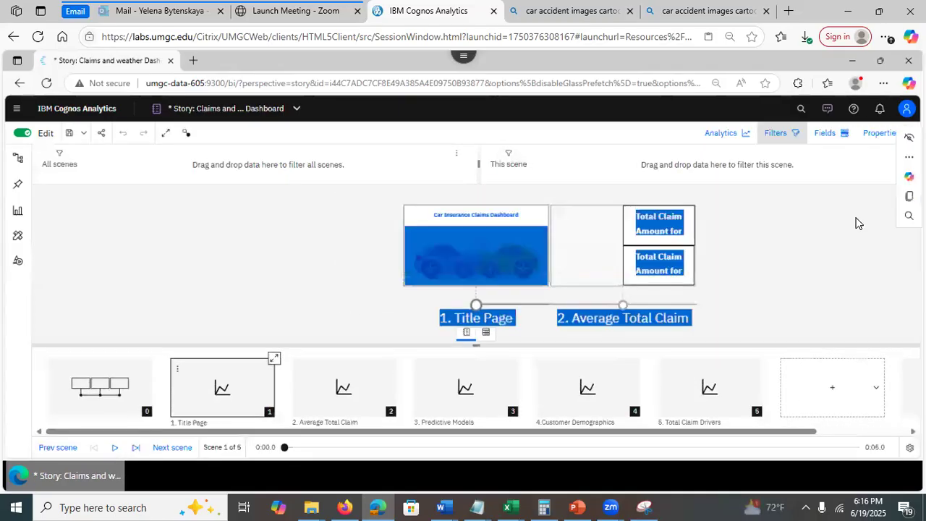
pyautogui.click(800, 264)
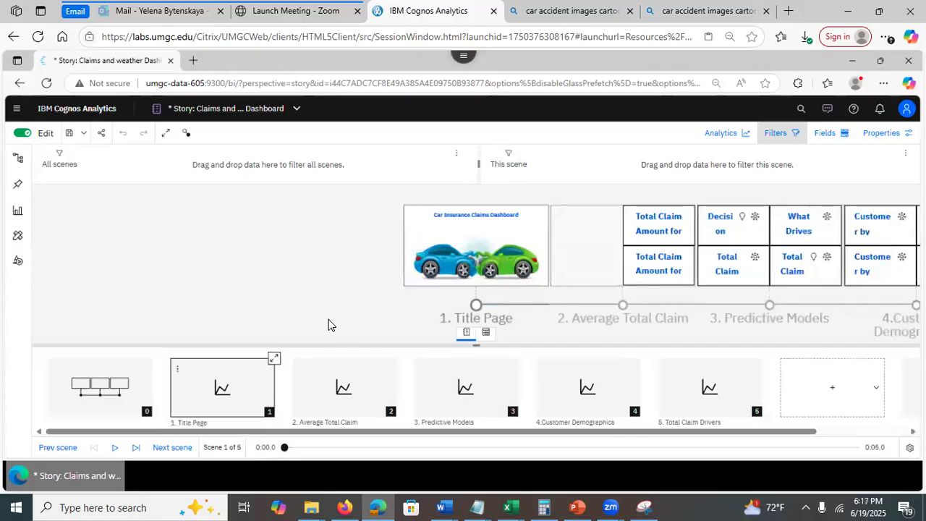
# Leave edit mode, view the guided journey's overview, check the playback options and play the journey through all scenes
pyautogui.click(45, 138)
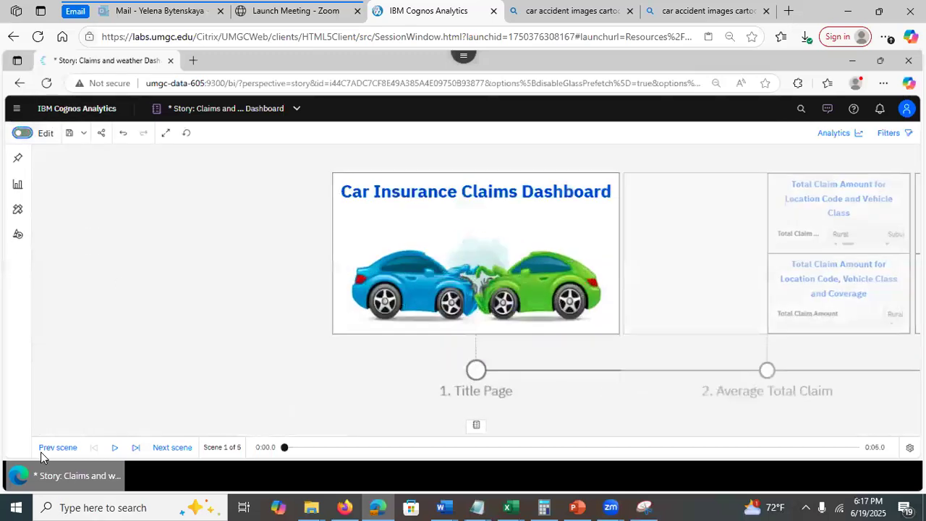
pyautogui.click(49, 449)
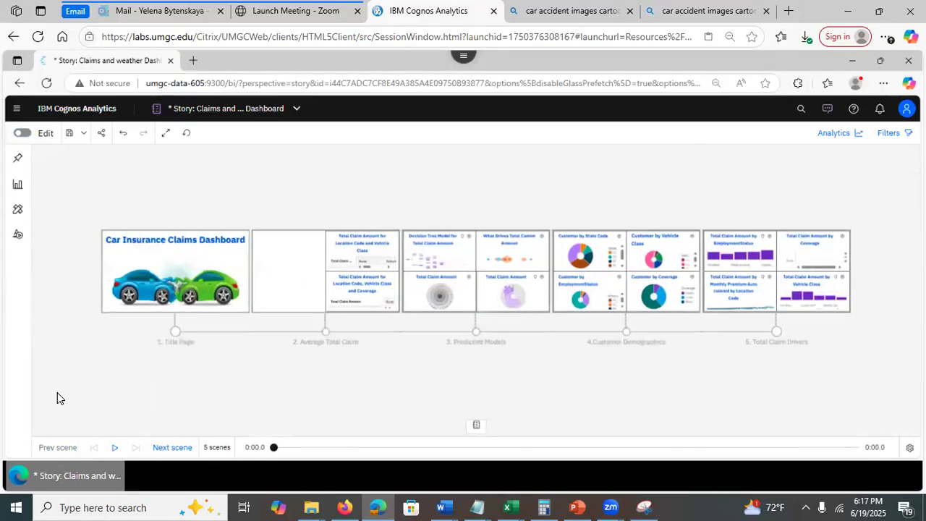
pyautogui.click(114, 447)
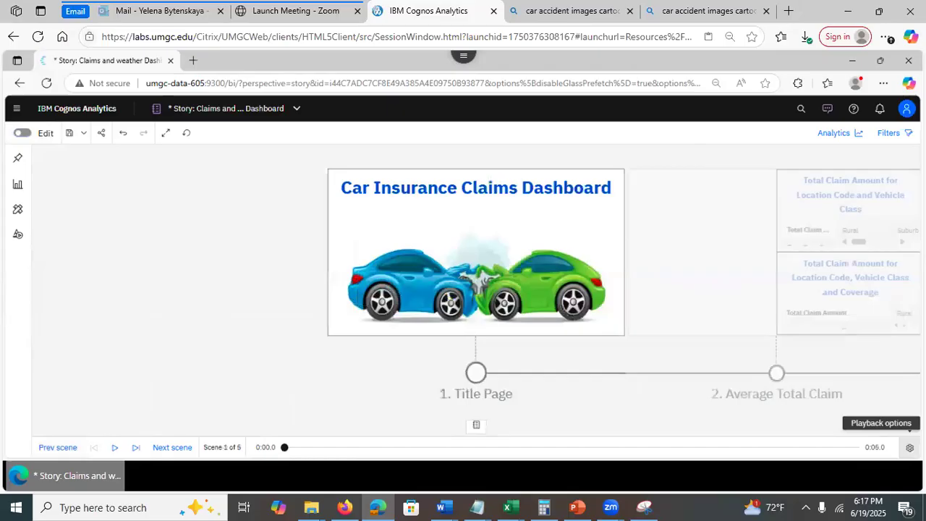
pyautogui.click(909, 447)
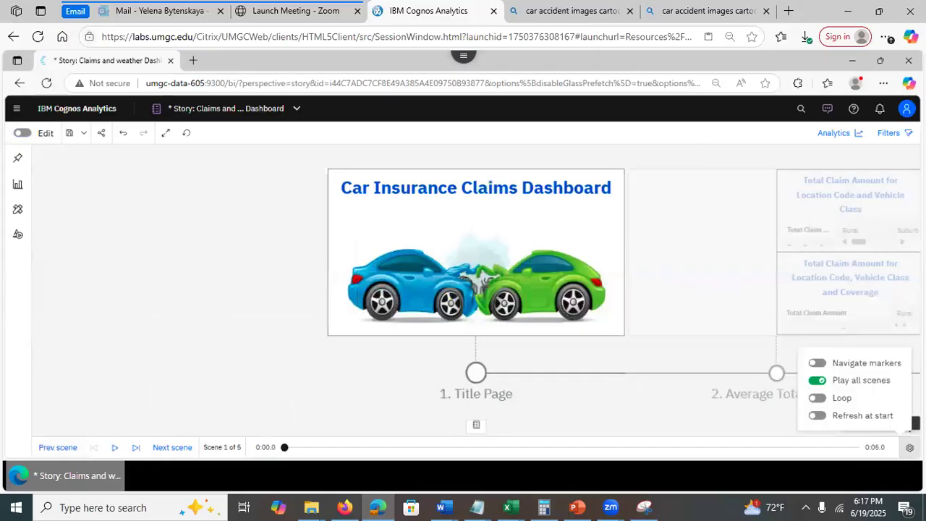
pyautogui.click(592, 430)
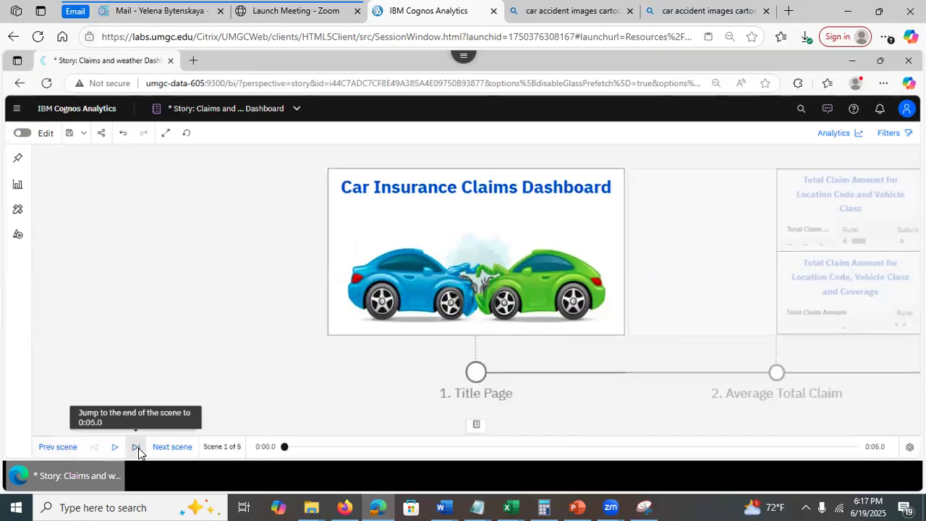
pyautogui.click(113, 447)
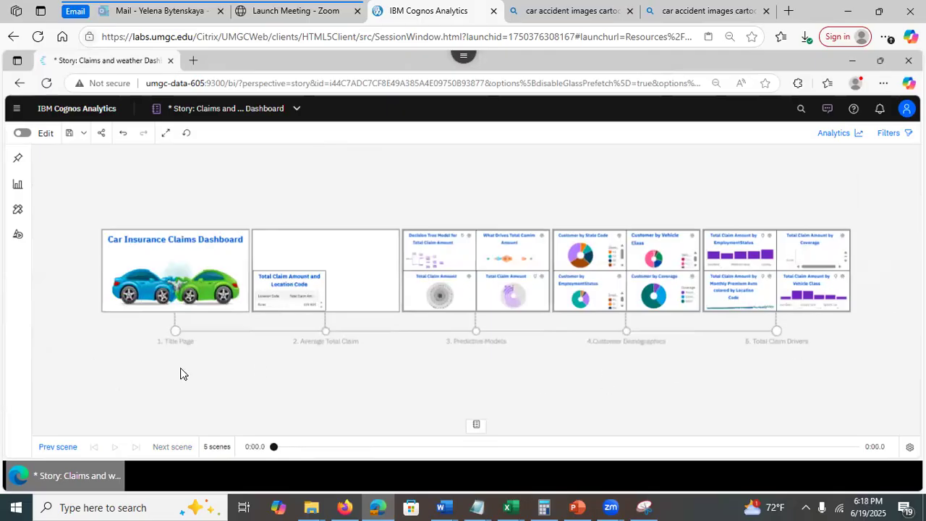
# Return to edit mode and open the guided journey's overview scene
pyautogui.click(45, 134)
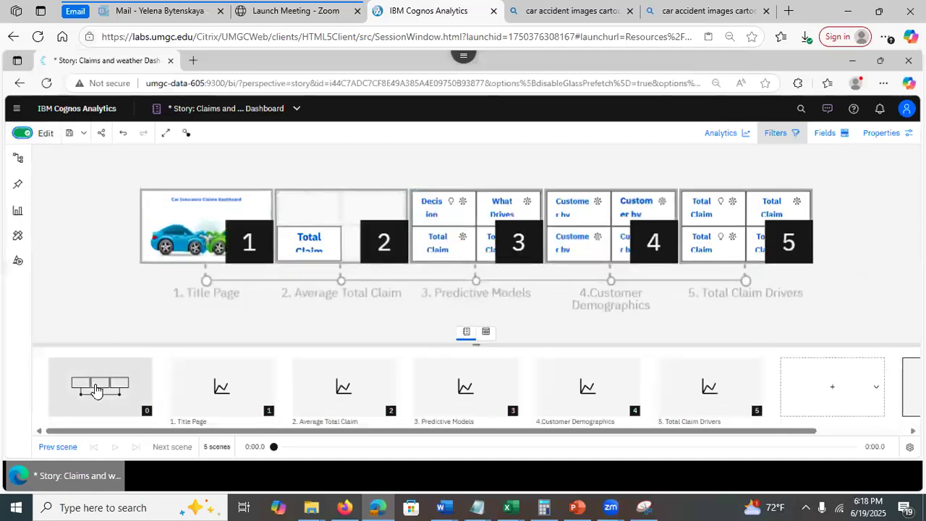
pyautogui.click(98, 391)
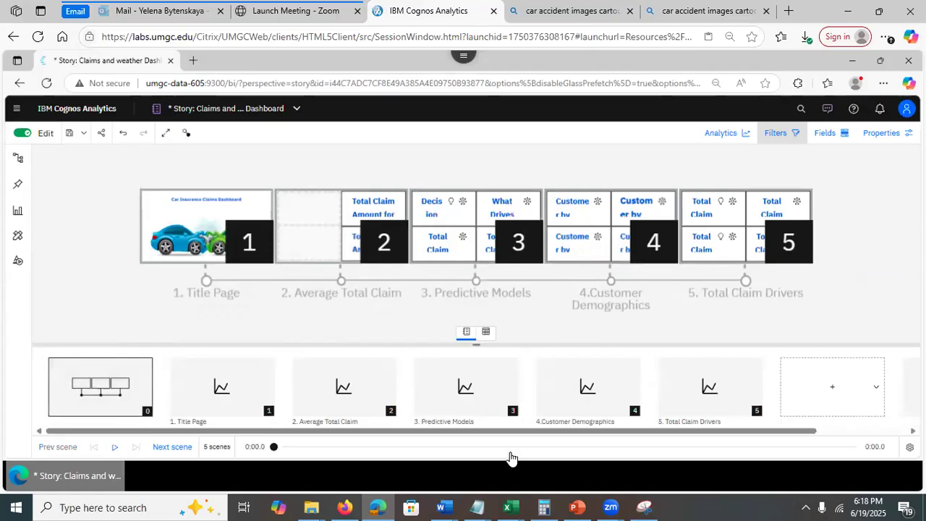
# Switch to the PowerPoint presentation and show slide 27, Story Transition Style
pyautogui.click(578, 506)
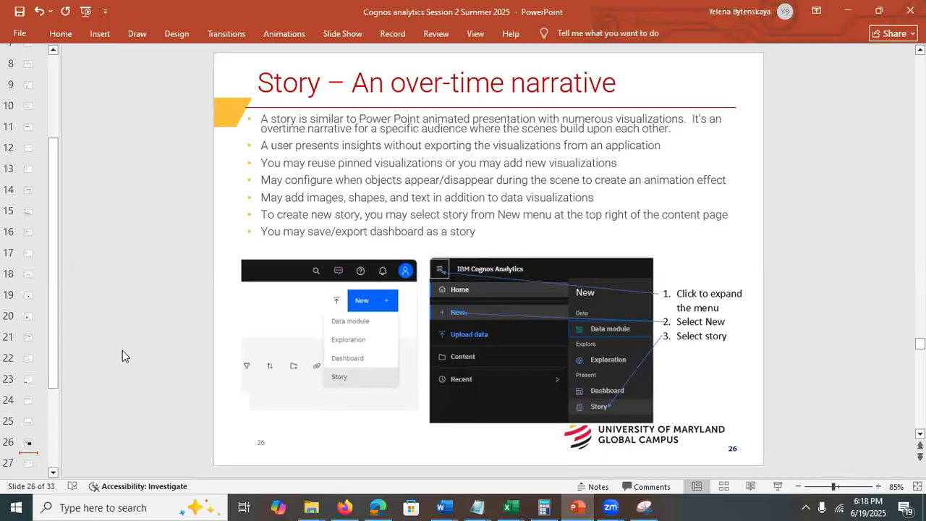
pyautogui.moveTo(52, 287); pyautogui.dragTo(57, 359)
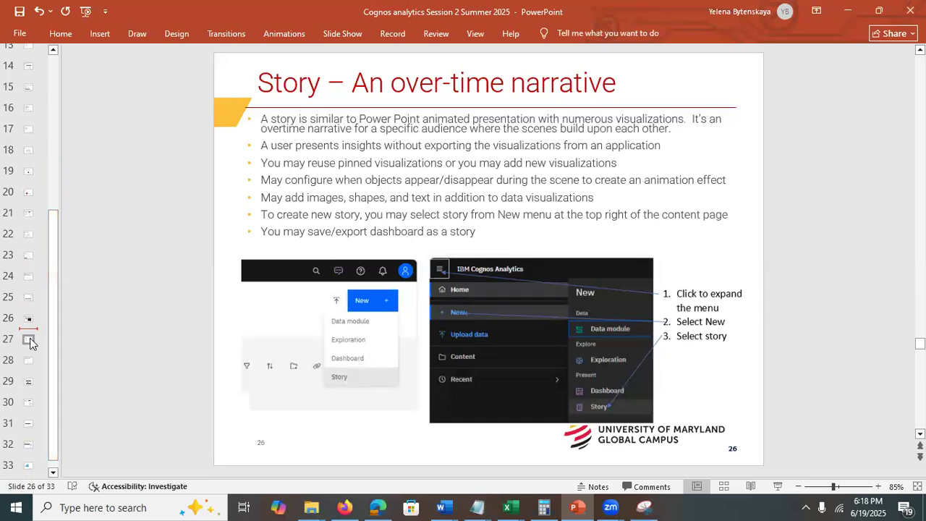
pyautogui.click(29, 339)
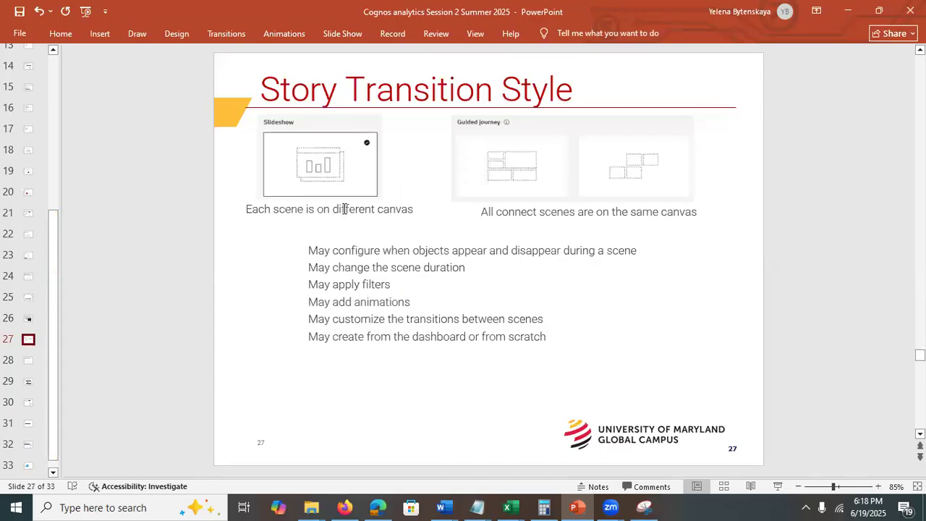
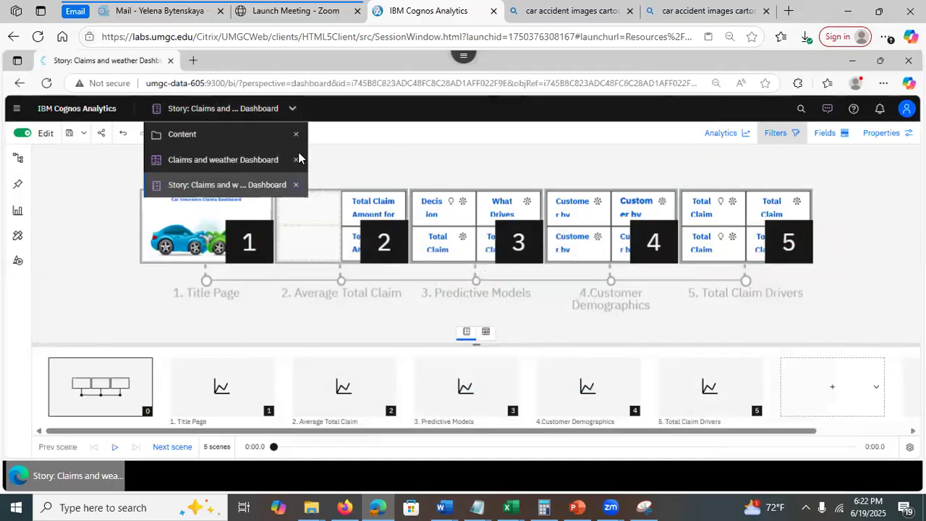
# Close the story and the Claims and weather Dashboard in Cognos Analytics, and open the Claims dashboard from My content in edit mode
pyautogui.click(281, 115)
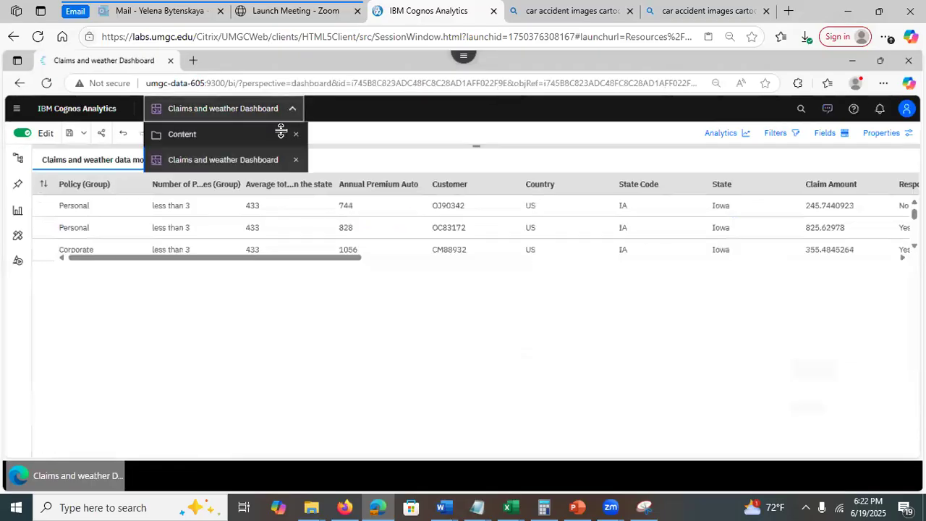
pyautogui.click(295, 160)
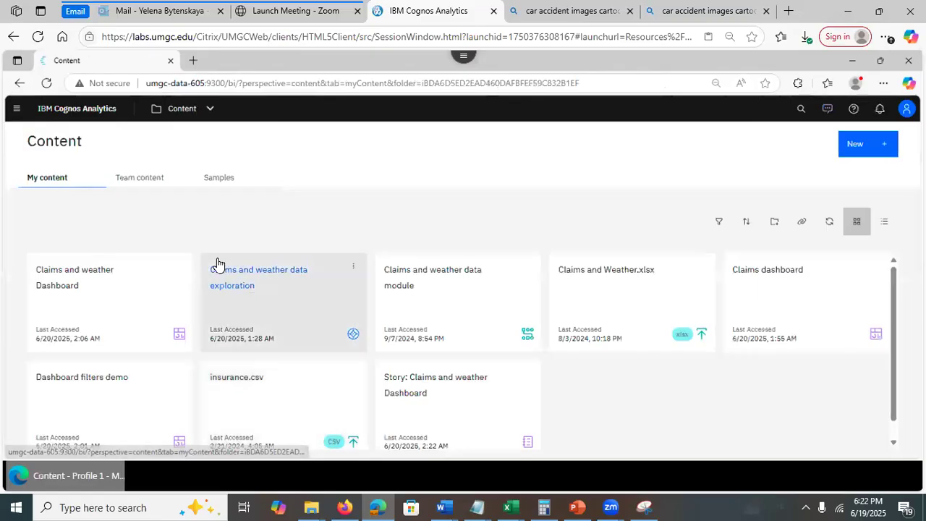
pyautogui.click(792, 285)
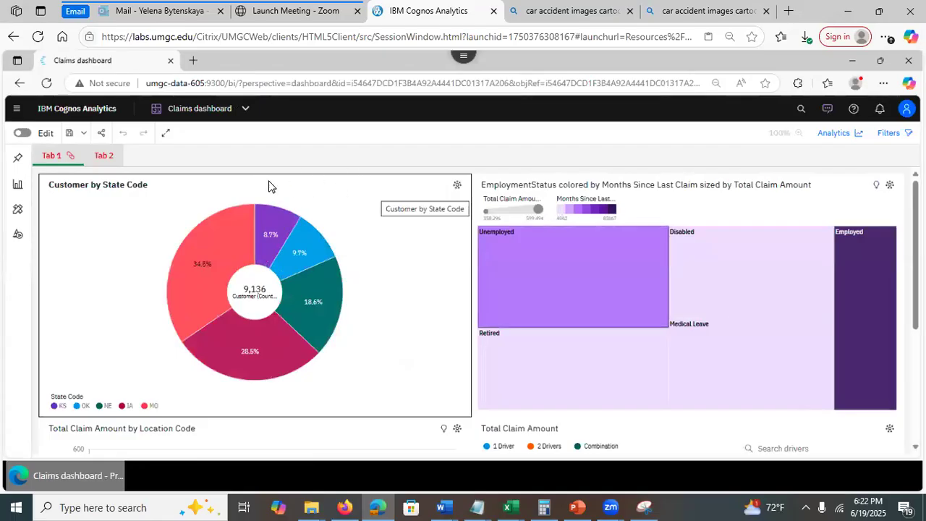
pyautogui.click(22, 133)
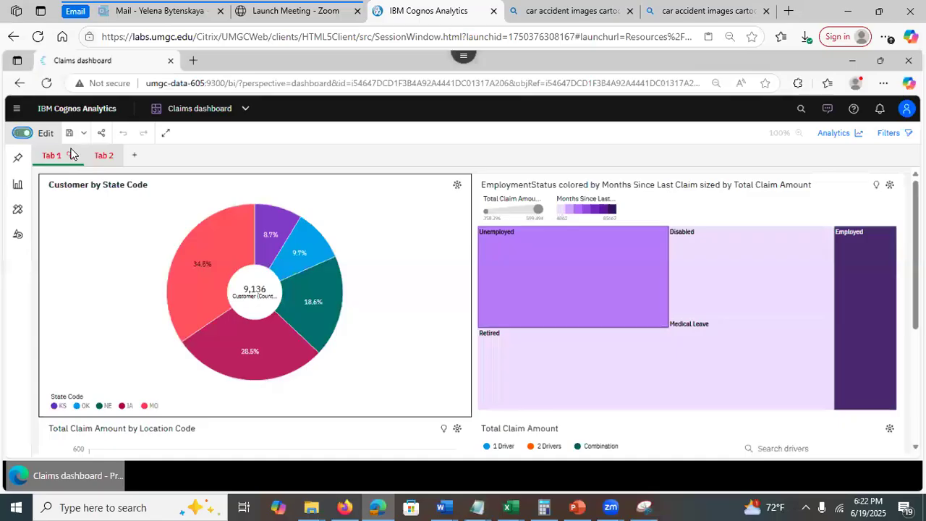
# Add a third tab to the Claims dashboard using the template with four equal panels
pyautogui.click(101, 197)
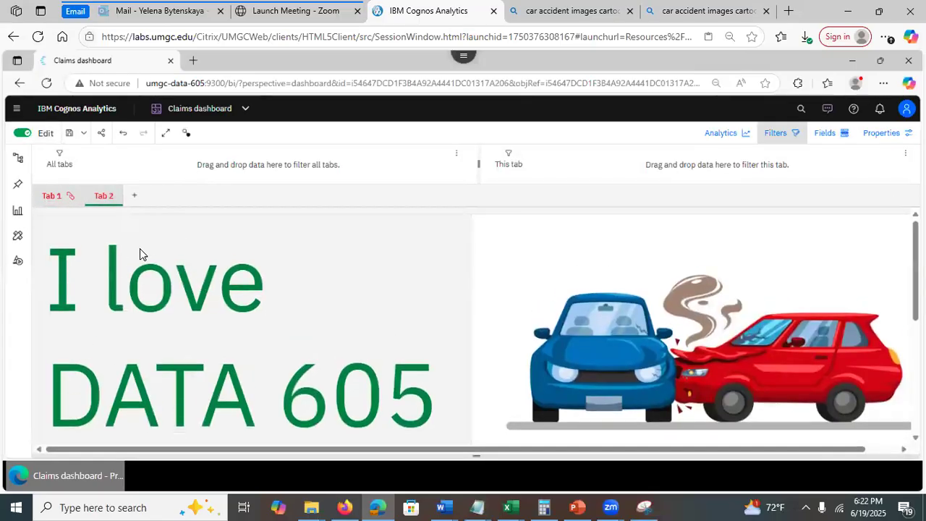
pyautogui.click(134, 201)
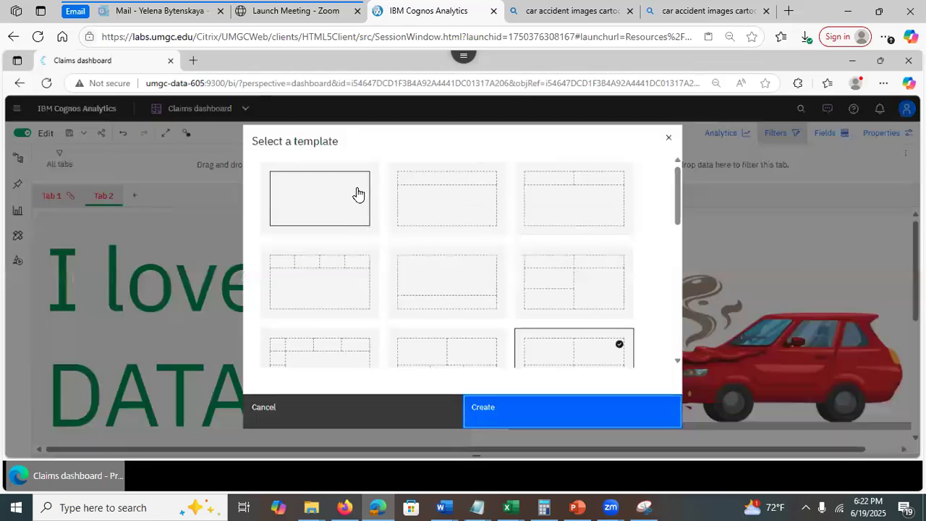
pyautogui.scroll(-2, 671, 230)
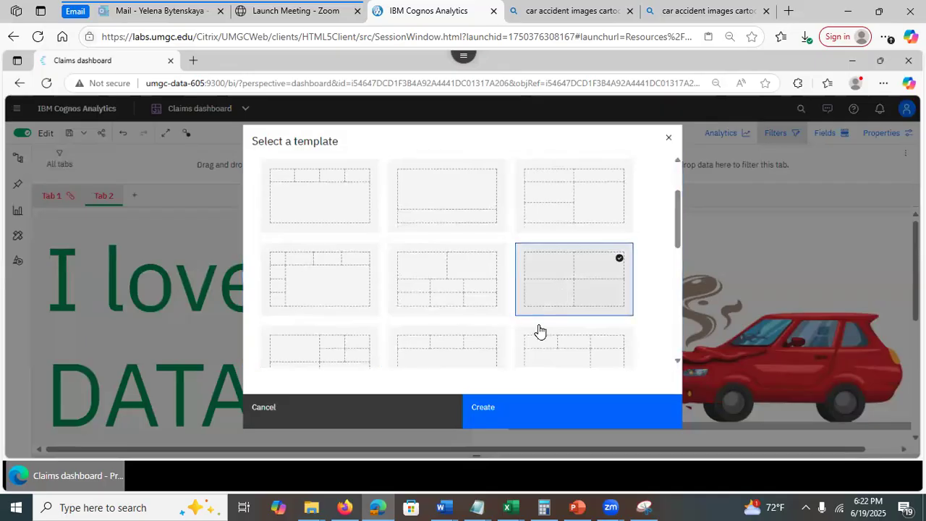
pyautogui.click(542, 402)
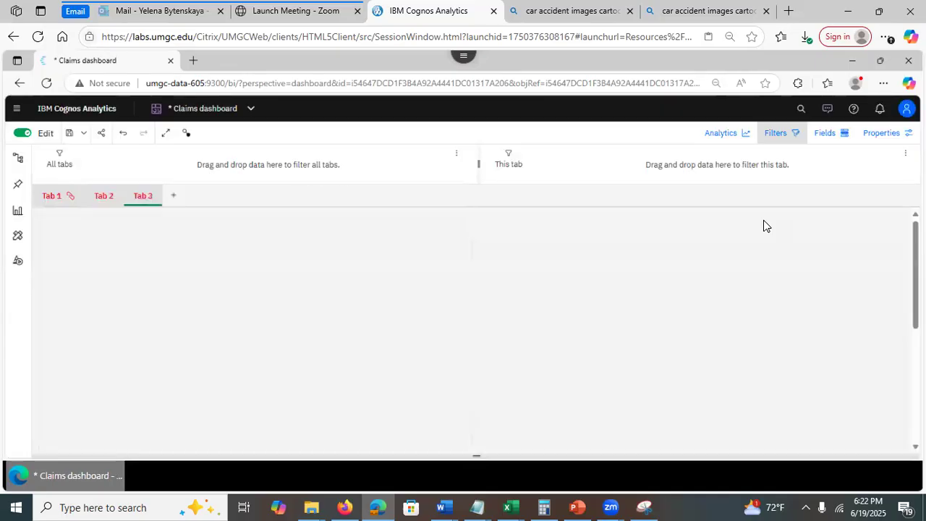
# Place the advanced tab widget on the empty canvas of Tab 3
pyautogui.scroll(-5, 547, 376)
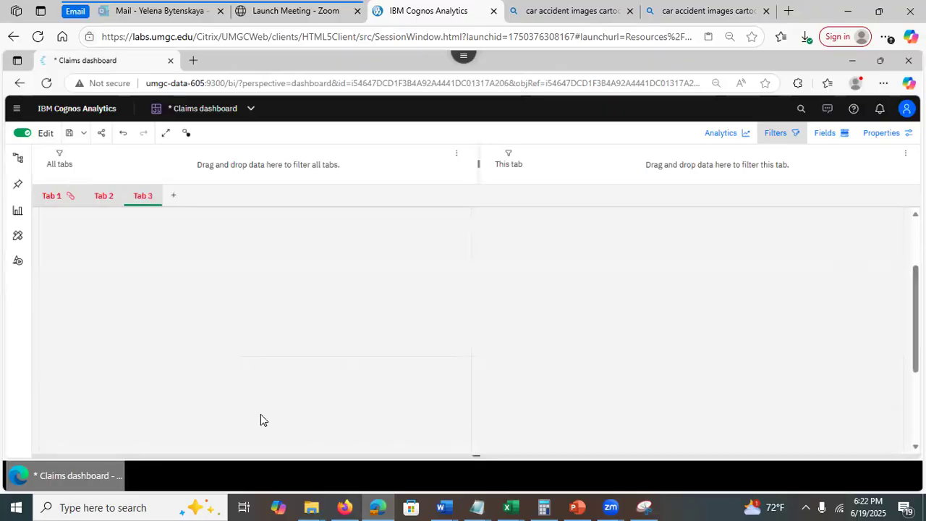
pyautogui.click(16, 216)
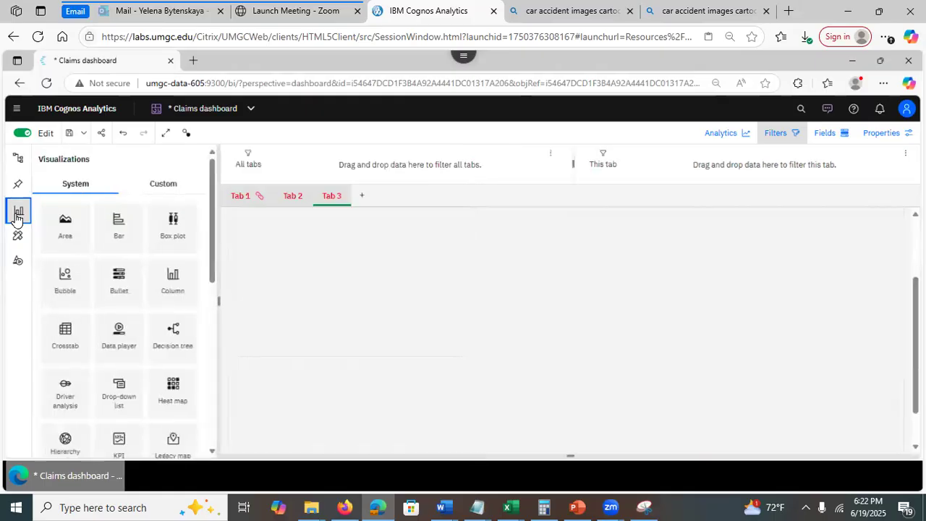
pyautogui.moveTo(212, 278); pyautogui.dragTo(223, 437)
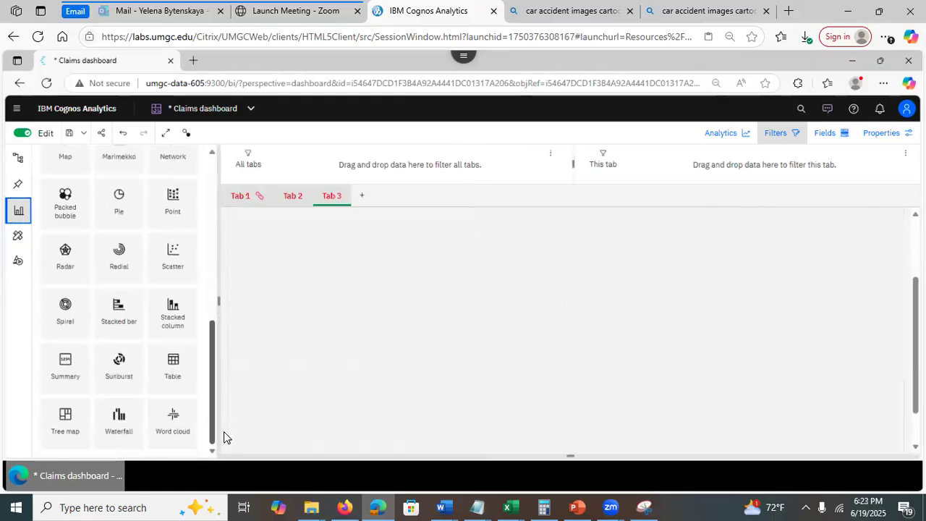
pyautogui.click(15, 260)
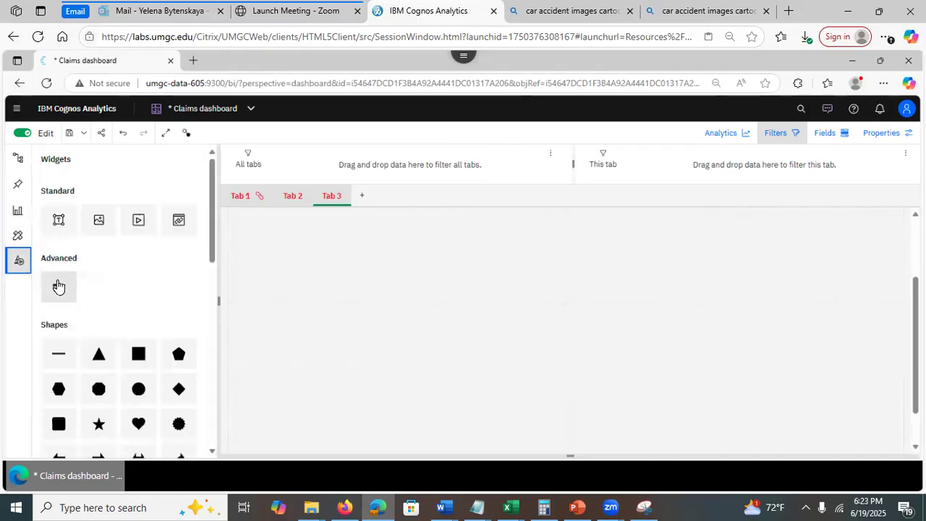
pyautogui.moveTo(58, 288); pyautogui.dragTo(382, 226)
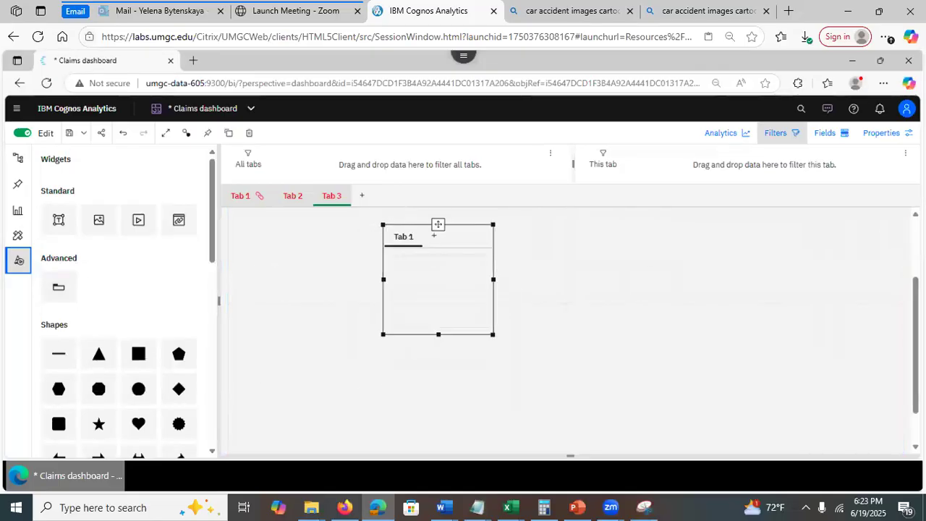
pyautogui.click(896, 304)
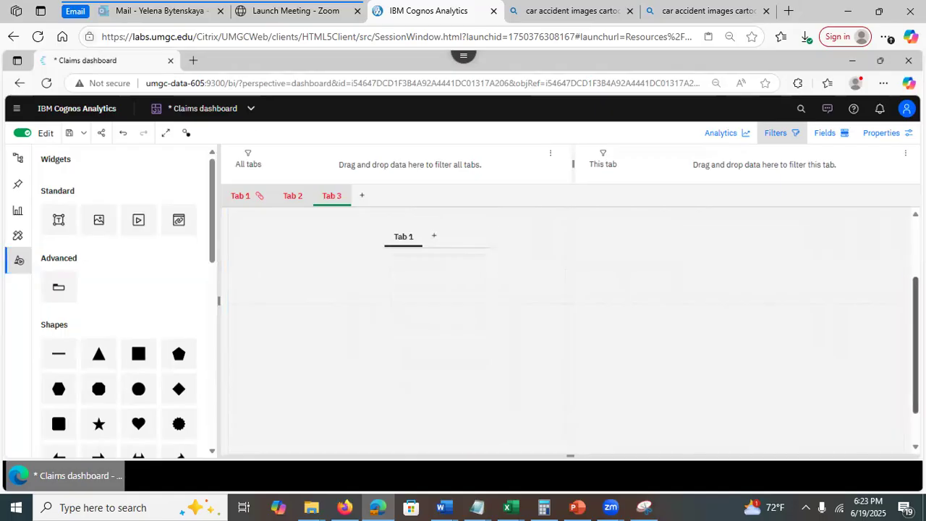
# Move the tab widget to the upper-left panel of Tab 3 and enlarge it to fill that panel
pyautogui.scroll(3, 531, 354)
pyautogui.click(464, 354)
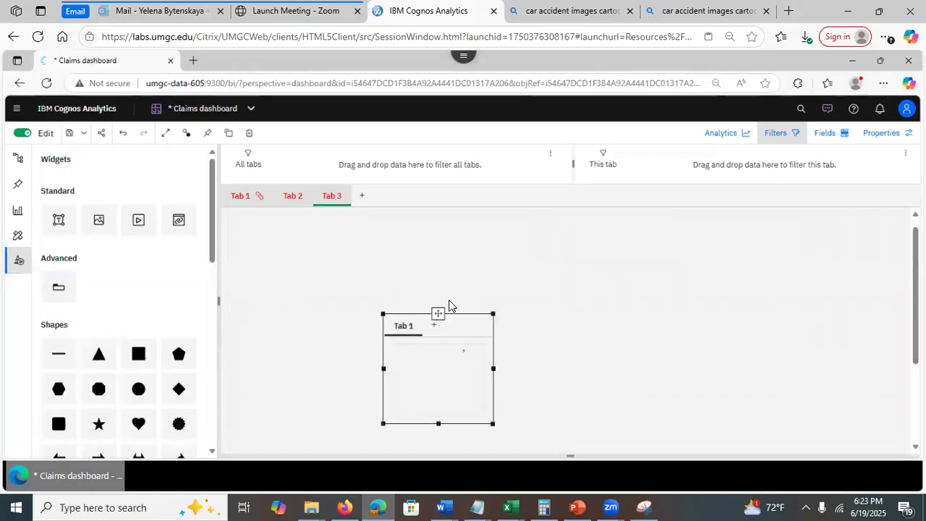
pyautogui.moveTo(437, 315); pyautogui.dragTo(402, 297)
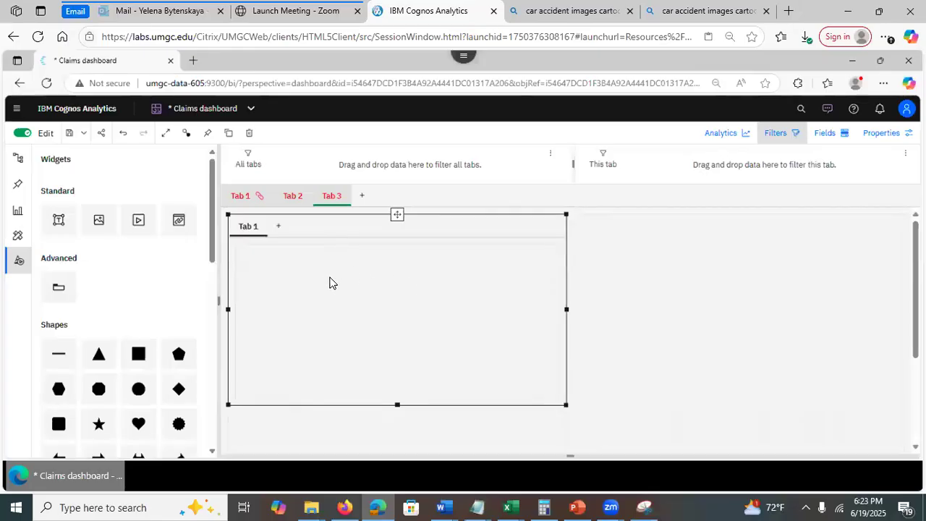
# Add a second tab with the four-panel template to the tab widget, and switch between its tabs, ending on Tab 1
pyautogui.click(279, 232)
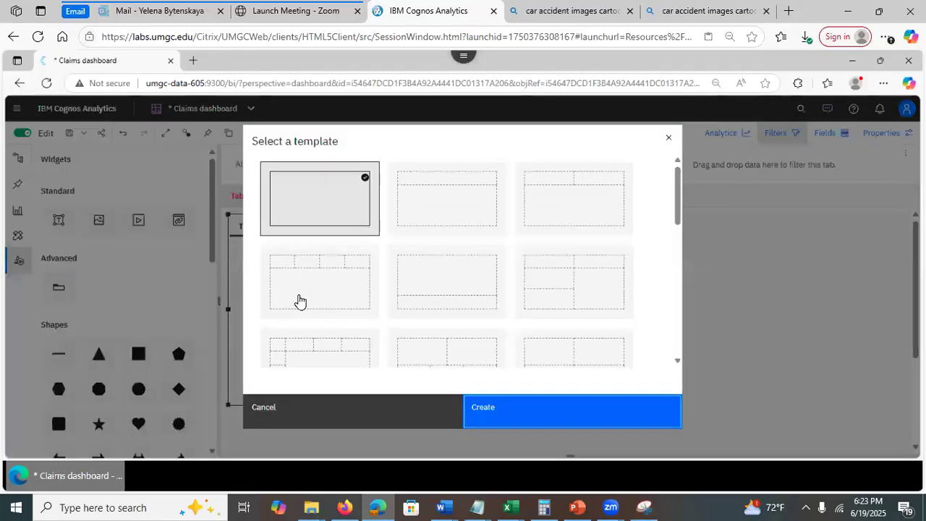
pyautogui.click(576, 355)
pyautogui.scroll(-3, 676, 281)
pyautogui.click(570, 421)
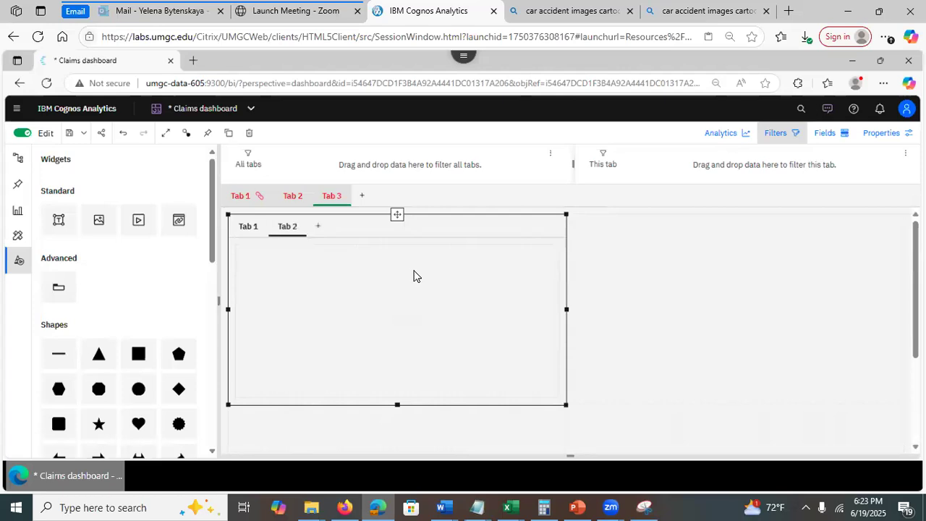
pyautogui.click(244, 228)
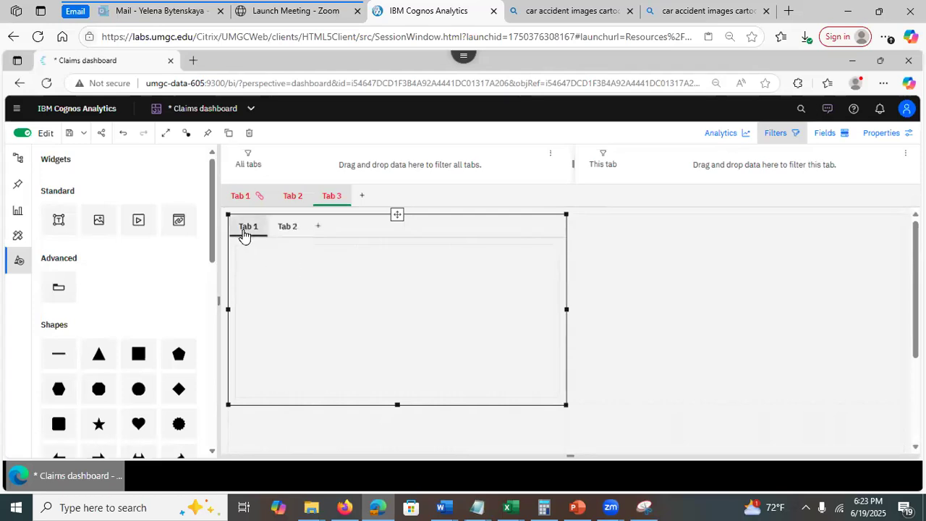
pyautogui.click(285, 232)
pyautogui.click(248, 232)
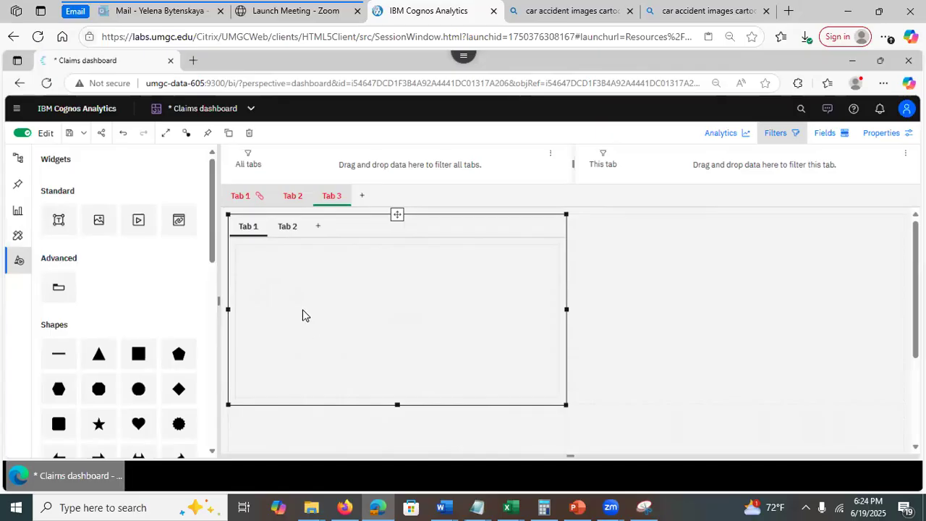
# Add a Summary visualization to Tab 1 inside the tab widget
pyautogui.click(16, 214)
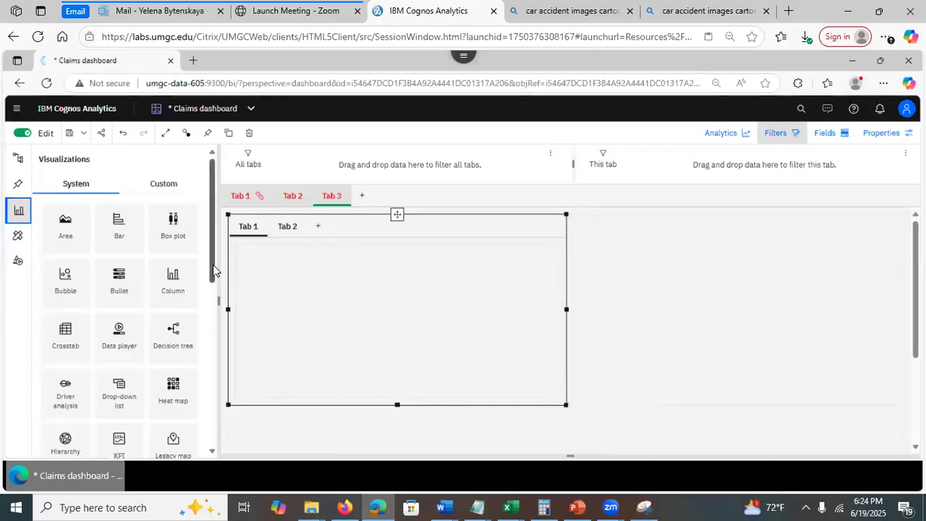
pyautogui.moveTo(215, 303); pyautogui.dragTo(228, 438)
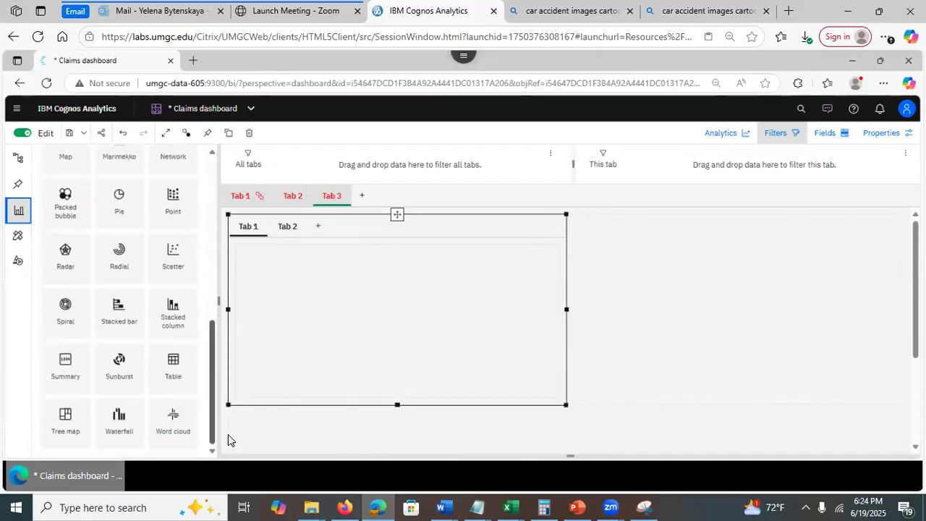
pyautogui.moveTo(65, 370); pyautogui.dragTo(382, 313)
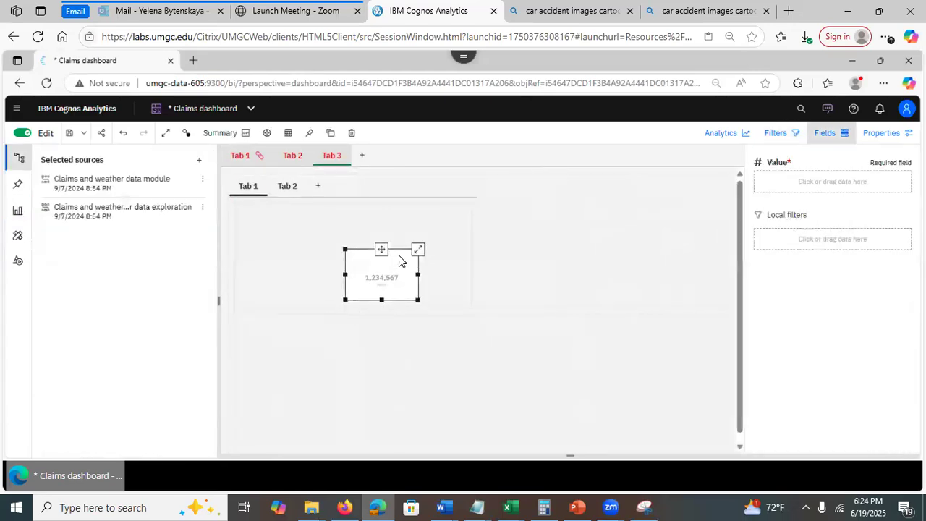
# Move the summary visualization to the upper-left of the tab widget's area and enlarge it to fill most of the space
pyautogui.moveTo(381, 249); pyautogui.dragTo(350, 257)
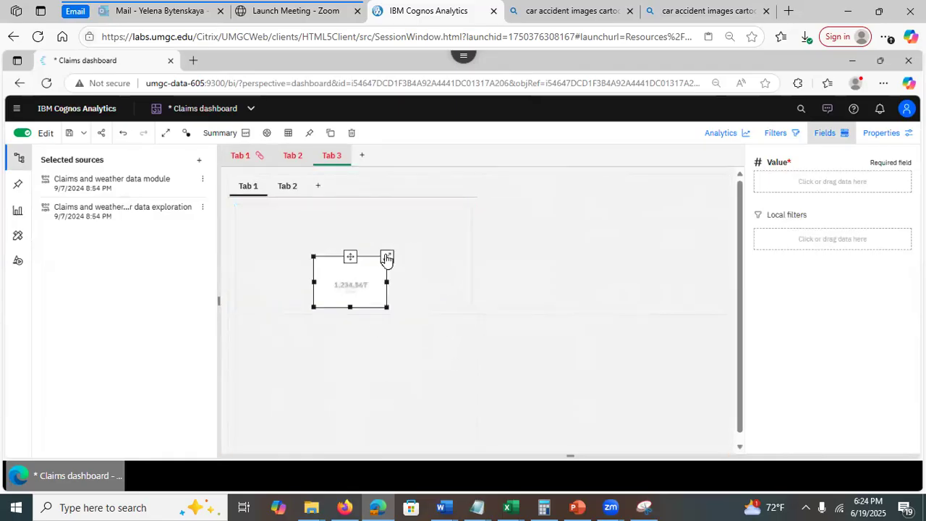
pyautogui.click(387, 259)
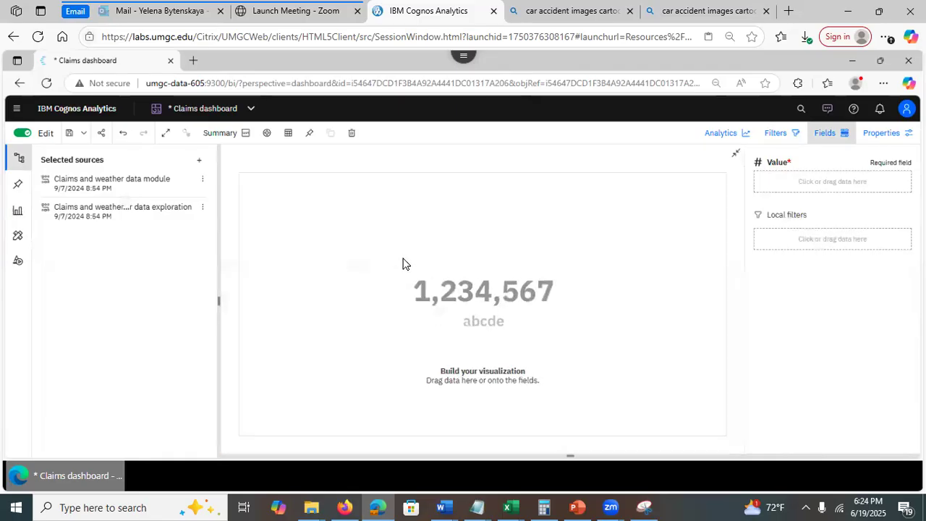
pyautogui.click(736, 156)
pyautogui.moveTo(350, 256); pyautogui.dragTo(284, 225)
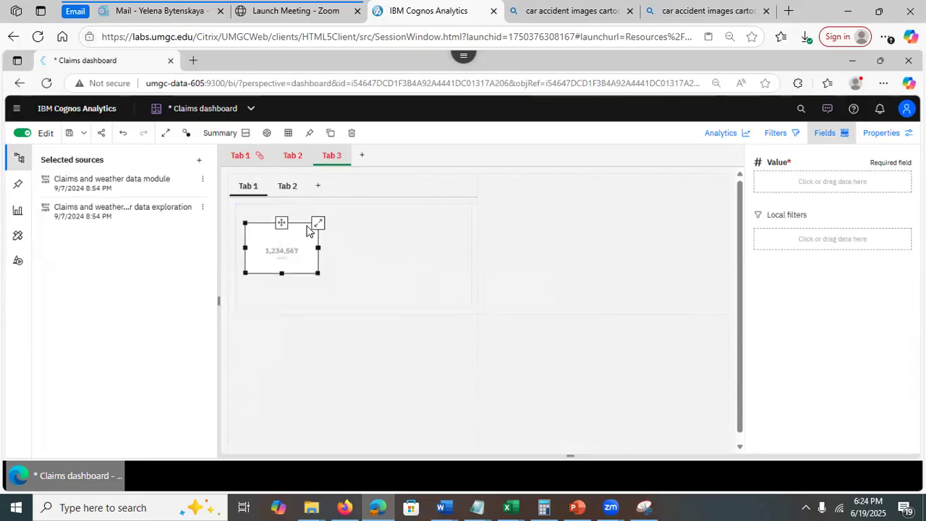
pyautogui.moveTo(318, 249); pyautogui.dragTo(389, 268)
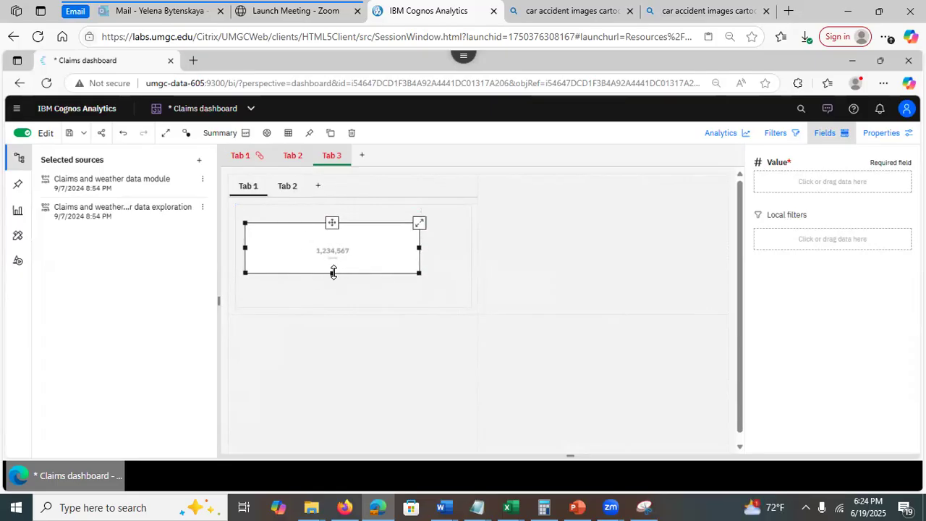
pyautogui.moveTo(333, 273); pyautogui.dragTo(329, 300)
pyautogui.click(530, 302)
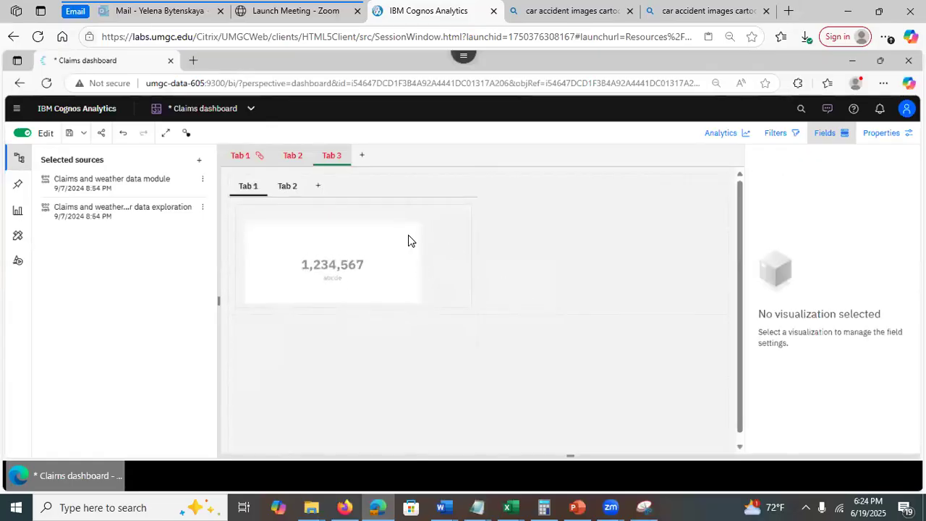
# Assign Total Claim Amount as the value of the summary visualization on the tab widget's Tab 1, hiding the data sources list for more room
pyautogui.click(322, 214)
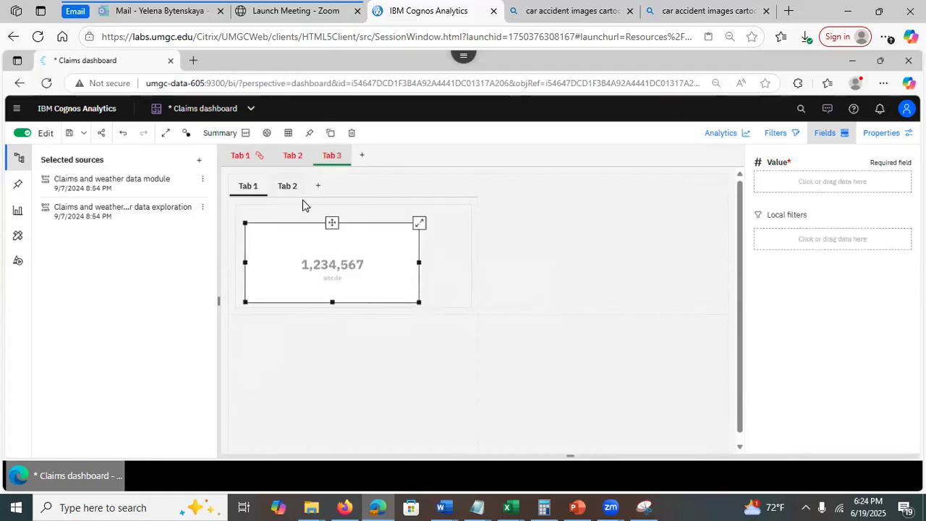
pyautogui.click(280, 204)
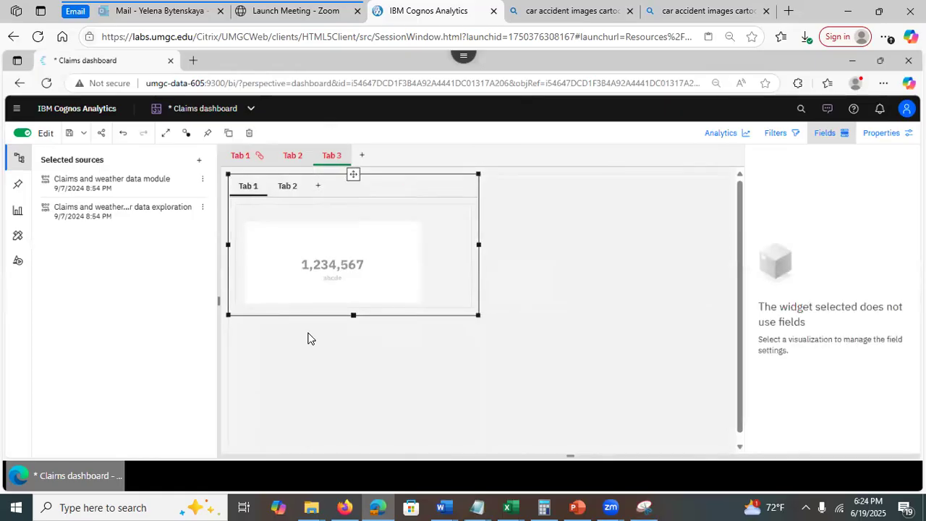
pyautogui.click(343, 269)
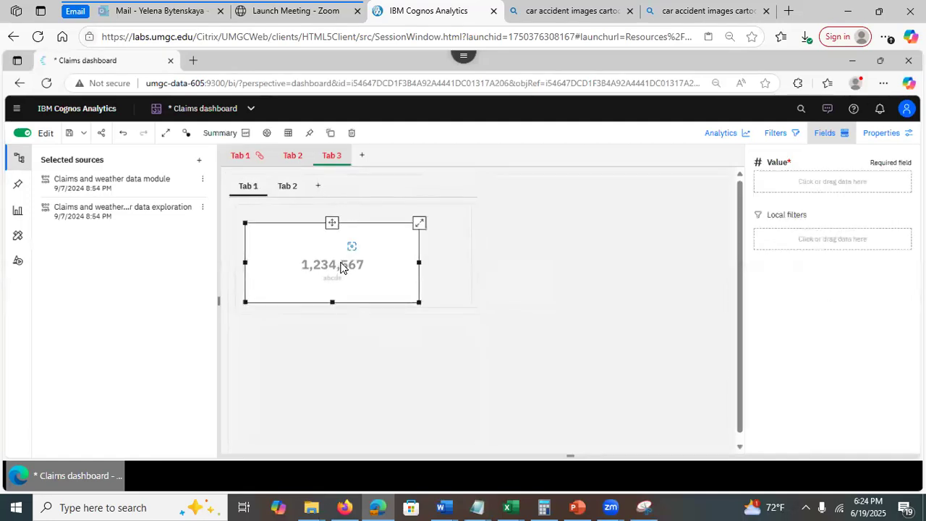
pyautogui.click(18, 158)
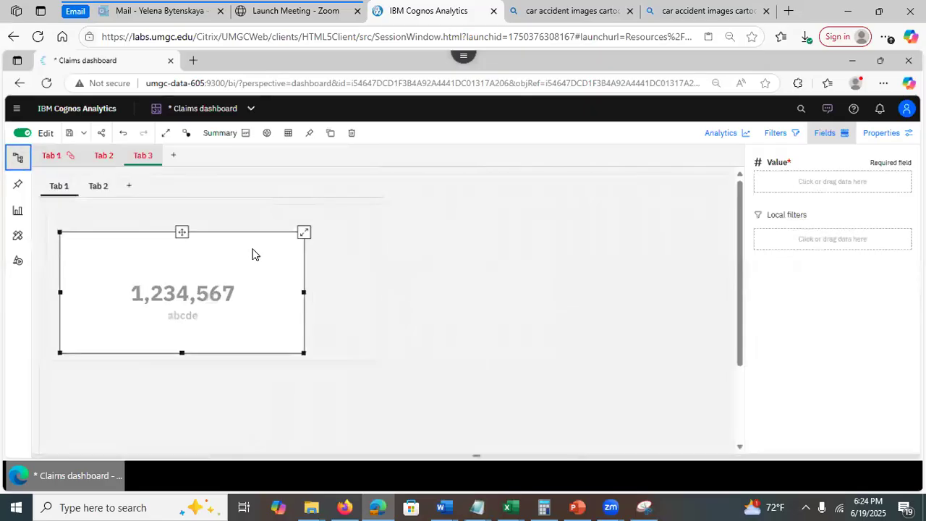
pyautogui.click(172, 295)
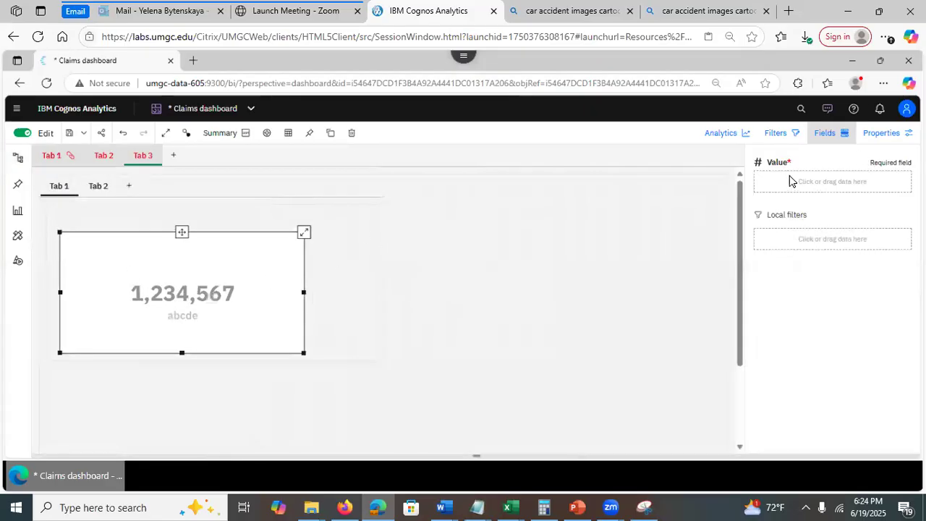
pyautogui.click(814, 176)
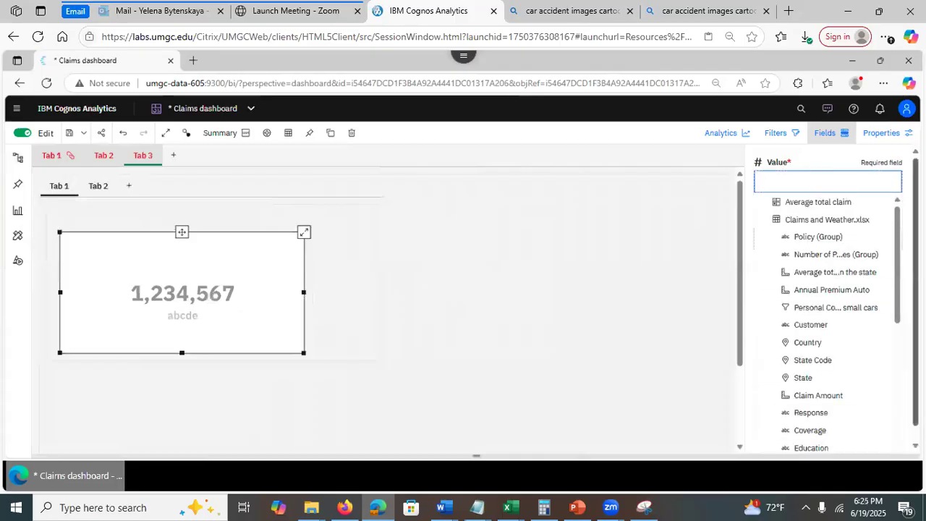
pyautogui.scroll(-3, 900, 308)
pyautogui.scroll(-5, 839, 321)
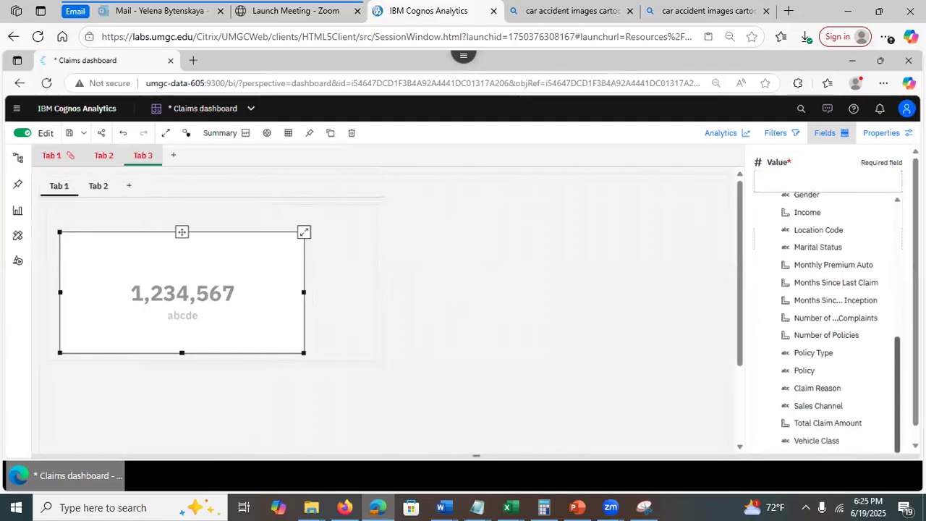
pyautogui.click(855, 428)
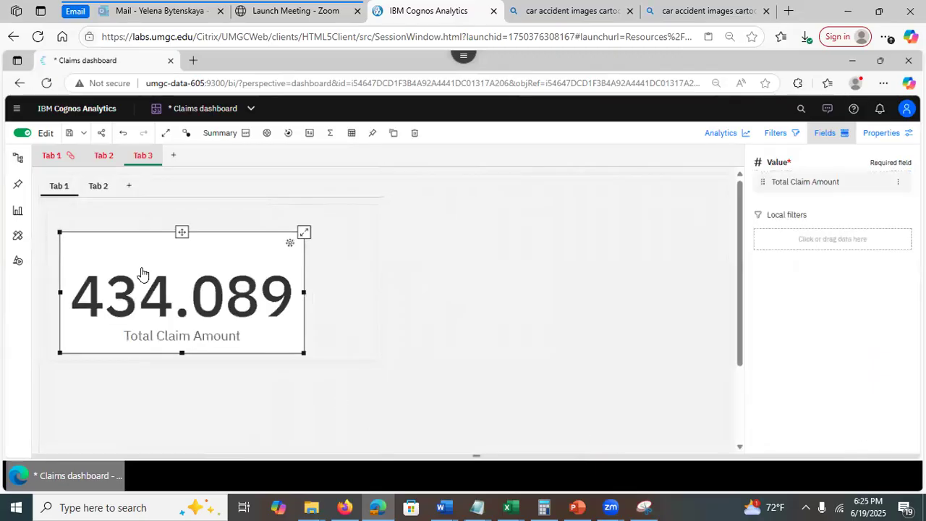
# Add a Summary visualization to the upper-left panel of the tab widget's Tab 2
pyautogui.click(97, 187)
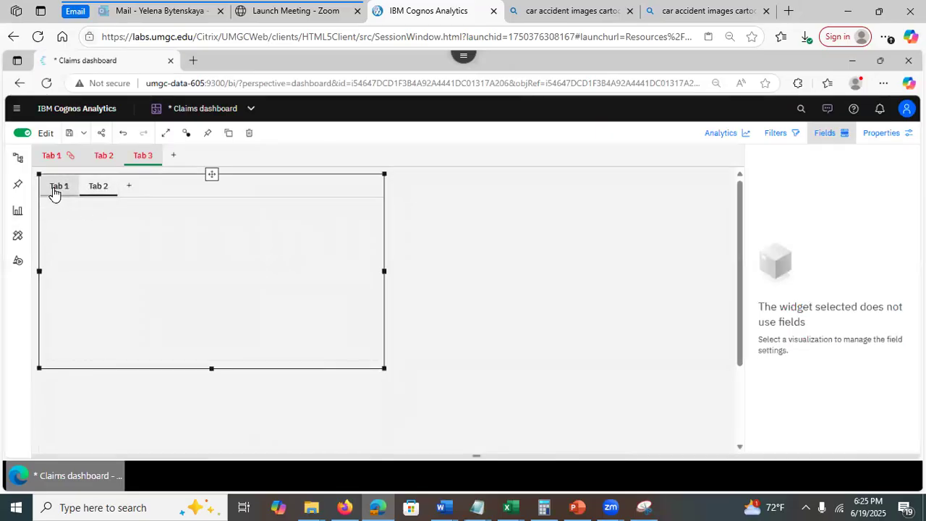
pyautogui.click(21, 212)
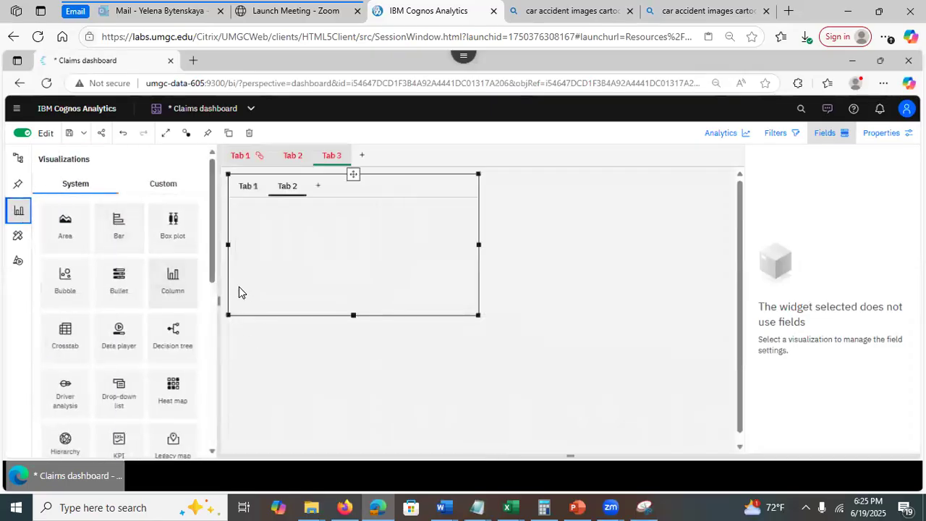
pyautogui.moveTo(213, 291); pyautogui.dragTo(223, 449)
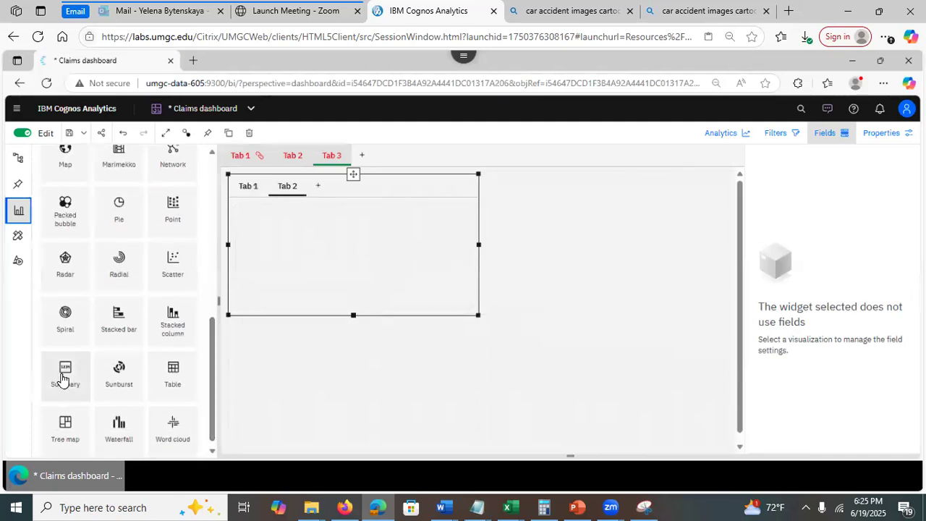
pyautogui.moveTo(242, 280); pyautogui.dragTo(298, 239)
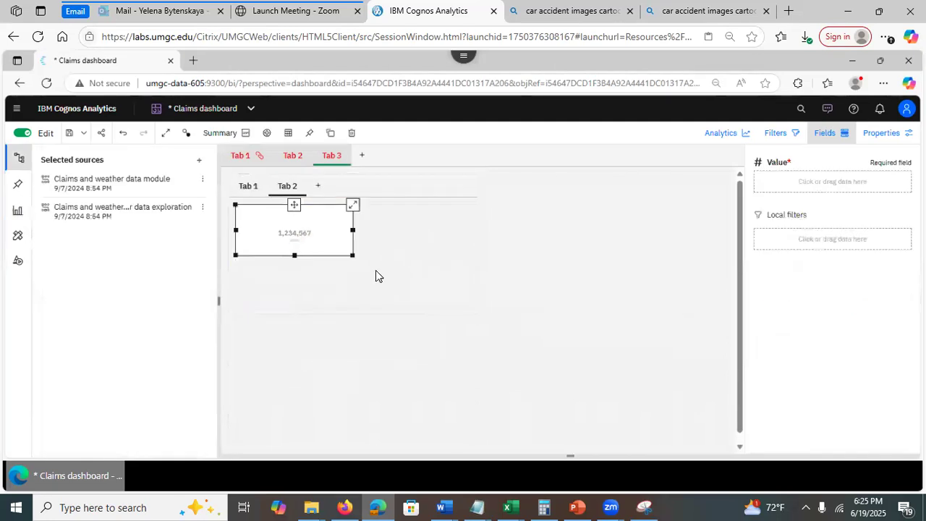
pyautogui.click(417, 283)
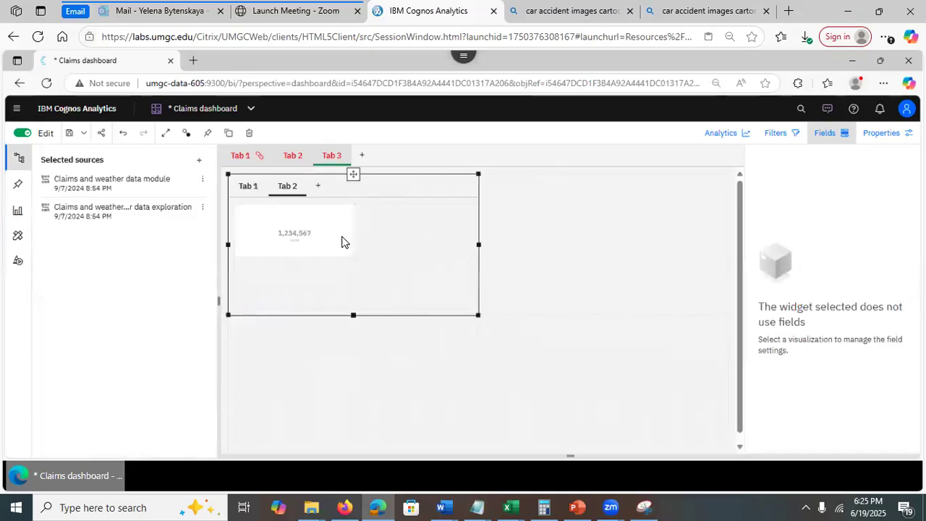
pyautogui.click(288, 188)
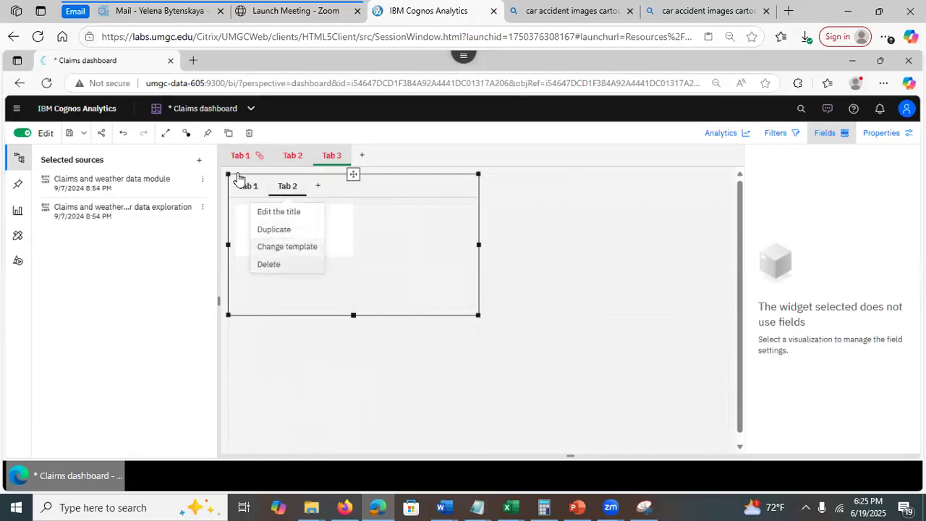
pyautogui.click(408, 247)
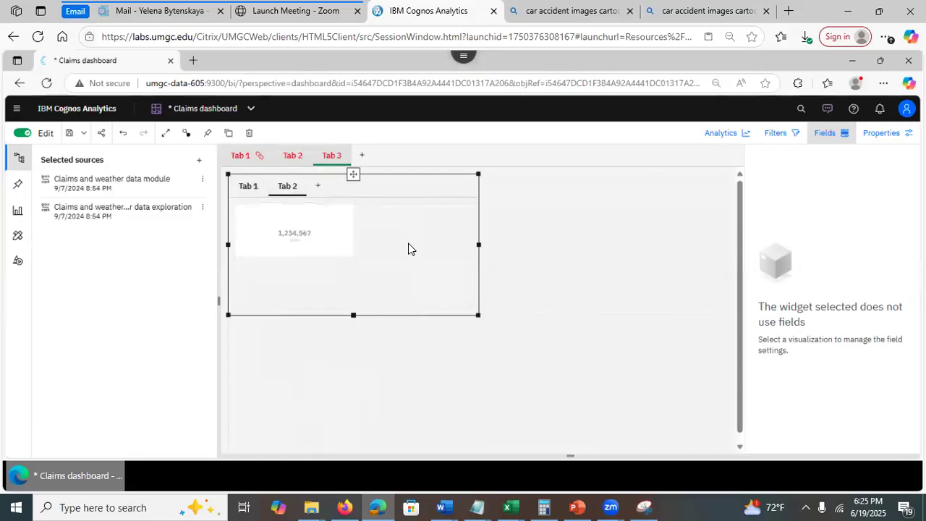
# Hide the data sources list and assign Income as the value of the summary visualization on the tab widget's Tab 2
pyautogui.click(18, 158)
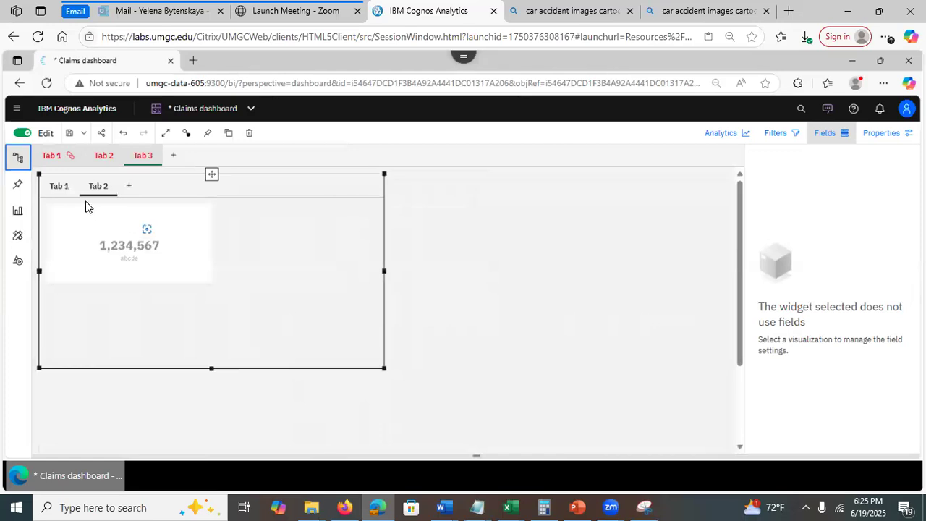
pyautogui.click(58, 186)
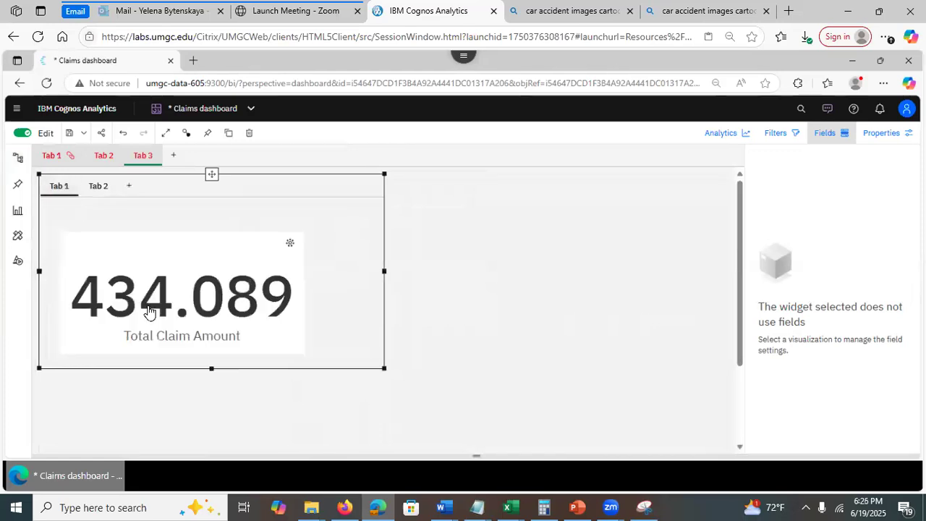
pyautogui.click(97, 187)
pyautogui.click(148, 262)
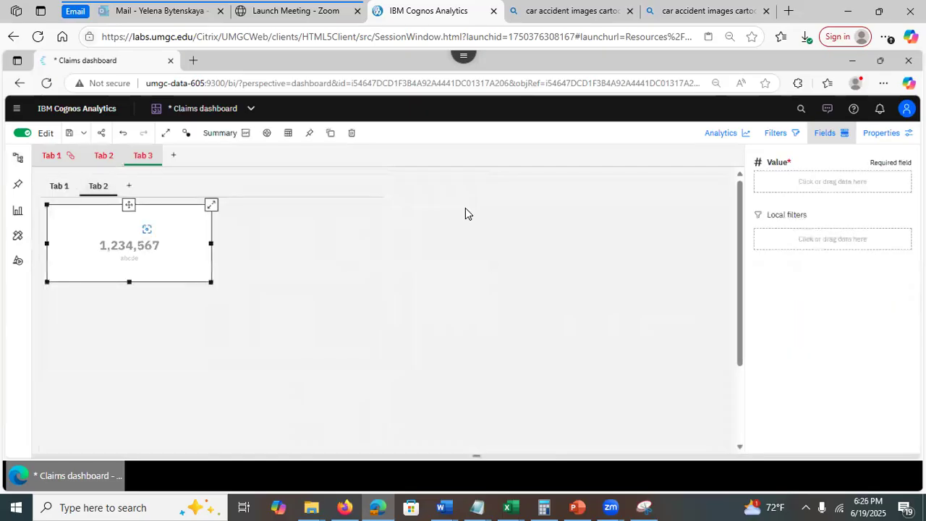
pyautogui.click(825, 182)
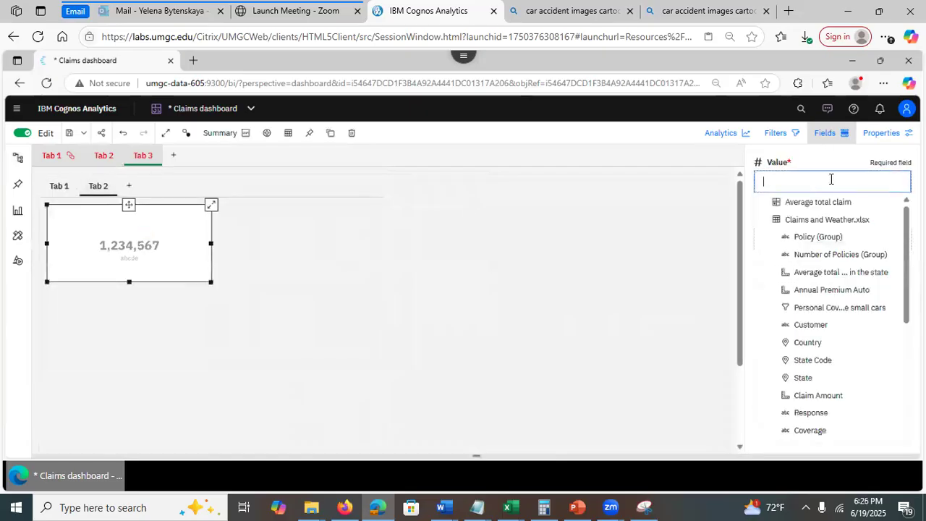
pyautogui.moveTo(898, 268); pyautogui.dragTo(900, 347)
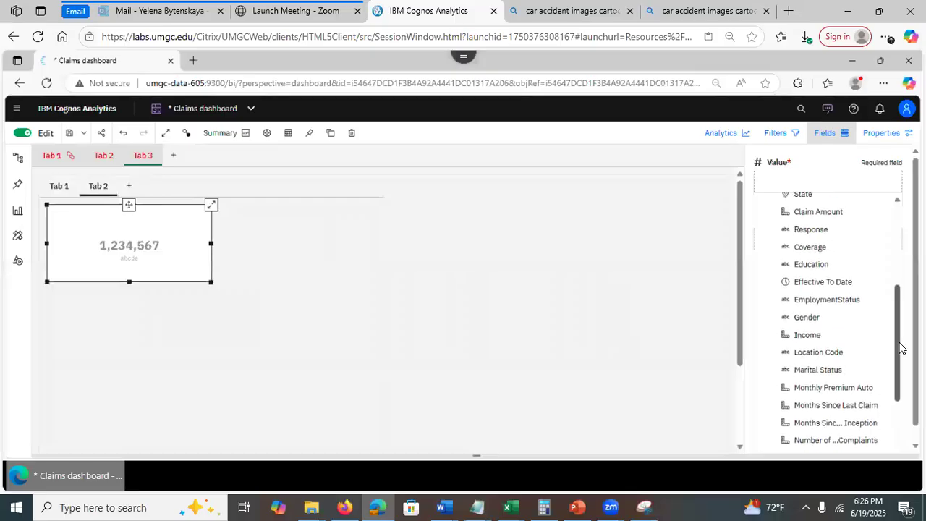
pyautogui.click(817, 334)
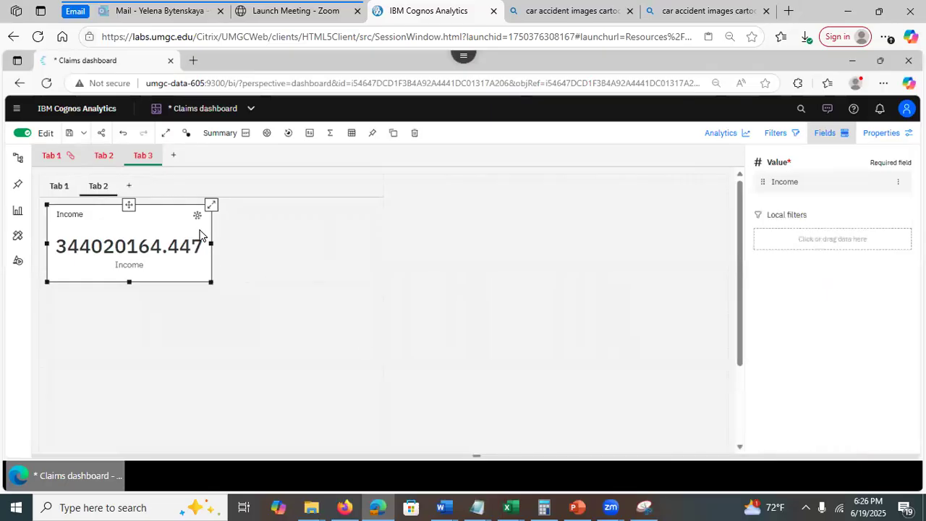
# Summarize the Income value of the Tab 2 summary visualization by Average
pyautogui.click(897, 181)
pyautogui.moveTo(854, 214)
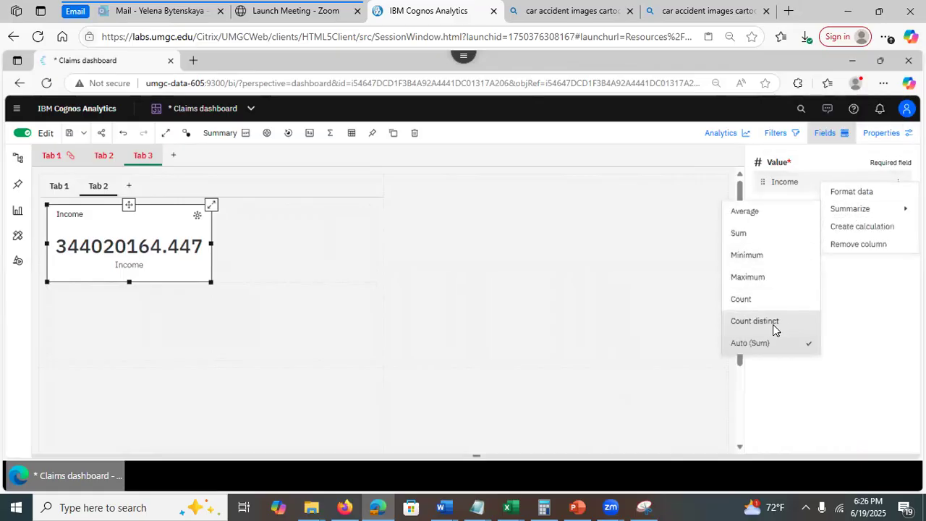
pyautogui.click(743, 211)
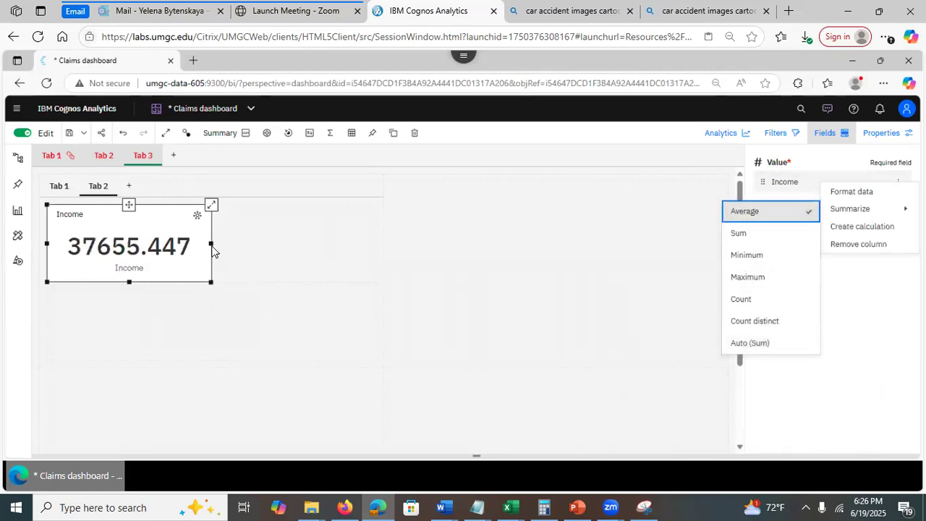
# Move the Total Claim Amount summary on the tab widget's Tab 1 slightly up and to the right, and deselect it
pyautogui.click(59, 189)
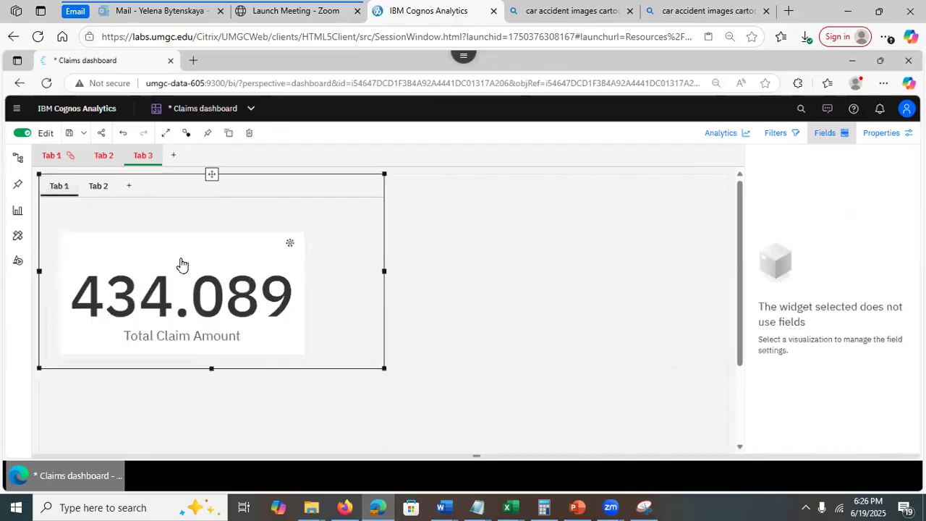
pyautogui.click(270, 272)
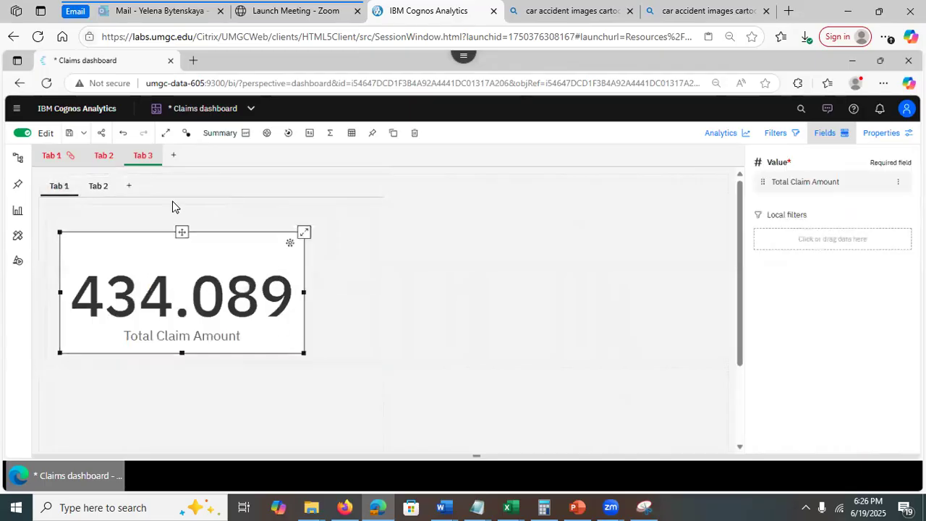
pyautogui.moveTo(182, 231); pyautogui.dragTo(189, 212)
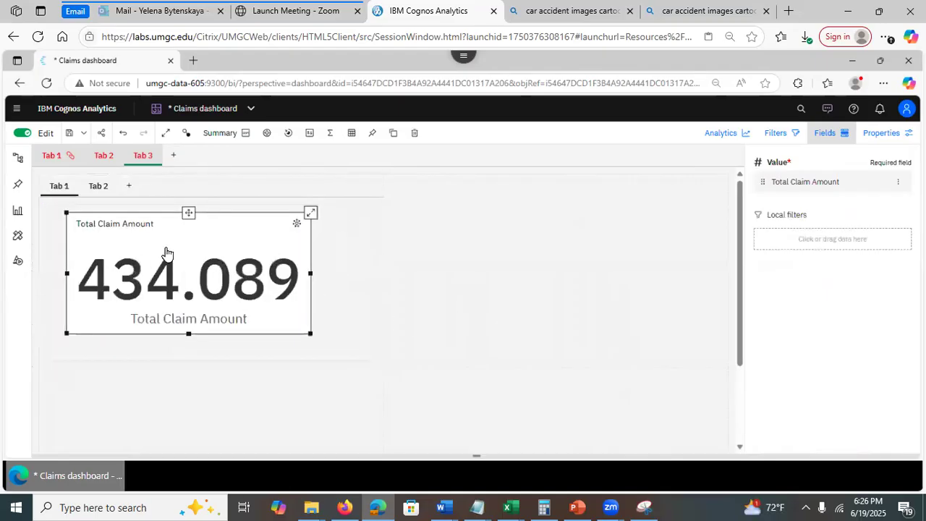
pyautogui.click(358, 262)
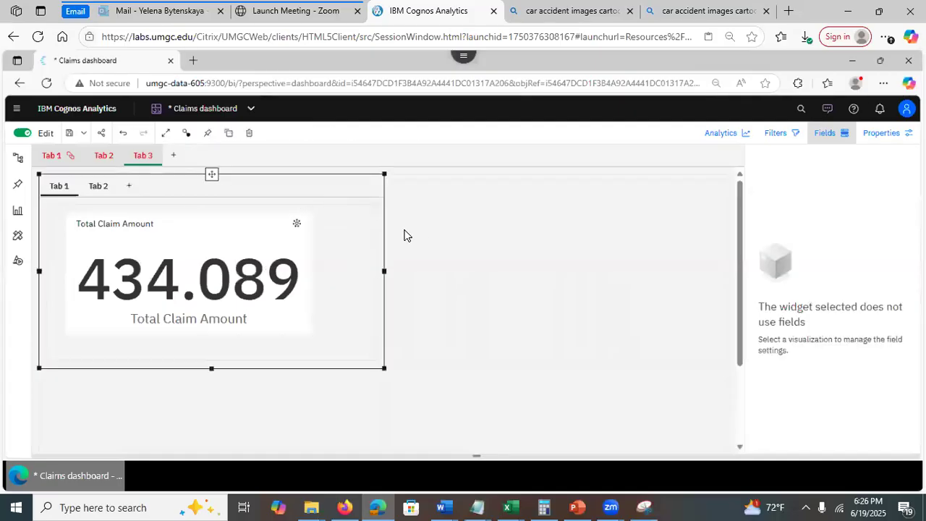
pyautogui.click(408, 261)
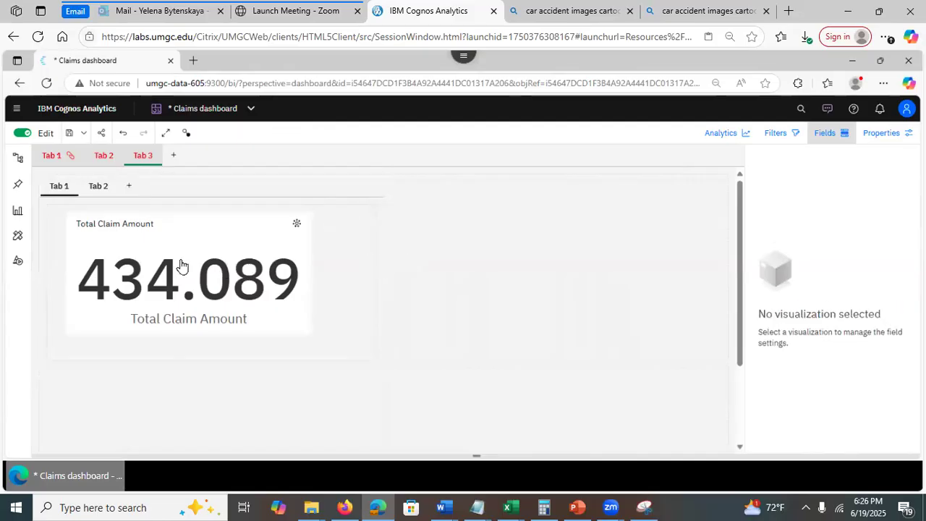
# Switch back and forth between the tab widget's two tabs to examine the Income and Total Claim Amount summaries, ending on Tab 1
pyautogui.click(94, 189)
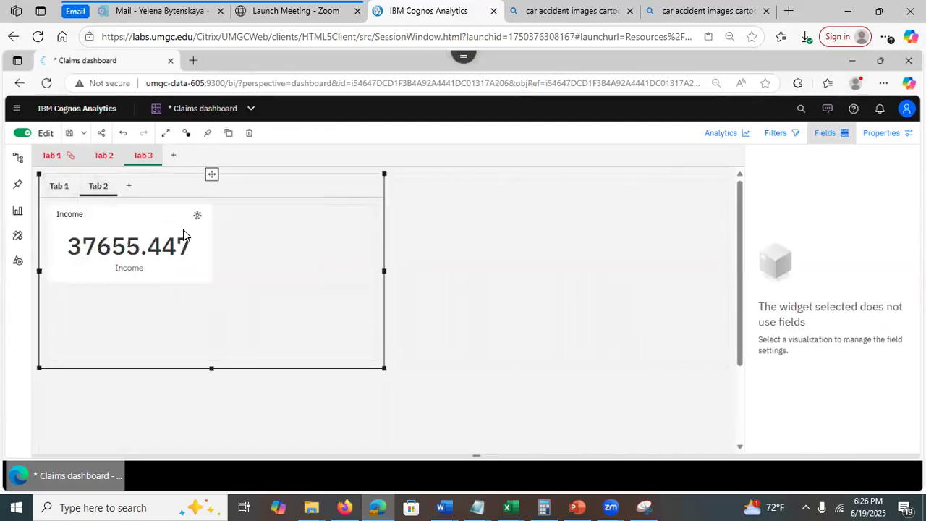
pyautogui.click(56, 184)
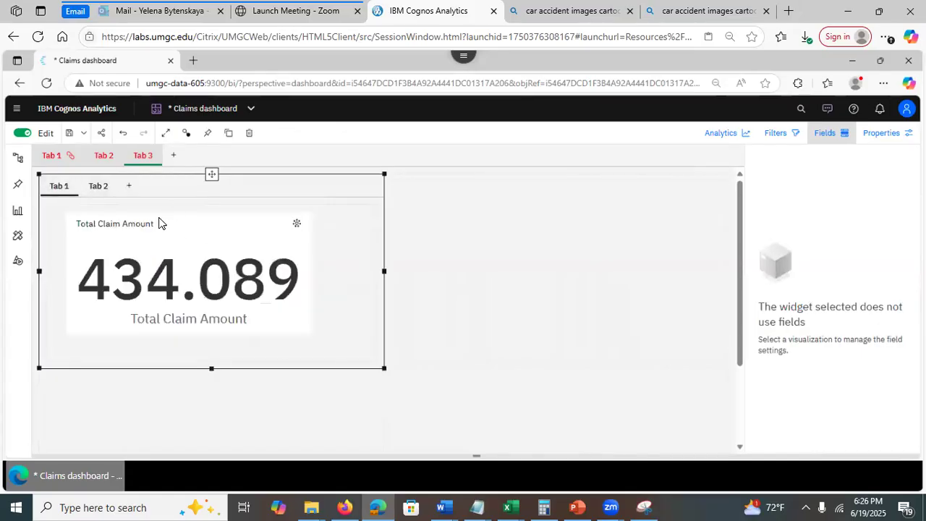
pyautogui.click(99, 187)
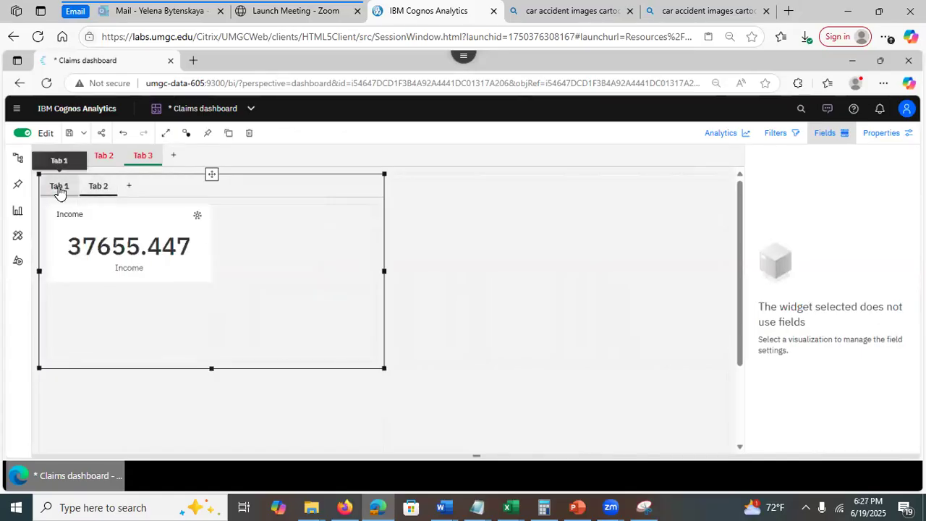
pyautogui.click(59, 187)
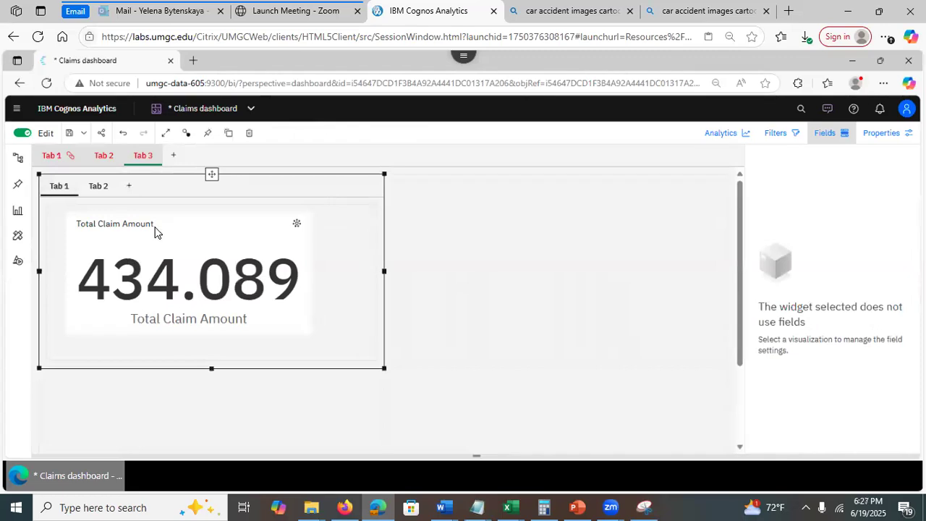
pyautogui.click(96, 192)
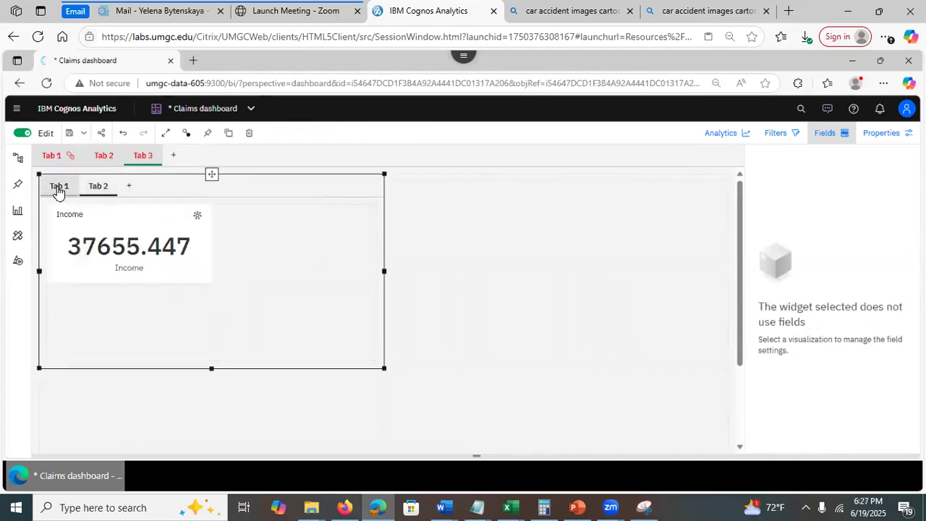
pyautogui.click(59, 190)
pyautogui.click(94, 192)
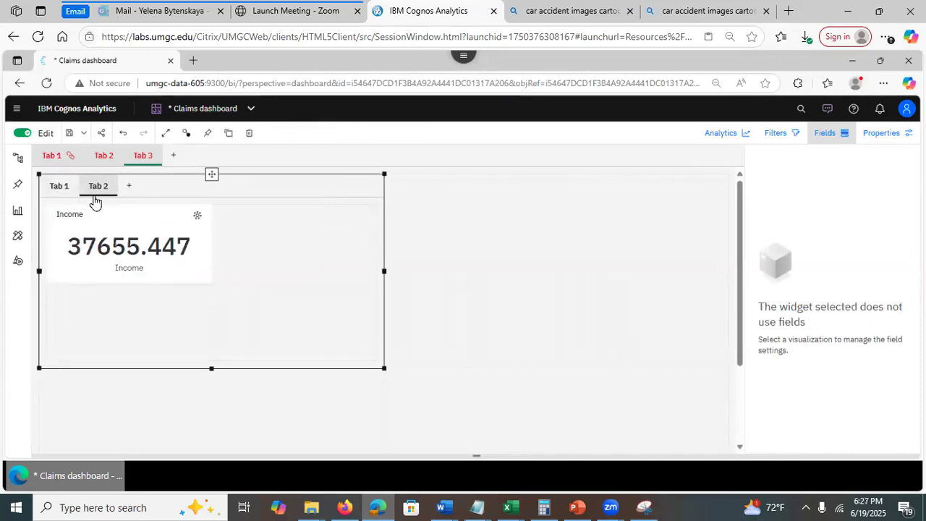
pyautogui.click(58, 190)
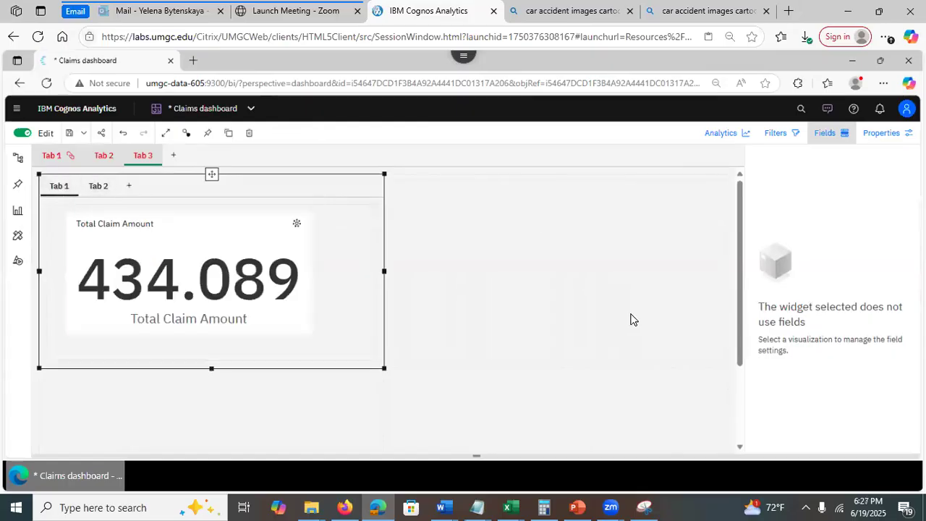
# Alternate between the Income and Total Claim Amount summaries on the tab widget's two tabs, returning to Tab 1
pyautogui.click(103, 194)
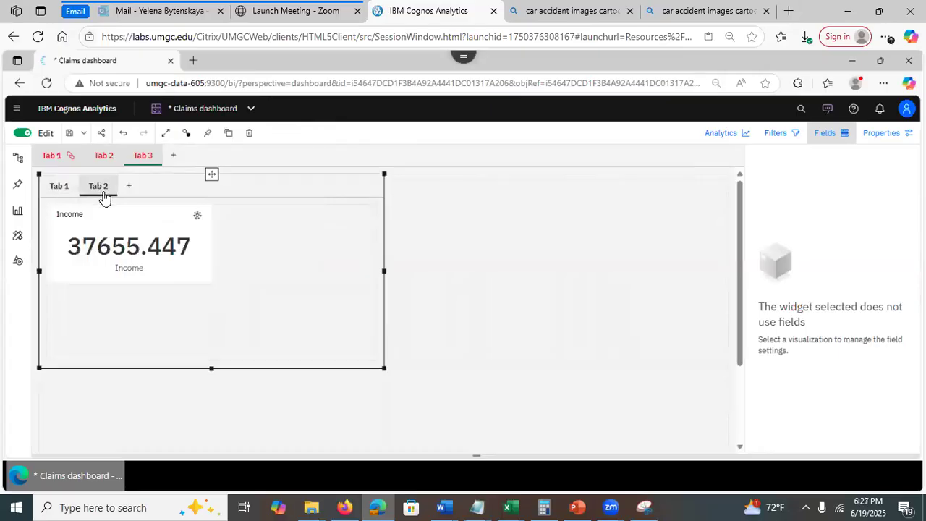
pyautogui.click(58, 191)
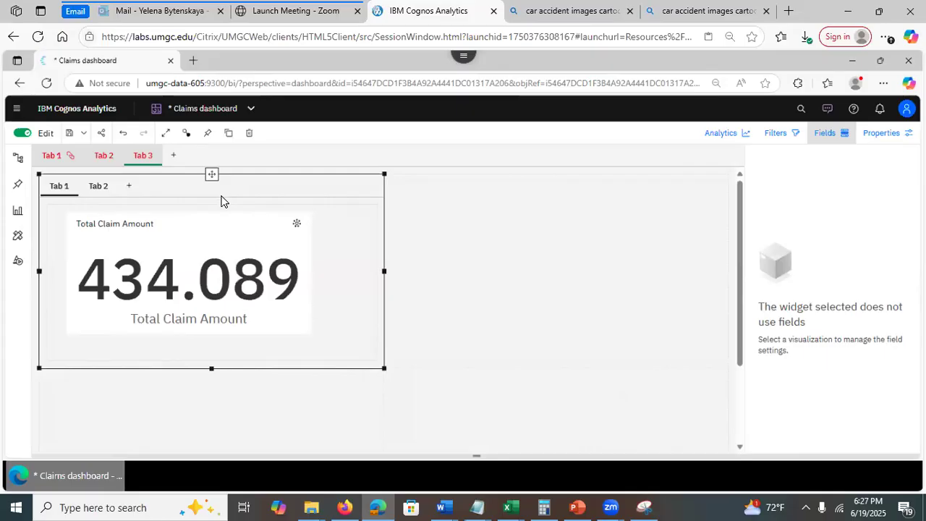
pyautogui.click(98, 189)
pyautogui.click(59, 190)
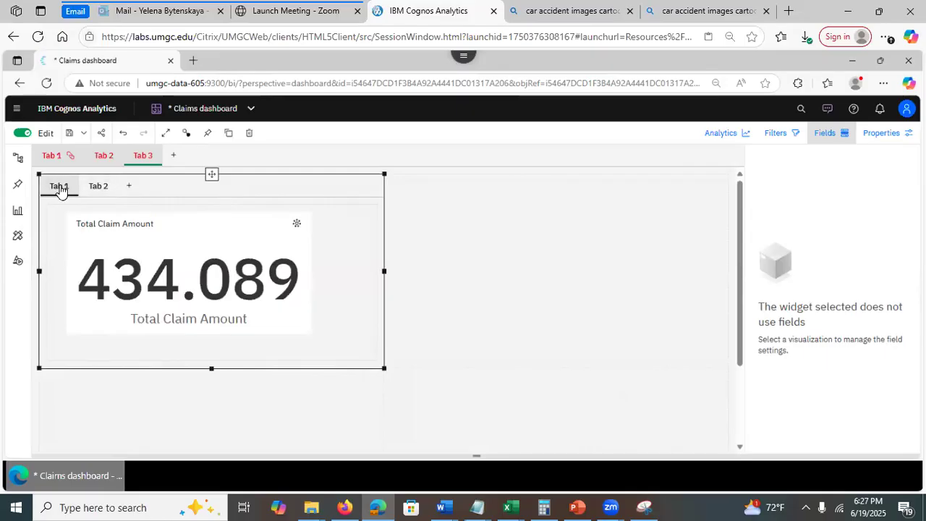
# Set the tab widget's global tab title color to blue #0043CE and deselect the widget
pyautogui.click(884, 134)
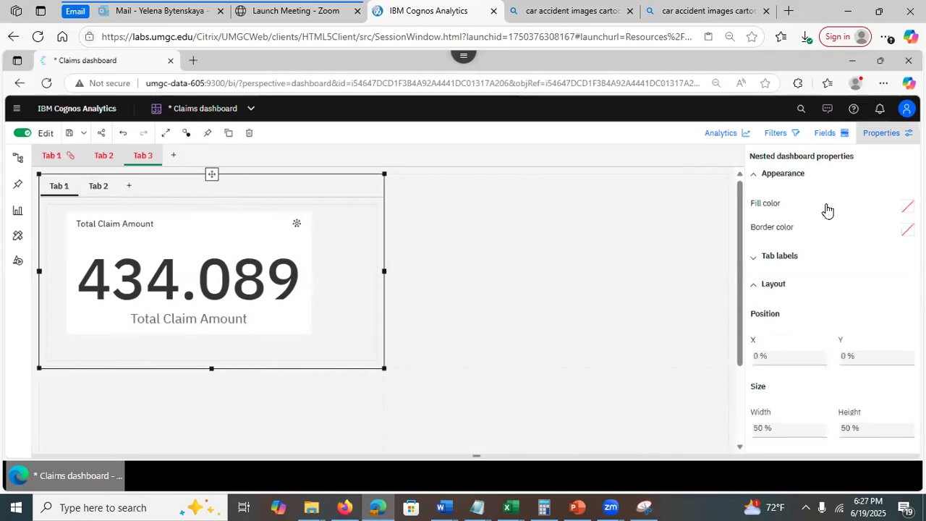
pyautogui.click(768, 177)
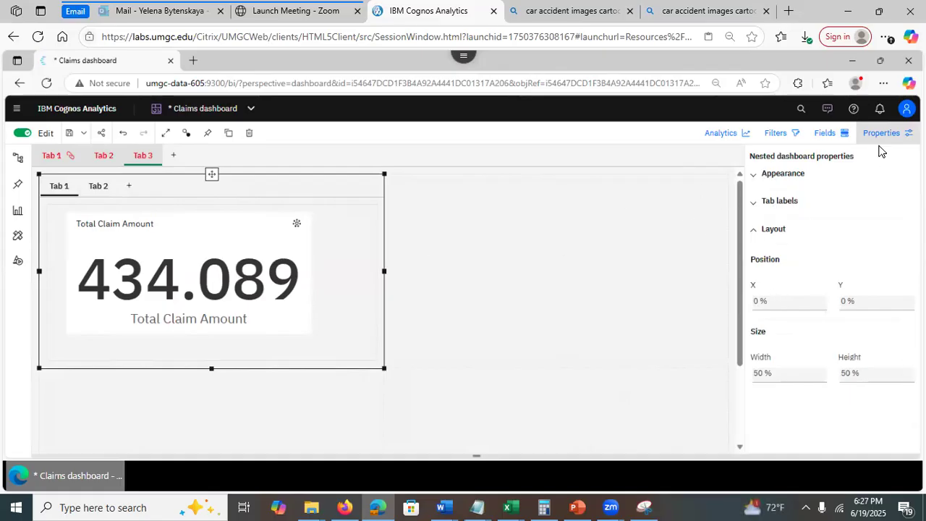
pyautogui.click(757, 206)
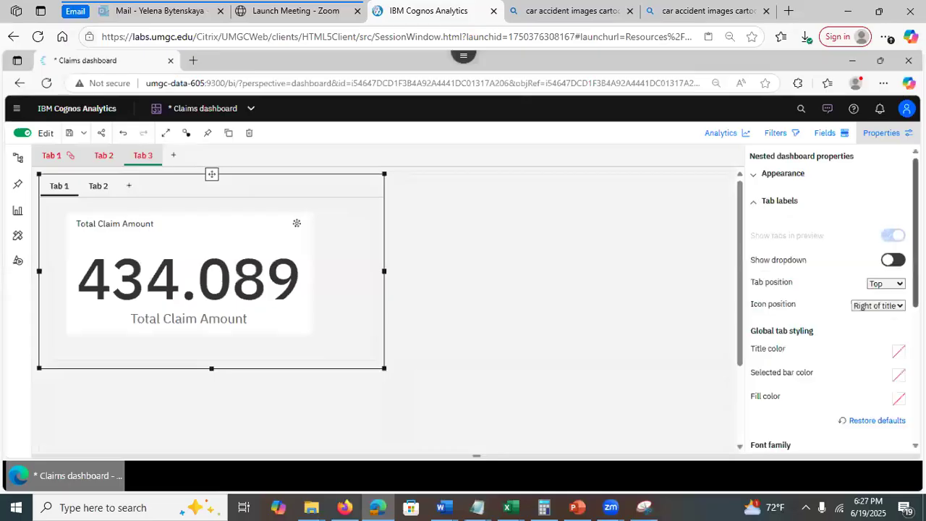
pyautogui.scroll(-2, 861, 304)
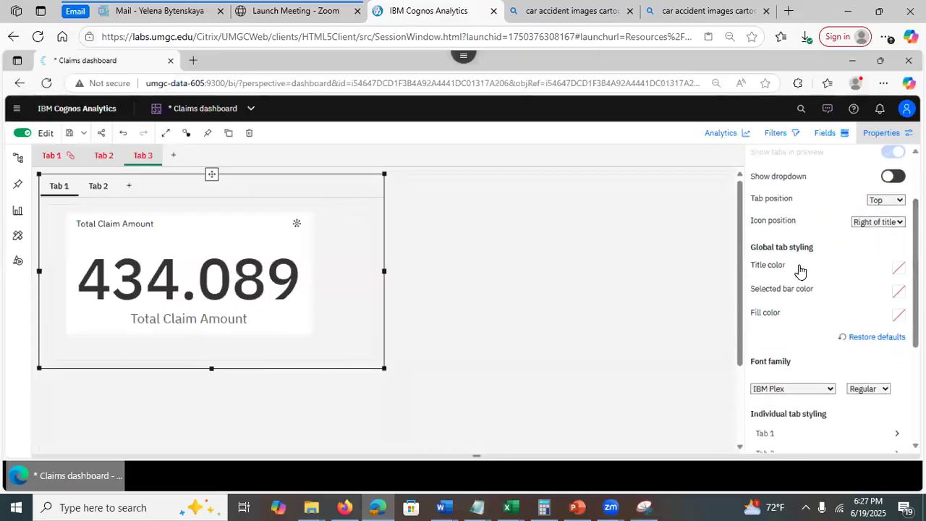
pyautogui.click(799, 268)
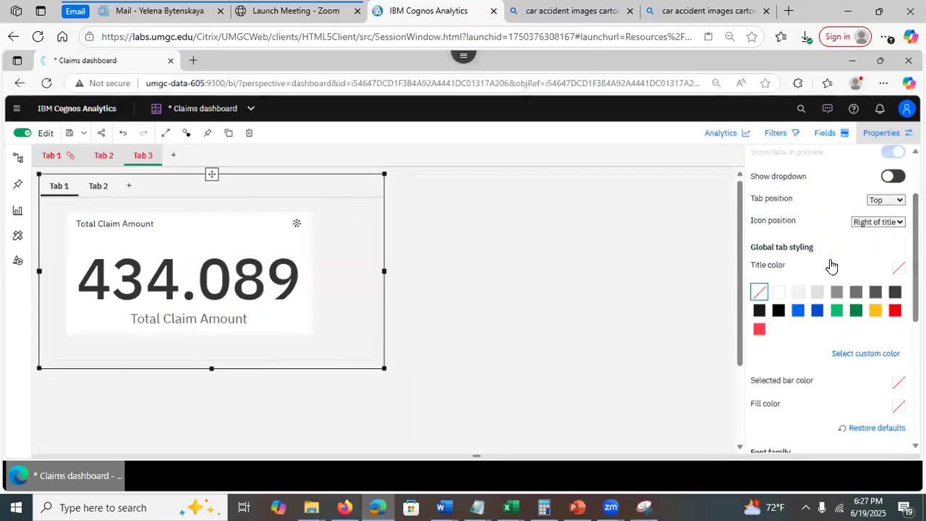
pyautogui.click(816, 313)
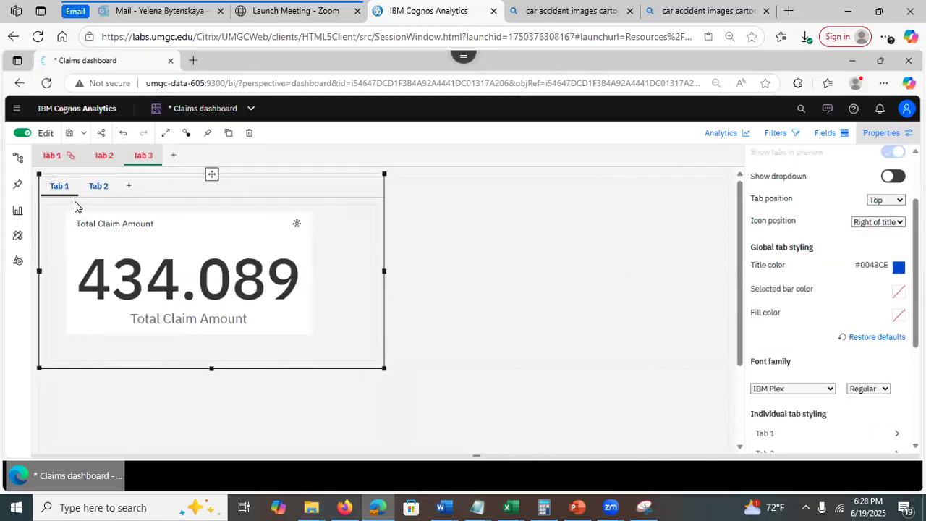
pyautogui.click(499, 272)
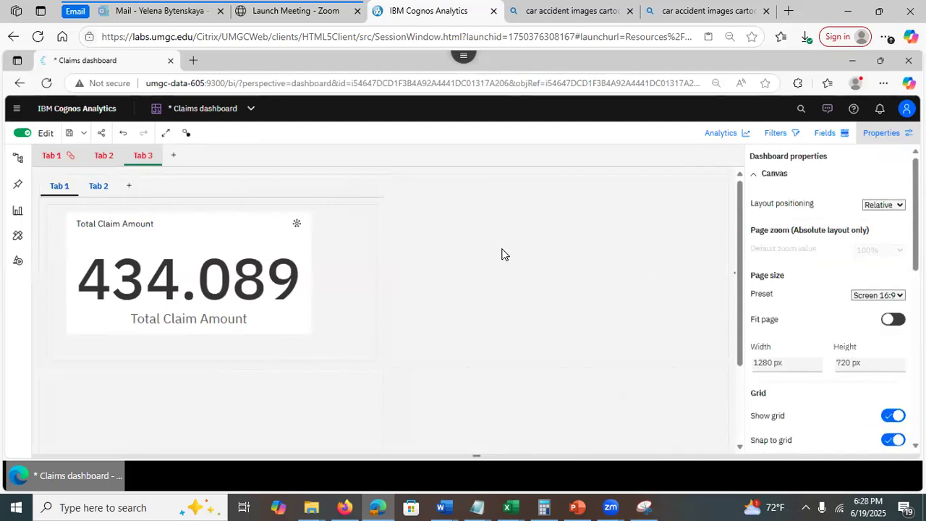
# Compare the properties of the Total Claim Amount summary with those of the tab widget containing it
pyautogui.click(118, 227)
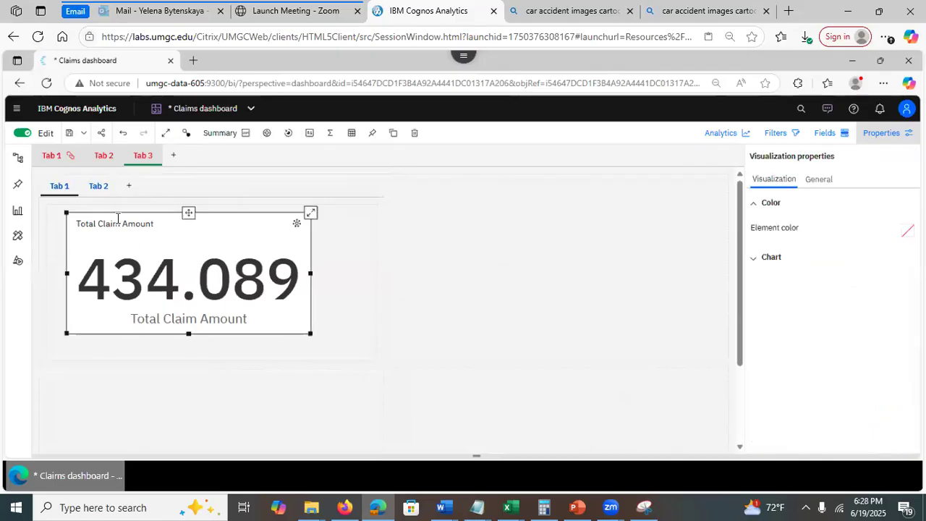
pyautogui.click(45, 212)
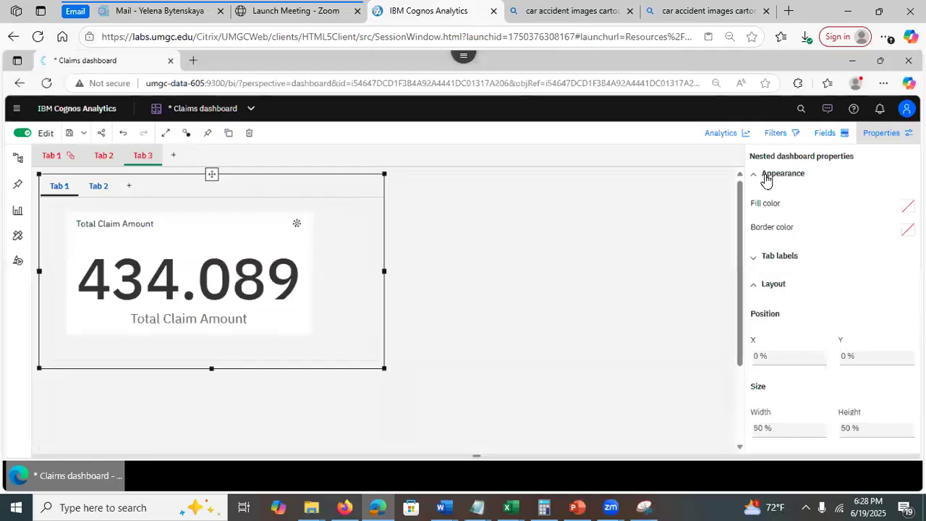
# Show the dashboard's filter area and check both tabs of the tab widget, ending on Tab 1 with nothing selected
pyautogui.click(774, 134)
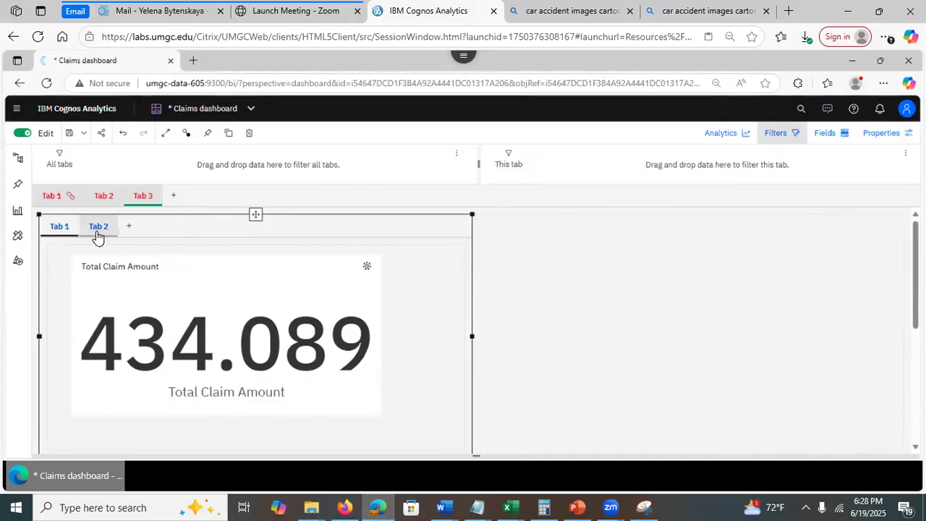
pyautogui.click(99, 239)
pyautogui.click(59, 229)
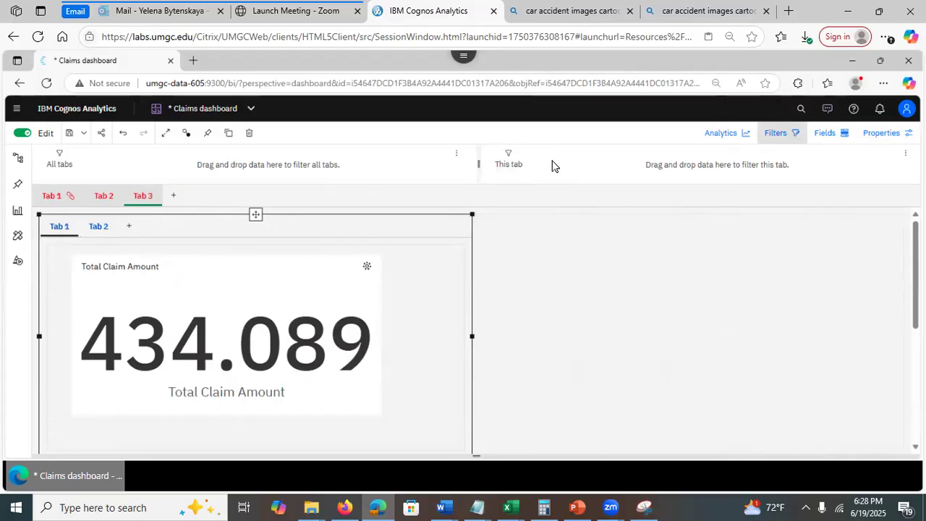
pyautogui.moveTo(325, 306)
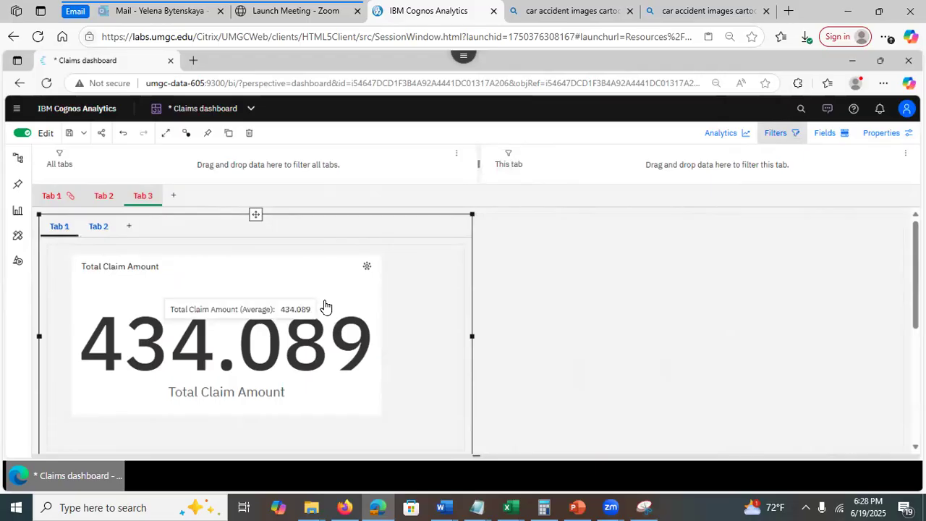
pyautogui.click(578, 242)
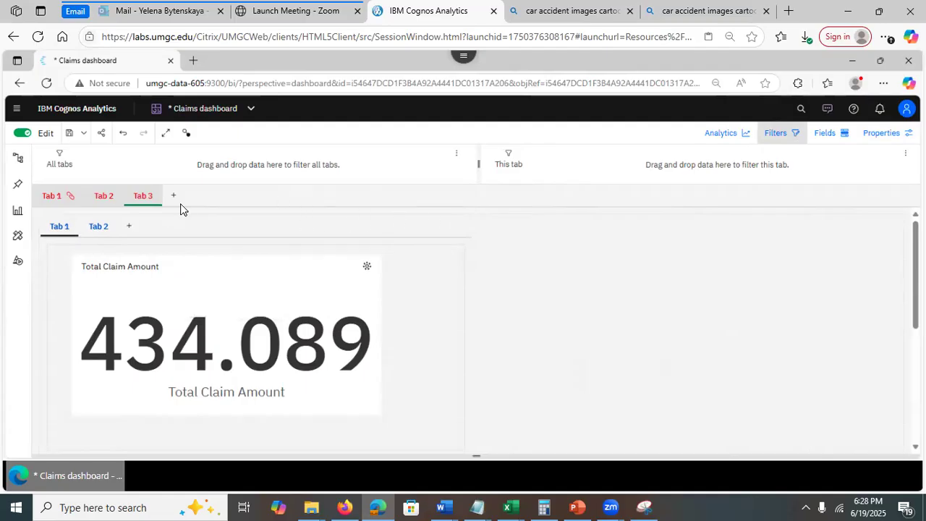
# Filter all dashboard tabs to Urban using Location Code from Claims and Weather.xlsx in the Claims and weather data module
pyautogui.click(19, 165)
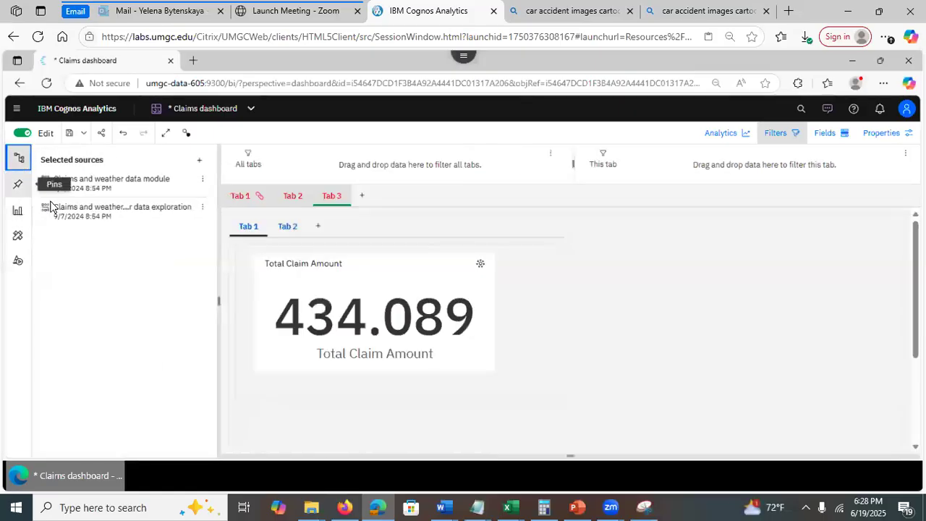
pyautogui.click(75, 185)
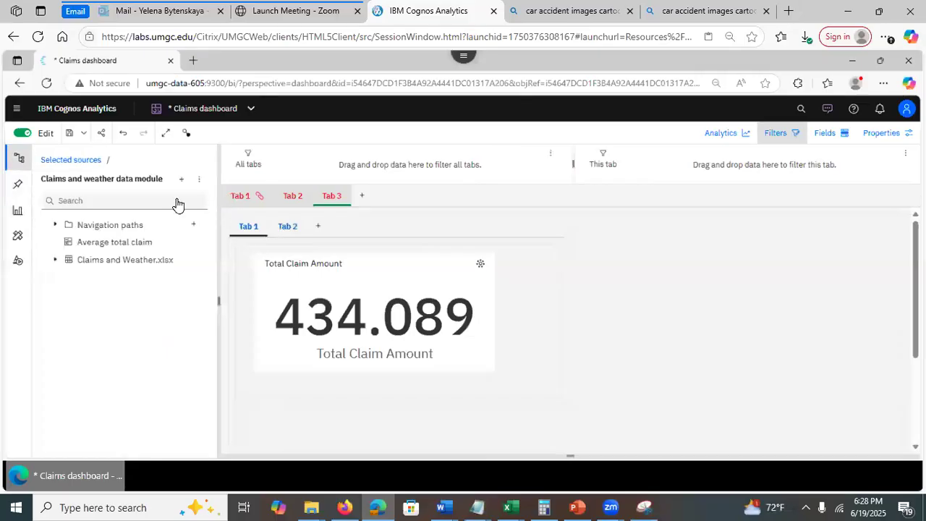
pyautogui.click(55, 263)
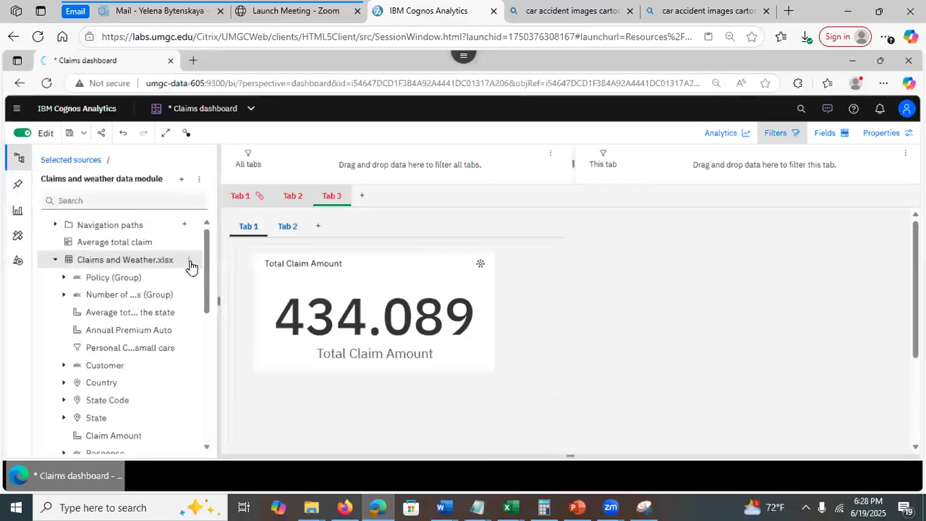
pyautogui.moveTo(208, 285); pyautogui.dragTo(209, 319)
pyautogui.scroll(3, 200, 282)
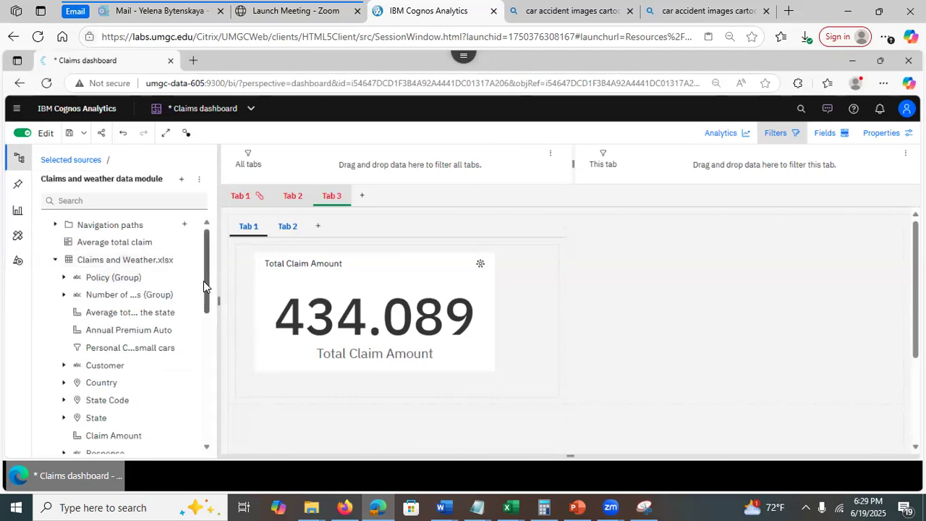
pyautogui.scroll(-3, 204, 279)
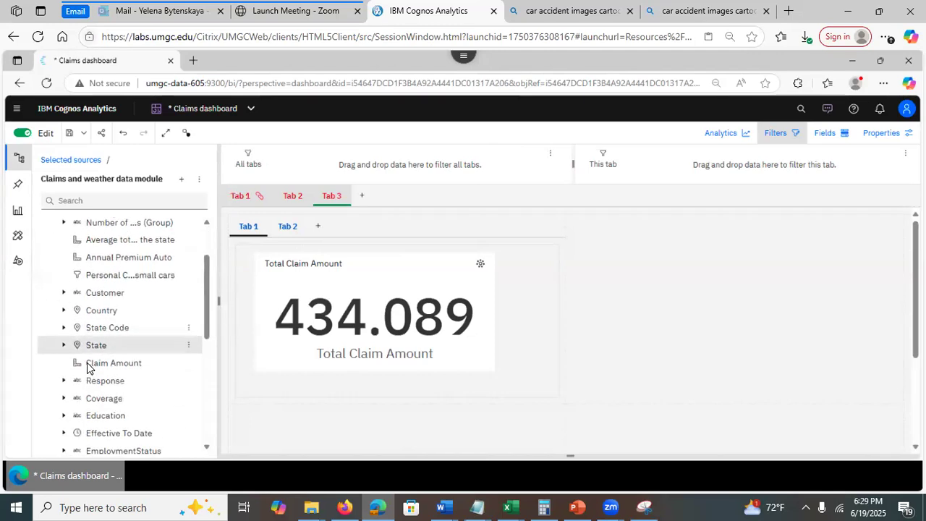
pyautogui.moveTo(210, 307); pyautogui.dragTo(214, 362)
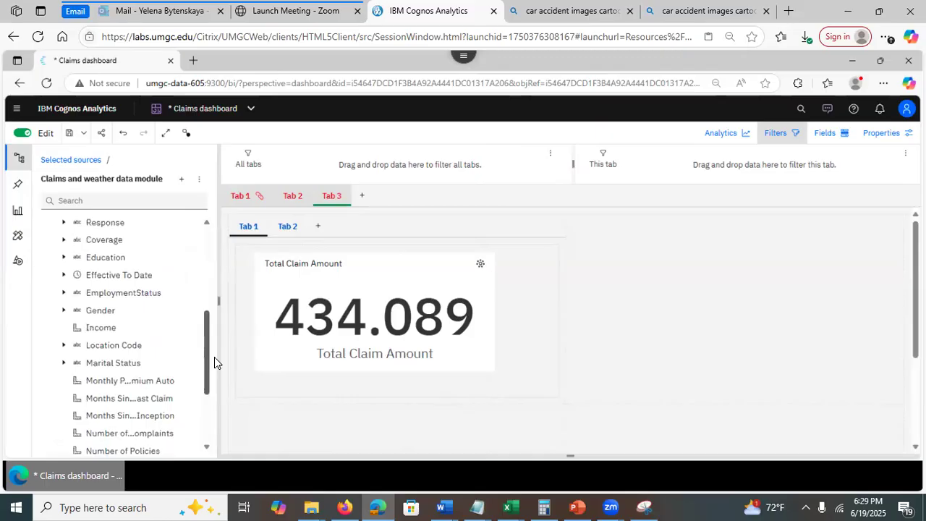
pyautogui.moveTo(120, 347); pyautogui.dragTo(323, 159)
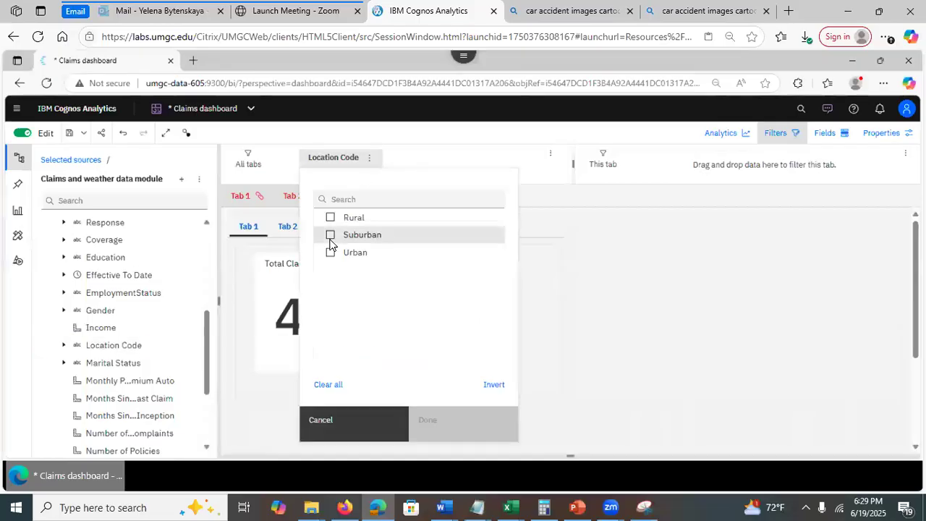
pyautogui.click(330, 254)
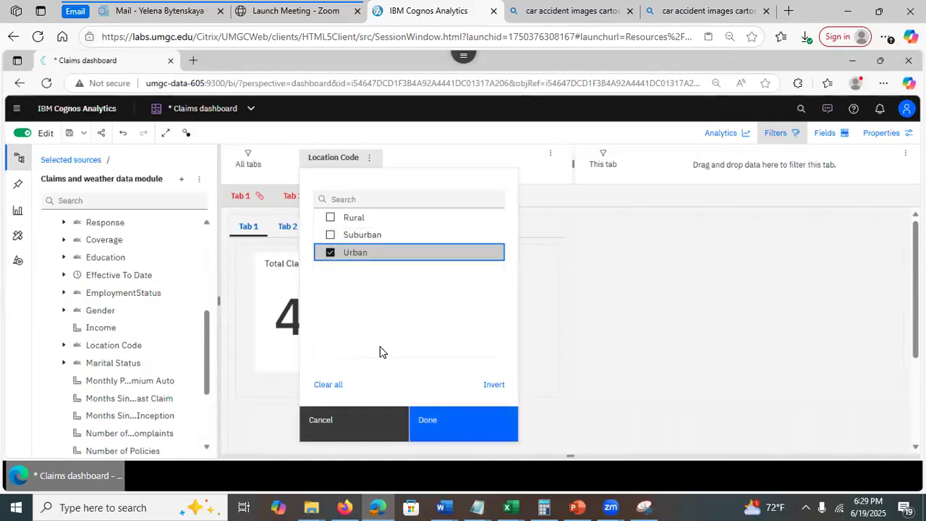
pyautogui.click(448, 418)
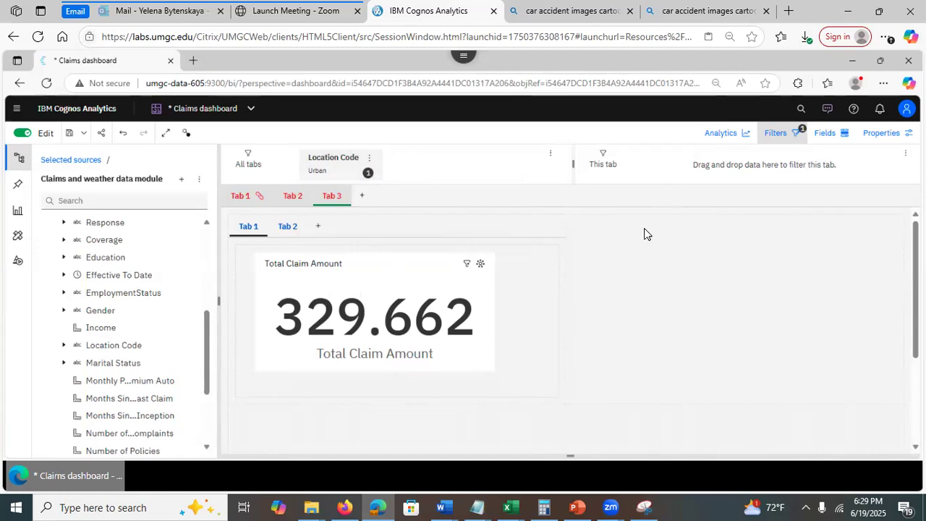
# Check the dashboard's Tab 1 and Tab 2 with the Location Code filter applied, and return to Tab 3
pyautogui.click(234, 206)
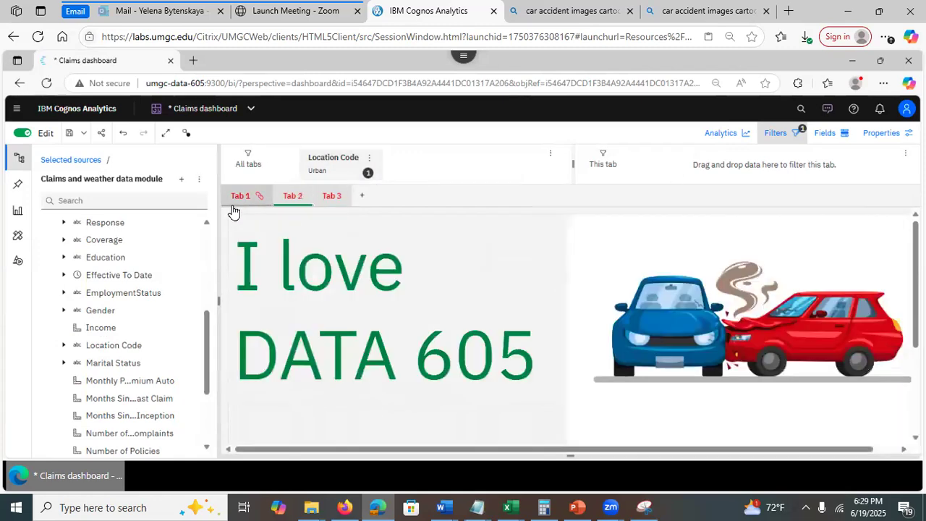
pyautogui.click(293, 196)
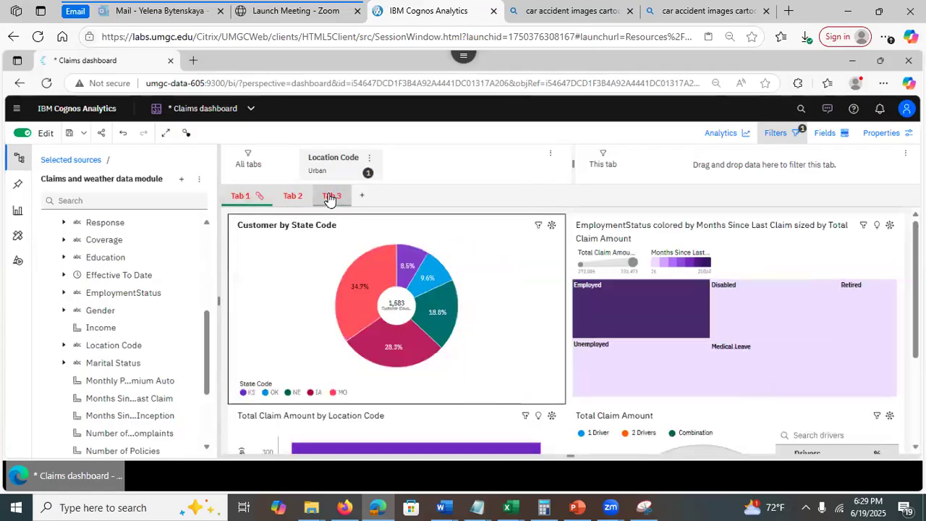
pyautogui.click(330, 196)
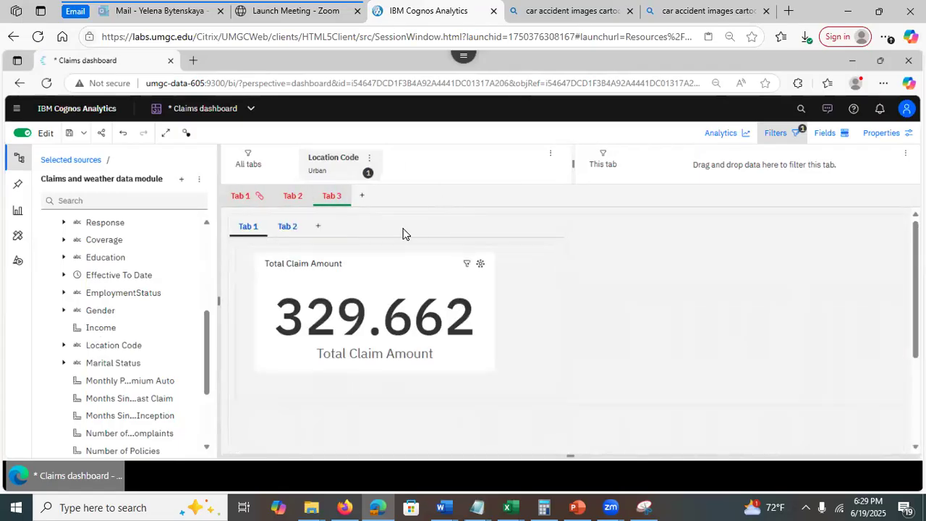
# Select the tab widget and look through the available custom widgets, standard widgets and shapes
pyautogui.click(457, 229)
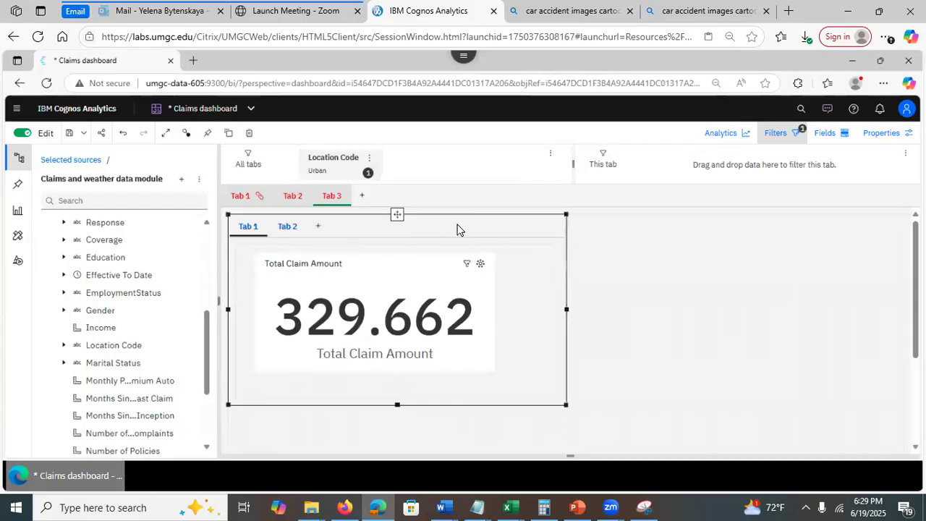
pyautogui.click(15, 241)
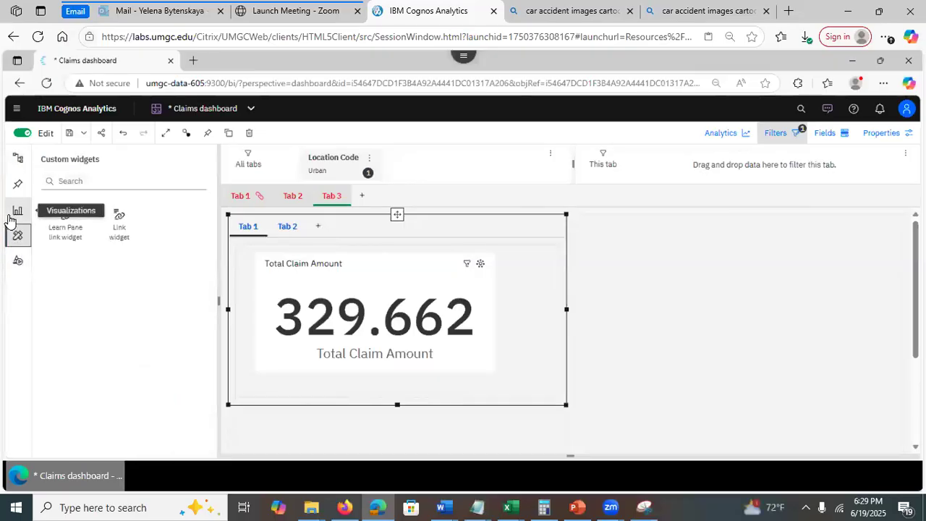
pyautogui.click(16, 263)
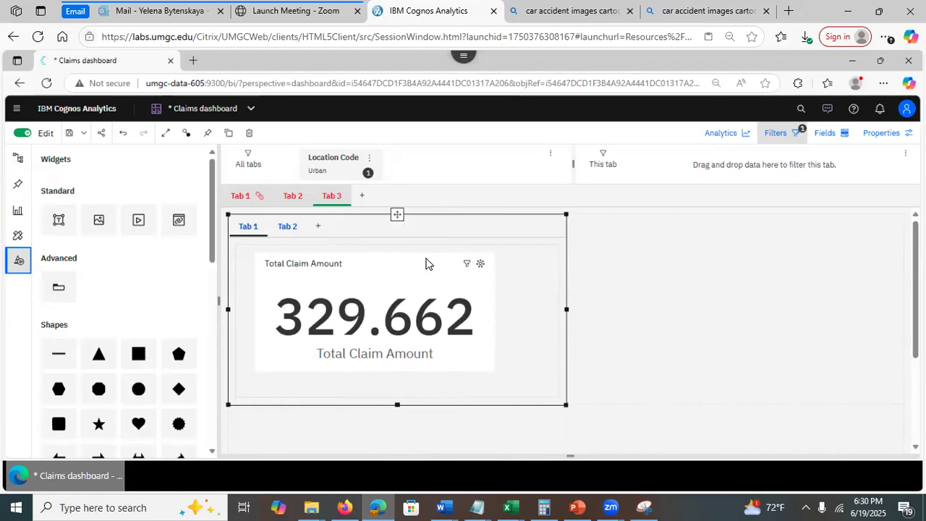
# Save the Claims dashboard and deselect the tab widget
pyautogui.click(530, 323)
pyautogui.click(67, 135)
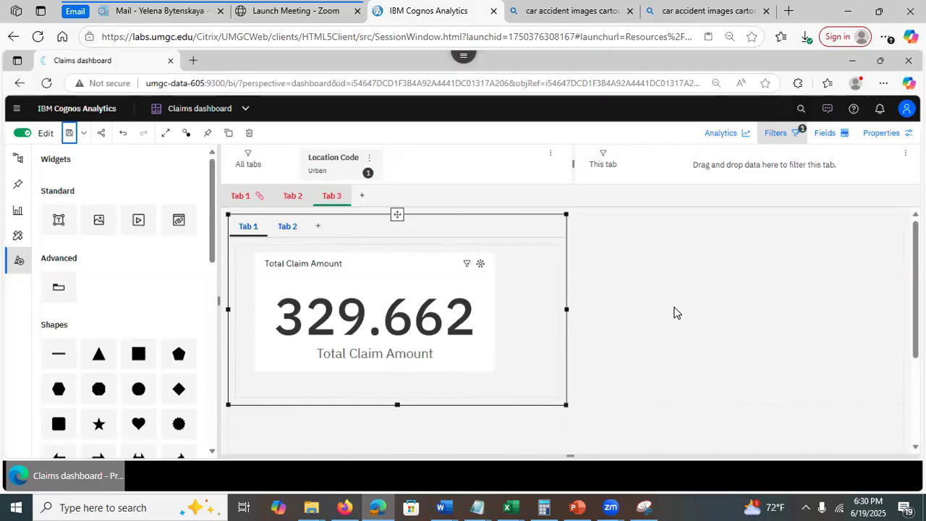
pyautogui.click(649, 305)
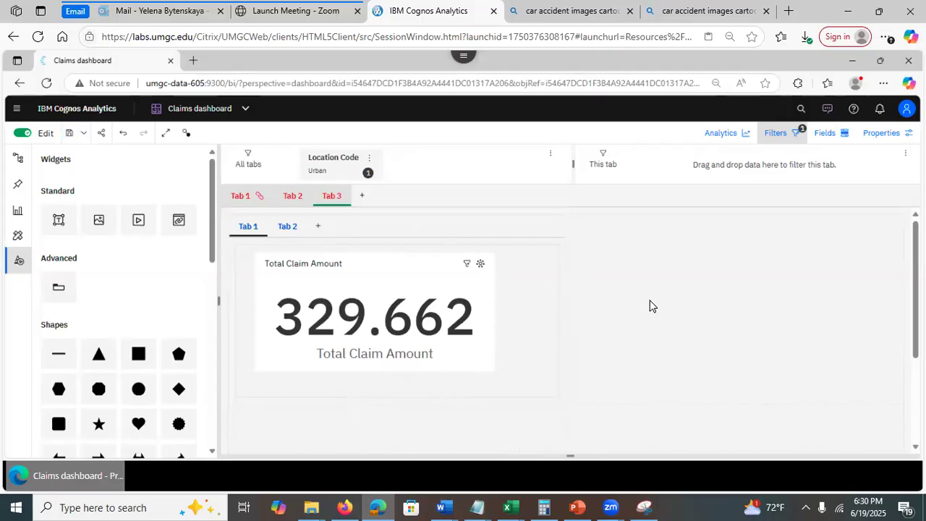
pyautogui.click(513, 299)
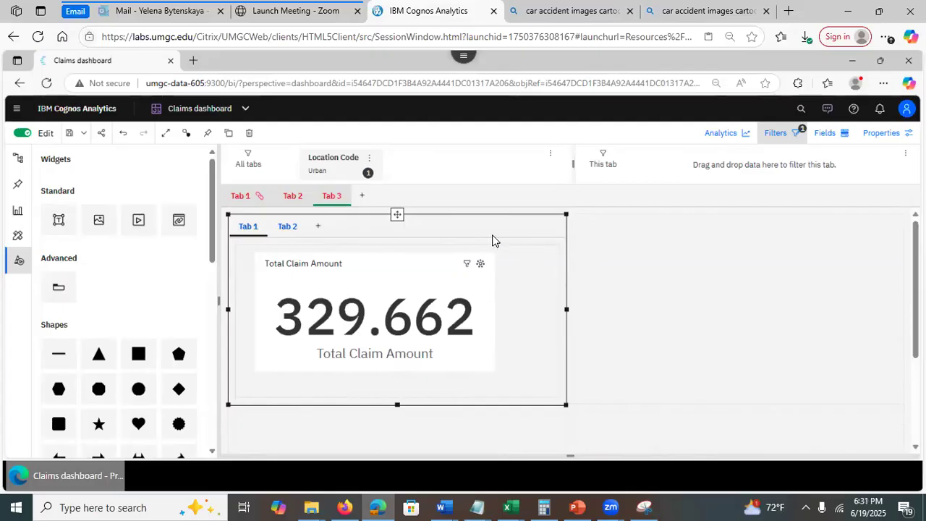
pyautogui.click(677, 293)
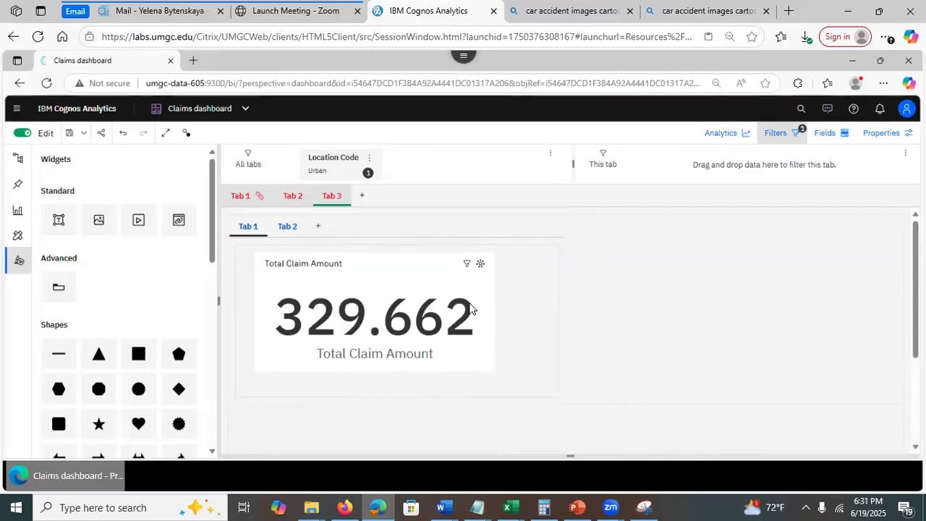
pyautogui.click(537, 265)
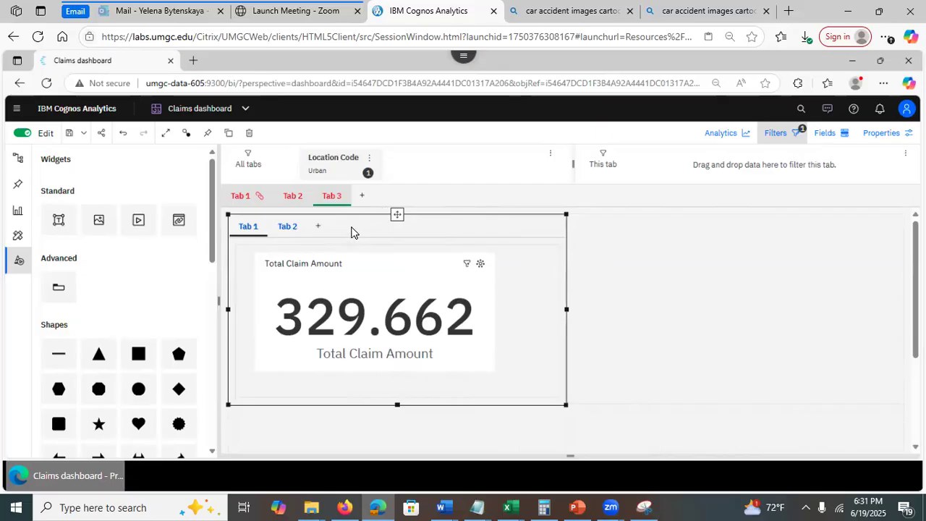
pyautogui.click(673, 274)
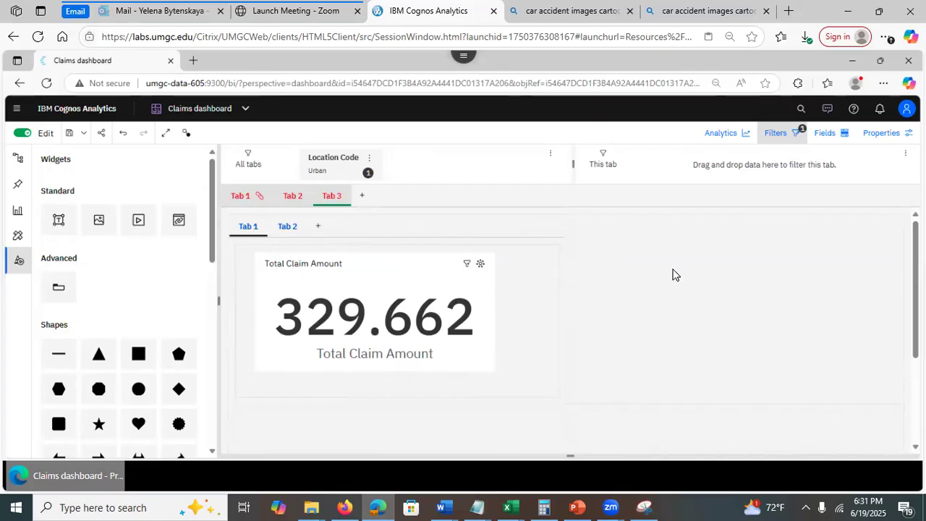